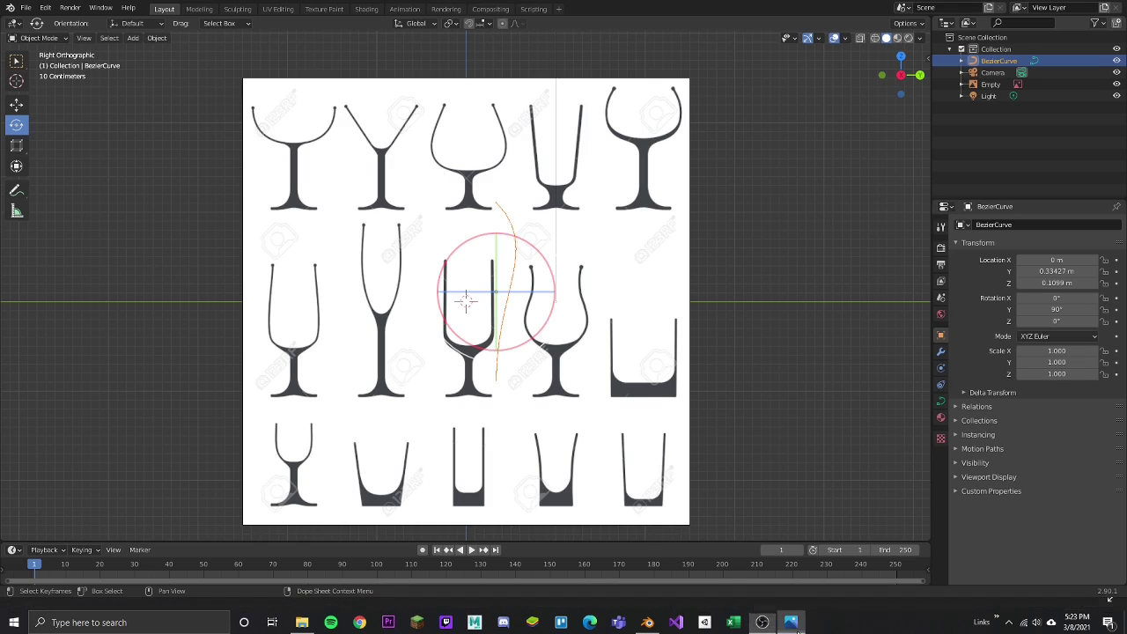
# - Open the Bezier curve for editing and add a Screw modifier about the X axis with its viewport display turned off
pyautogui.press('Tab')
pyautogui.scroll(6, 675, 196)
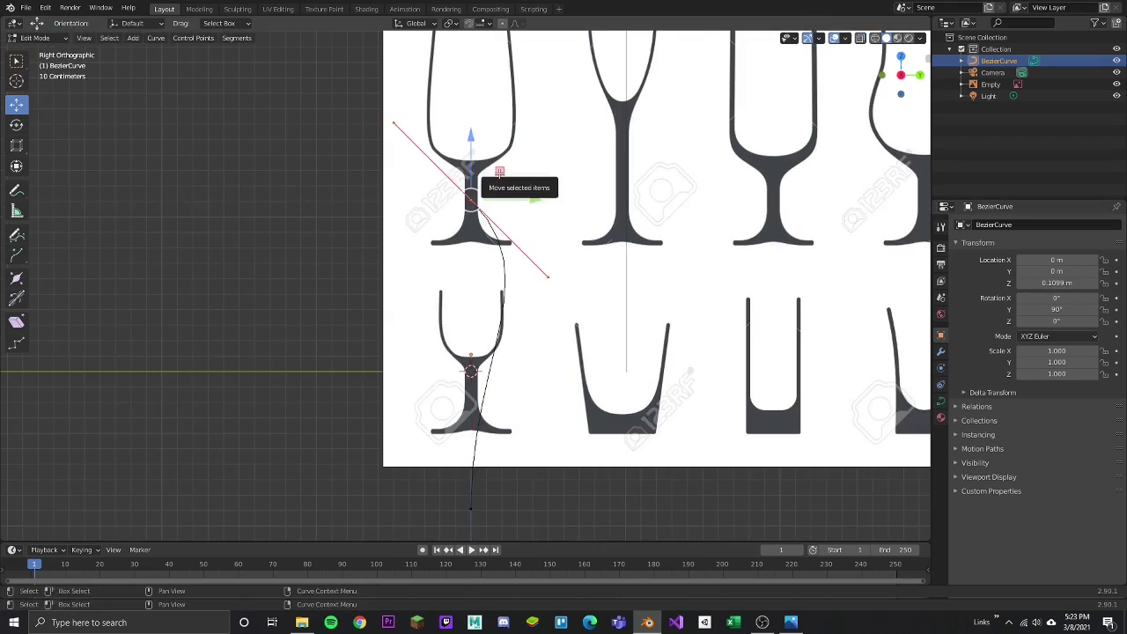
pyautogui.click(940, 351)
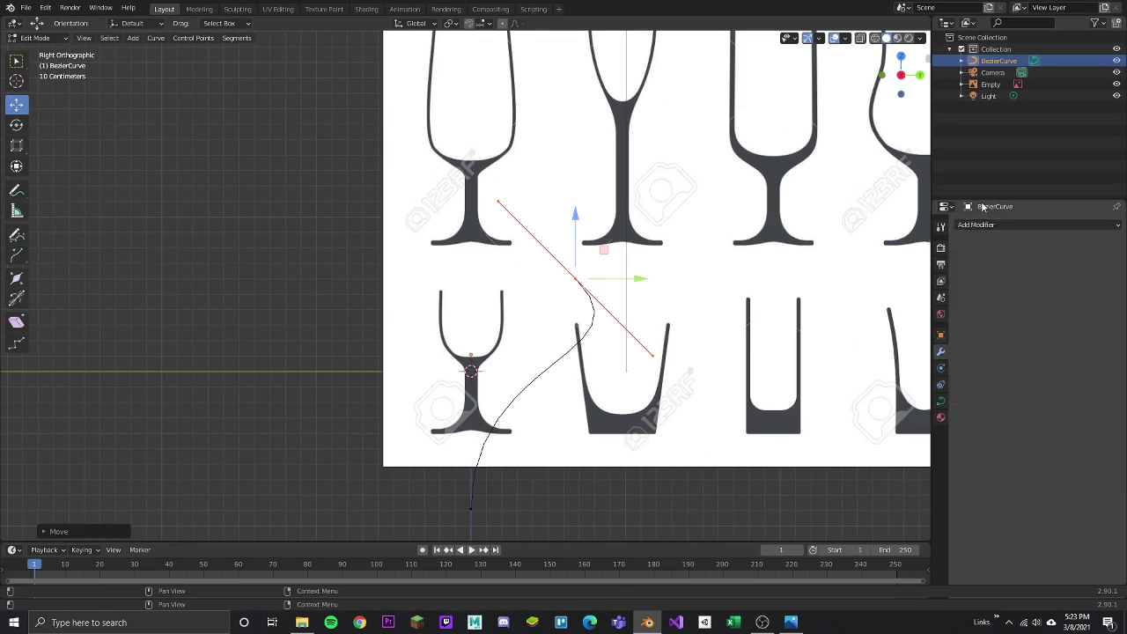
pyautogui.click(1039, 225)
pyautogui.click(889, 339)
pyautogui.click(1032, 309)
pyautogui.click(1066, 245)
# - Move the curve's control points onto the underside of the small goblet's base in the reference image
pyautogui.scroll(3, 564, 309)
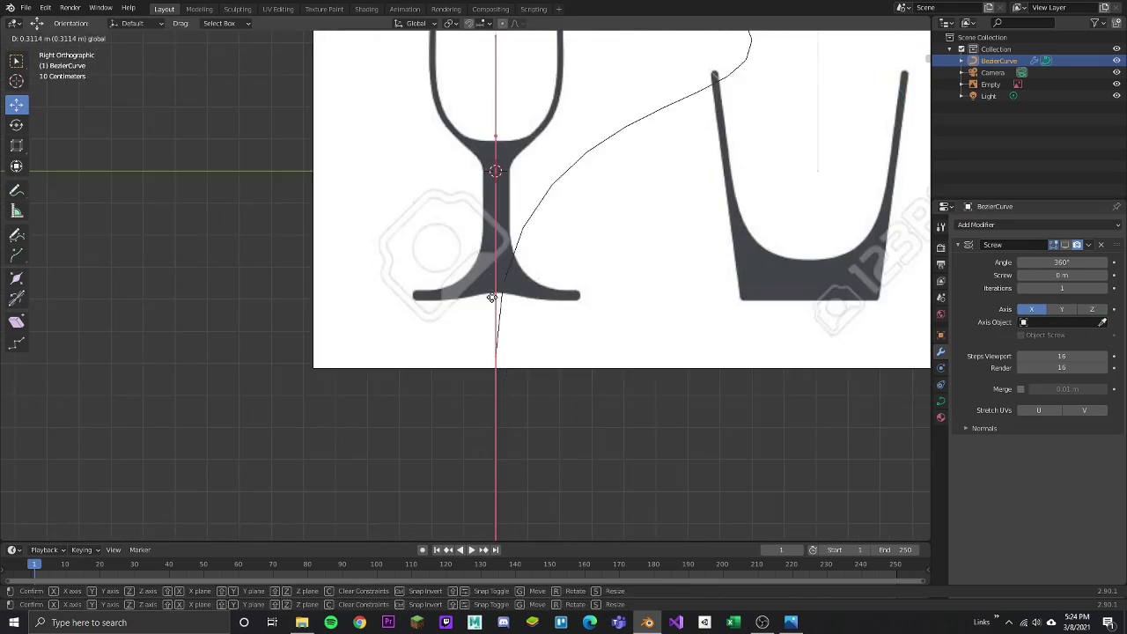
pyautogui.keyDown('shift'); pyautogui.moveTo(564, 308); pyautogui.dragTo(549, 332, button='middle'); pyautogui.keyUp('shift')
pyautogui.scroll(3, 548, 332)
pyautogui.scroll(-3, 553, 201)
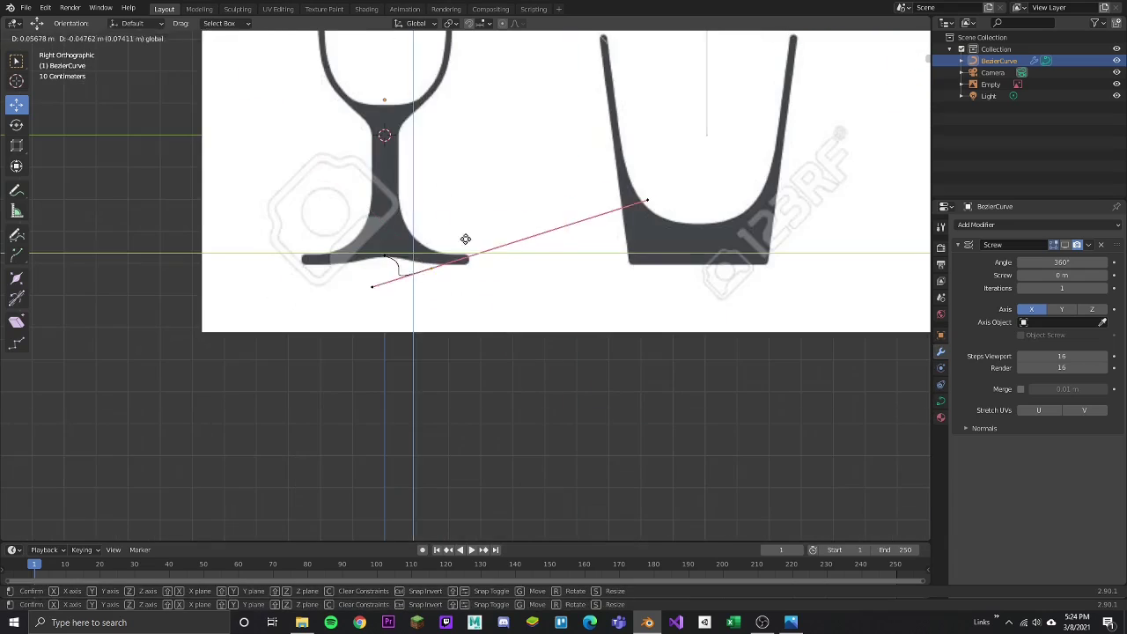
pyautogui.scroll(5, 465, 239)
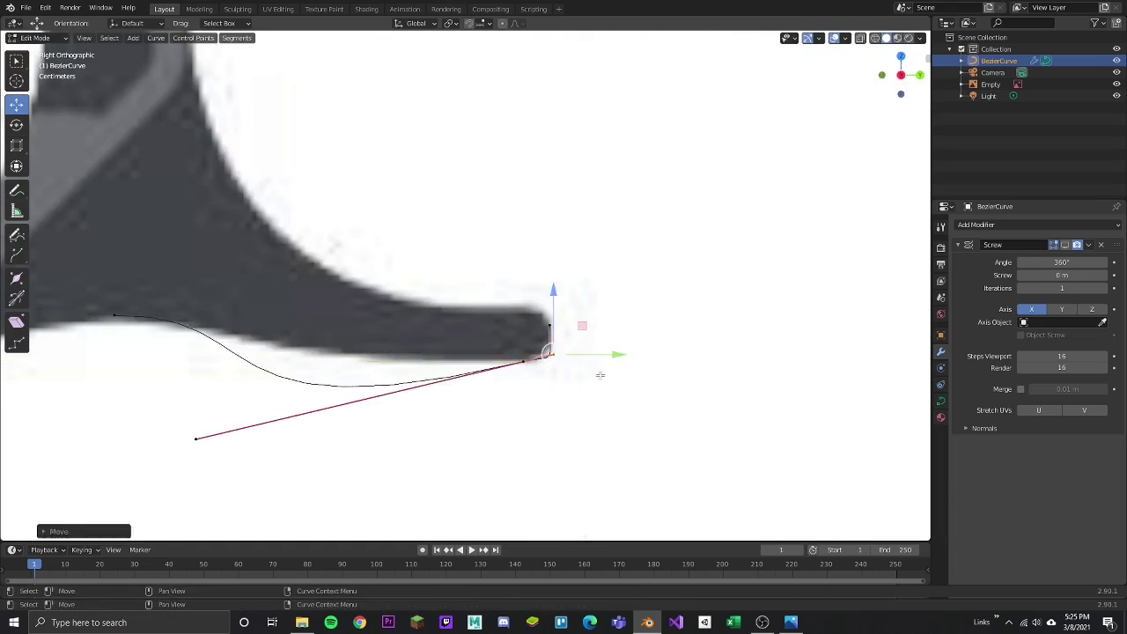
# - Refine the curve's points and handles at the base's outer edge and at the glass rim with the Move tool
pyautogui.hotkey('shift', 'space')
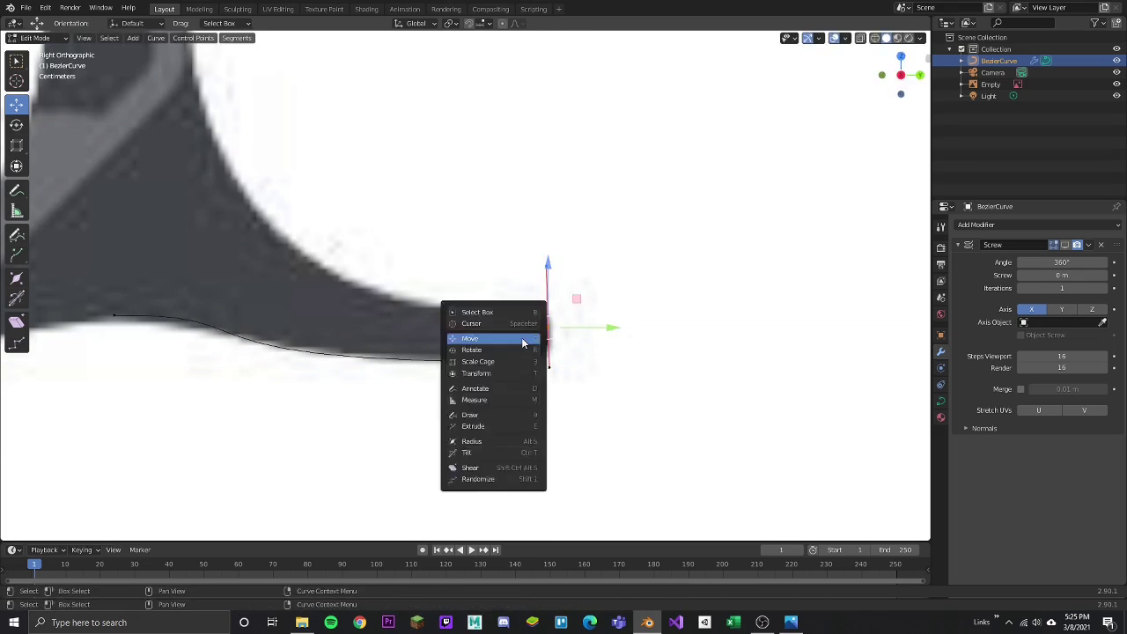
pyautogui.press('g')
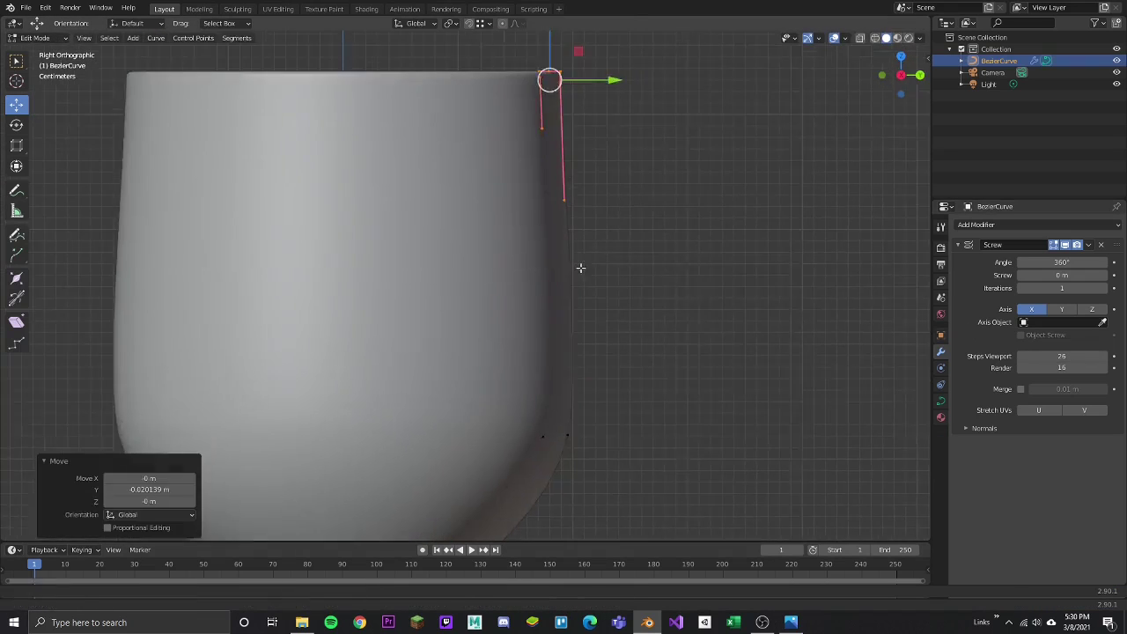
pyautogui.moveTo(626, 172); pyautogui.dragTo(494, 253)
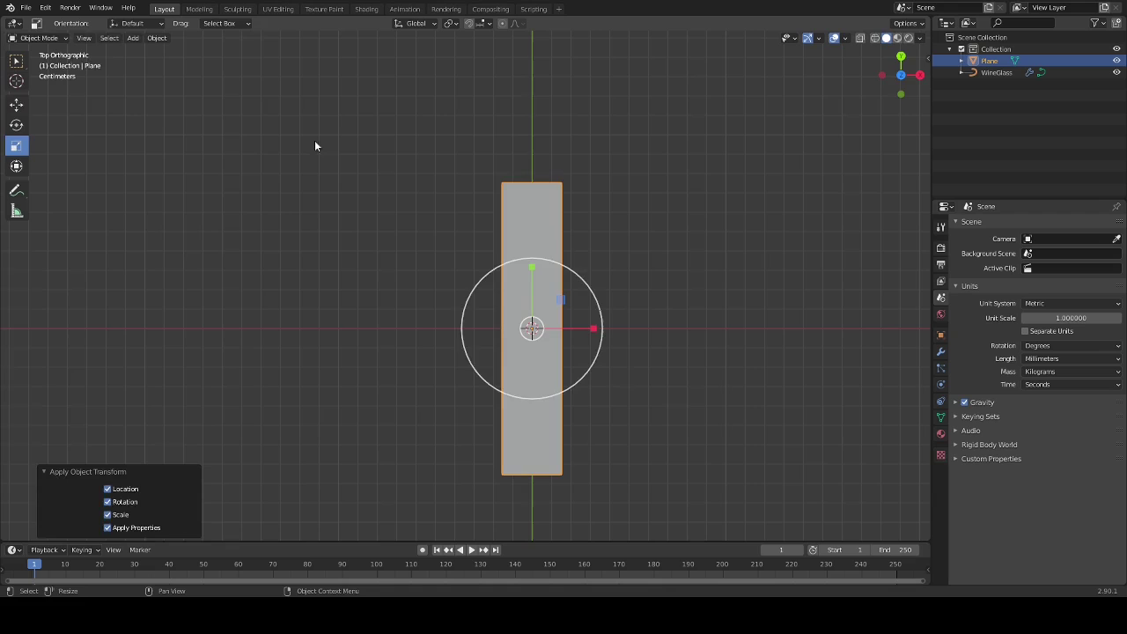
# - Edit the plane's mesh into a spoon outline with an oval bowl, a narrow neck and a flared handle end
pyautogui.press('Tab')
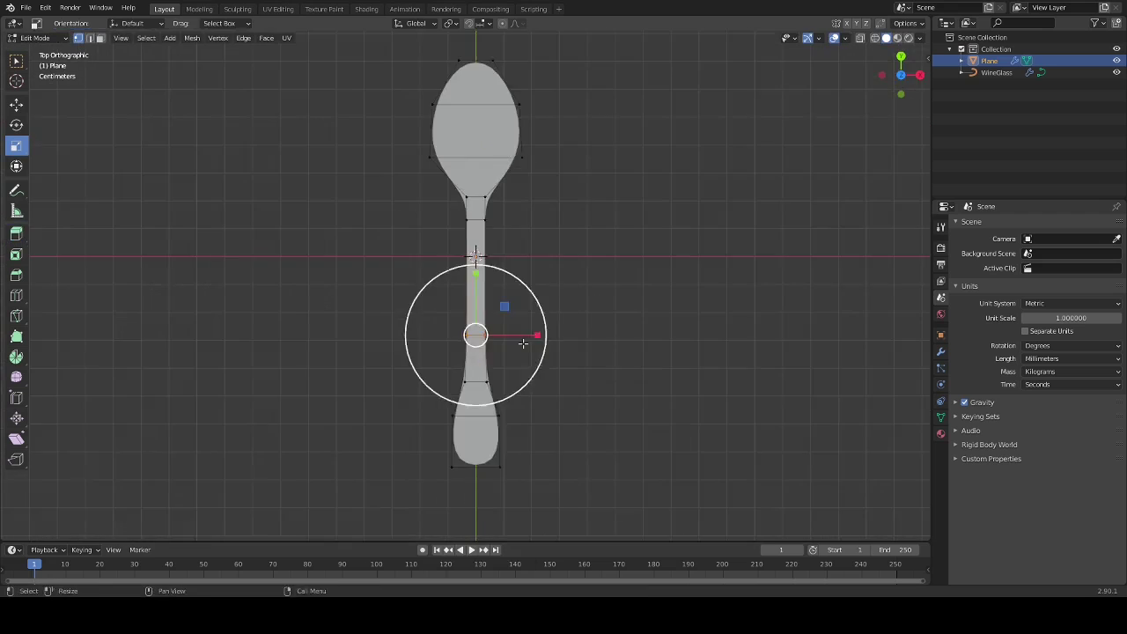
pyautogui.scroll(1, 523, 344)
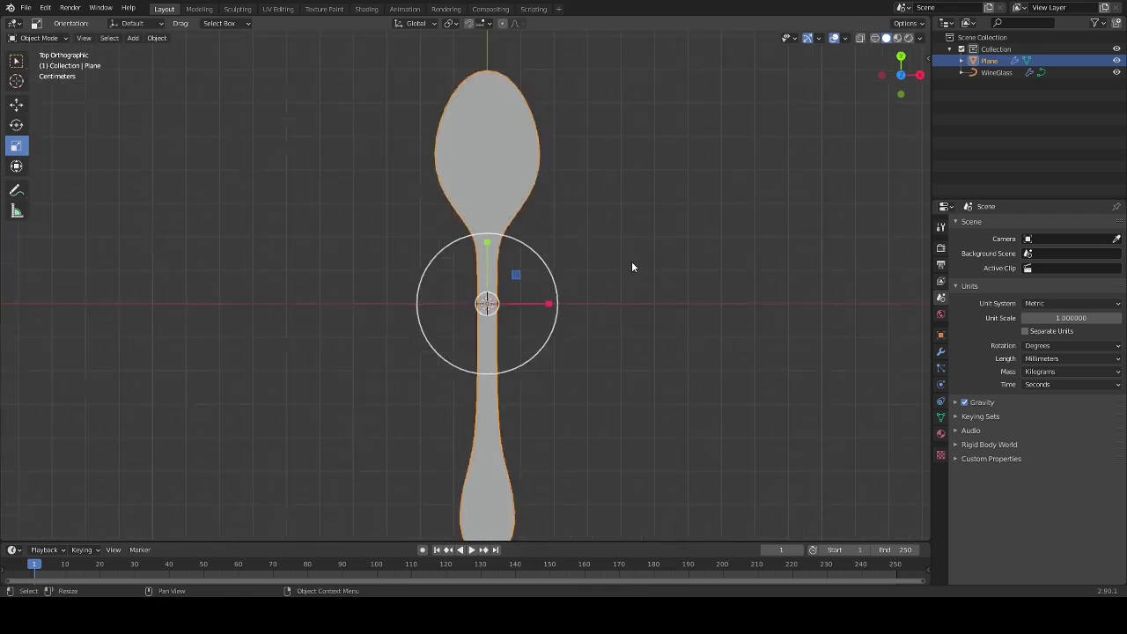
pyautogui.moveTo(634, 267); pyautogui.dragTo(494, 277, button='middle')
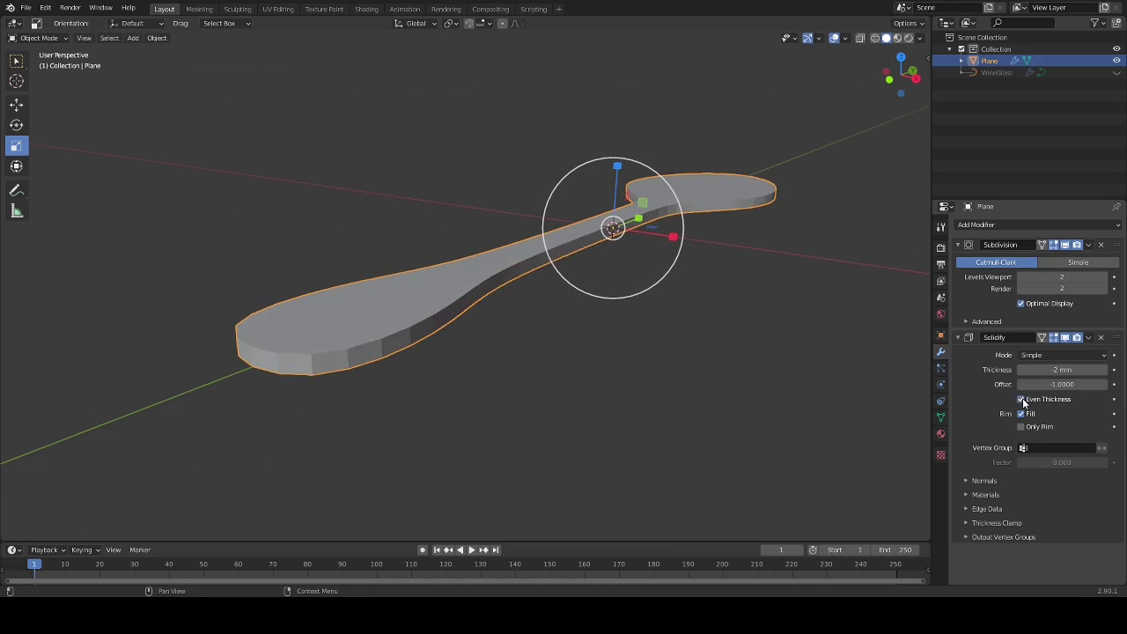
# - Turn on the wireframe overlay and set the spoon's Solidify modifier to Complex mode
pyautogui.click(843, 38)
pyautogui.click(767, 204)
pyautogui.click(1063, 355)
pyautogui.click(1062, 370)
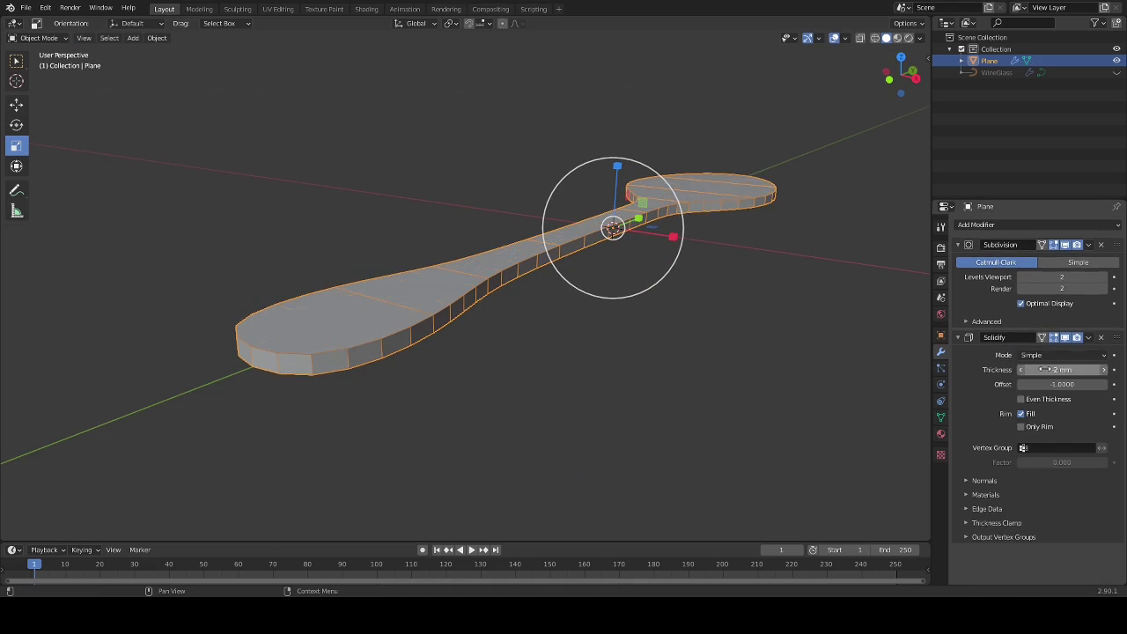
pyautogui.click(1063, 369)
pyautogui.click(1063, 400)
pyautogui.moveTo(1064, 251); pyautogui.dragTo(1062, 511)
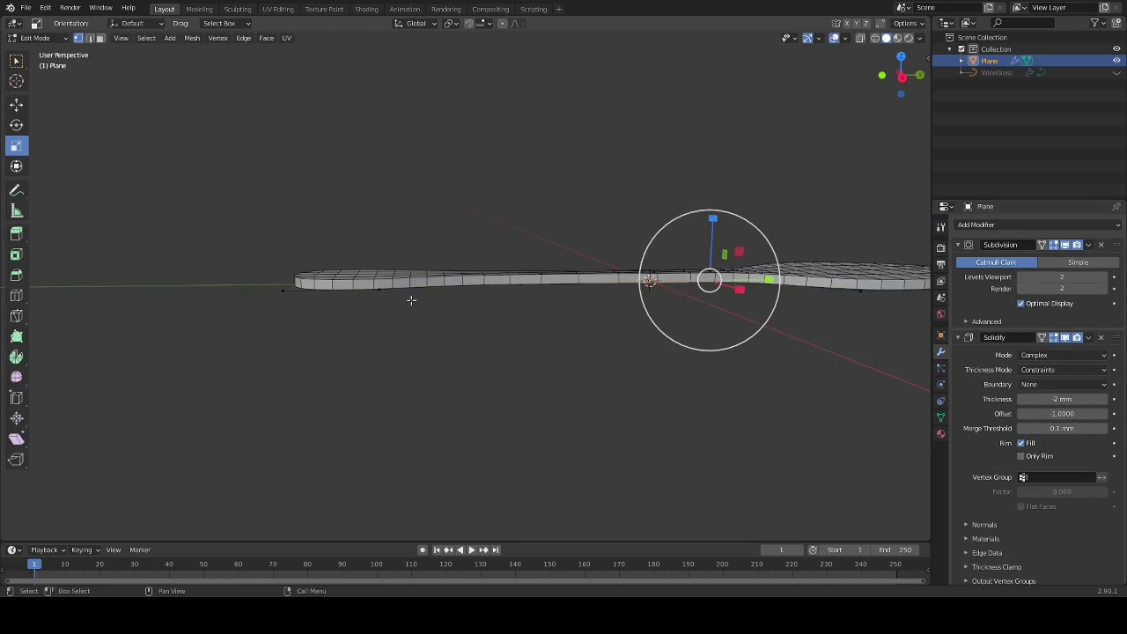
# - Move the spoon's neck and adjoining vertices along Z to begin arching the flat profile
pyautogui.press('g')
pyautogui.press('z')
pyautogui.click(381, 259)
pyautogui.moveTo(381, 258); pyautogui.dragTo(528, 352, button='middle')
pyautogui.press('g')
pyautogui.press('z')
pyautogui.click(644, 248)
# - Shift further vertex rows of the spoon along Z to give the bowl and handle a wavy side profile
pyautogui.moveTo(644, 248); pyautogui.dragTo(365, 249, button='middle')
pyautogui.press('g')
pyautogui.press('z')
pyautogui.click(502, 253)
pyautogui.press('g')
pyautogui.press('z')
pyautogui.moveTo(592, 332); pyautogui.dragTo(515, 250, button='middle')
pyautogui.press('g')
pyautogui.press('z')
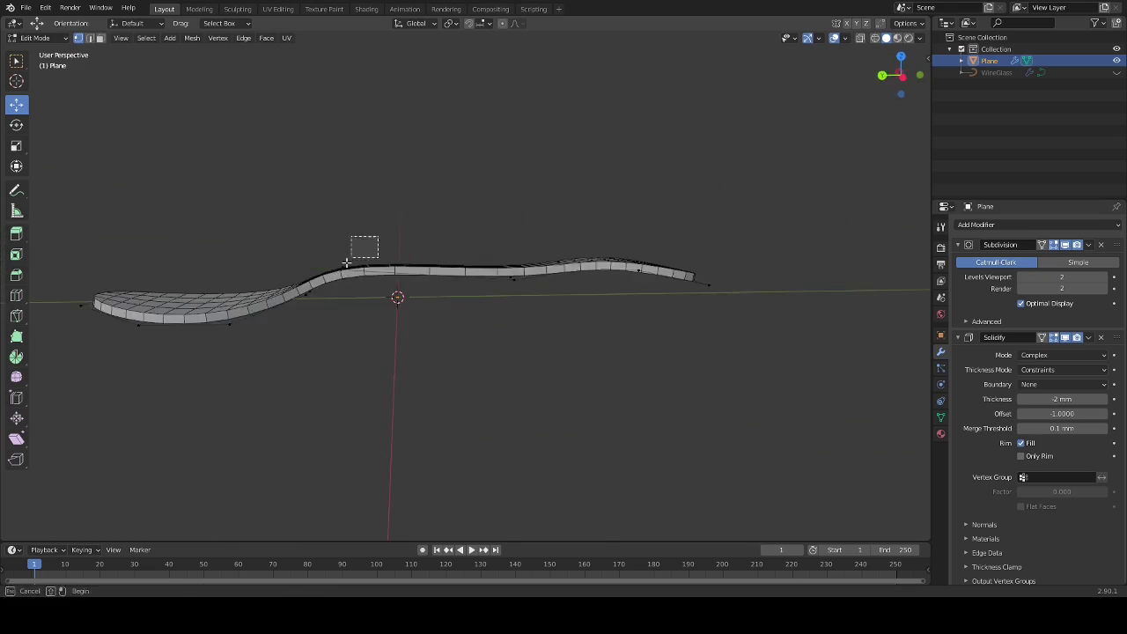
# - Lower the handle-end vertices about 3.5 mm along Z and raise the selected handle vertices about 1.2 mm
pyautogui.press('Escape')
pyautogui.moveTo(346, 262); pyautogui.dragTo(589, 297, button='middle')
pyautogui.press('g')
pyautogui.press('y')
pyautogui.click(616, 291)
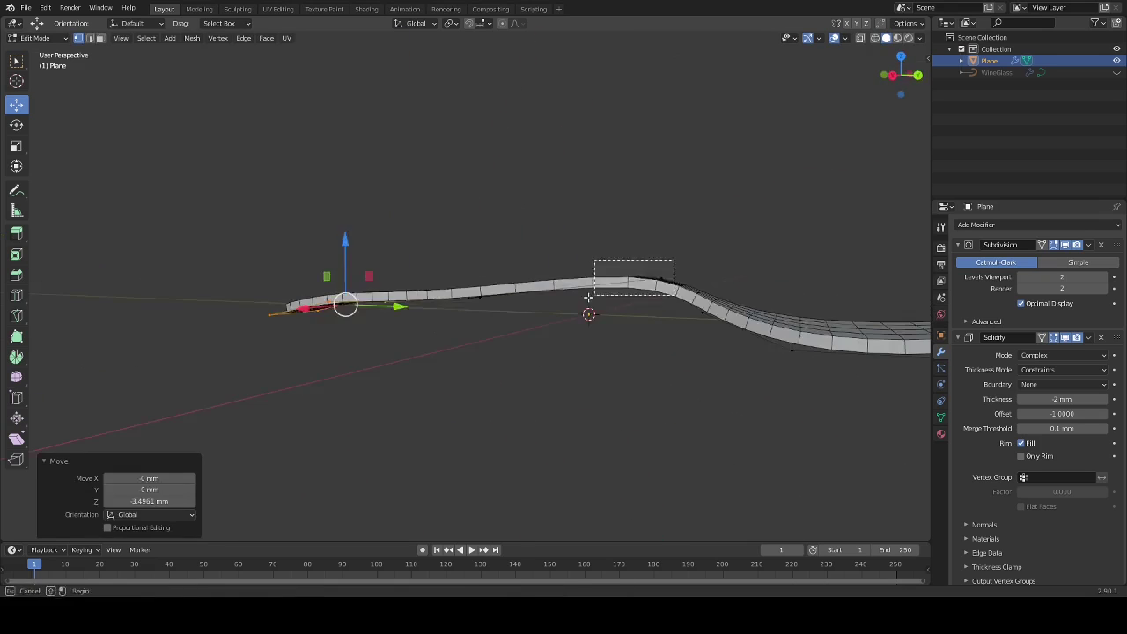
pyautogui.click(510, 260)
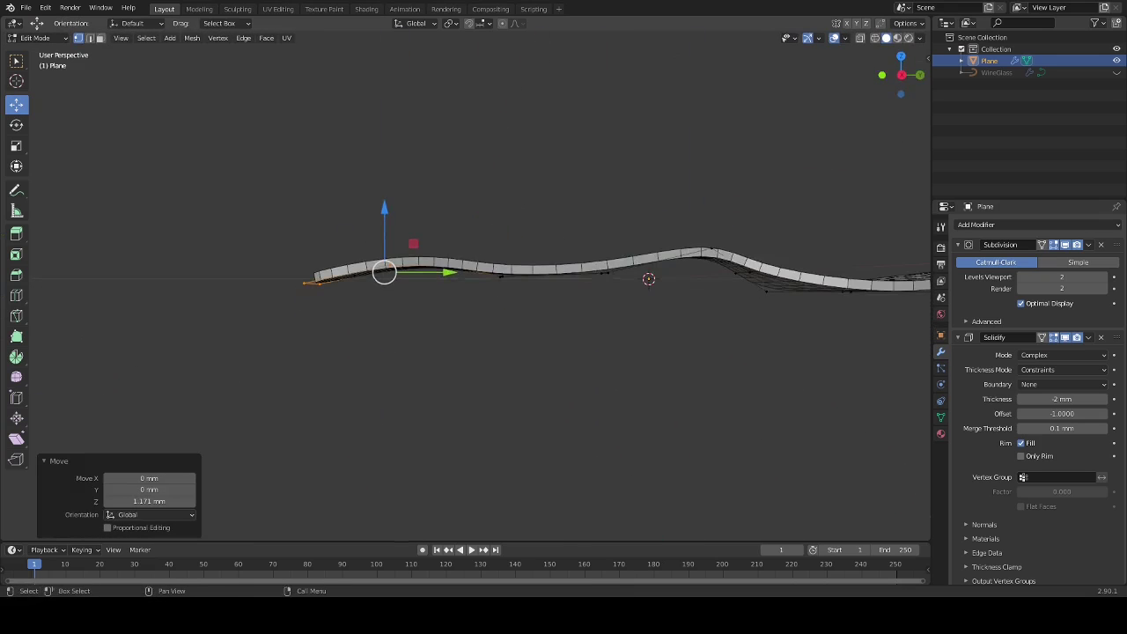
# - Scale the handle's middle vertices by 0.721 and reposition the handle-end vertices in the YZ plane
pyautogui.press('x')
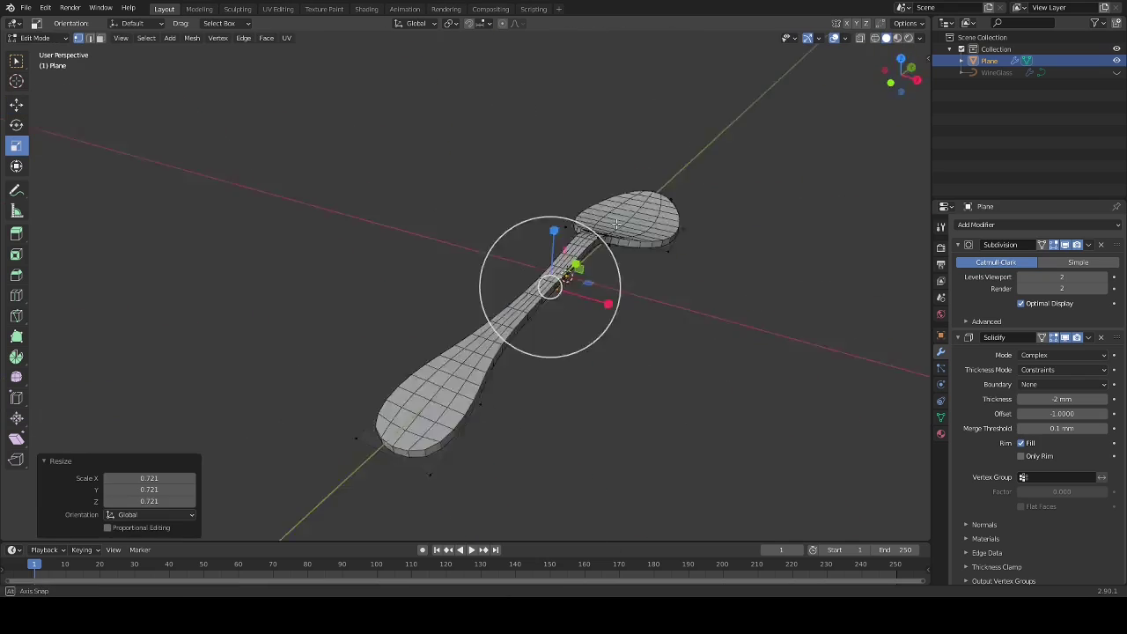
pyautogui.moveTo(549, 272); pyautogui.dragTo(533, 291, button='middle')
pyautogui.scroll(2, 468, 258)
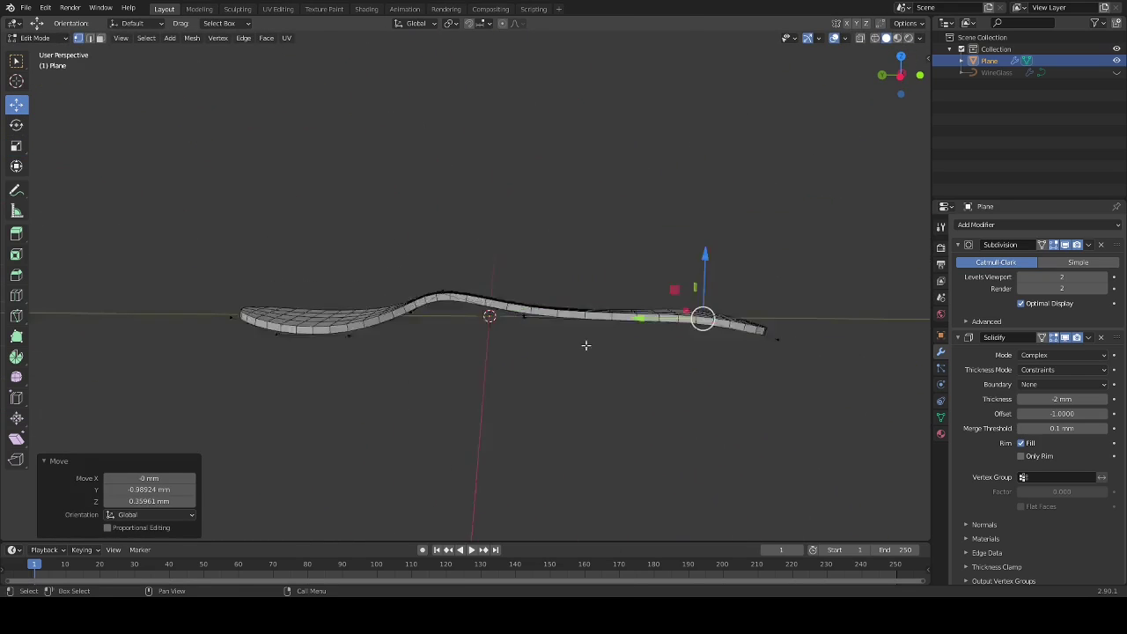
pyautogui.press('g')
pyautogui.hotkey('shift', 'x')
pyautogui.moveTo(677, 252); pyautogui.dragTo(377, 242, button='middle')
pyautogui.moveTo(751, 273); pyautogui.dragTo(554, 334, button='middle')
# - Duplicate the spoon about 60 mm along X and remove the copy's Subdivision and Solidify modifiers
pyautogui.press('Tab')
pyautogui.hotkey('shift', 'd')
pyautogui.click(755, 326)
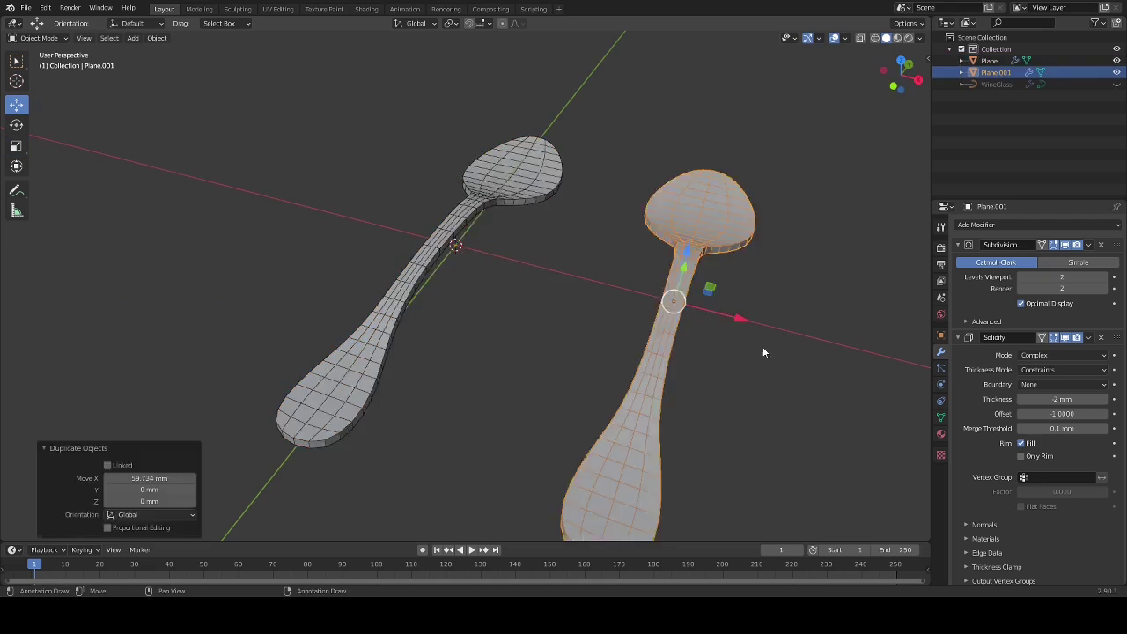
pyautogui.click(1100, 244)
pyautogui.click(1100, 244)
# - Open the duplicate spoon's mesh for editing and raise its selected vertices with the Move tool
pyautogui.moveTo(756, 322); pyautogui.dragTo(661, 288, button='middle')
pyautogui.press('Tab')
pyautogui.scroll(5, 709, 284)
pyautogui.moveTo(661, 288); pyautogui.dragTo(634, 299)
pyautogui.moveTo(634, 299); pyautogui.dragTo(529, 220, button='middle')
pyautogui.hotkey('shift', 'space')
pyautogui.press('g')
pyautogui.moveTo(529, 220); pyautogui.dragTo(526, 169)
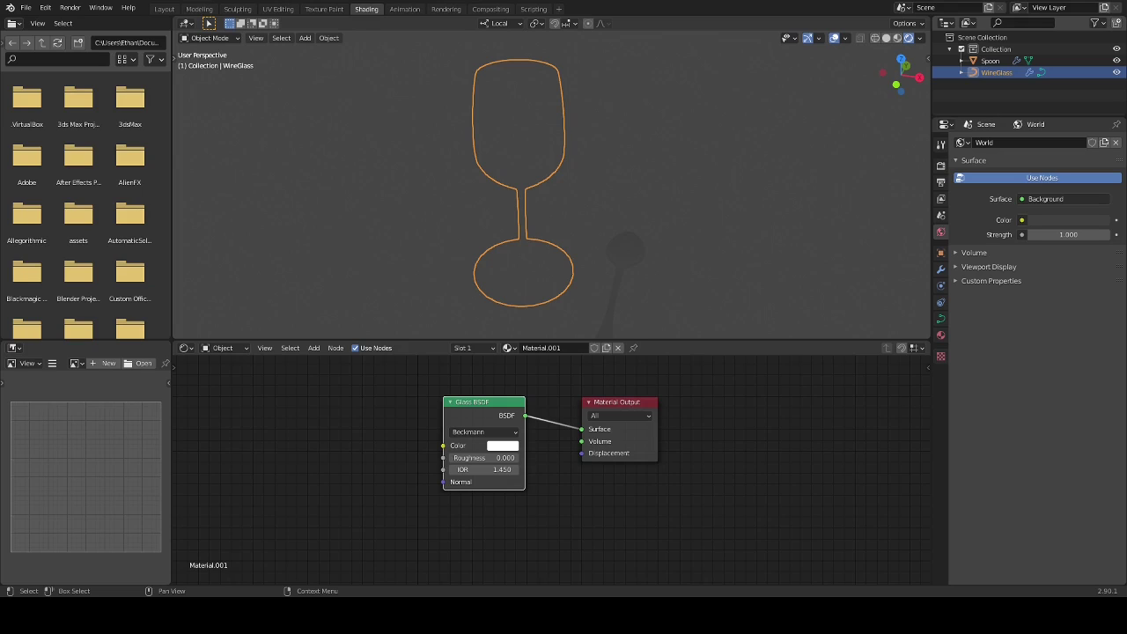
# - Show the output properties and open the node editor's shader type choices
pyautogui.click(940, 182)
pyautogui.click(223, 347)
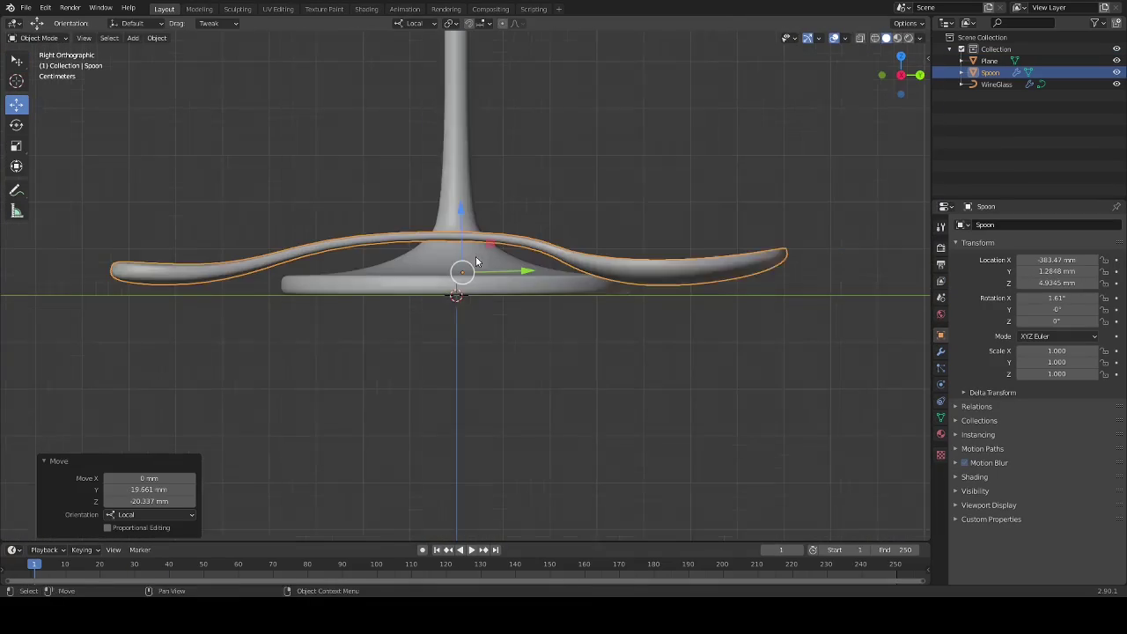
# - Reposition the spoon near the ground line and adjust the roughness of its SilverWare material
pyautogui.press('g')
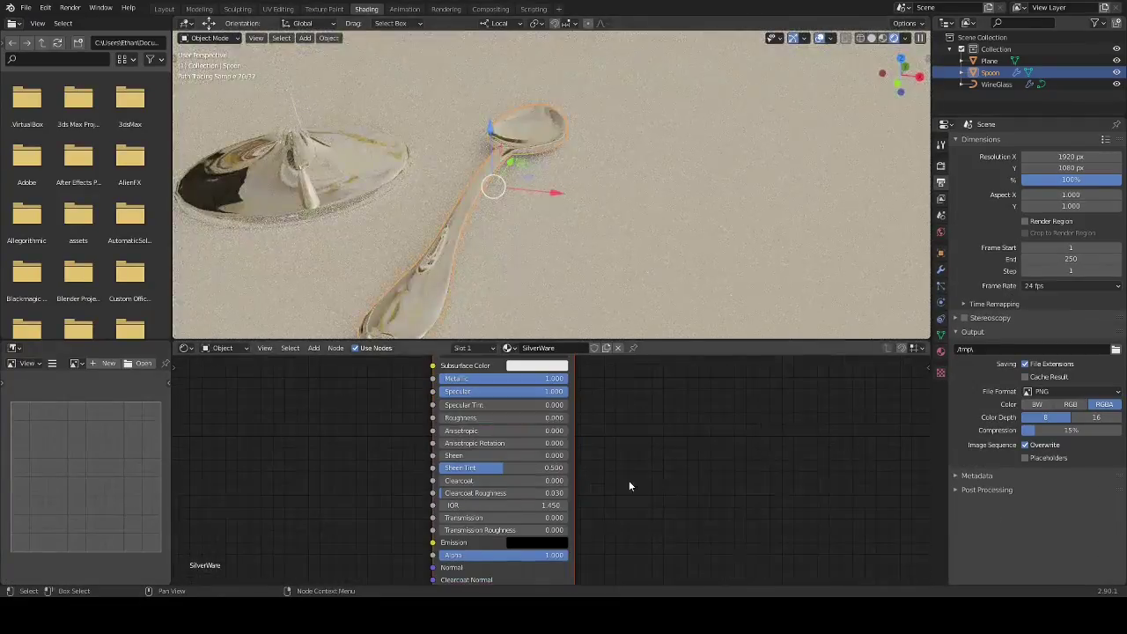
pyautogui.moveTo(502, 417); pyautogui.dragTo(528, 417)
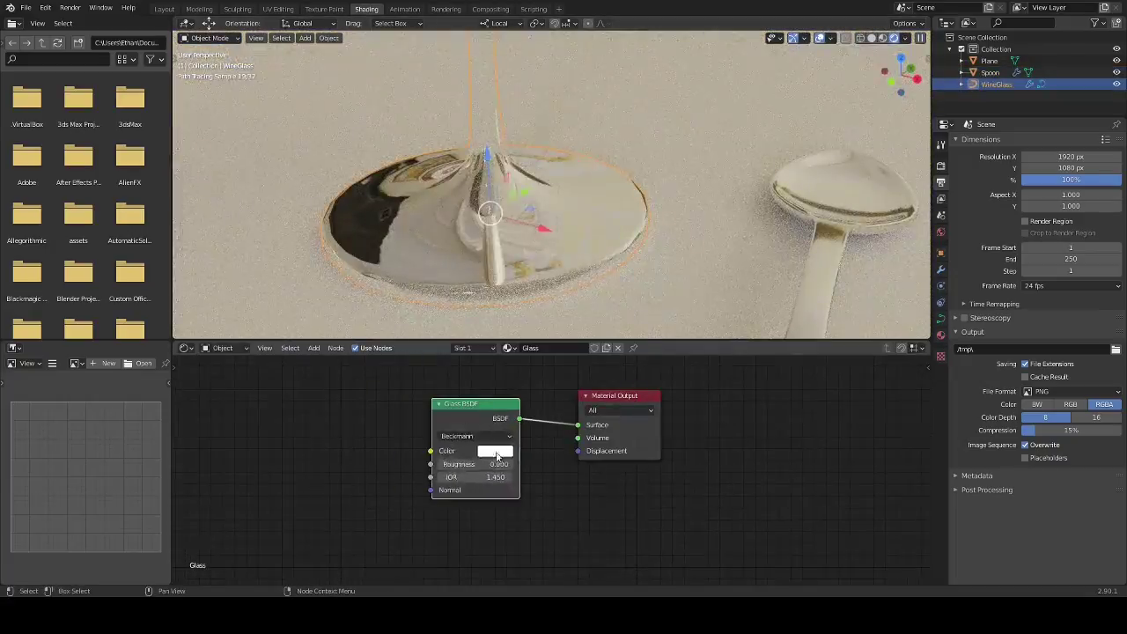
# - Adjust the IOR of the wine glass's Glass BSDF and move the glass about 2 mm
pyautogui.moveTo(475, 477); pyautogui.dragTo(528, 476)
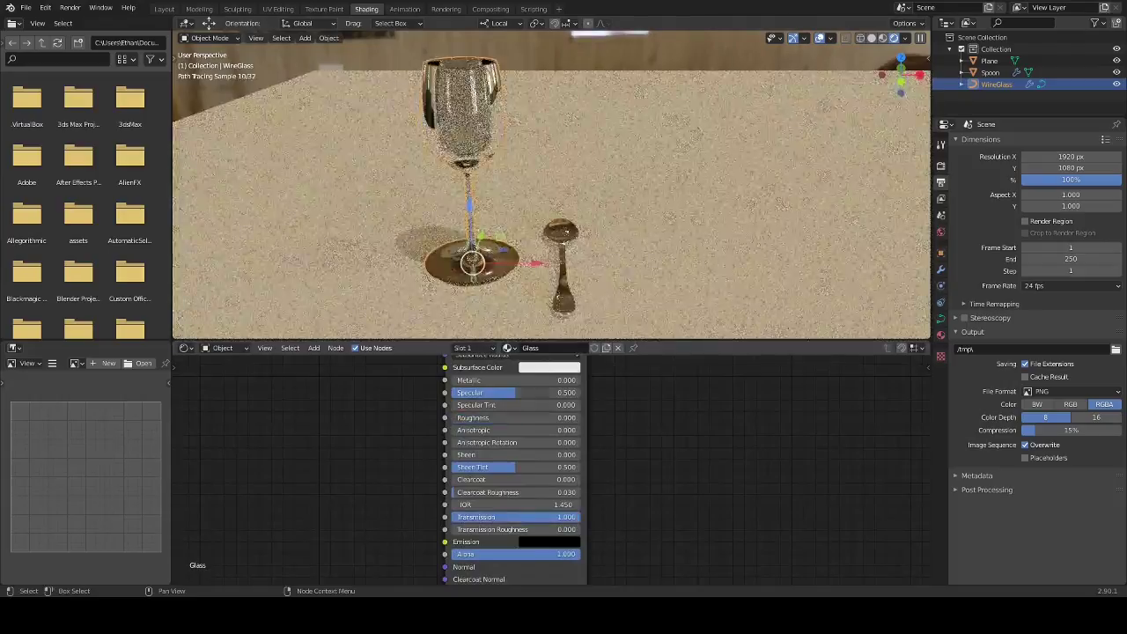
pyautogui.press('g')
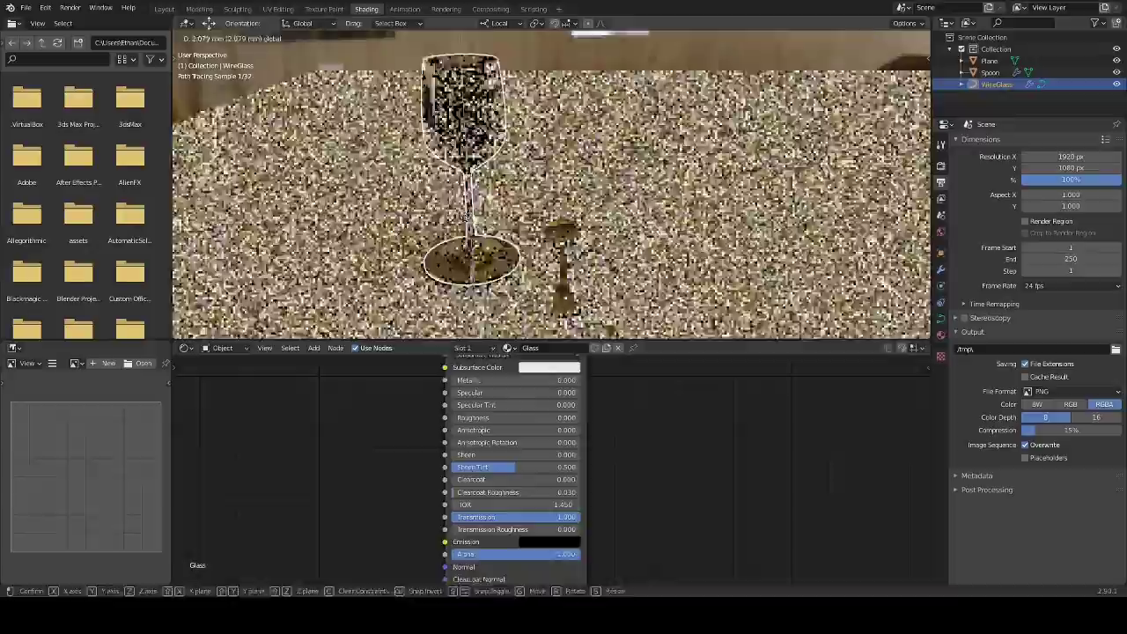
pyautogui.click(465, 216)
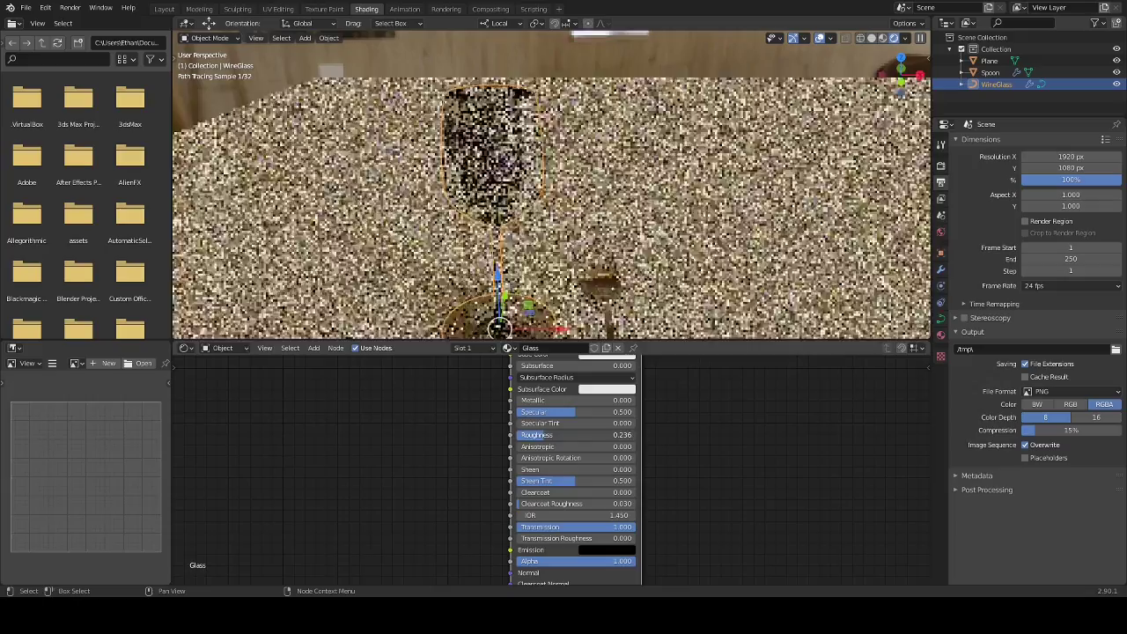
# - Lower the Glass material's roughness to about 0.11 and try a level 3 Subdivision modifier on the wine glass
pyautogui.moveTo(576, 435); pyautogui.dragTo(550, 435)
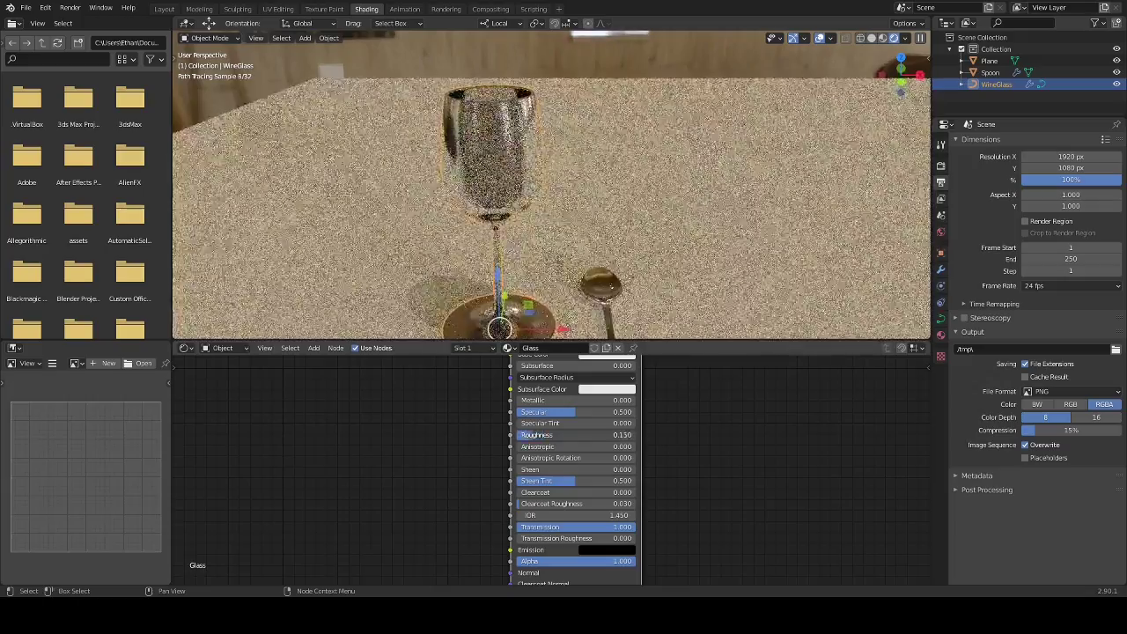
pyautogui.hotkey('ctrl', '3')
pyautogui.click(940, 269)
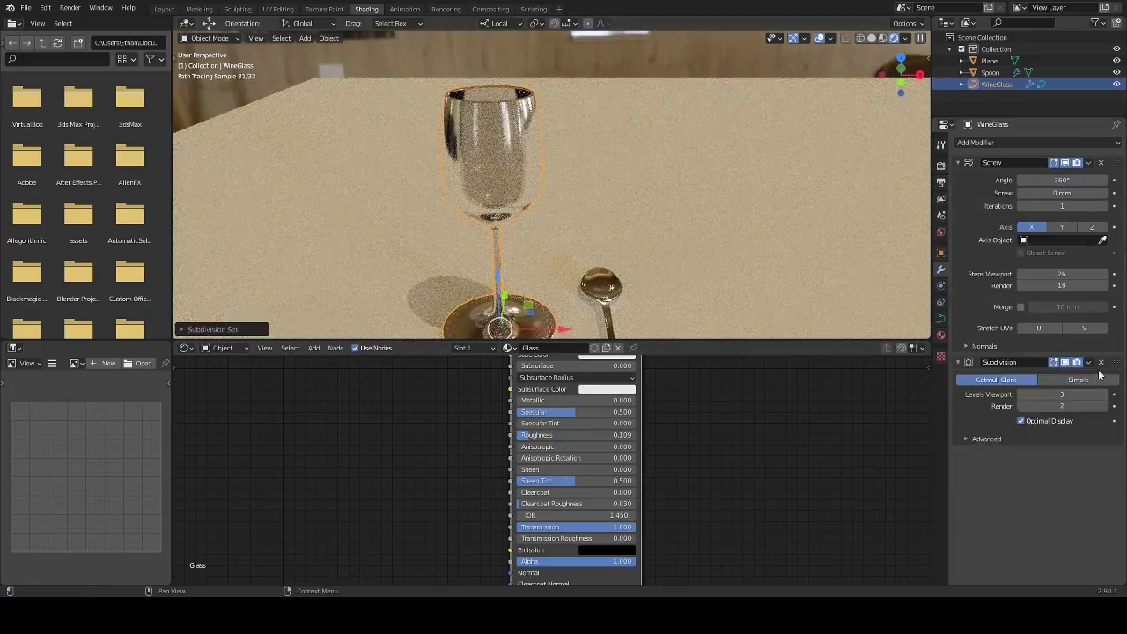
# - Set the Glass material's specular to 0 and its roughness to 0.050
pyautogui.moveTo(545, 411); pyautogui.dragTo(515, 411)
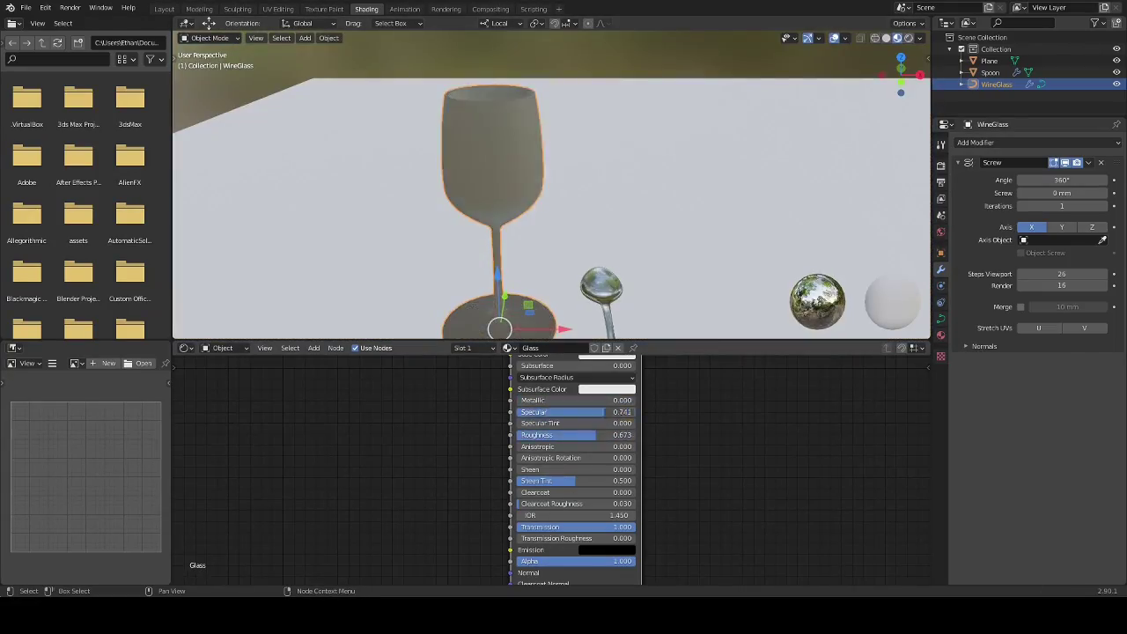
pyautogui.scroll(-1, 565, 496)
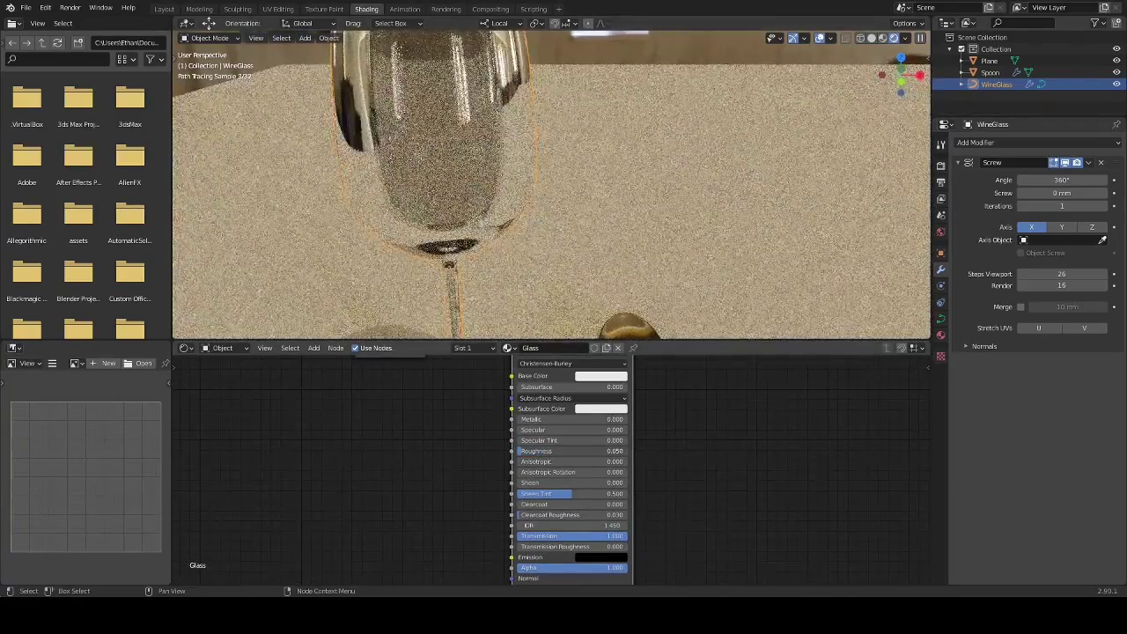
pyautogui.moveTo(528, 158); pyautogui.dragTo(551, 174, button='middle')
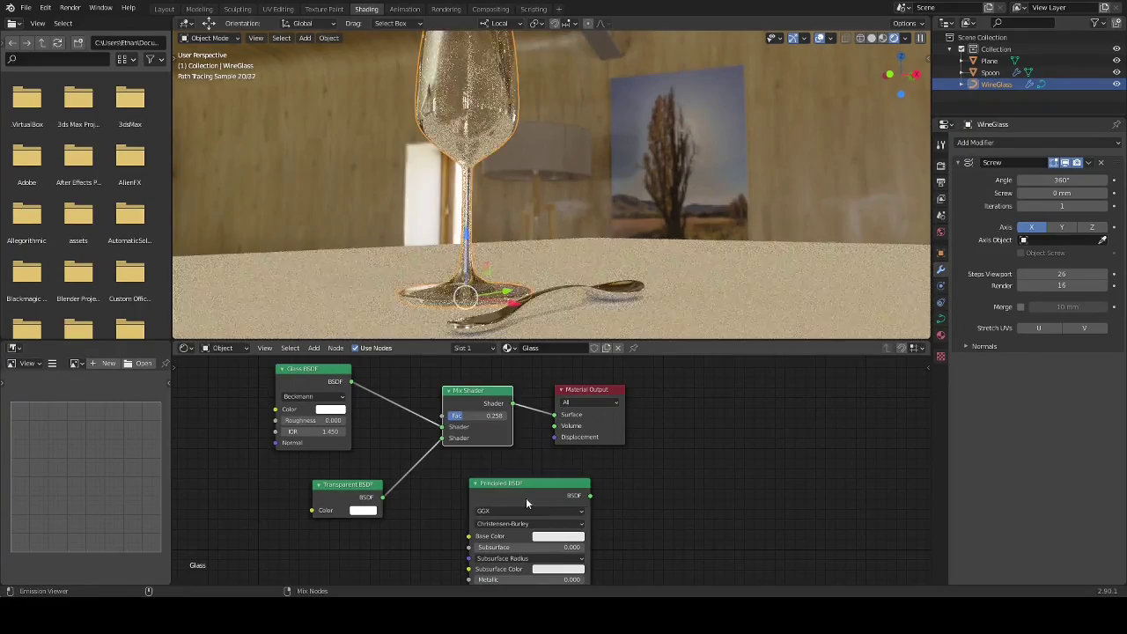
# - Try to delete the Principled BSDF node from the Glass material
pyautogui.press('Delete')
pyautogui.moveTo(676, 249); pyautogui.dragTo(611, 228, button='middle')
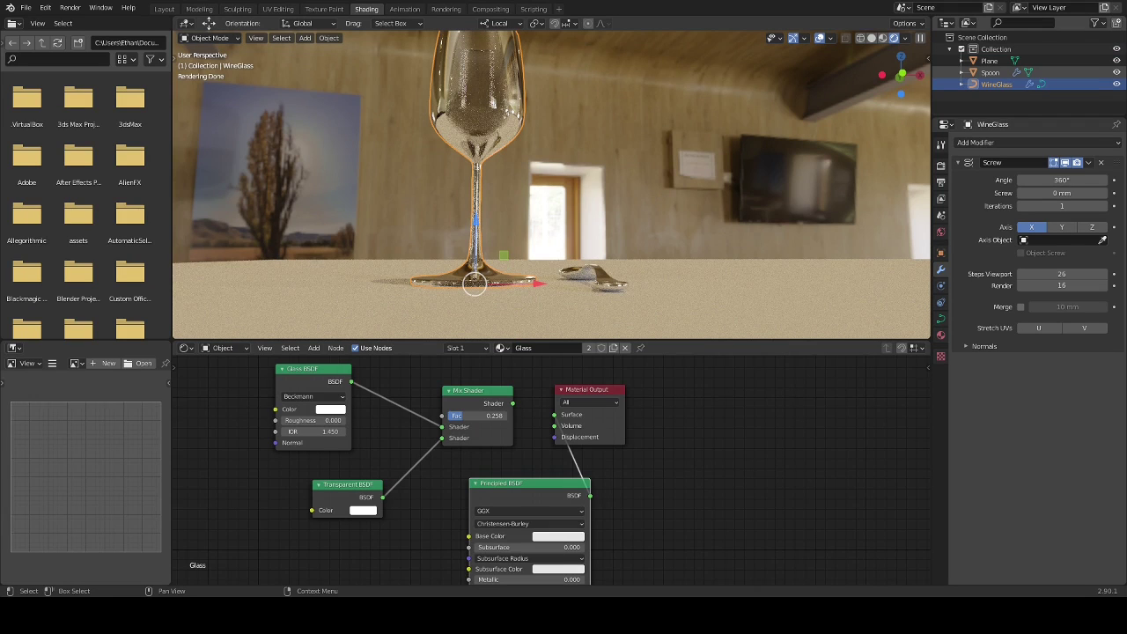
# - In the World shader, insert a Mix Shader after the wooden_lounge_2k.hdr texture, with a Light Path node's Is Glossy Ray driving its factor
pyautogui.click(234, 376)
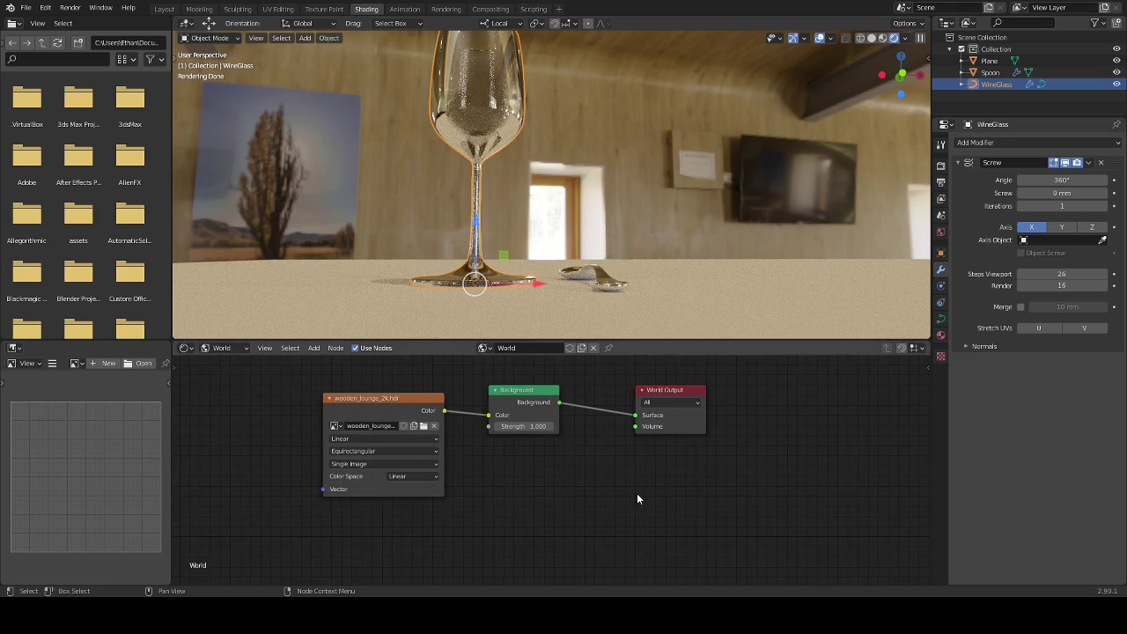
pyautogui.hotkey('shift', 'a')
pyautogui.click(696, 476)
pyautogui.click(355, 465)
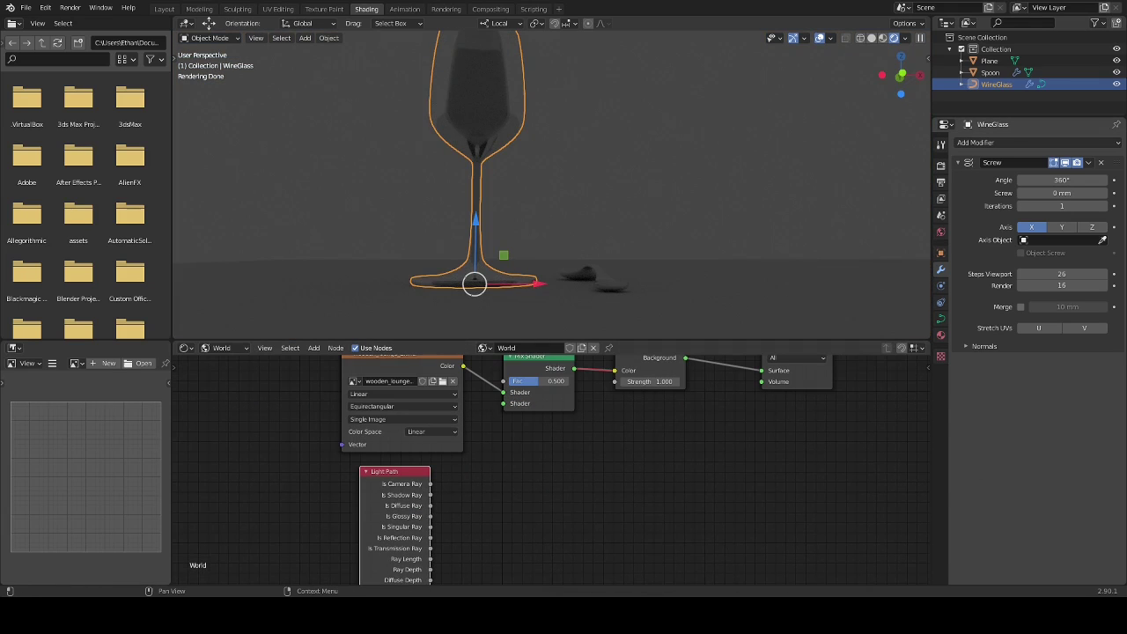
pyautogui.moveTo(586, 455); pyautogui.dragTo(587, 484, button='middle')
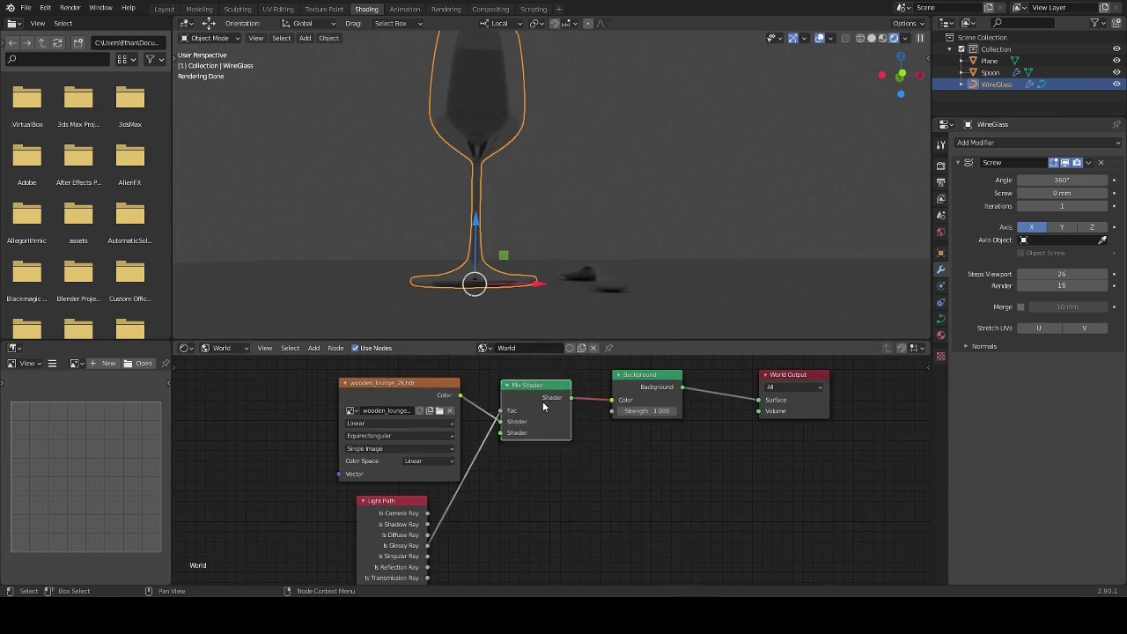
# - In the World shader, replace the Mix Shader with a colour Mix node using Is Glossy Ray as factor, and make its second colour white
pyautogui.press('x')
pyautogui.hotkey('shift', 'a')
pyautogui.click(547, 454)
pyautogui.moveTo(502, 456); pyautogui.dragTo(501, 450)
pyautogui.moveTo(427, 513); pyautogui.dragTo(500, 440)
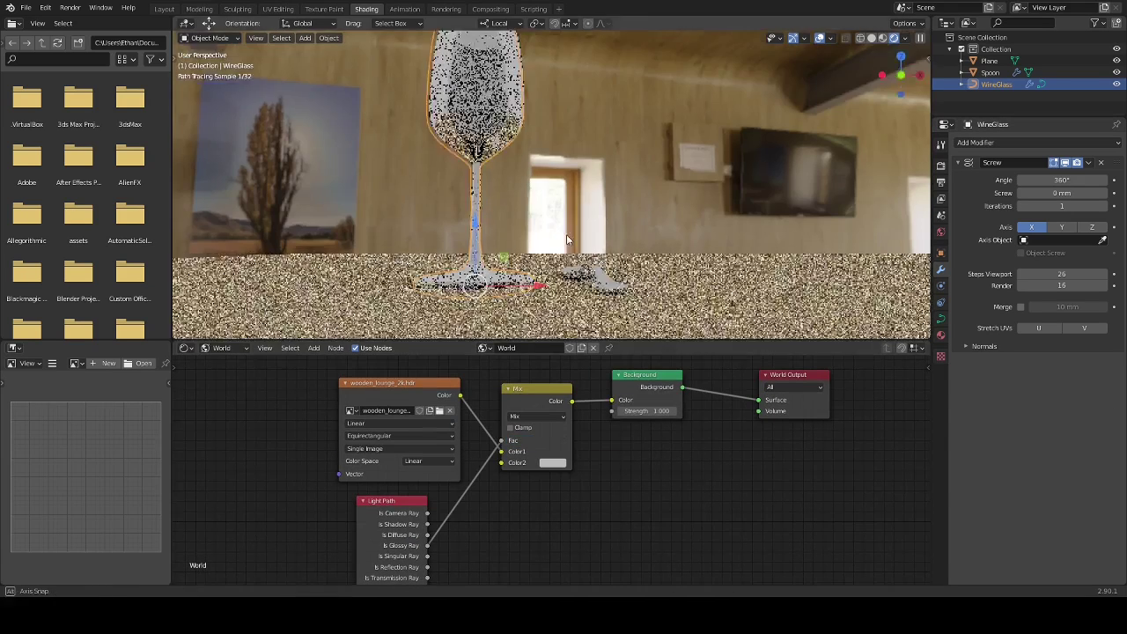
pyautogui.click(552, 462)
pyautogui.moveTo(626, 321); pyautogui.dragTo(626, 389)
# - Select the spoon and give its SilverWare material a grey base colour, metallic 0.764 and roughness 0.200
pyautogui.click(220, 348)
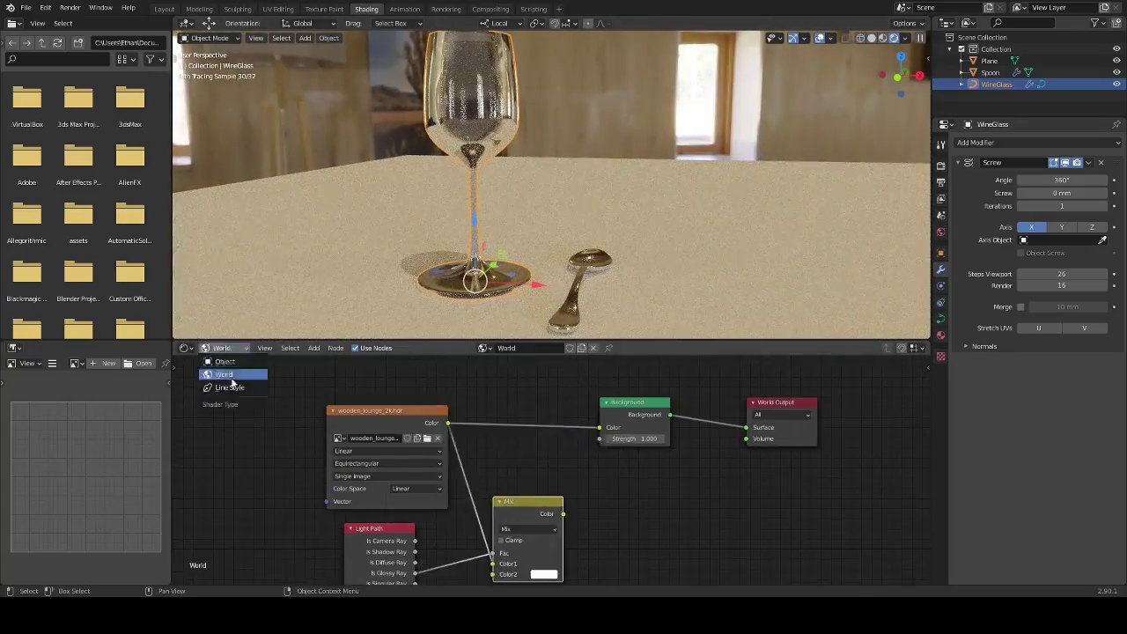
pyautogui.click(220, 366)
pyautogui.click(572, 291)
pyautogui.press('KP_Decimal')
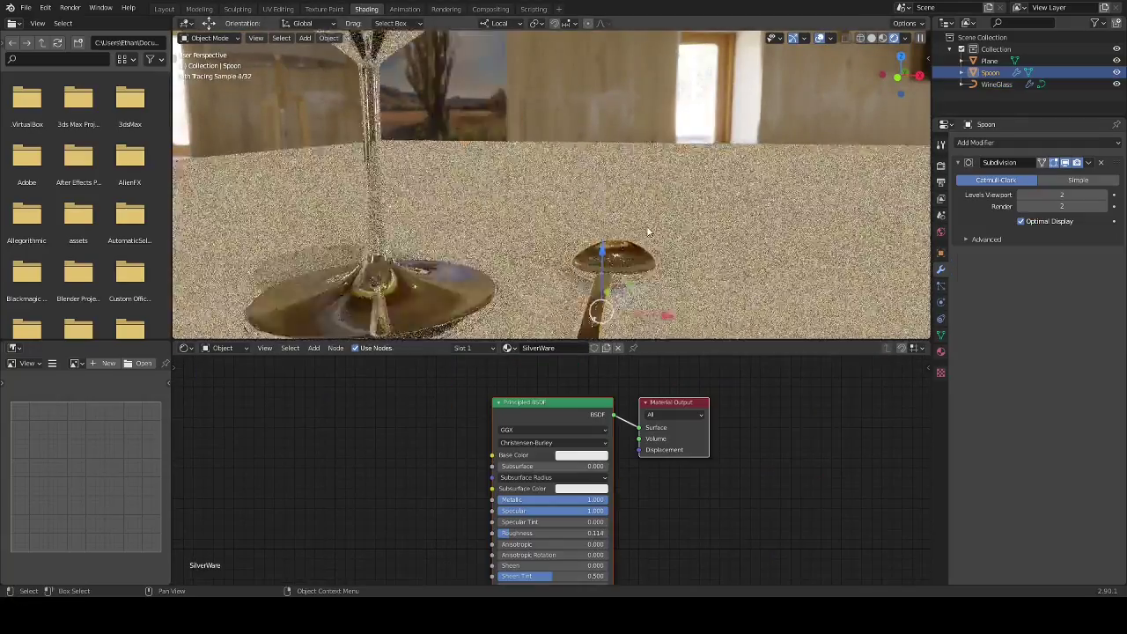
pyautogui.click(581, 454)
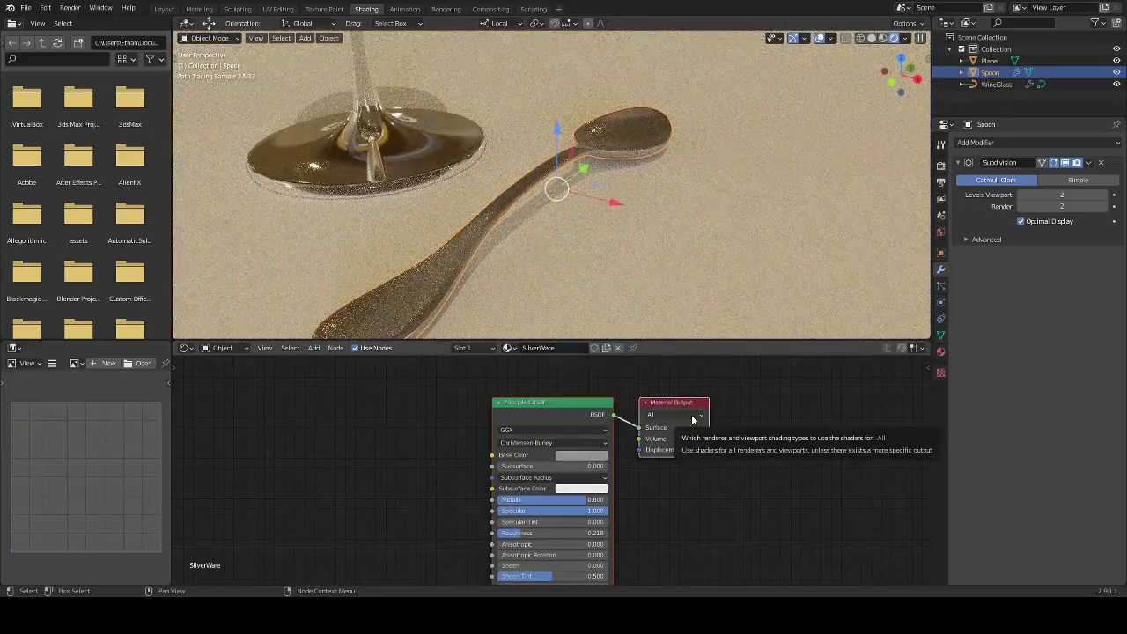
pyautogui.moveTo(546, 499); pyautogui.dragTo(528, 533)
pyautogui.moveTo(696, 264); pyautogui.dragTo(708, 184, button='middle')
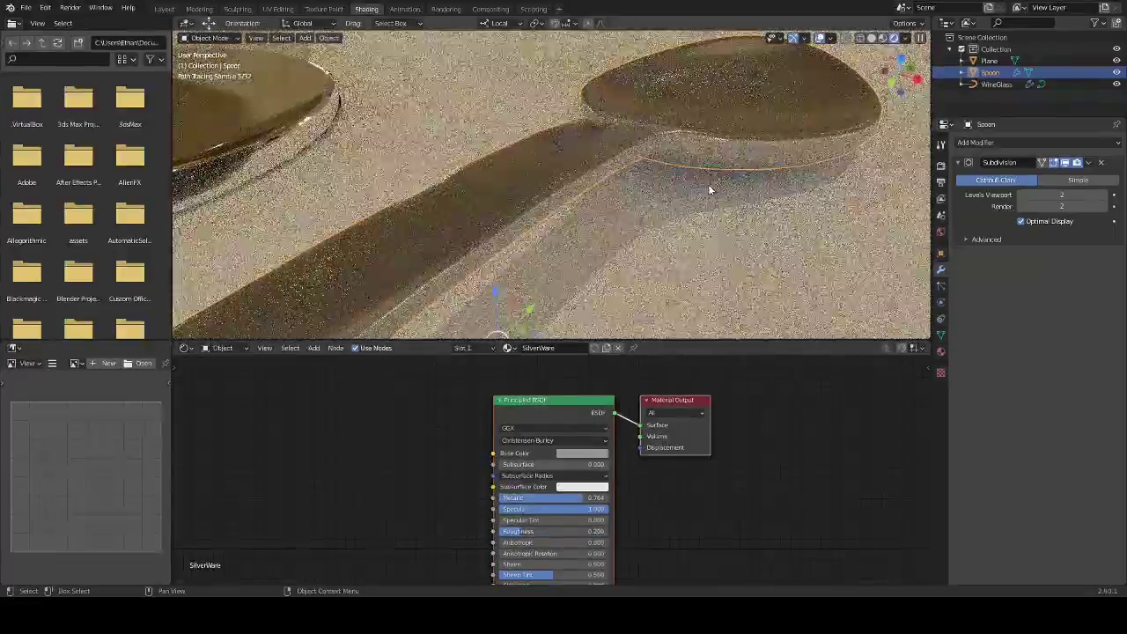
pyautogui.moveTo(651, 539); pyautogui.dragTo(634, 471, button='middle')
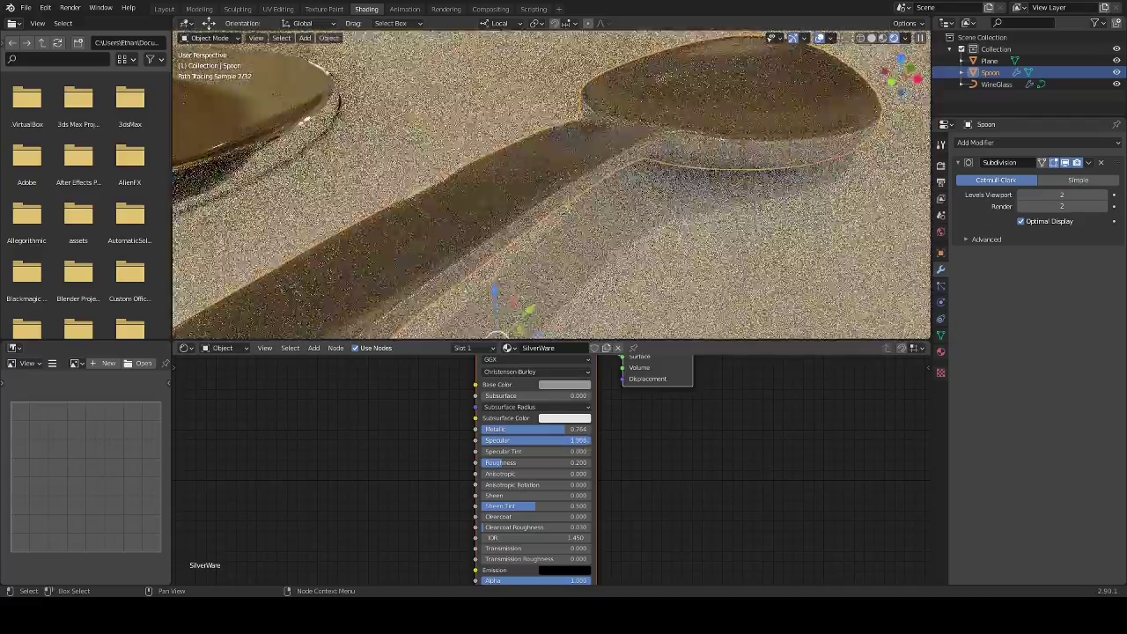
# - Set the SilverWare material's metallic to 0.832, adjust its grey base colour and fine-tune its specular
pyautogui.moveTo(591, 429); pyautogui.dragTo(614, 447)
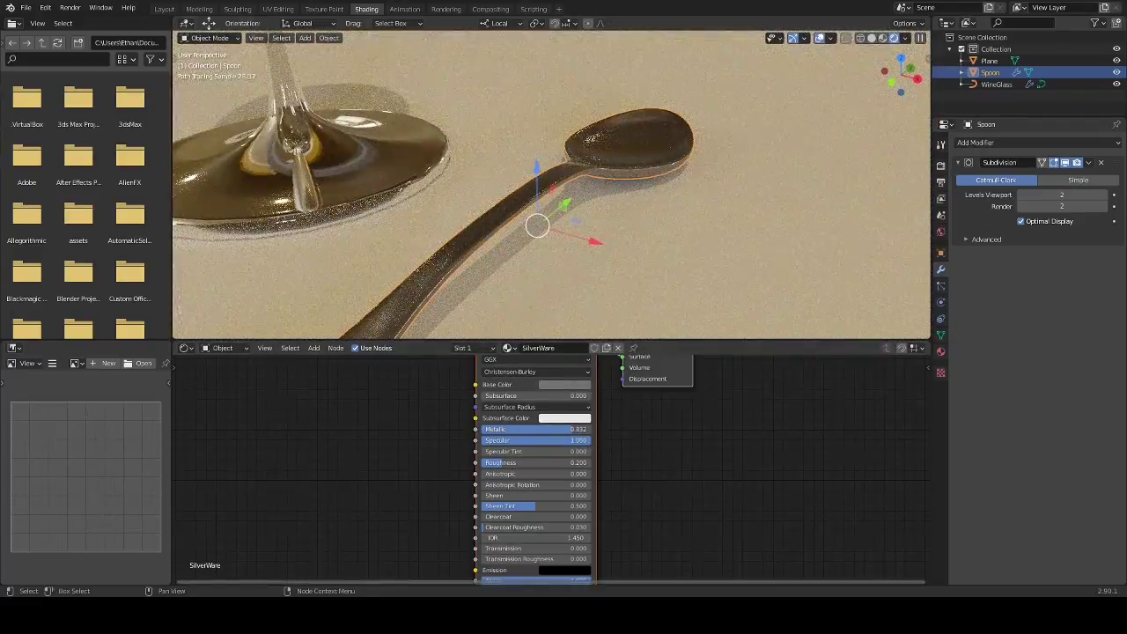
pyautogui.click(565, 383)
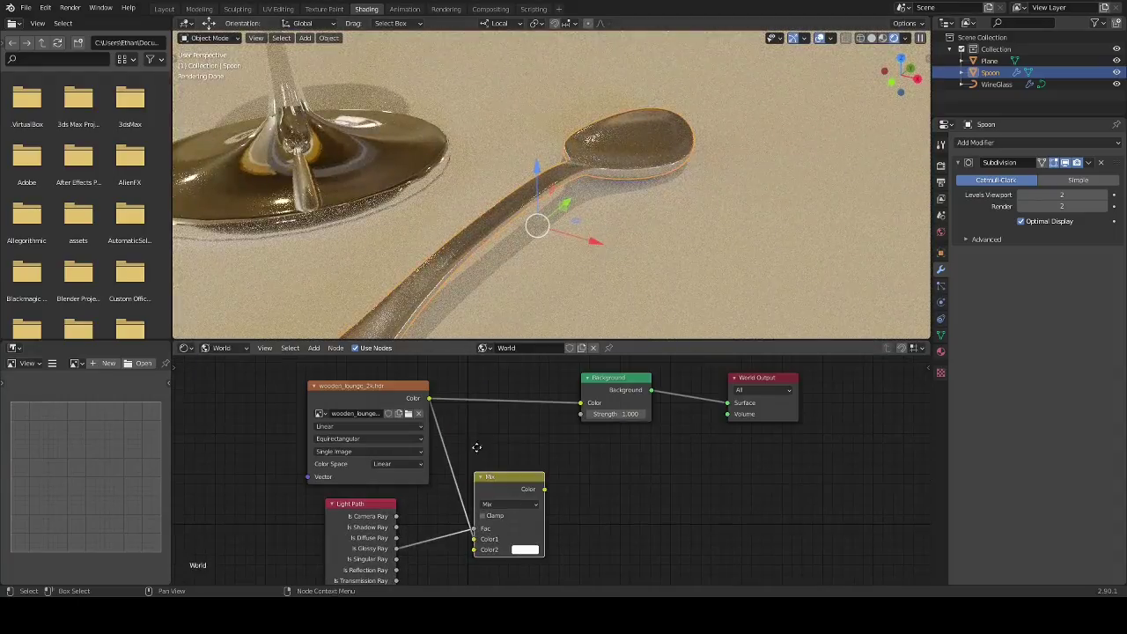
pyautogui.moveTo(692, 122); pyautogui.dragTo(681, 228, button='middle')
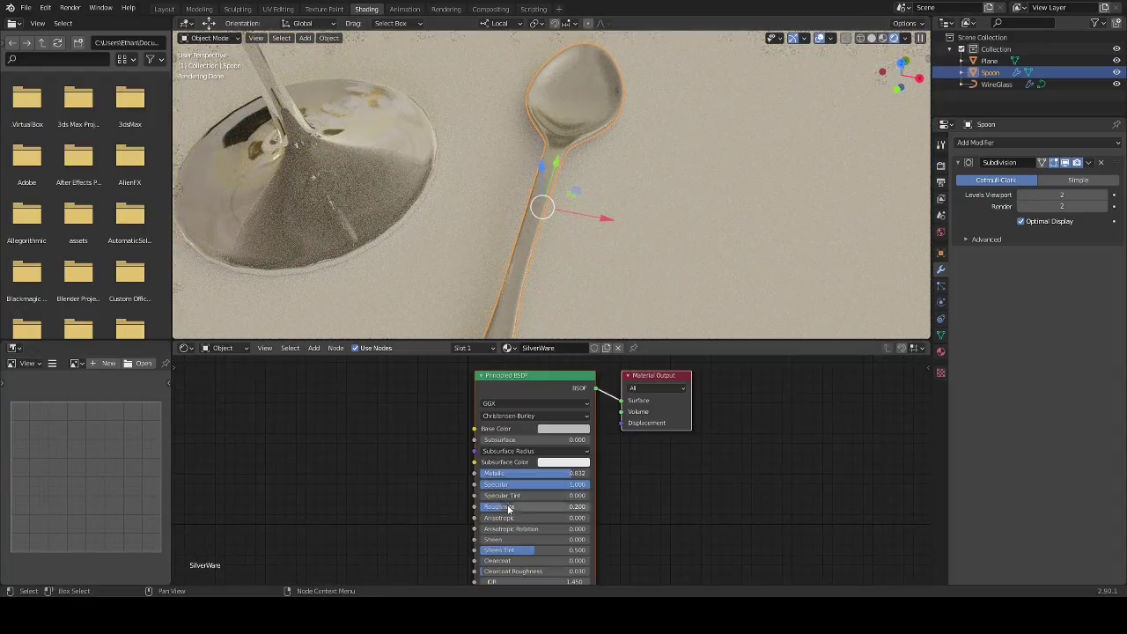
pyautogui.moveTo(528, 485); pyautogui.dragTo(569, 489)
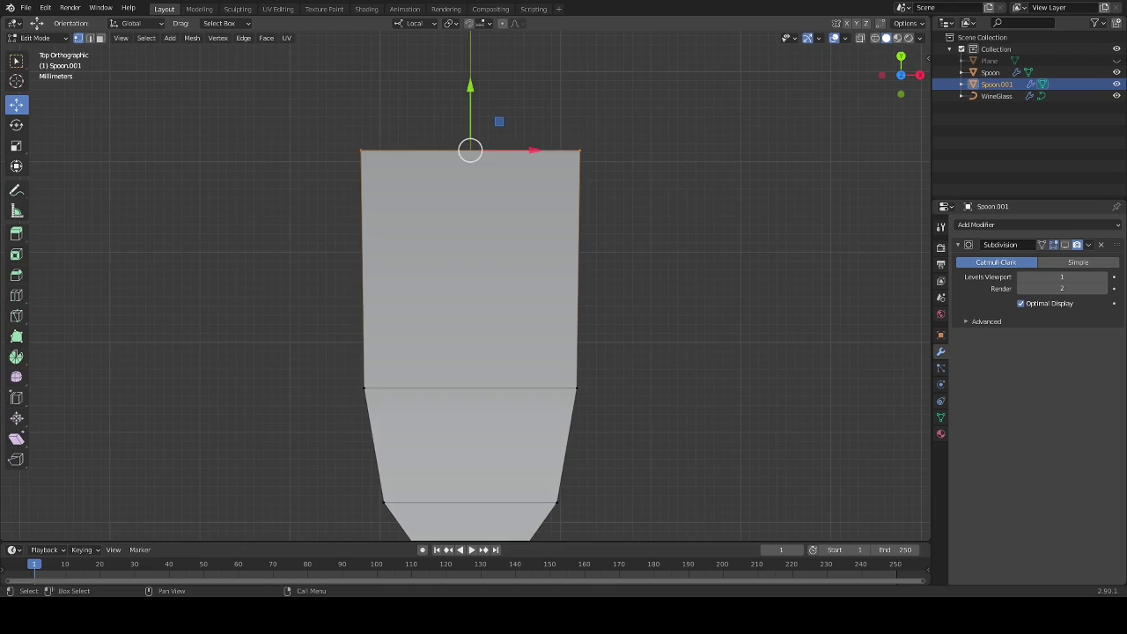
# - Delete the long front section of the bowl from the Spoon.001 mesh
pyautogui.scroll(-2, 617, 232)
pyautogui.press('3')
pyautogui.press('x')
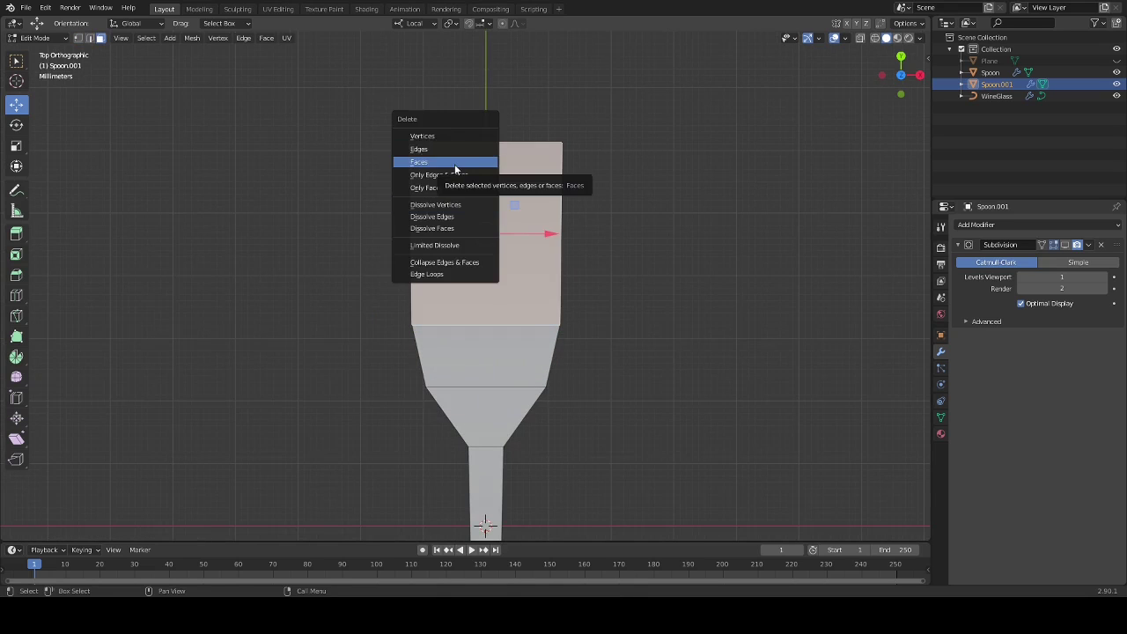
pyautogui.click(455, 159)
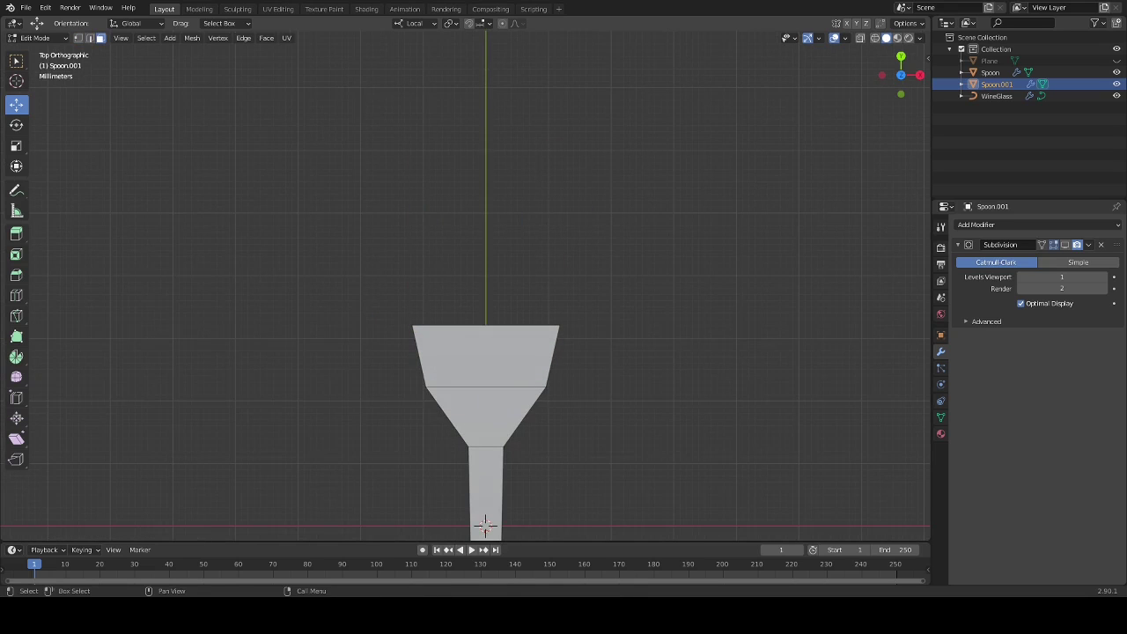
pyautogui.scroll(-2, 485, 396)
pyautogui.scroll(4, 485, 352)
pyautogui.press('2')
pyautogui.click(414, 341)
pyautogui.press('x')
pyautogui.press('Escape')
# - Cut a lengthwise edge loop through the centre of Spoon.001 and bevel its front-edge vertex 1 mm with two segments
pyautogui.scroll(2, 465, 288)
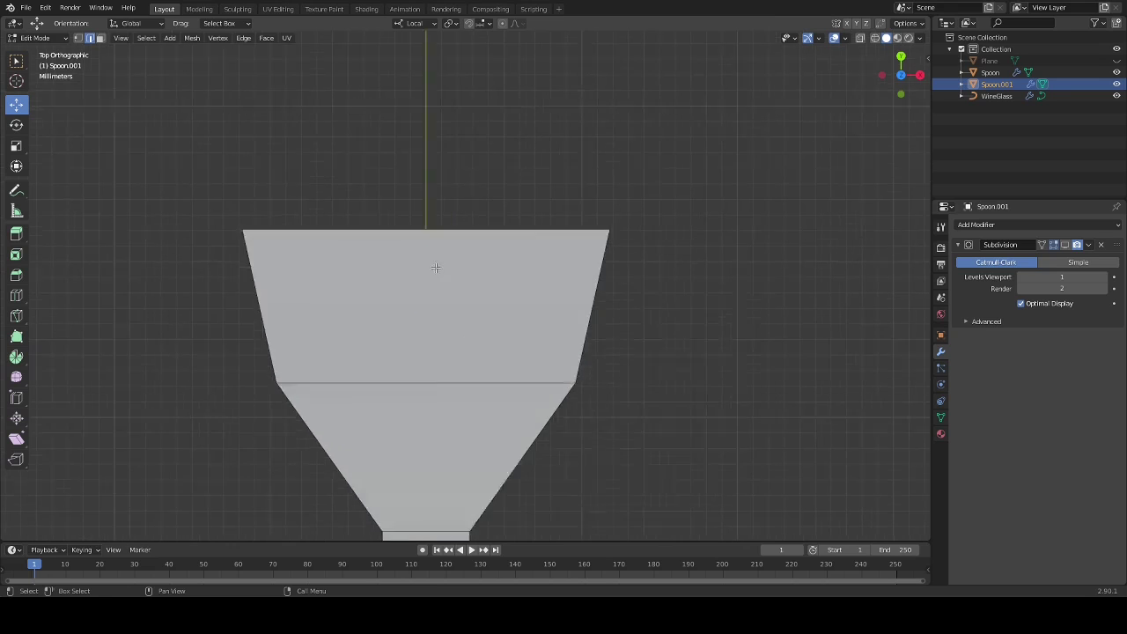
pyautogui.scroll(-1, 510, 291)
pyautogui.hotkey('shift', 'space')
pyautogui.click(462, 256)
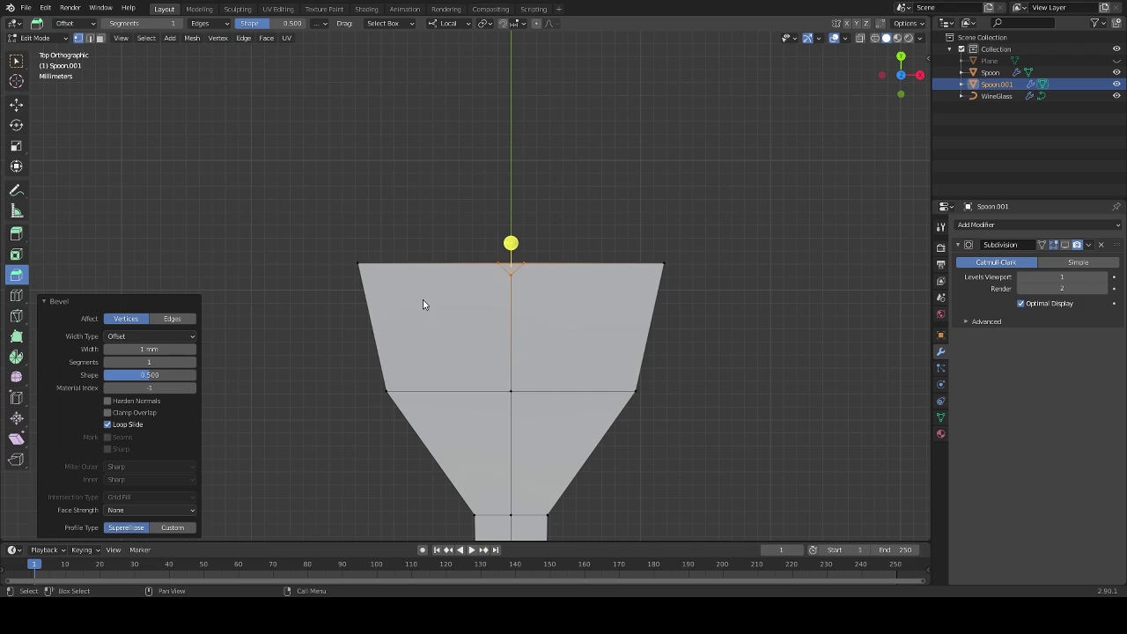
pyautogui.scroll(2, 548, 302)
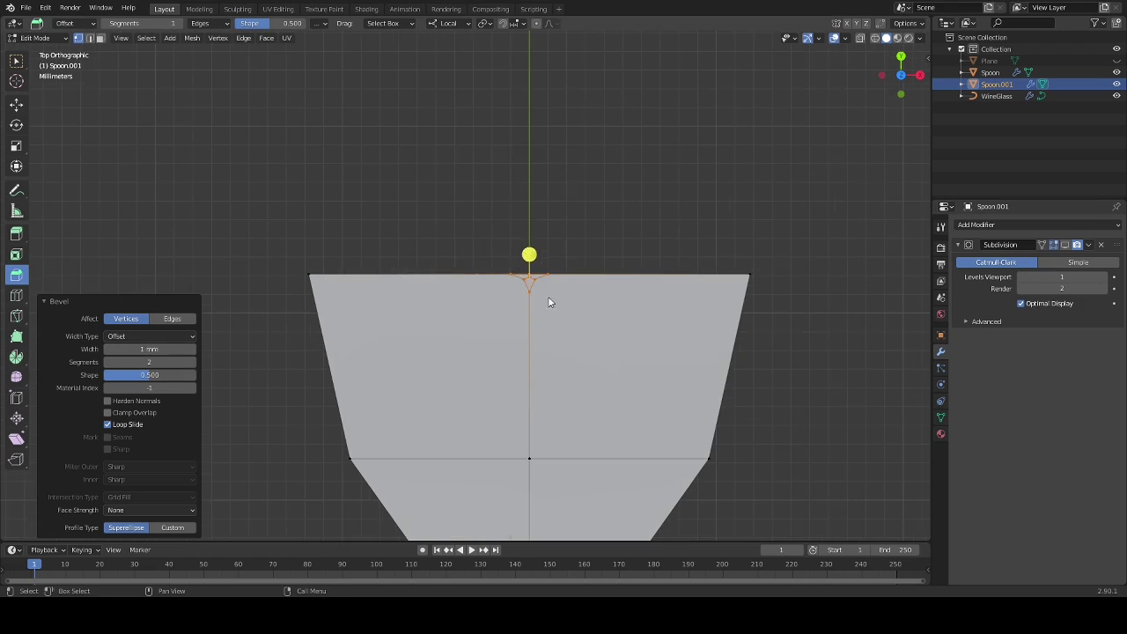
# - Spread the bevelled vertices to about halfway along each side of the front edge and reshape the inner vertices behind it
pyautogui.moveTo(586, 281); pyautogui.dragTo(868, 294)
pyautogui.scroll(-5, 464, 300)
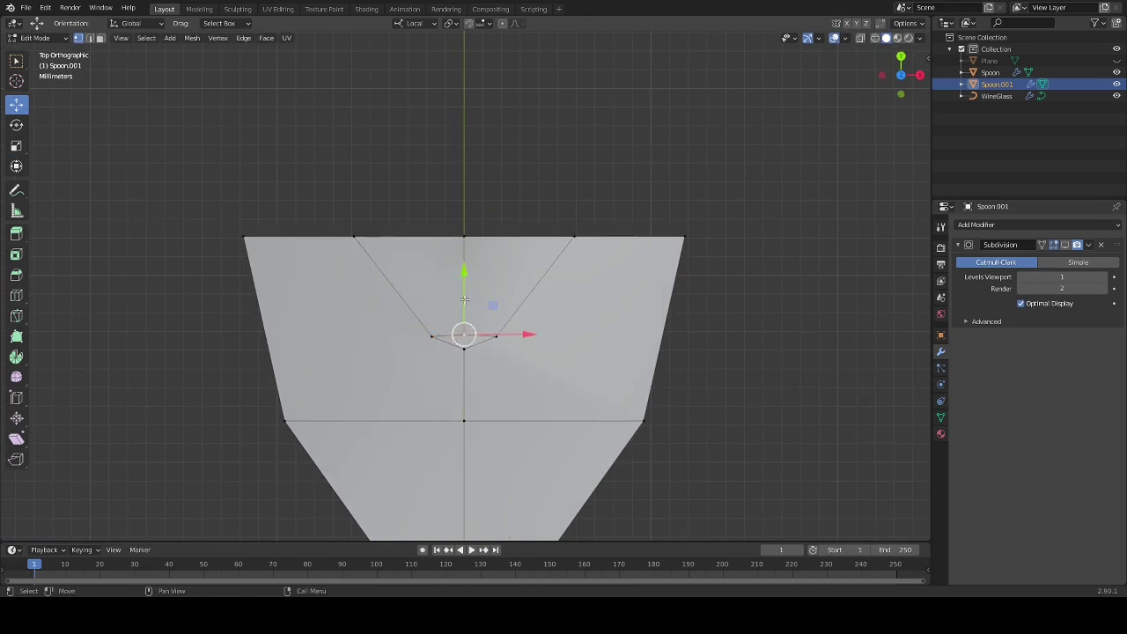
pyautogui.scroll(5, 463, 381)
pyautogui.press('3')
pyautogui.click(253, 40)
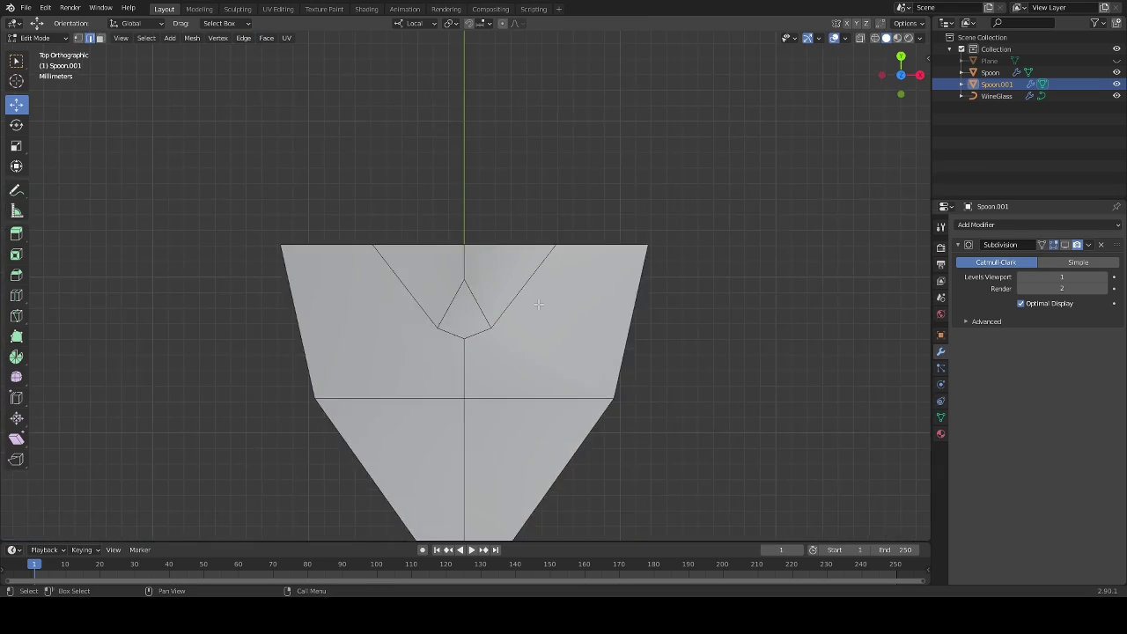
# - Add a Mirror modifier on the X axis to Spoon.001, placed above the Subdivision modifier, and resume mesh editing
pyautogui.scroll(-5, 529, 304)
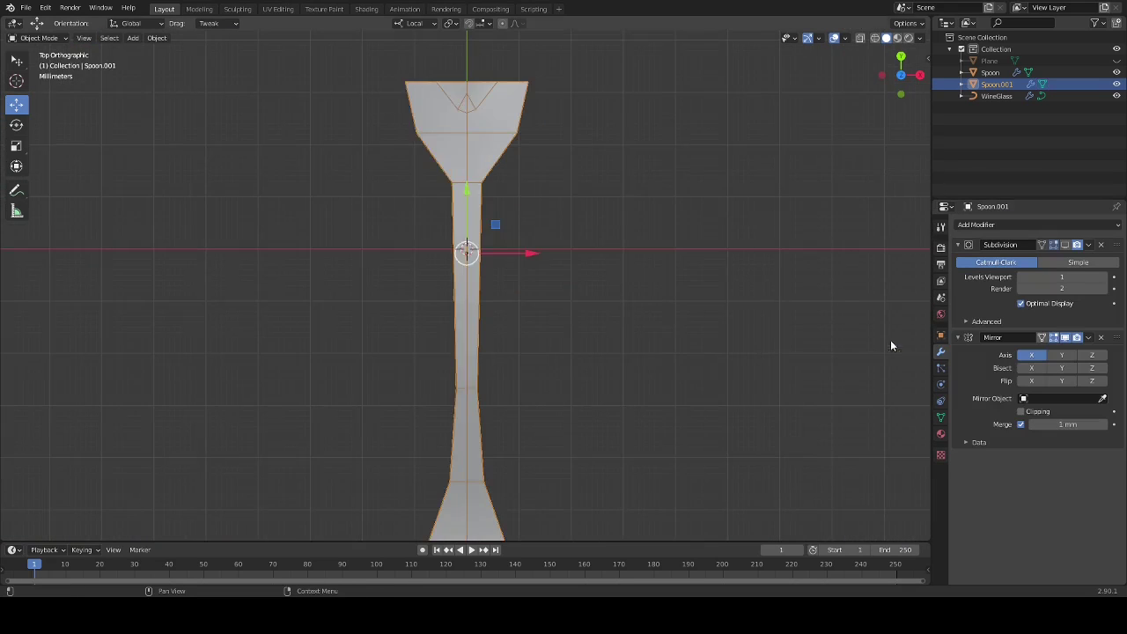
pyautogui.scroll(-2, 890, 344)
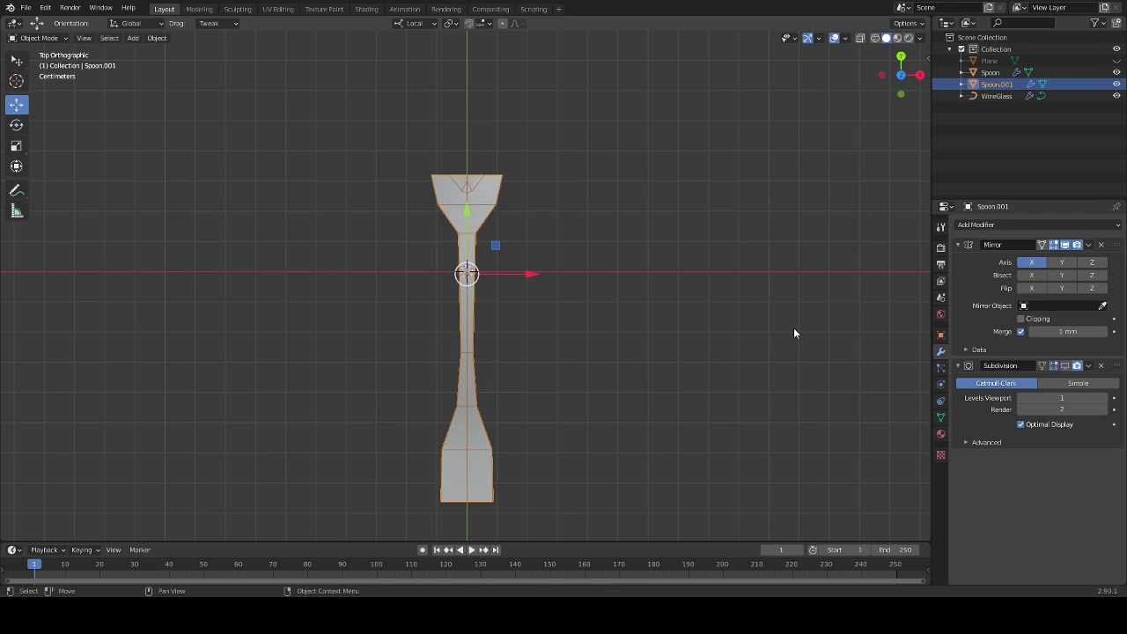
pyautogui.scroll(5, 551, 322)
pyautogui.press('Tab')
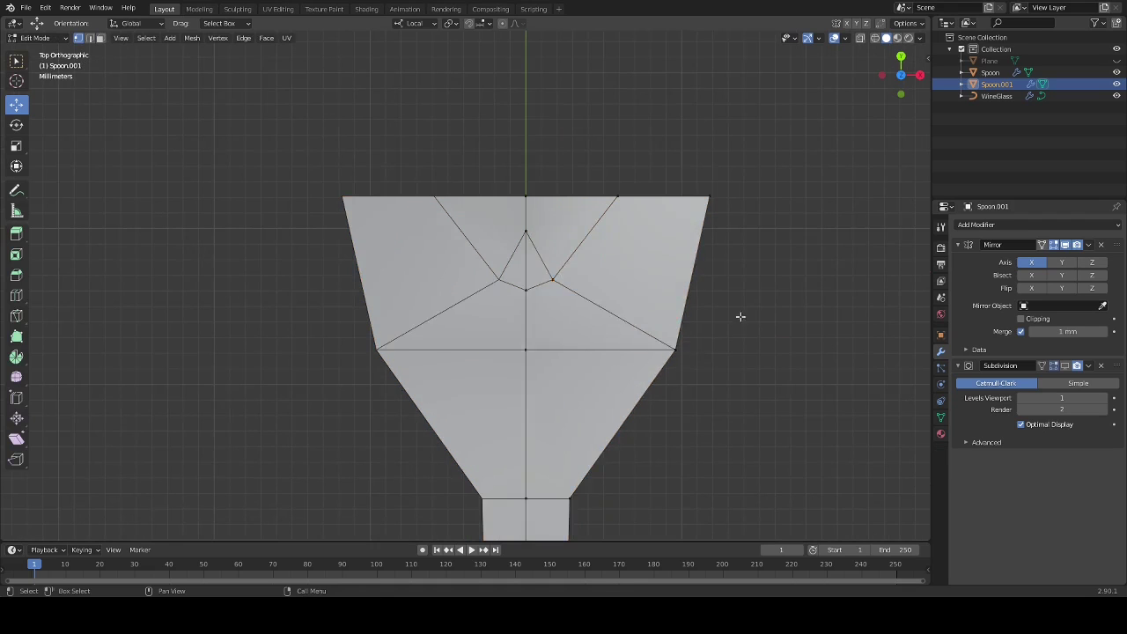
# - Extrude the front edge segments forward separately to form the fork's four mirrored prongs
pyautogui.scroll(2, 478, 272)
pyautogui.scroll(-1, 592, 349)
pyautogui.keyDown('shift'); pyautogui.moveTo(592, 349); pyautogui.dragTo(697, 509, button='middle'); pyautogui.keyUp('shift')
pyautogui.click(506, 183)
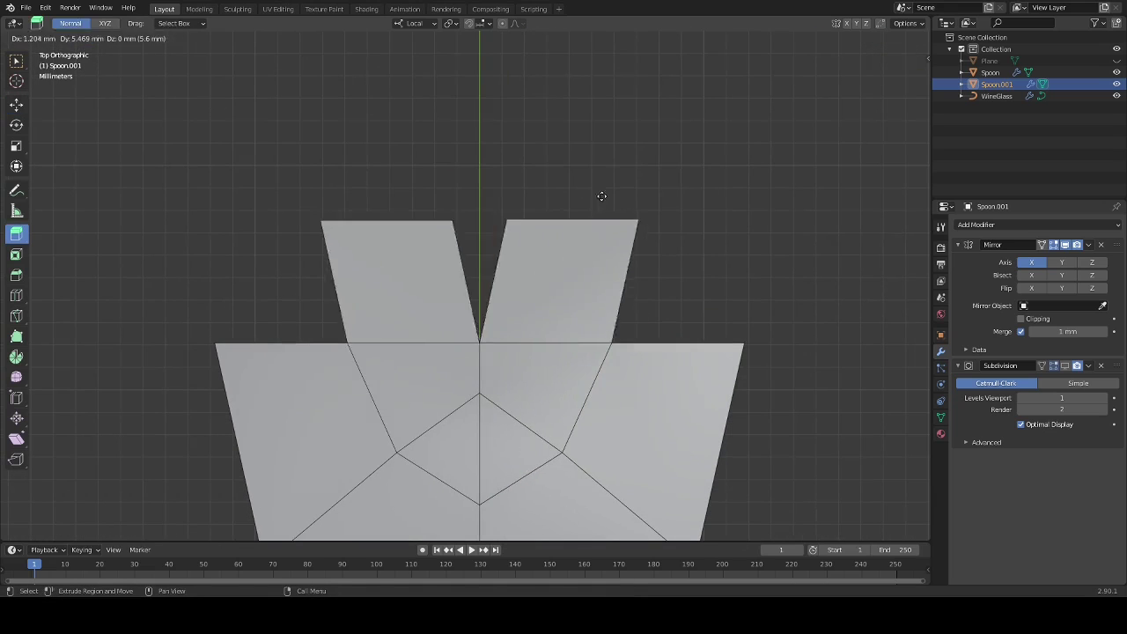
pyautogui.click(574, 168)
pyautogui.rightClick(629, 316)
pyautogui.click(659, 175)
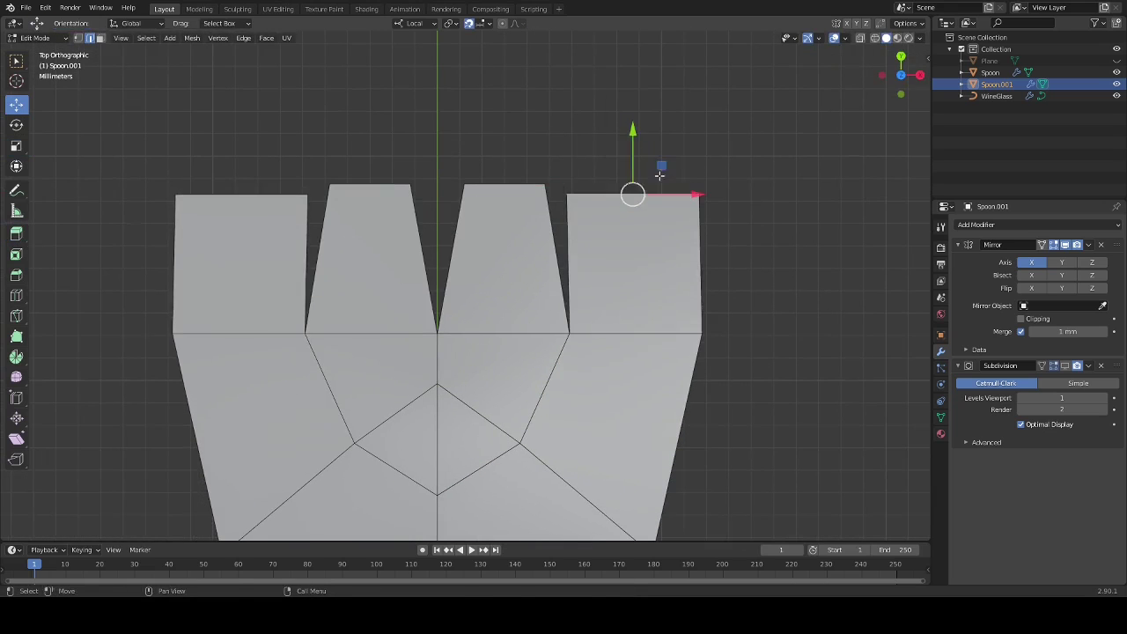
# - Align the front vertices of neighbouring prongs so they meet, and move the prong ends 22.679 mm forward along Y
pyautogui.keyDown('shift'); pyautogui.moveTo(642, 194); pyautogui.dragTo(545, 282, button='middle'); pyautogui.keyUp('shift')
pyautogui.scroll(2, 499, 264)
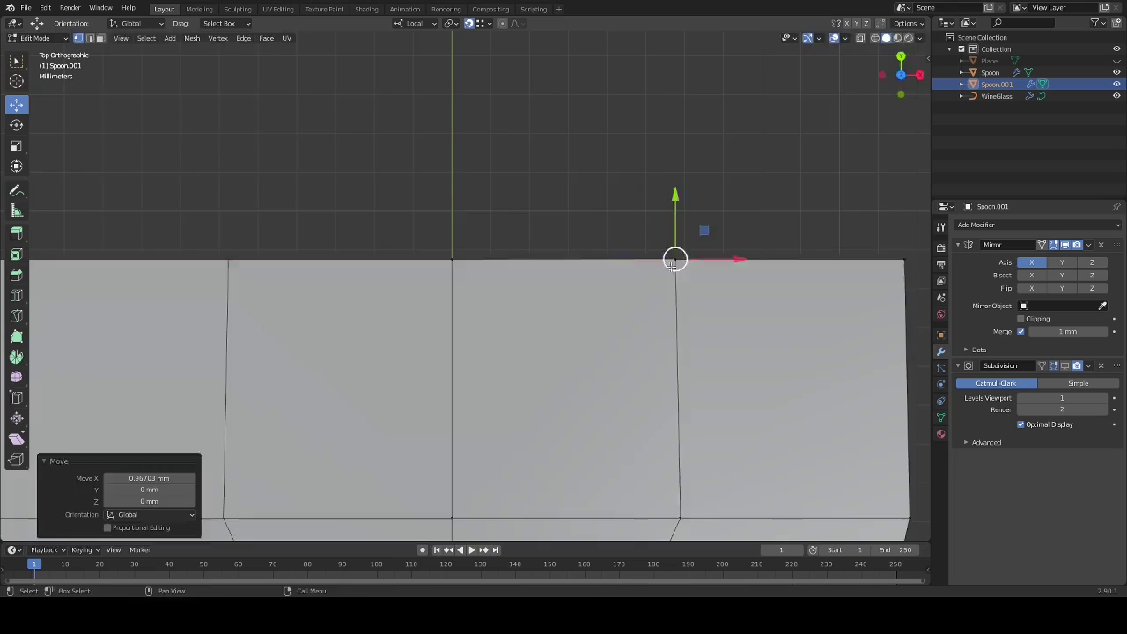
pyautogui.scroll(-6, 675, 262)
pyautogui.moveTo(414, 331); pyautogui.dragTo(576, 374)
pyautogui.moveTo(496, 300); pyautogui.dragTo(496, 53)
pyautogui.scroll(1, 582, 256)
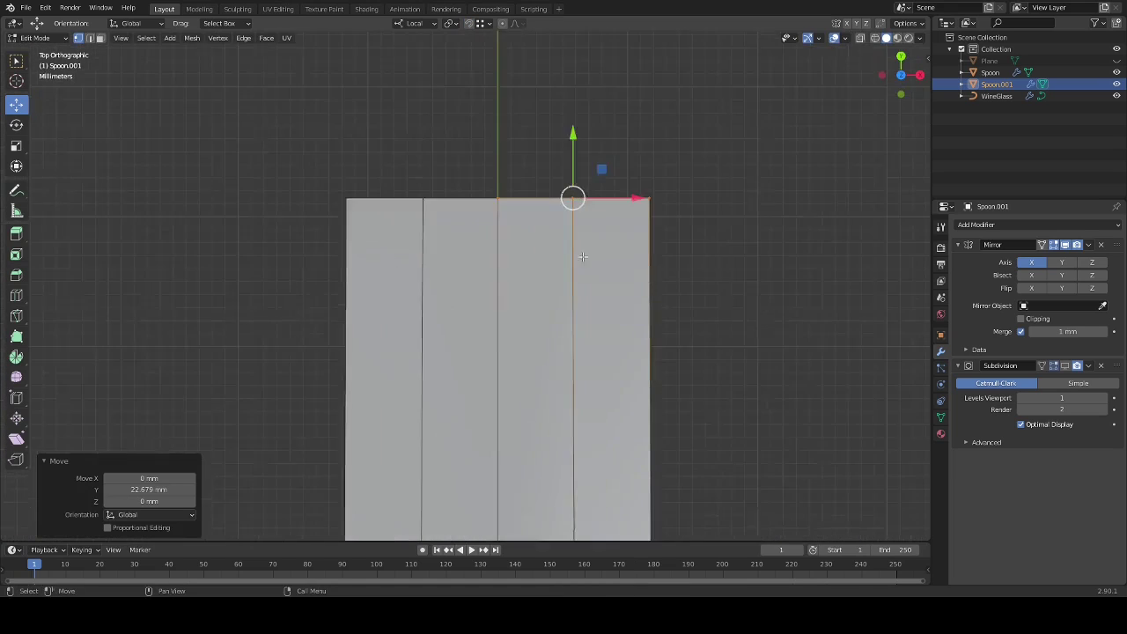
# - Taper the prongs by scaling each tip edge to 0.378
pyautogui.scroll(-2, 763, 239)
pyautogui.press('s')
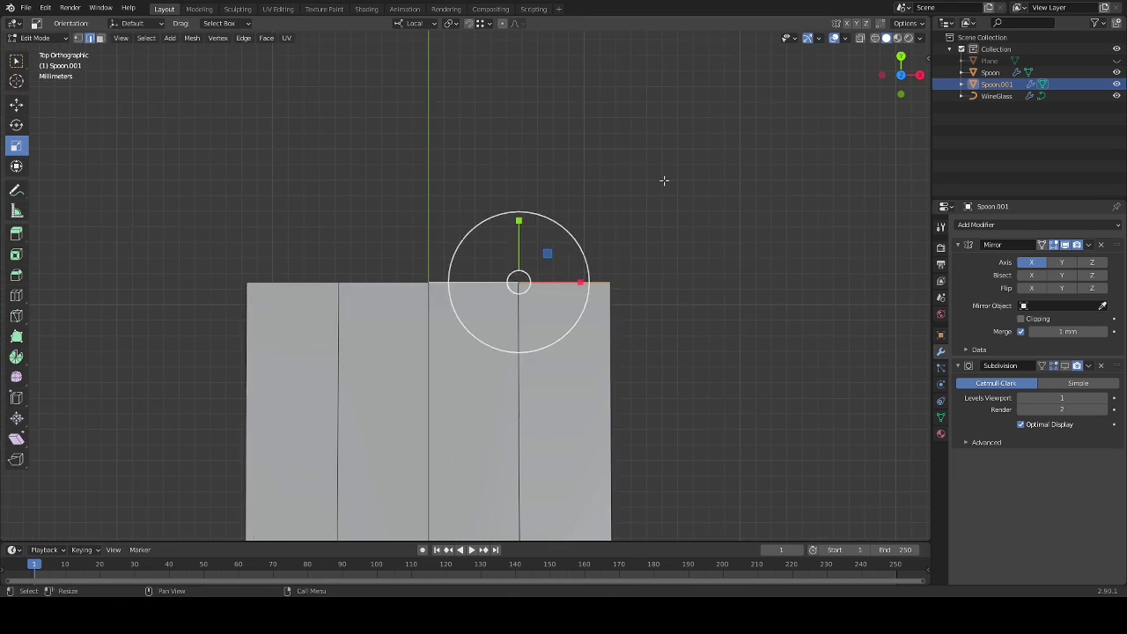
pyautogui.moveTo(568, 233); pyautogui.dragTo(552, 253)
pyautogui.scroll(-3, 496, 169)
pyautogui.scroll(5, 548, 181)
pyautogui.scroll(-3, 718, 266)
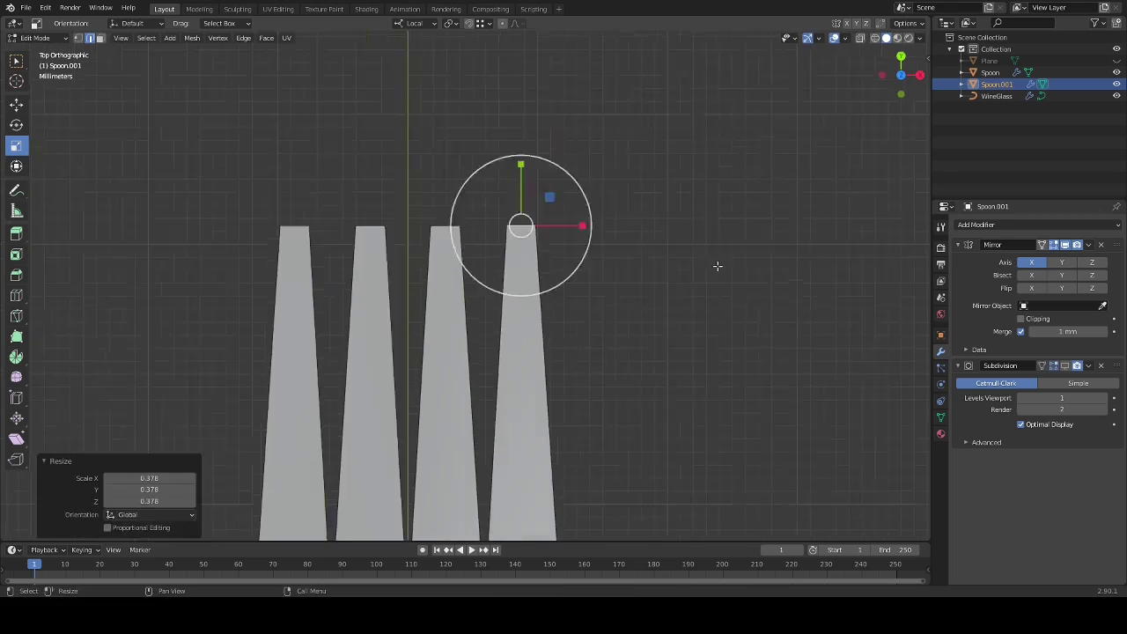
# - Move the vertices at the base of the gaps between the prongs 1.1251 mm along Y
pyautogui.scroll(-3, 717, 266)
pyautogui.click(621, 353)
pyautogui.scroll(-5, 671, 255)
pyautogui.hotkey('shift', 'space')
pyautogui.press('g')
pyautogui.click(627, 241)
pyautogui.scroll(5, 566, 295)
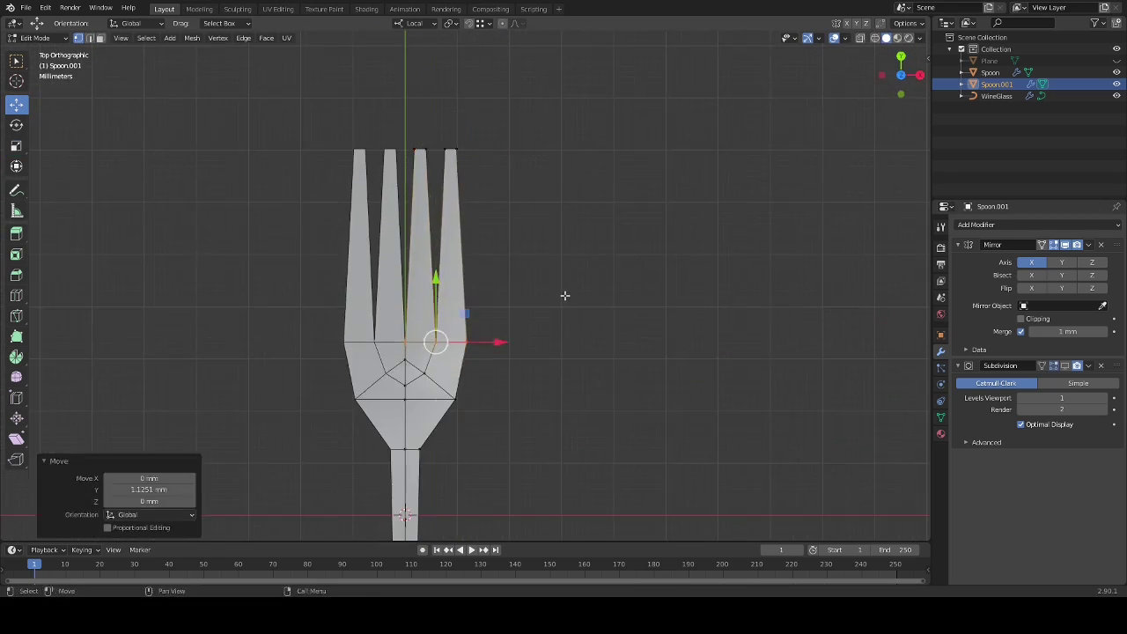
# - Try to bevel the centre vertex at the base of the prongs
pyautogui.scroll(5, 516, 396)
pyautogui.click(399, 429)
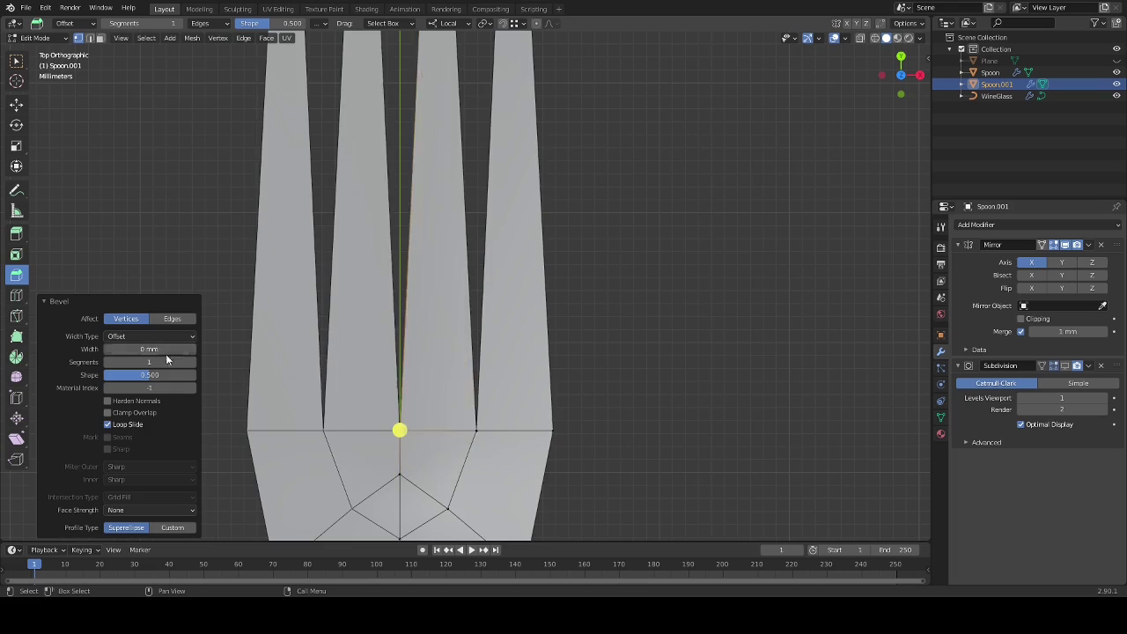
pyautogui.hotkey('ctrl', 'z')
pyautogui.scroll(-3, 660, 395)
pyautogui.scroll(-5, 569, 290)
# - Add a Solidify modifier with 3 mm thickness to the fork, placed between the Mirror and Subdivision modifiers
pyautogui.press('Tab')
pyautogui.scroll(4, 579, 400)
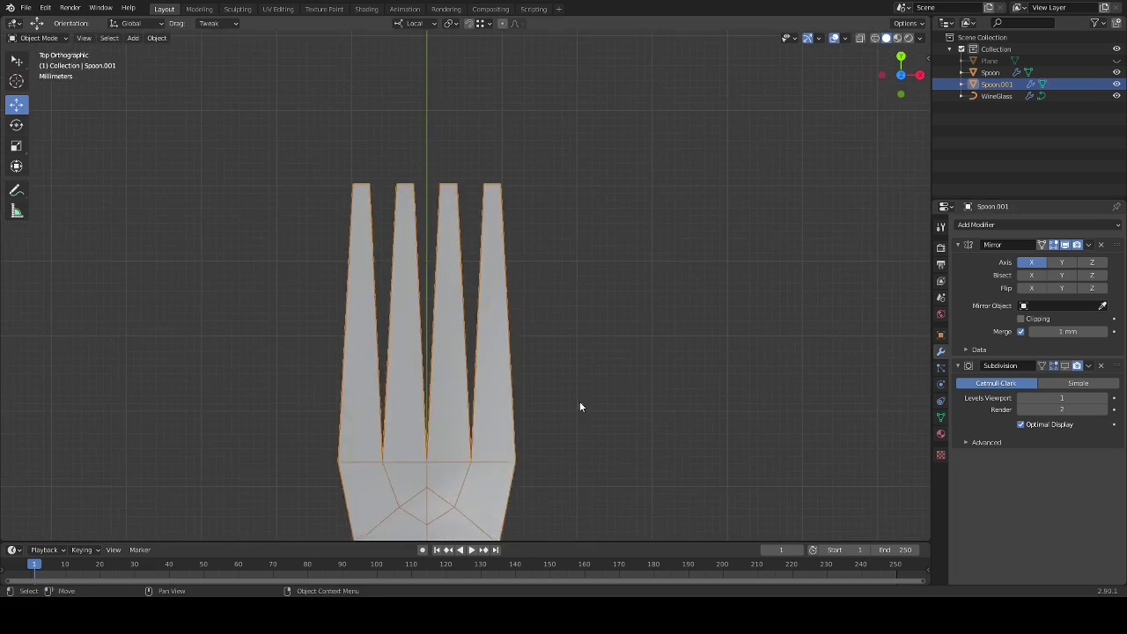
pyautogui.moveTo(579, 401); pyautogui.dragTo(1068, 227, button='middle')
pyautogui.click(1068, 228)
pyautogui.click(968, 426)
pyautogui.moveTo(616, 352); pyautogui.dragTo(634, 299, button='middle')
pyautogui.moveTo(1113, 366); pyautogui.dragTo(1114, 493)
pyautogui.moveTo(616, 282); pyautogui.dragTo(590, 261, button='middle')
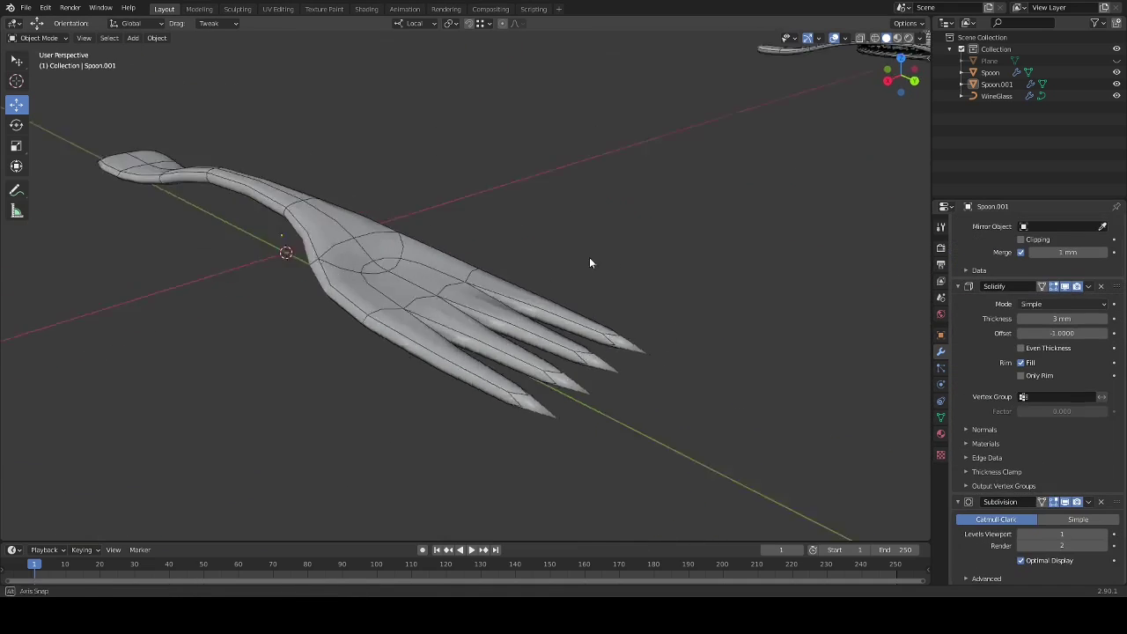
# - Add loop cuts across the fork's prongs, sliding them close to the tips
pyautogui.click(957, 366)
pyautogui.click(1008, 249)
pyautogui.click(463, 326)
pyautogui.scroll(5, 463, 327)
pyautogui.press('Tab')
pyautogui.hotkey('shift', 'space')
pyautogui.click(730, 329)
pyautogui.click(420, 314)
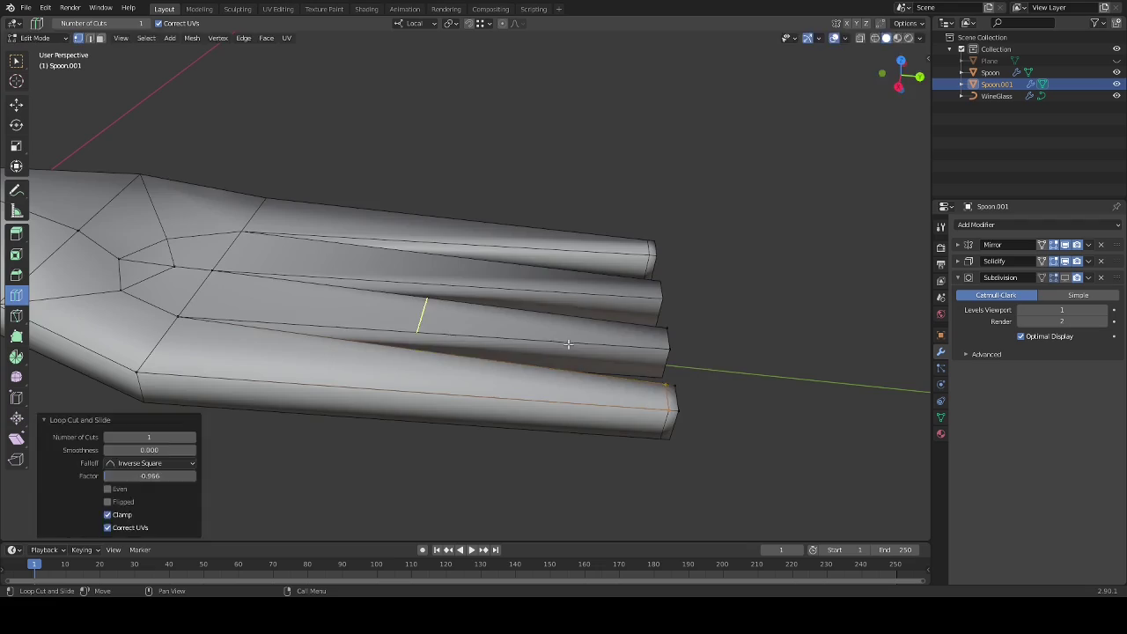
# - Apply the fork's Mirror and Solidify modifiers and return to editing its mesh
pyautogui.scroll(-4, 837, 282)
pyautogui.moveTo(836, 282); pyautogui.dragTo(634, 286, button='middle')
pyautogui.press('Tab')
pyautogui.click(1089, 260)
pyautogui.click(1048, 278)
pyautogui.moveTo(669, 343); pyautogui.dragTo(664, 273, button='middle')
pyautogui.press('Tab')
pyautogui.scroll(3, 730, 304)
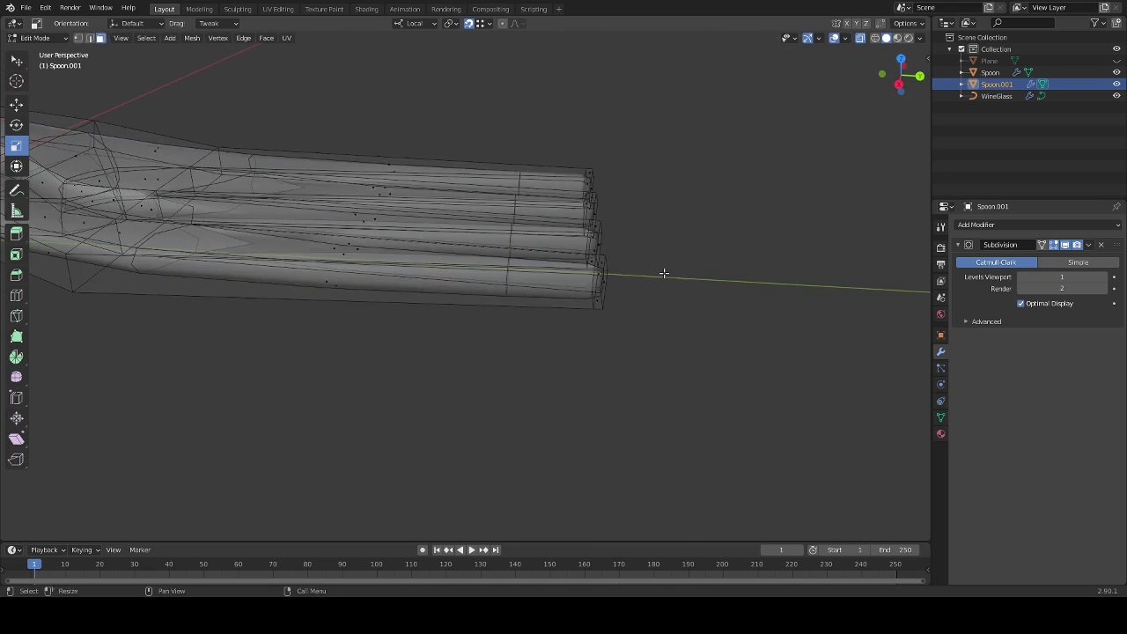
# - Move the Knife's selected vertices vertically along Z to adjust its thickness profile
pyautogui.click(16, 105)
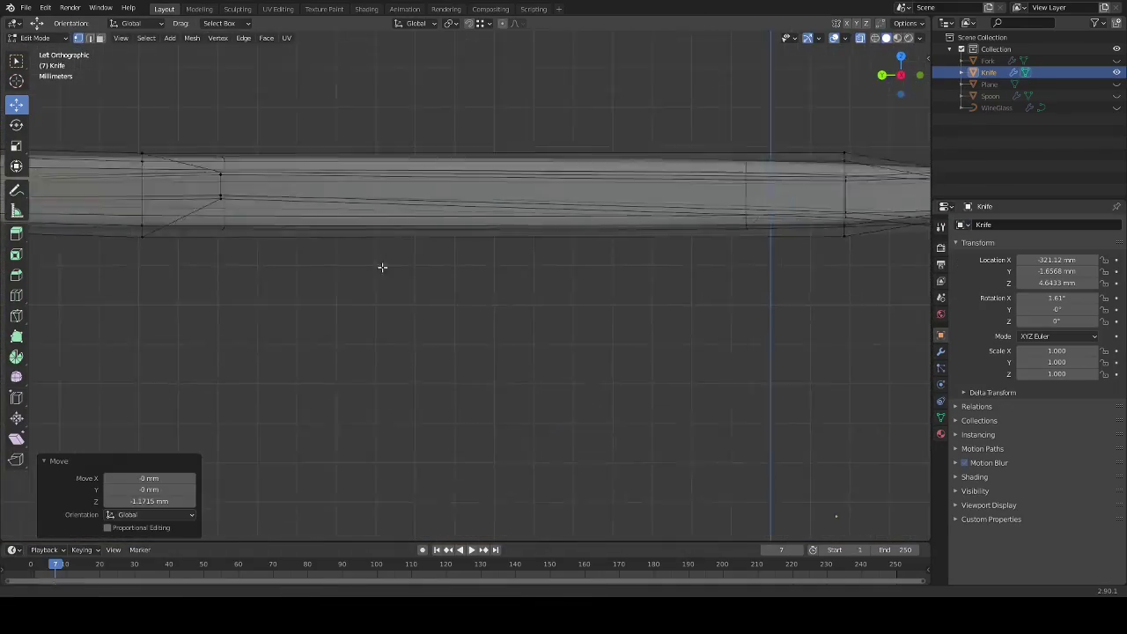
pyautogui.press('g')
pyautogui.press('z')
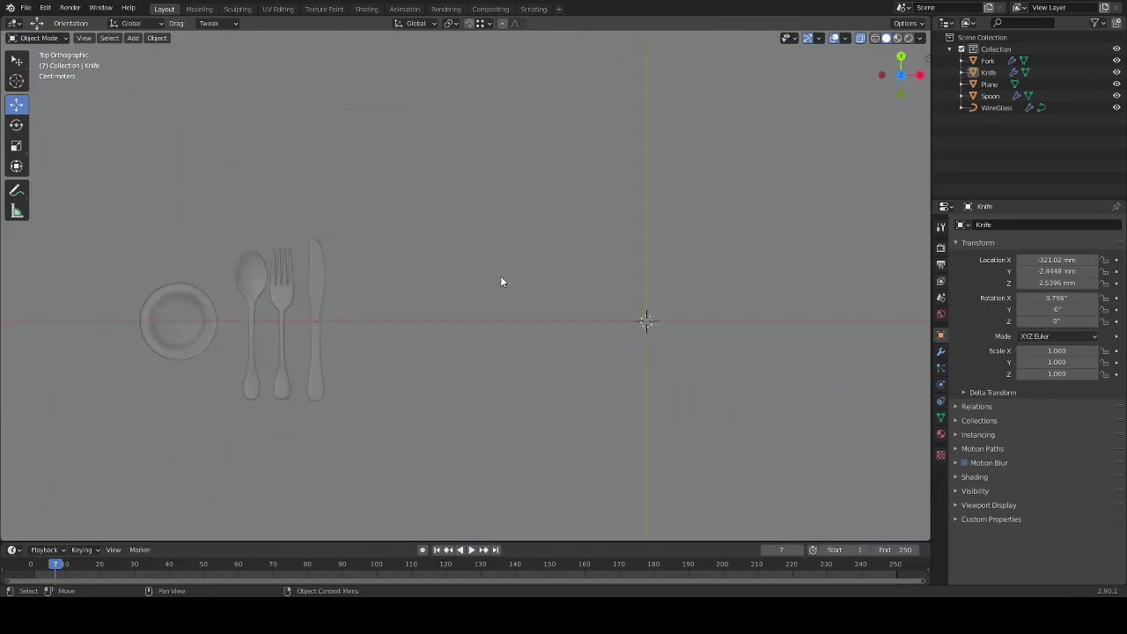
# - Model a round dinner plate from a scaled-down cylinder at the origin, with a level-2 Subdivision modifier and a shaped underside
pyautogui.hotkey('shift', 'a')
pyautogui.moveTo(521, 278)
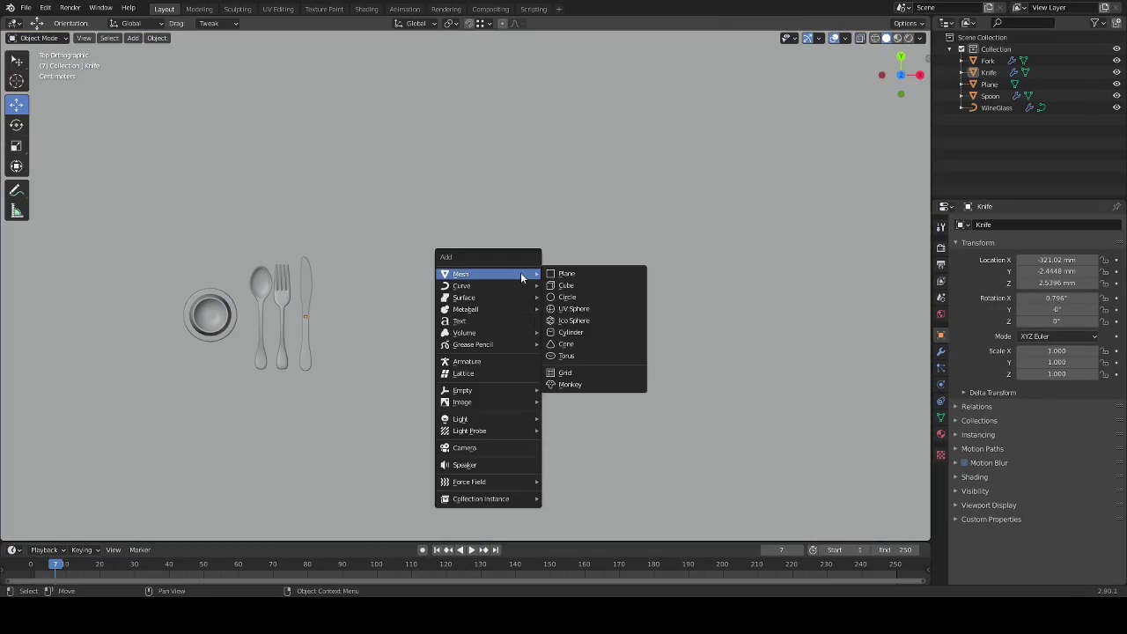
pyautogui.click(594, 336)
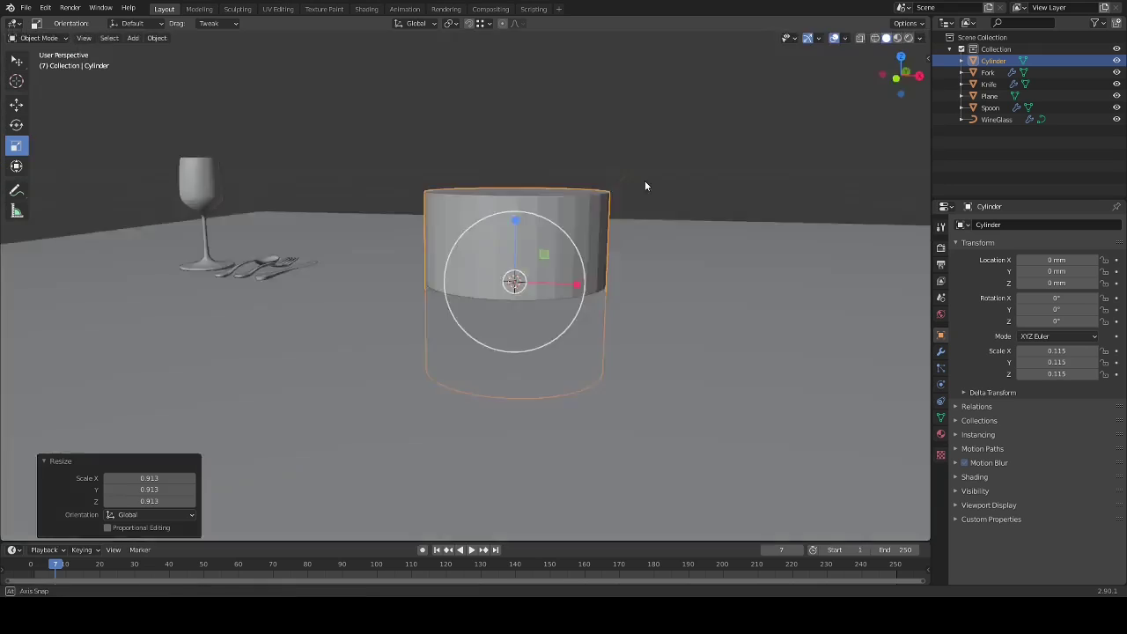
pyautogui.click(940, 351)
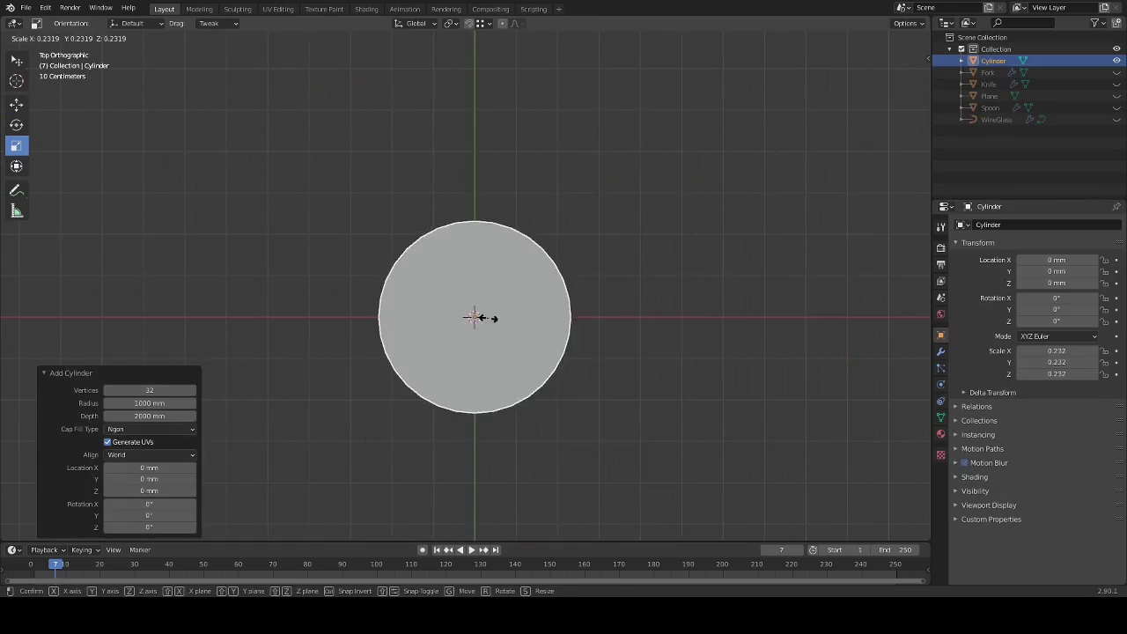
pyautogui.scroll(8, 334, 401)
pyautogui.scroll(-3, 541, 323)
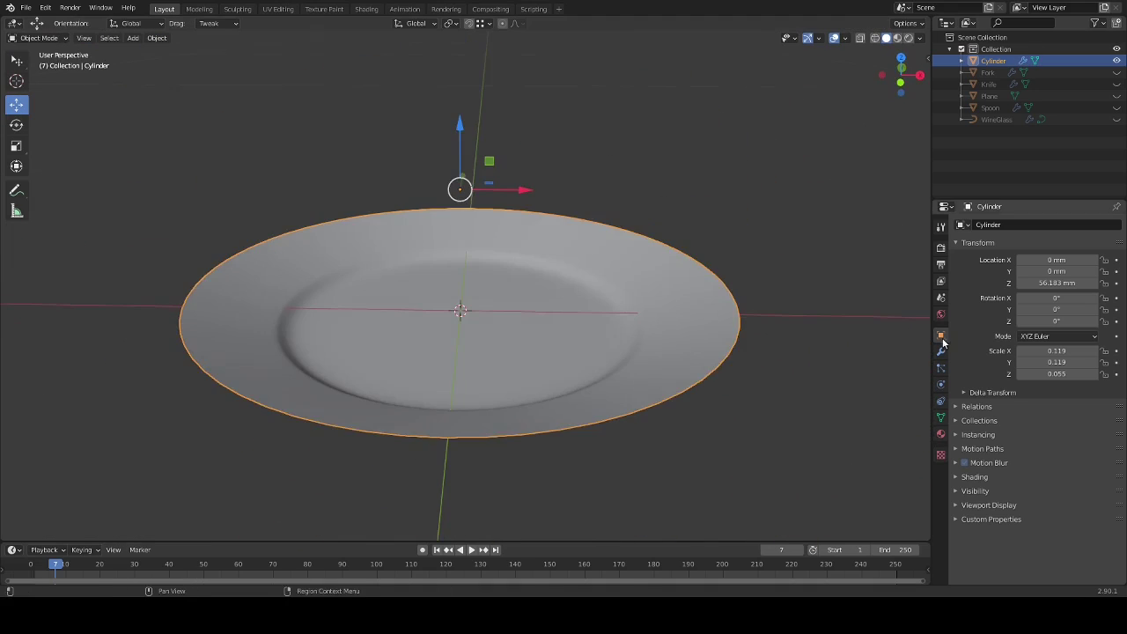
pyautogui.click(941, 350)
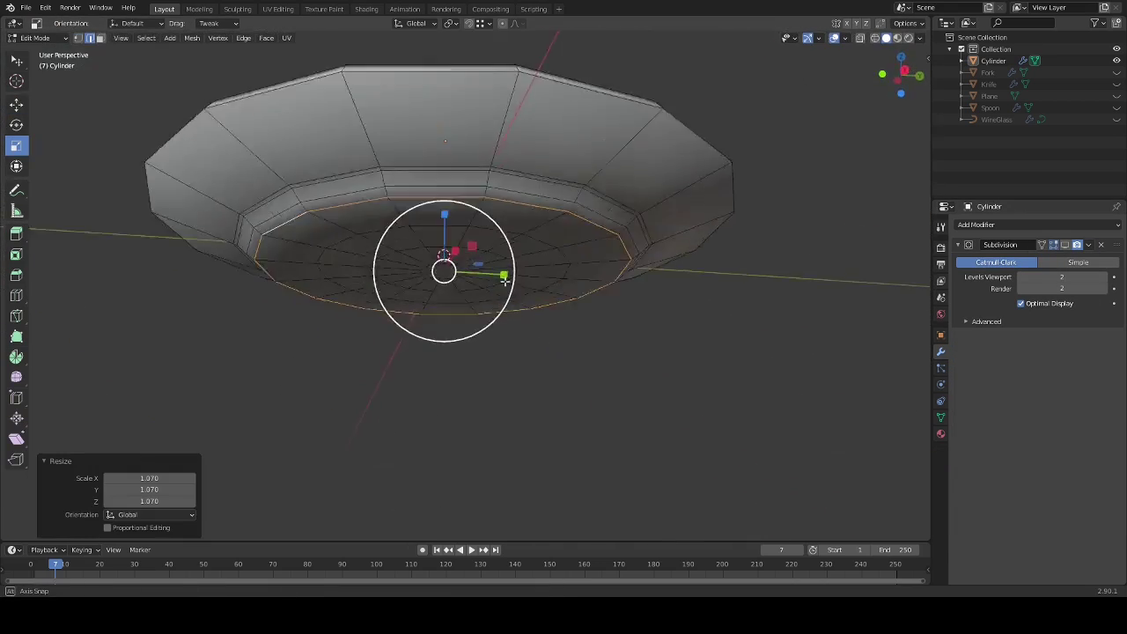
pyautogui.hotkey('shift', 'space')
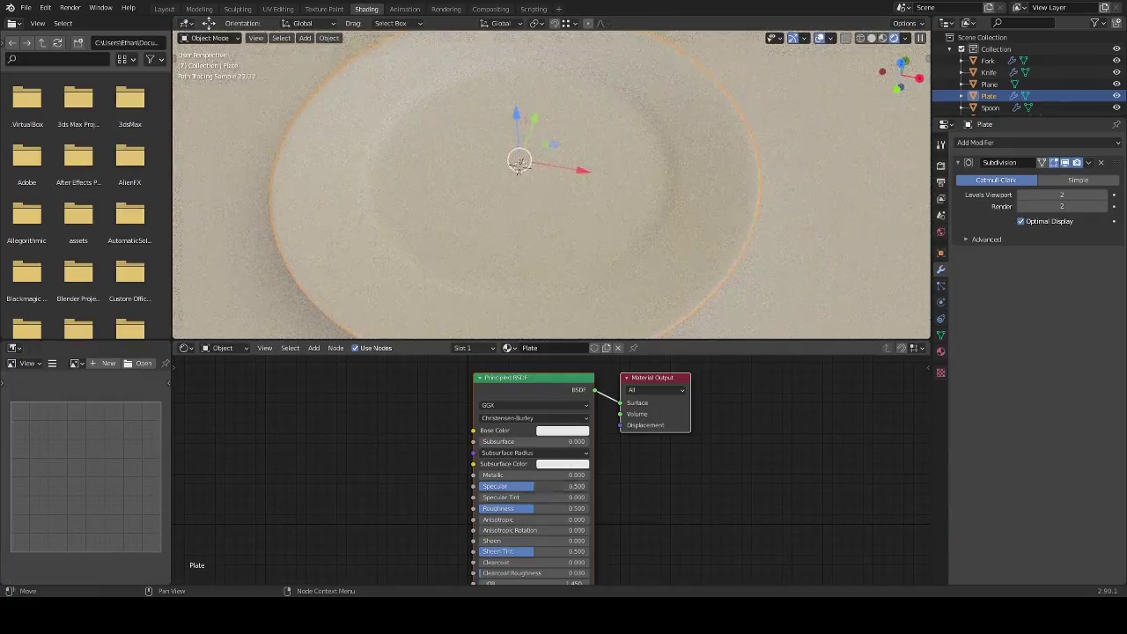
# - Raise the Specular value of the Plate material's Principled BSDF
pyautogui.moveTo(533, 486); pyautogui.dragTo(572, 486)
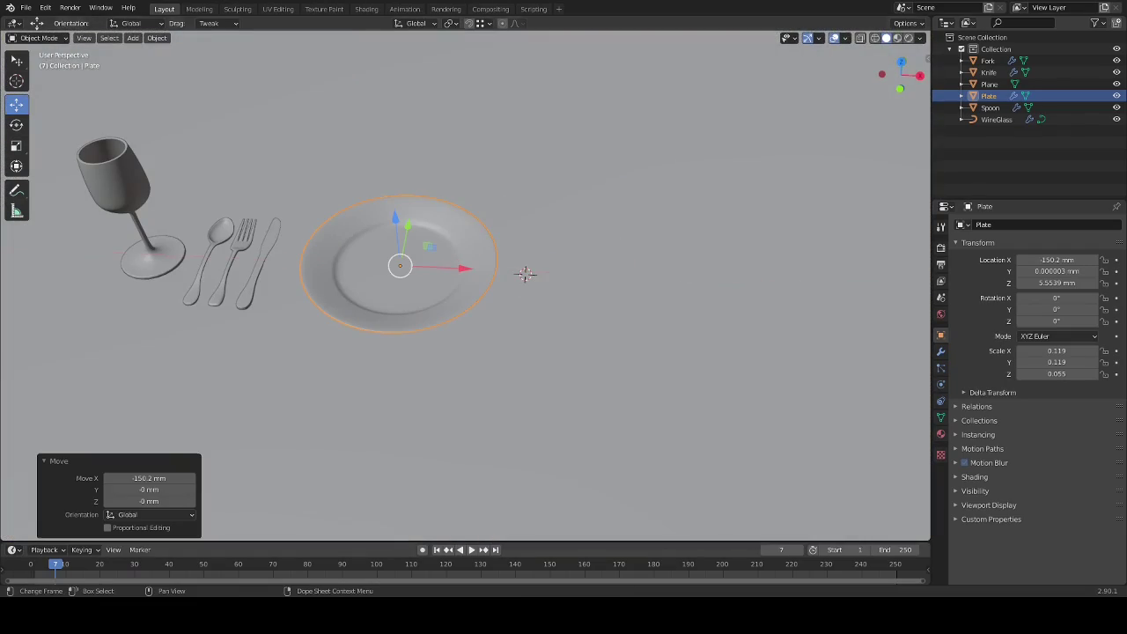
# - Place the plate between the fork and the knife, at about -179 mm along X
pyautogui.click(525, 274)
pyautogui.scroll(-8, 525, 327)
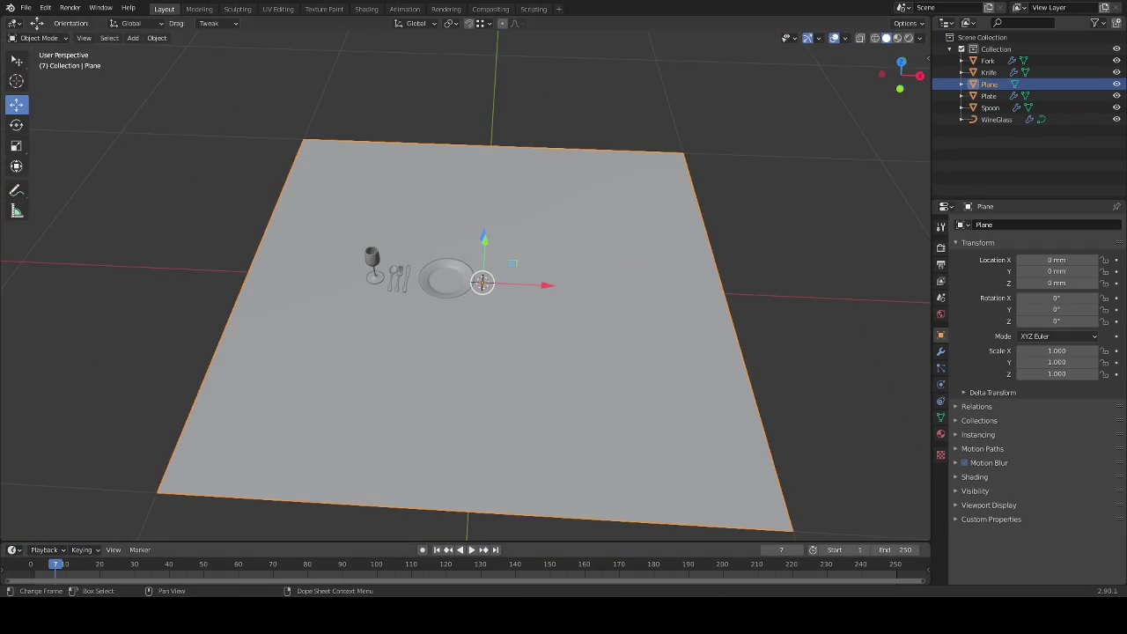
pyautogui.hotkey('ctrl', 'z')
pyautogui.scroll(8, 449, 277)
pyautogui.press('KP_7')
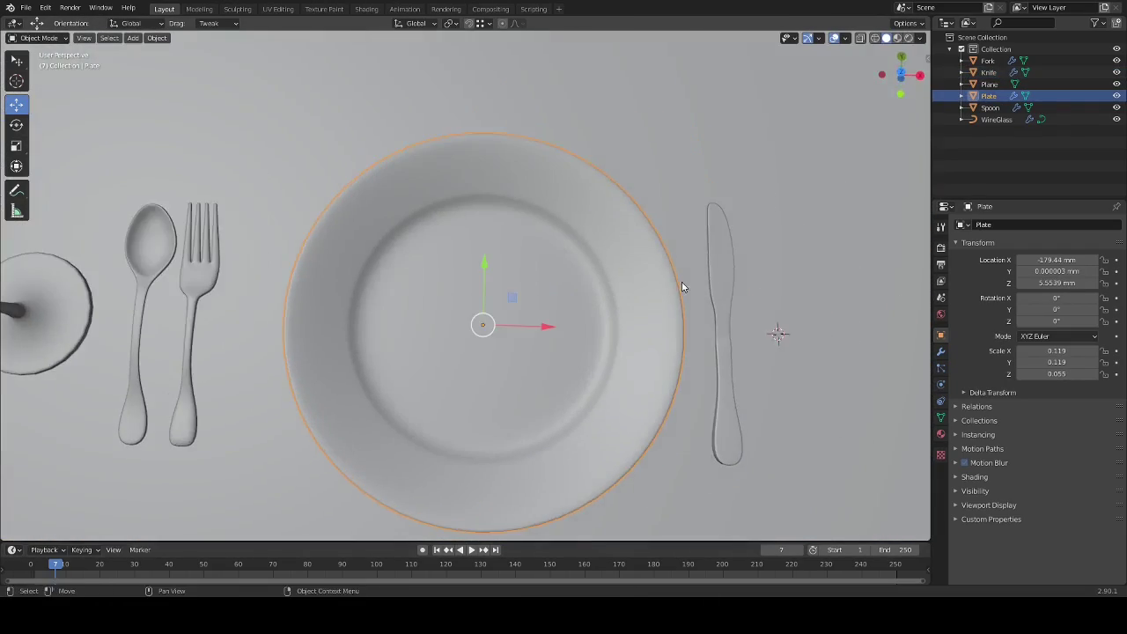
# - Isolate the plate and try to move its origin to the base and apply all transforms
pyautogui.press('KP_Divide')
pyautogui.press('KP_1')
pyautogui.click(156, 38)
pyautogui.moveTo(227, 97)
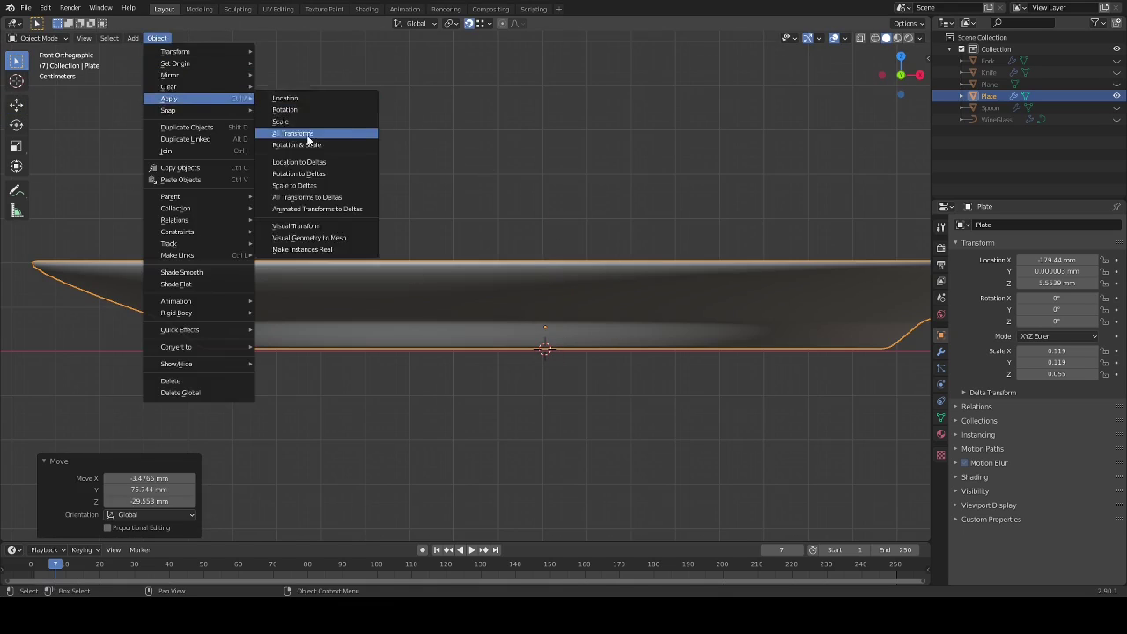
pyautogui.click(314, 134)
pyautogui.press('KP_Divide')
pyautogui.press('KP_7')
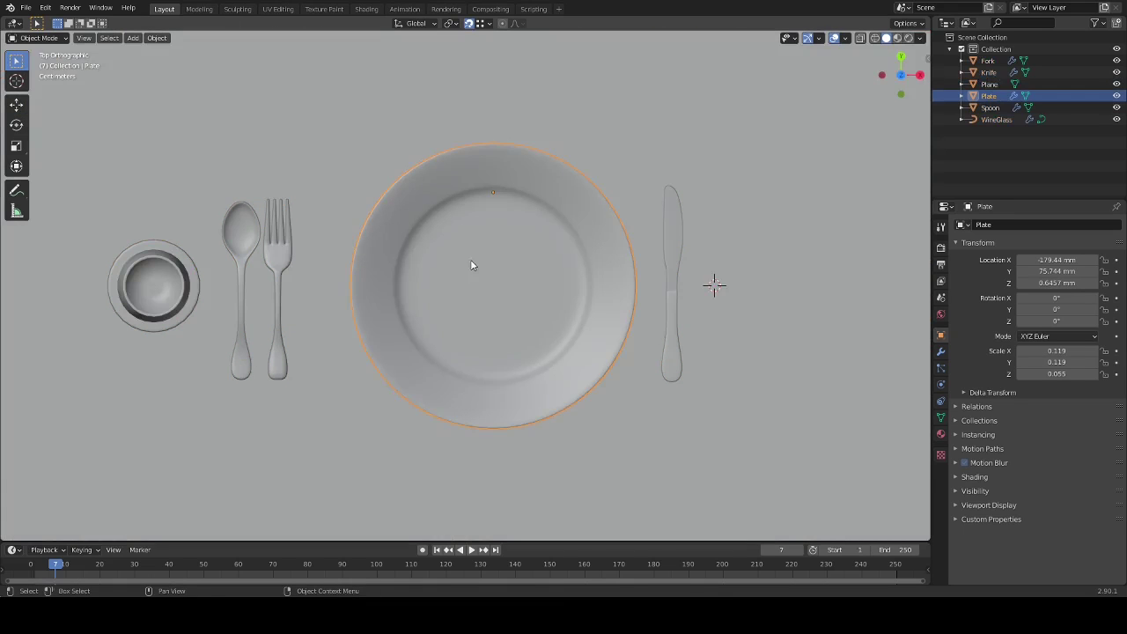
# - Isolate the plate again and reposition its origin at the centre of its base
pyautogui.press('KP_Divide')
pyautogui.hotkey('shift', 'space')
pyautogui.press('space')
pyautogui.press('Return')
pyautogui.press('KP_1')
pyautogui.click(157, 38)
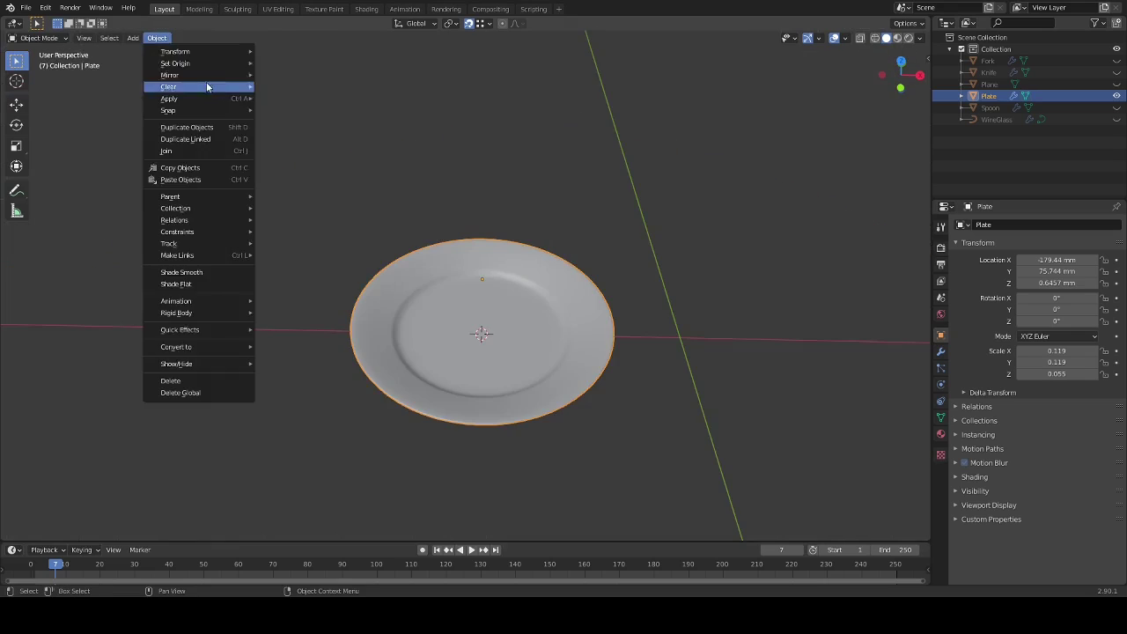
pyautogui.click(314, 134)
pyautogui.press('KP_Divide')
# - Scale the plate down slightly, to 0.112 in X and Y
pyautogui.press('s')
pyautogui.click(424, 308)
pyautogui.click(669, 326)
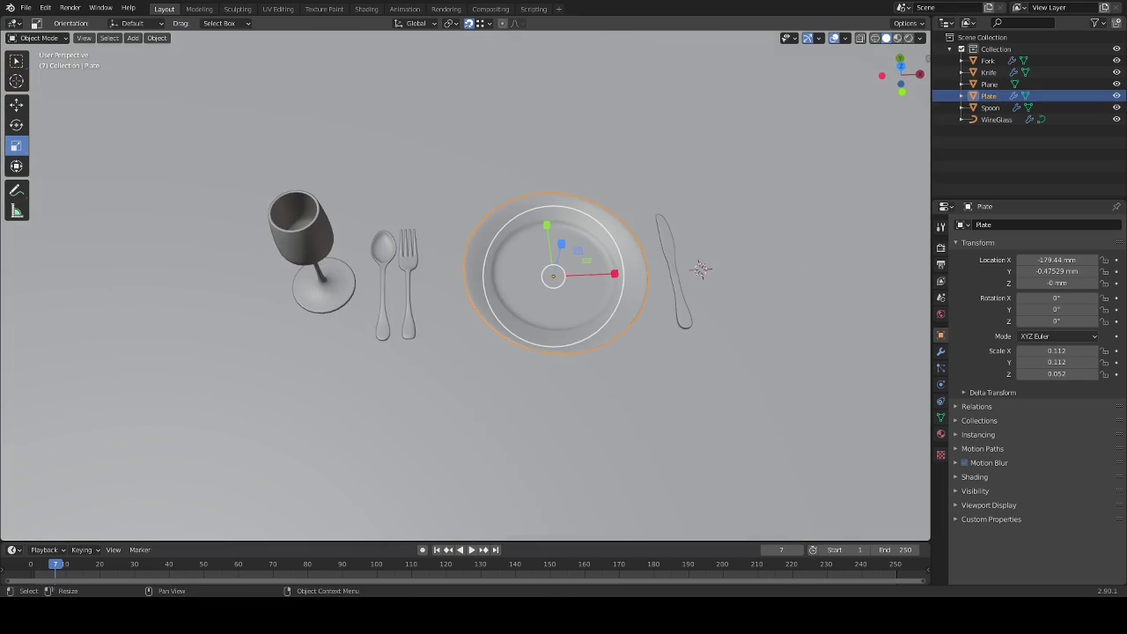
# - Rearrange the place setting with the wine glass beyond the knife's tip and the plate on the outer side of the spoon
pyautogui.click(383, 339)
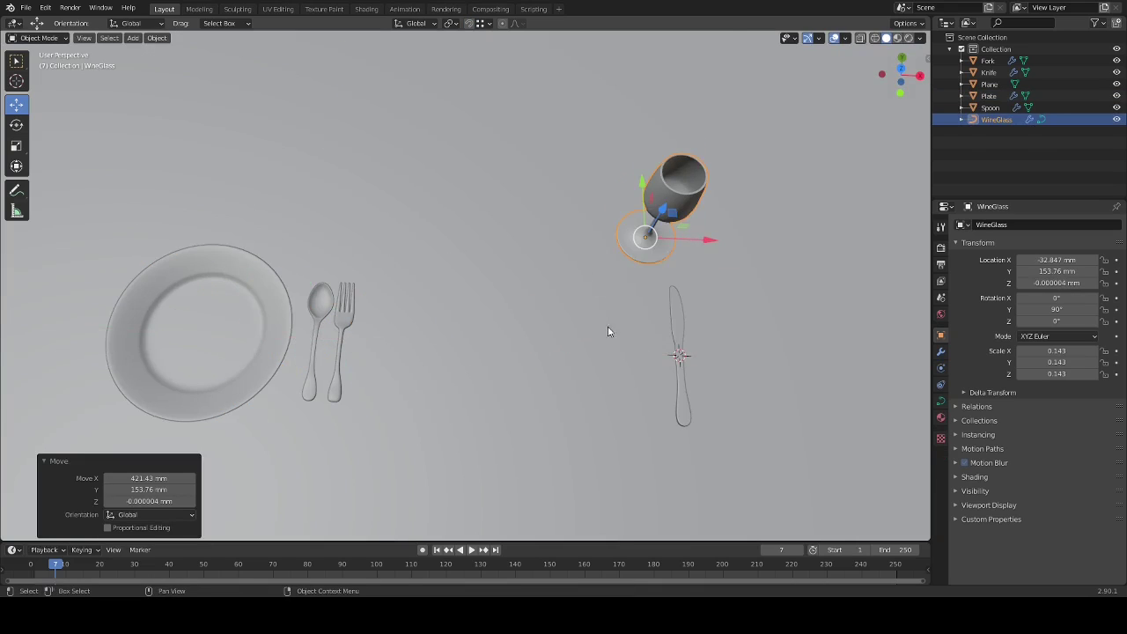
pyautogui.moveTo(608, 331); pyautogui.dragTo(423, 326, button='middle')
pyautogui.click(268, 315)
pyautogui.press('g')
pyautogui.press('x')
# - Add a circle around the table centre and scale it as a layout guide
pyautogui.press('a')
pyautogui.scroll(-6, 613, 273)
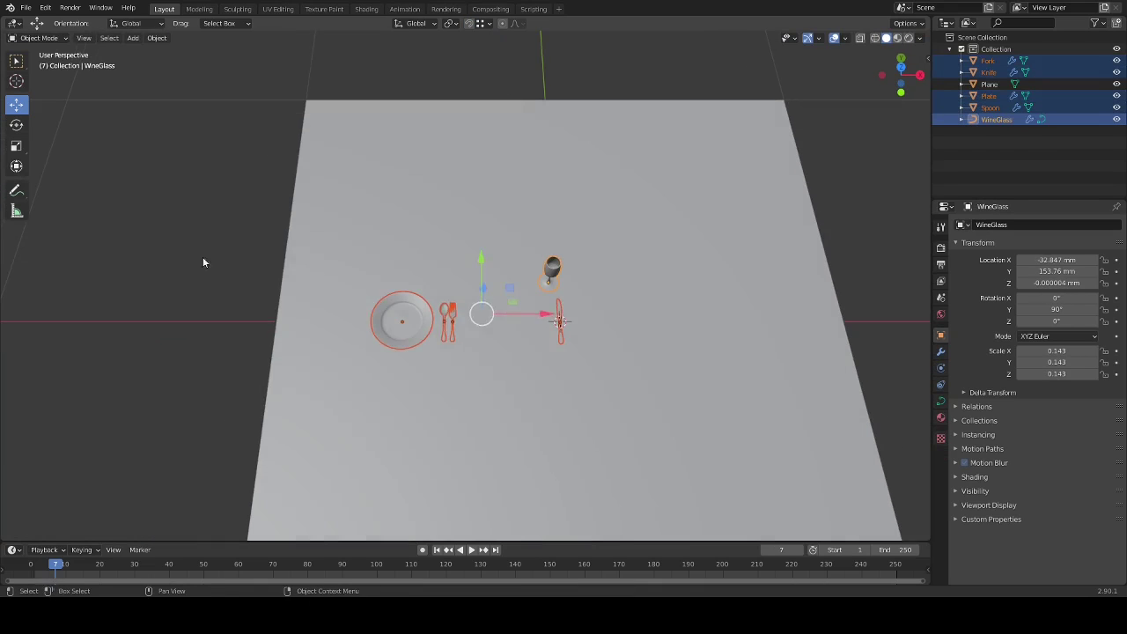
pyautogui.click(228, 279)
pyautogui.press('s')
pyautogui.click(528, 272)
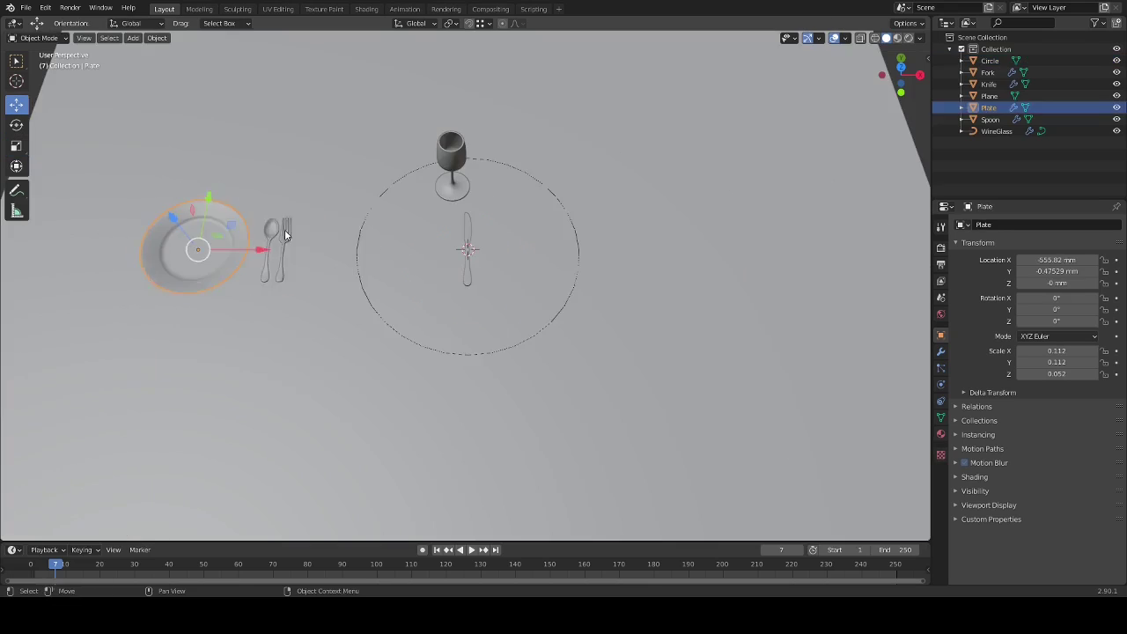
# - Try to move the place setting away from the table centre and group its objects in a new collection
pyautogui.press('g')
pyautogui.click(528, 280)
pyautogui.moveTo(529, 280); pyautogui.dragTo(634, 262, button='middle')
pyautogui.press('z')
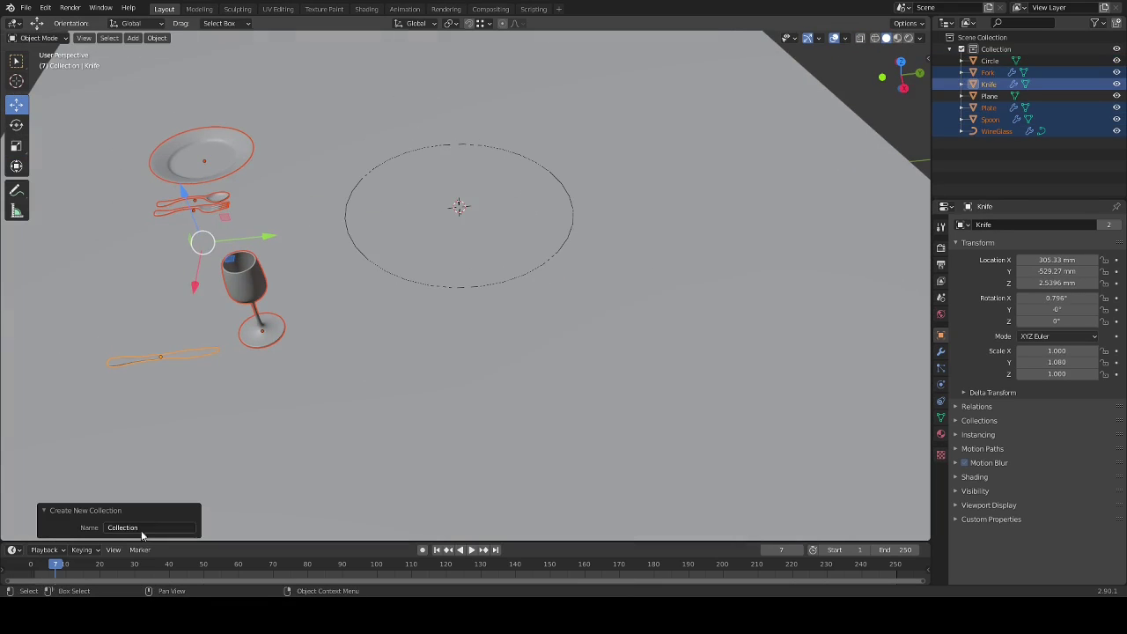
pyautogui.press('Return')
pyautogui.click(797, 187)
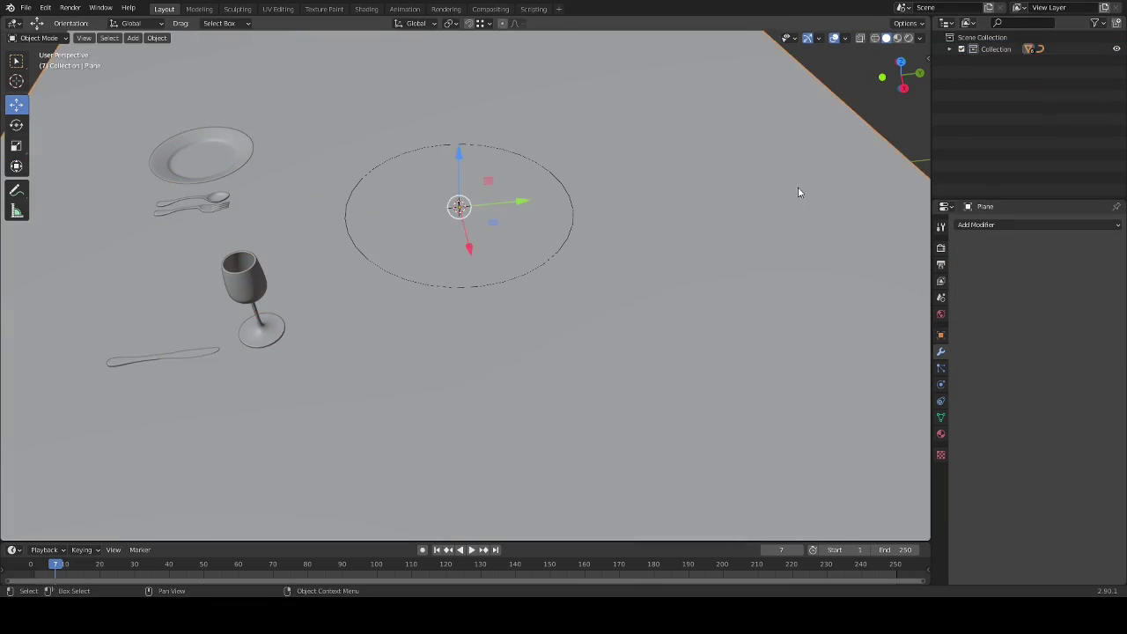
pyautogui.moveTo(798, 186); pyautogui.dragTo(987, 227, button='middle')
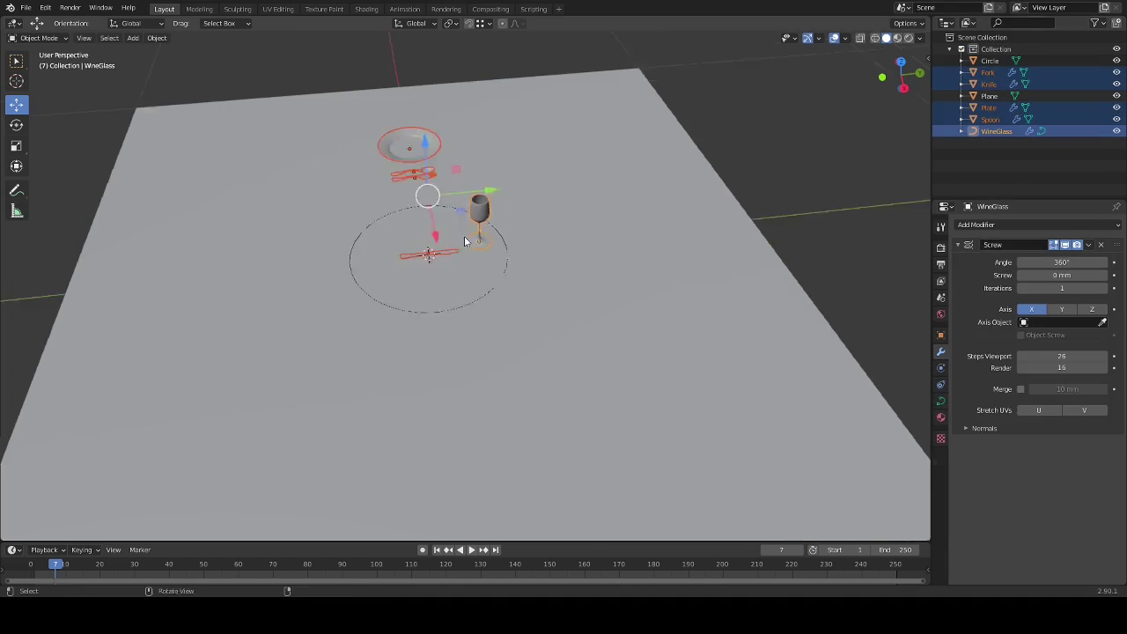
# - Set the origins of the plate, cutlery and wine glass to their geometry
pyautogui.moveTo(385, 234); pyautogui.dragTo(403, 267, button='middle')
pyautogui.click(157, 38)
pyautogui.moveTo(175, 63)
pyautogui.click(284, 77)
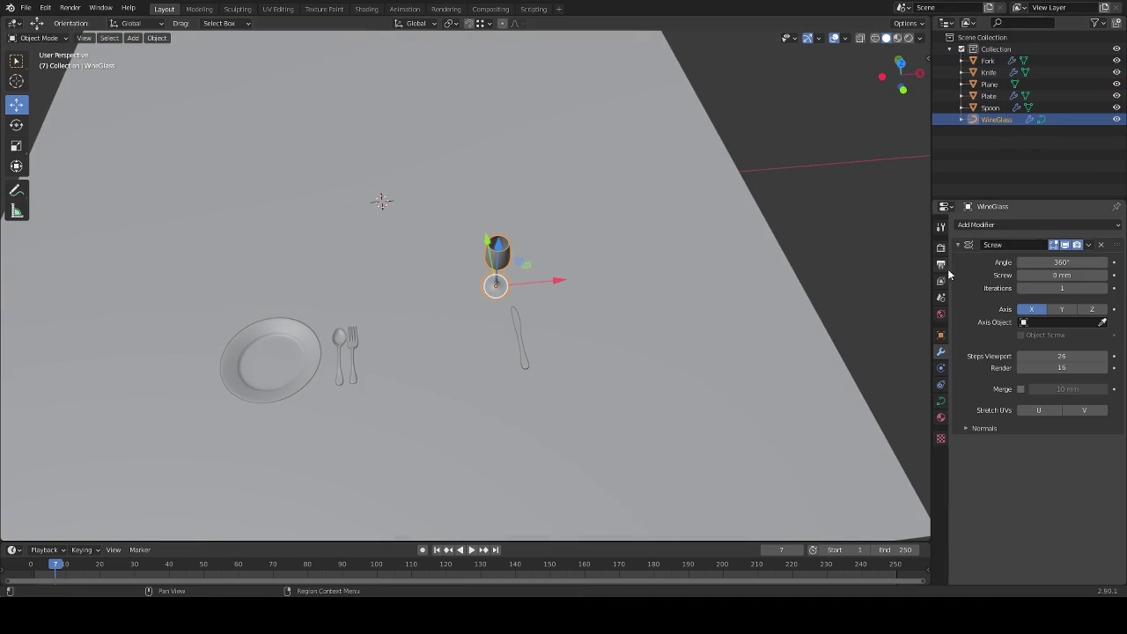
# - Convert the wine glass curve to a mesh and set the origins of all place-setting objects to the 3D cursor
pyautogui.click(157, 37)
pyautogui.click(343, 358)
pyautogui.click(281, 340)
pyautogui.press('a')
pyautogui.moveTo(281, 341); pyautogui.dragTo(539, 319, button='middle')
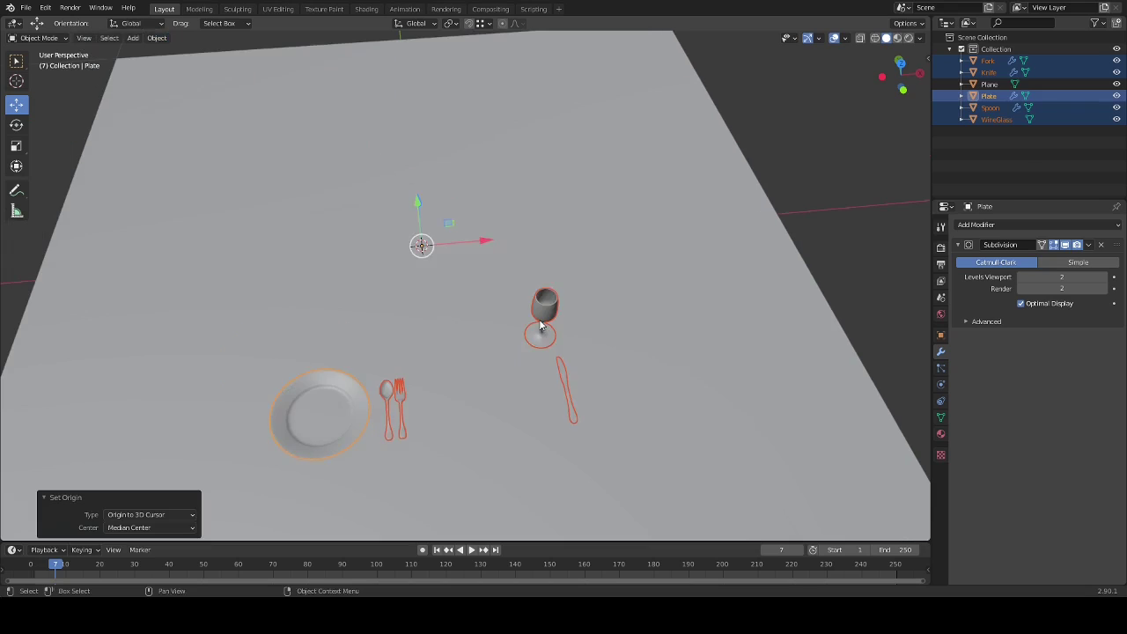
# - Duplicate the place setting and rotate the copy 90° about Z around the table centre
pyautogui.hotkey('shift', 'd')
pyautogui.press('r')
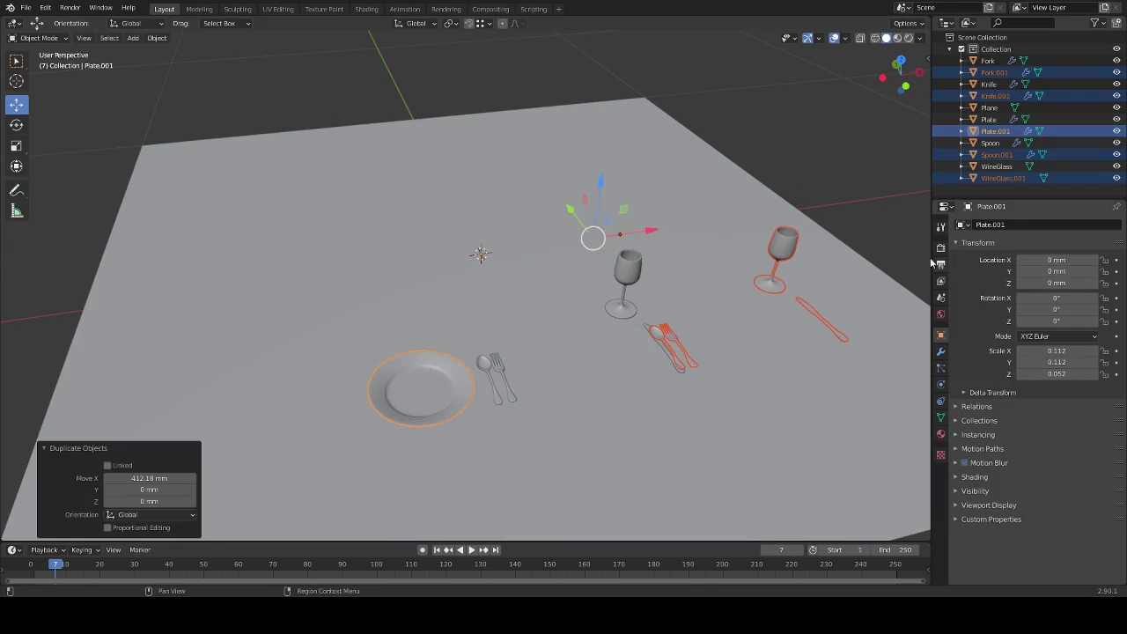
pyautogui.press('g')
pyautogui.press('Escape')
pyautogui.press('KP_7')
pyautogui.write('90')
pyautogui.press('Return')
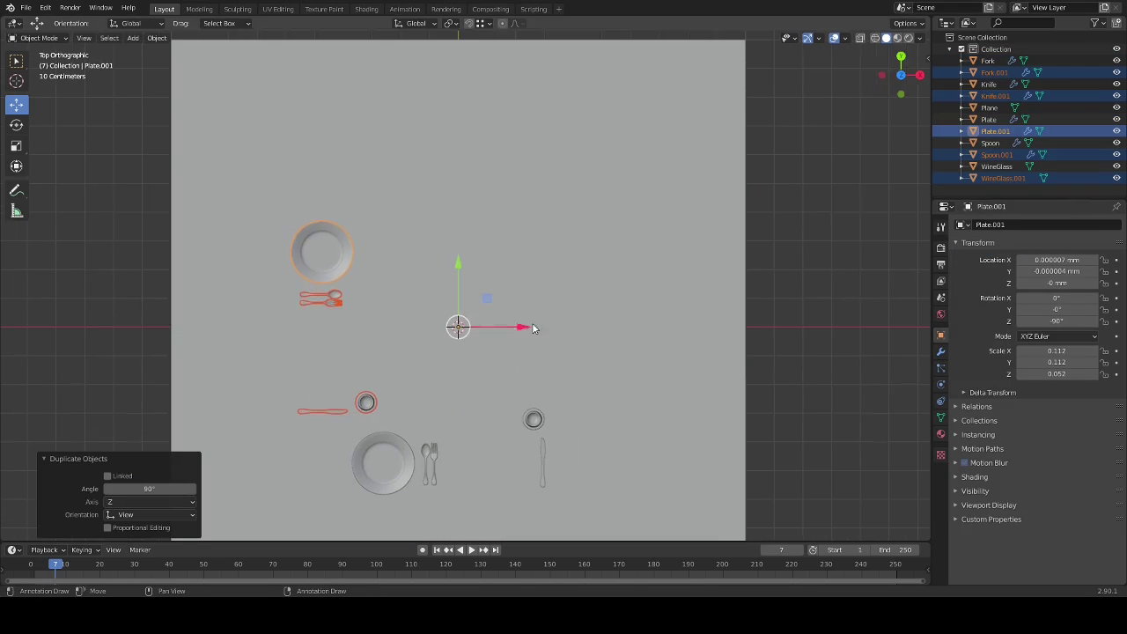
# - Repeat the rotated duplication to lay out four place settings around the table centre
pyautogui.hotkey('shift', 'r')
pyautogui.hotkey('shift', 'd')
pyautogui.press('r')
pyautogui.click(633, 410)
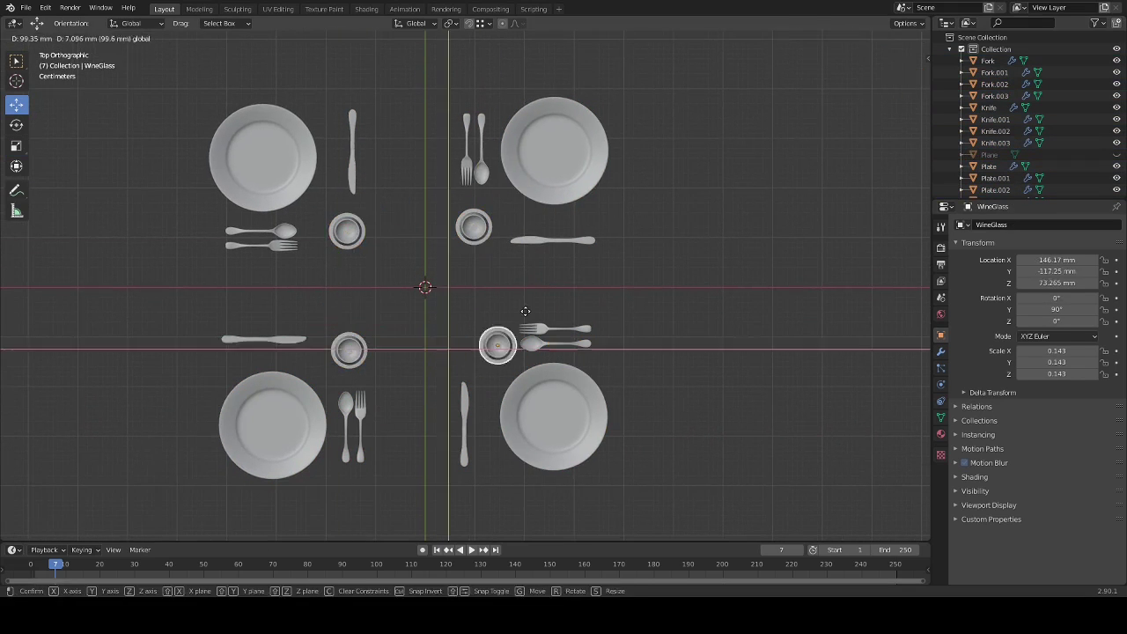
# - Set the Y location of the plate at X 300 mm to -310 mm
pyautogui.scroll(3, 480, 210)
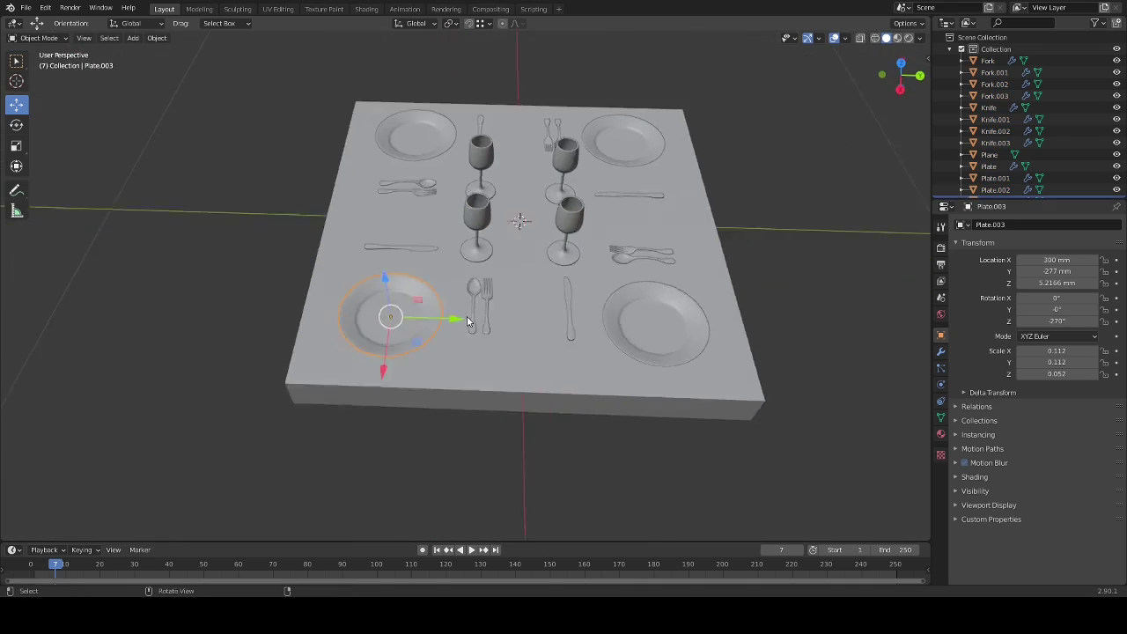
pyautogui.moveTo(468, 322); pyautogui.dragTo(455, 359, button='middle')
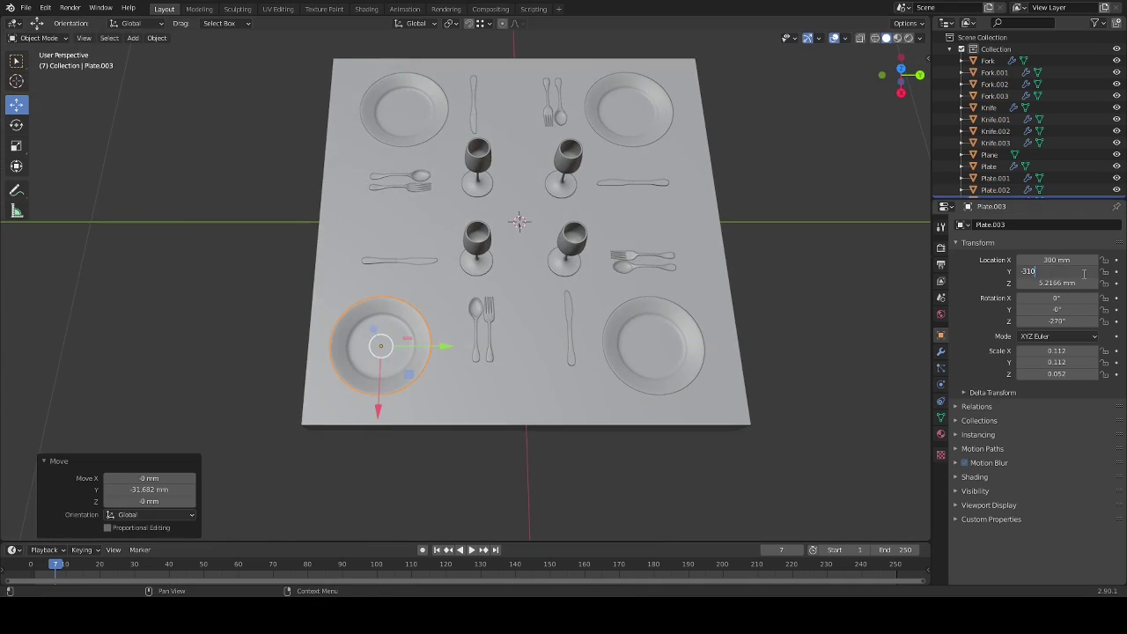
pyautogui.press('Return')
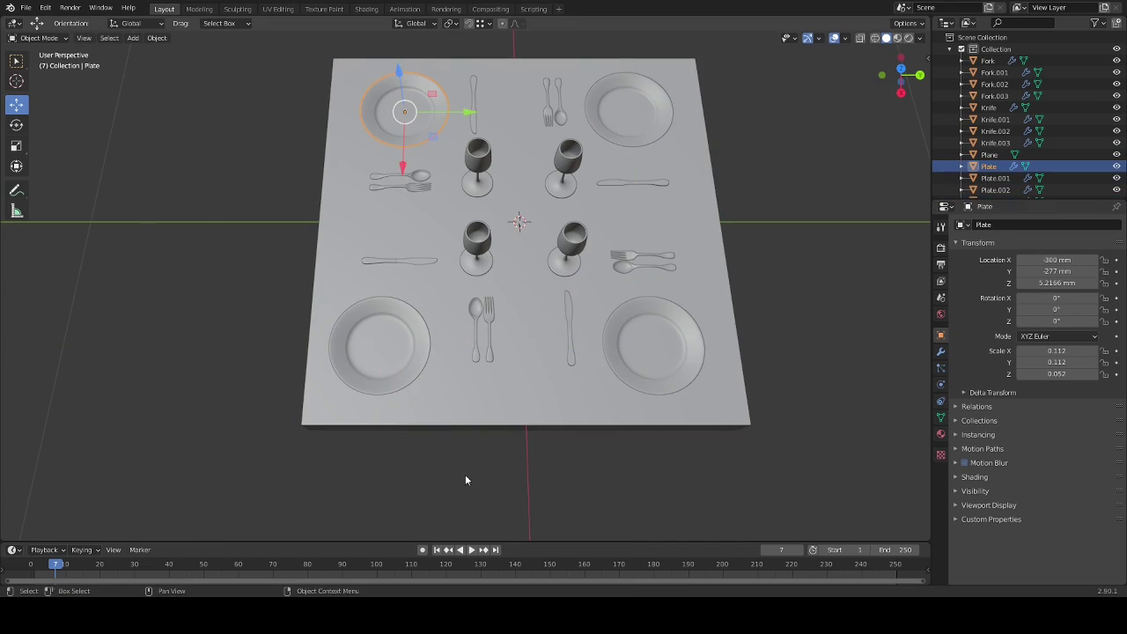
# - Add a cube at the table centre, scale it down and place it between the fork and knife near the table edge
pyautogui.click(707, 115)
pyautogui.moveTo(707, 115); pyautogui.dragTo(695, 53, button='middle')
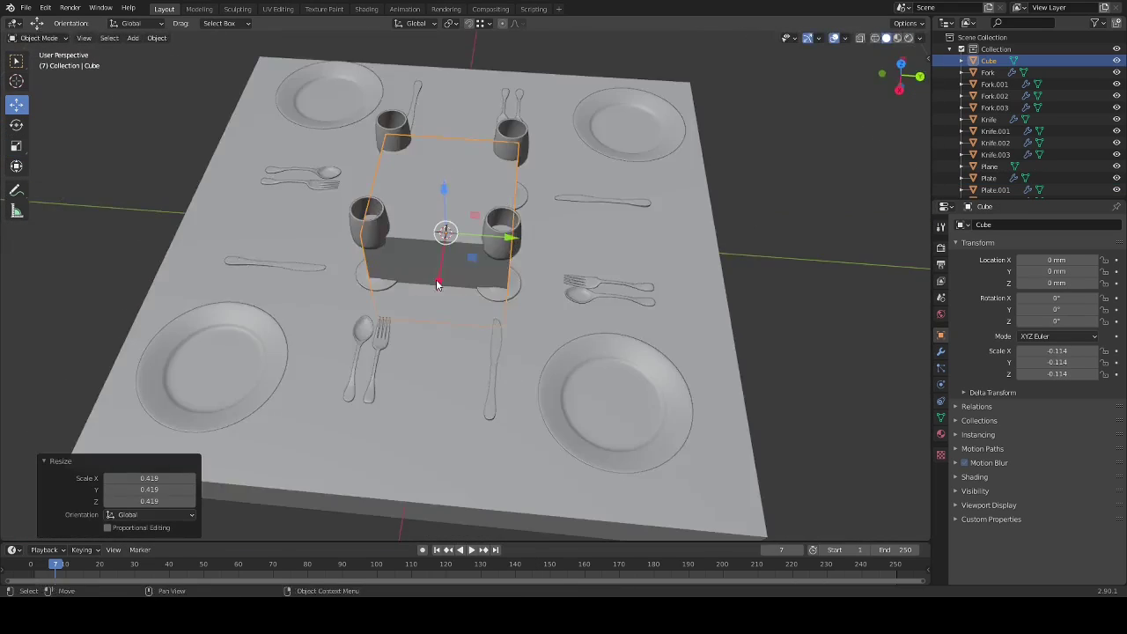
pyautogui.moveTo(493, 353); pyautogui.dragTo(524, 360, button='middle')
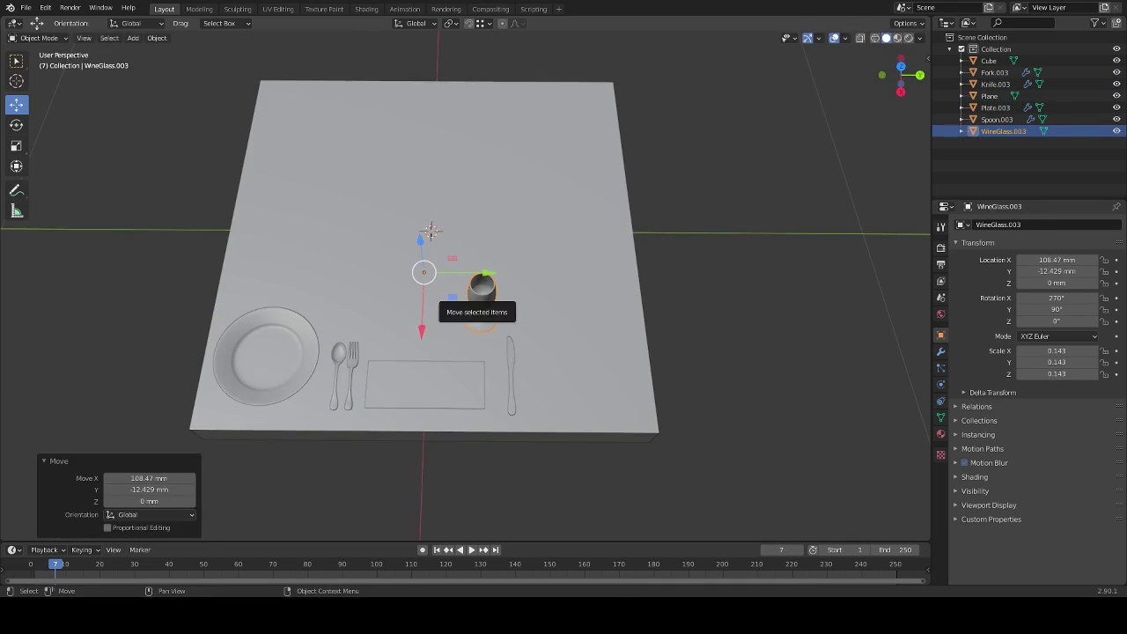
# - Undo the last moves of the wine glass and the plate
pyautogui.hotkey('ctrl', 'z')
pyautogui.hotkey('ctrl', 'z')
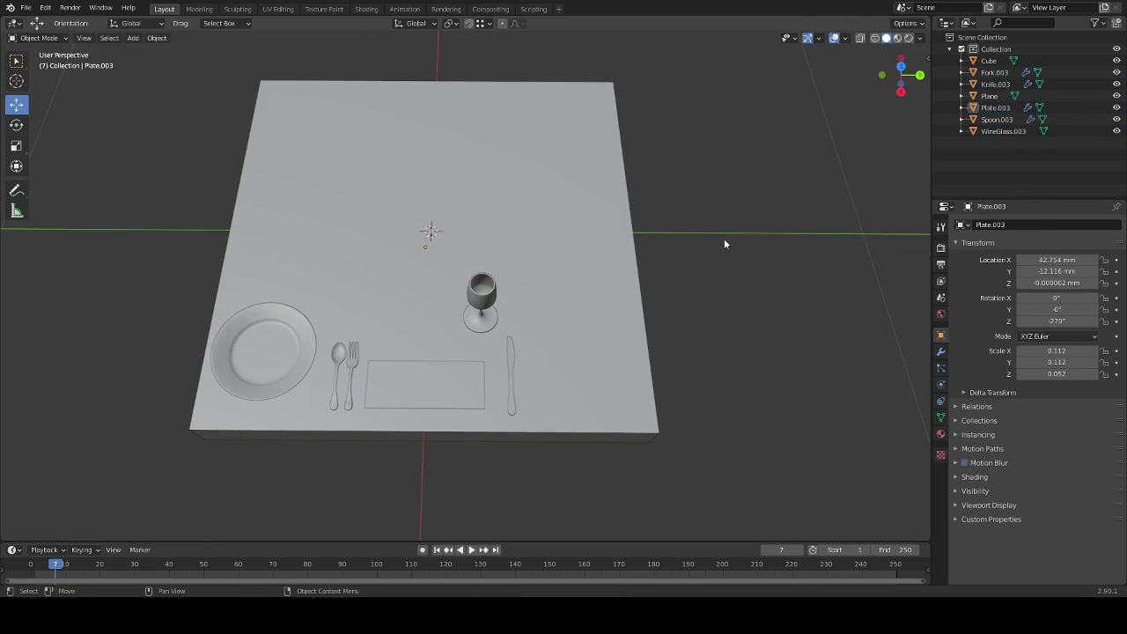
pyautogui.hotkey('ctrl', 'z')
pyautogui.hotkey('ctrl', 'z')
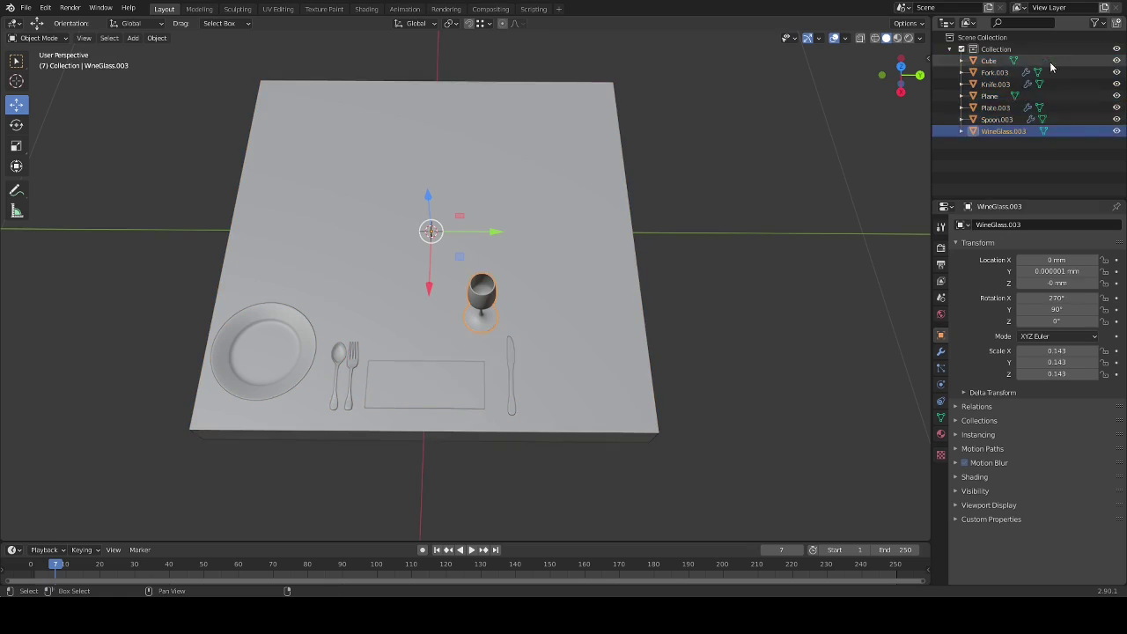
# - Try a rotated duplicate of the place setting, then undo it together with the plate and spoon adjustments
pyautogui.moveTo(901, 74); pyautogui.dragTo(896, 68)
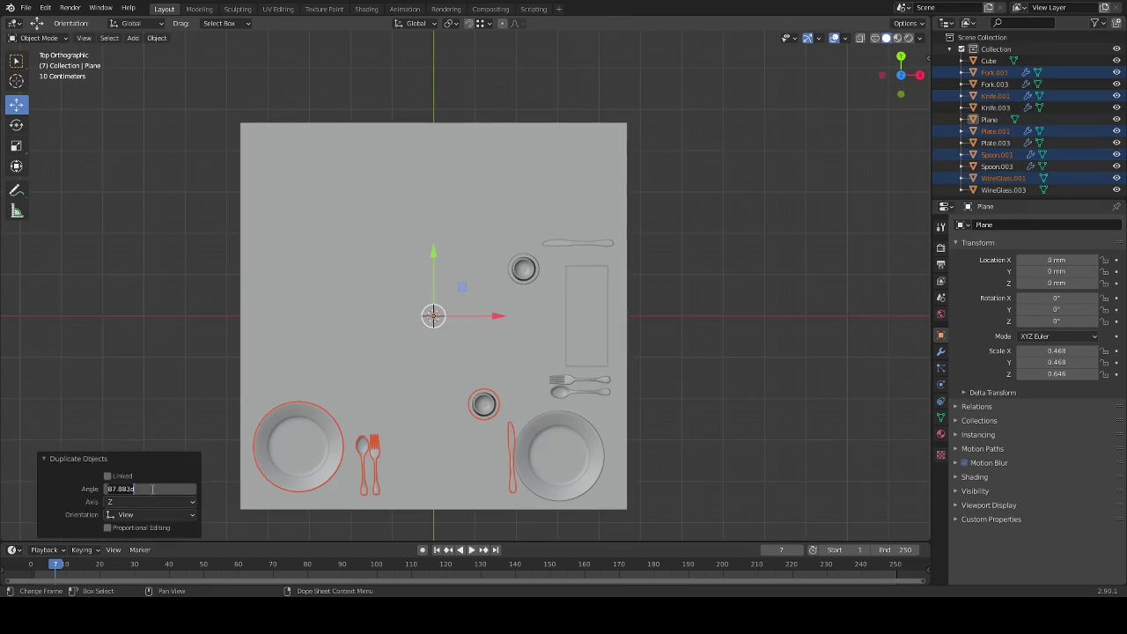
pyautogui.hotkey('ctrl', 'z')
pyautogui.hotkey('ctrl', 'z')
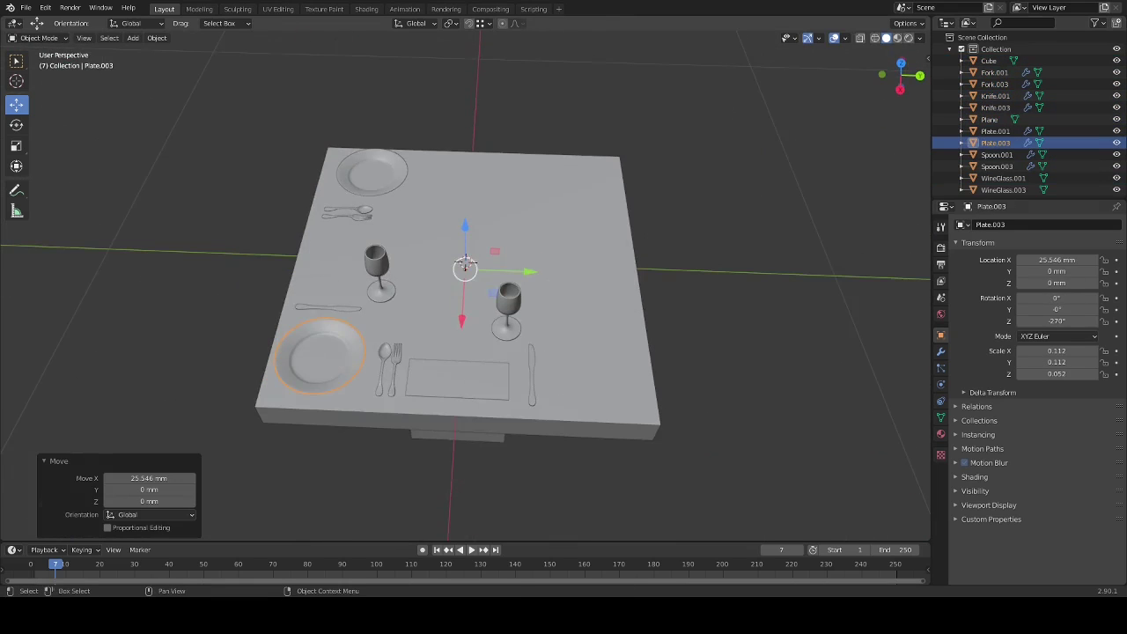
pyautogui.scroll(2, 465, 264)
pyautogui.hotkey('ctrl', 'z')
pyautogui.hotkey('ctrl', 'z')
pyautogui.hotkey('ctrl', 'z')
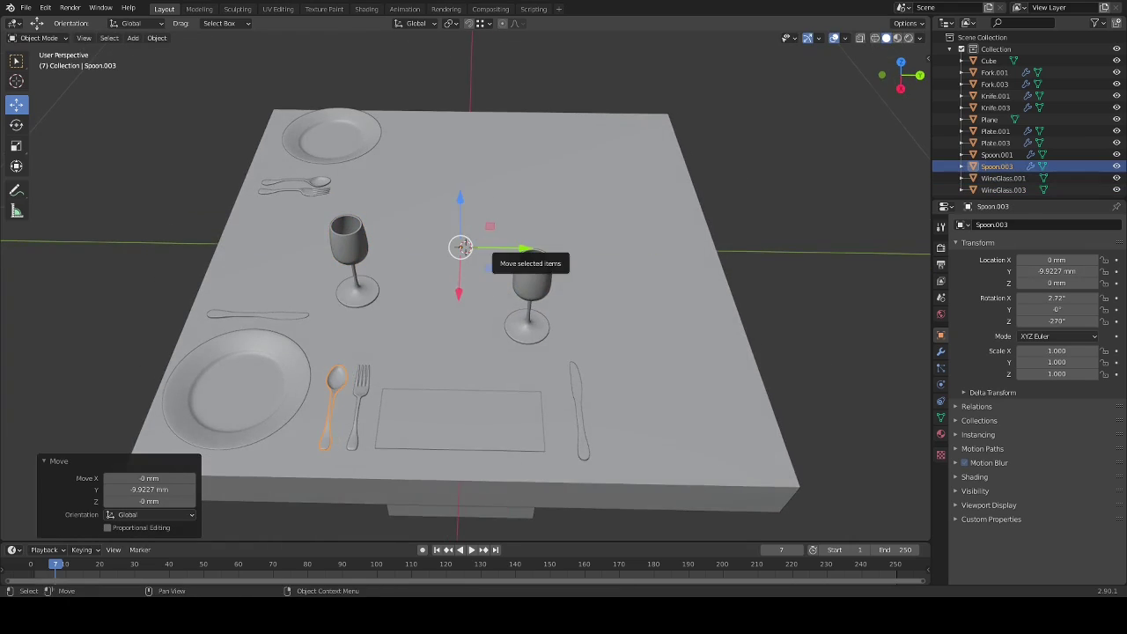
pyautogui.moveTo(493, 254); pyautogui.dragTo(622, 393, button='middle')
pyautogui.hotkey('ctrl', 'z')
# - Set the origins of the selected place setting's plate, glass, spoon, fork and knife to the 3D cursor
pyautogui.click(157, 38)
pyautogui.moveTo(174, 63)
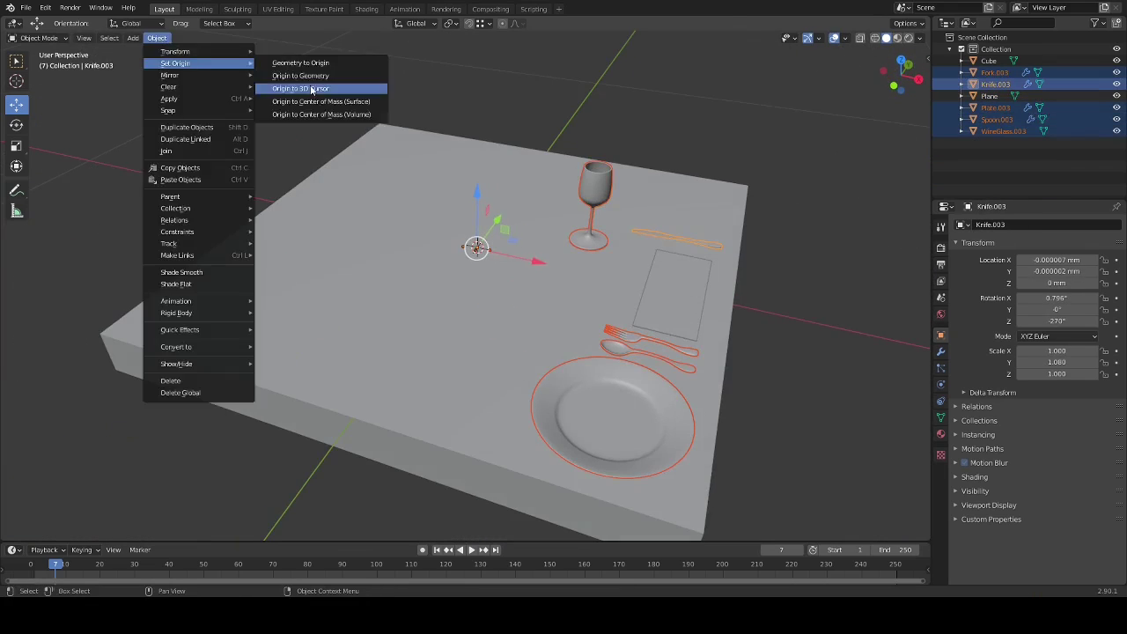
pyautogui.click(311, 90)
# - Duplicate the place setting in top view and rotate the copies around the table centre in 90° increments
pyautogui.press('KP_7')
pyautogui.hotkey('shift', 'd')
pyautogui.press('r')
pyautogui.press('9')
pyautogui.press('0')
pyautogui.press('Return')
pyautogui.hotkey('shift', 'd')
pyautogui.press('r')
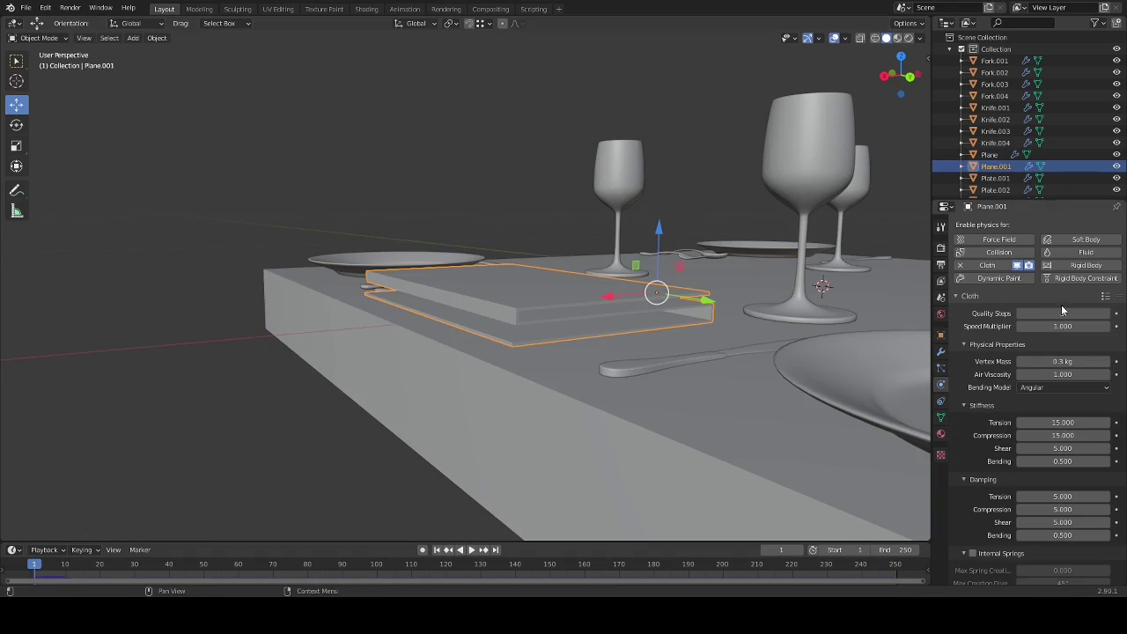
# - Try adding loop cuts across the folded napkin mesh in both directions
pyautogui.click(157, 38)
pyautogui.click(308, 174)
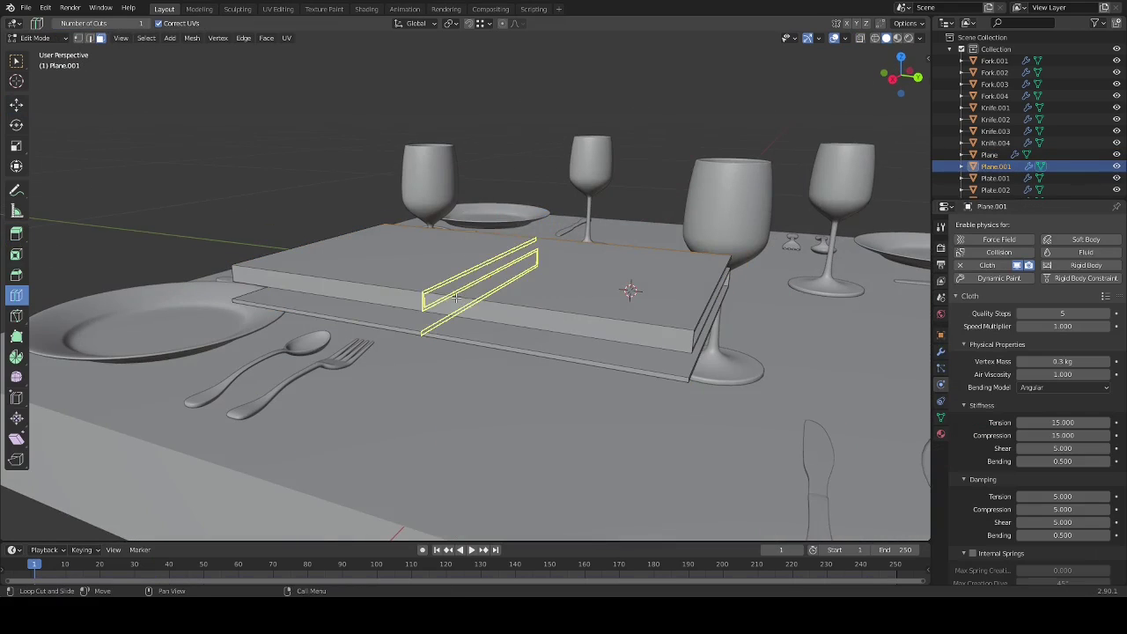
pyautogui.click(448, 279)
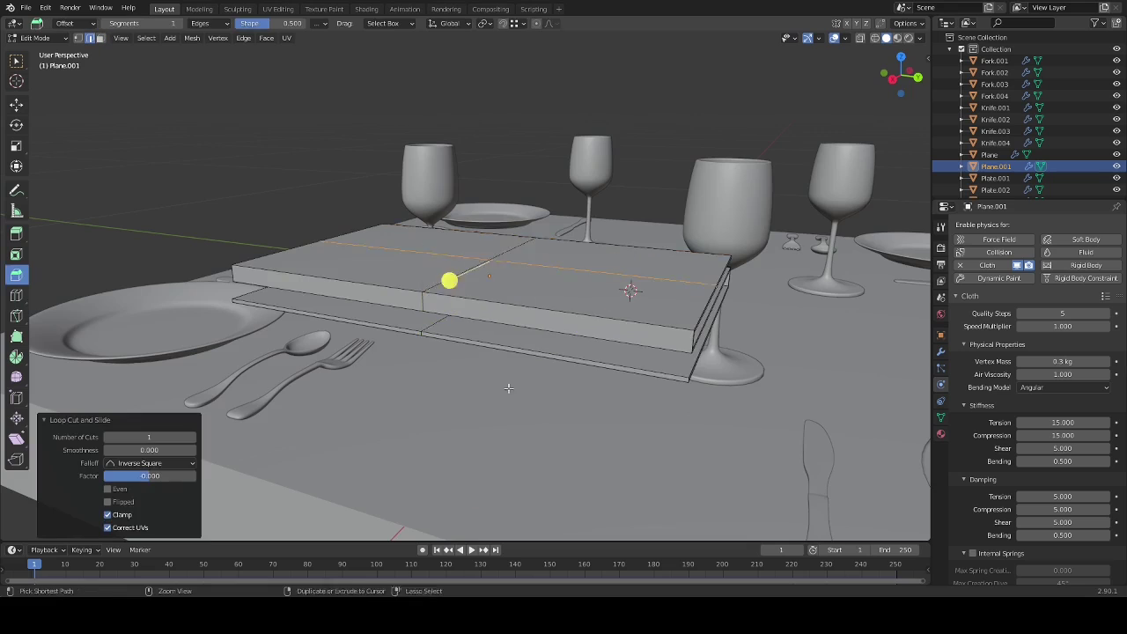
pyautogui.moveTo(448, 279); pyautogui.dragTo(355, 261, button='middle')
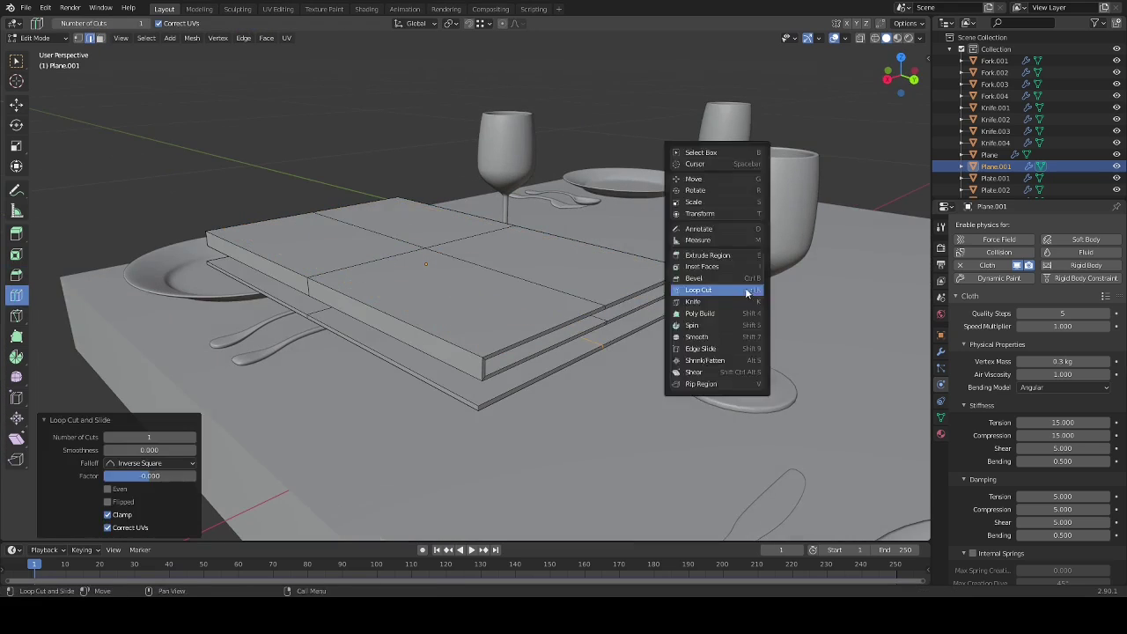
pyautogui.click(746, 293)
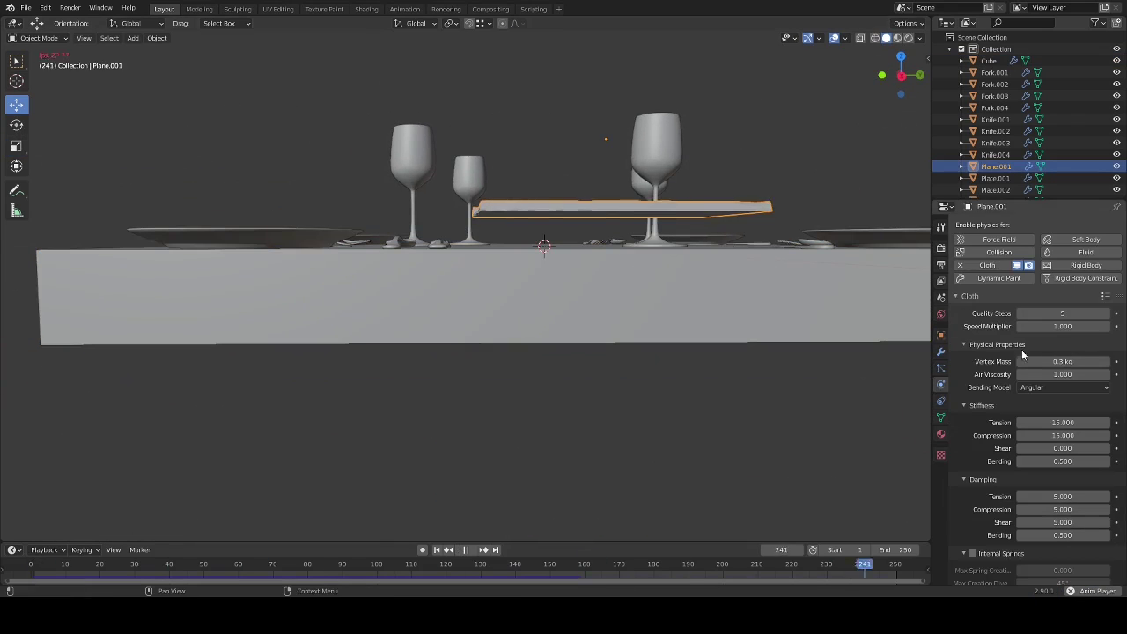
# - Try a bending stiffness of 0 on the folded napkin's cloth and play the simulation
pyautogui.scroll(-4, 1022, 353)
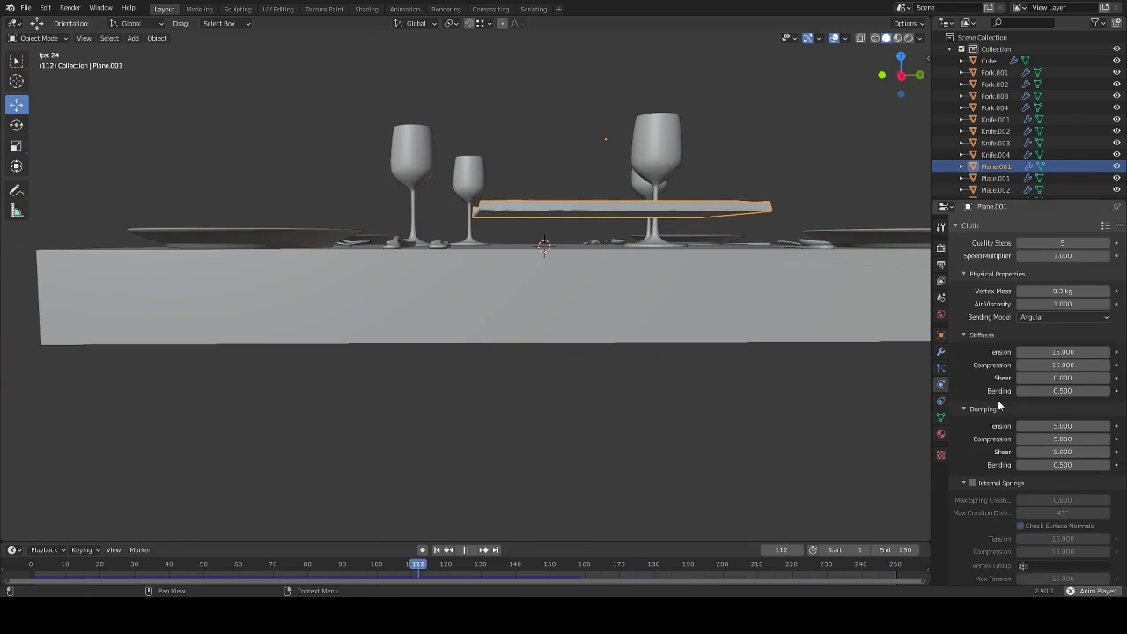
pyautogui.click(1062, 428)
pyautogui.write('2.7')
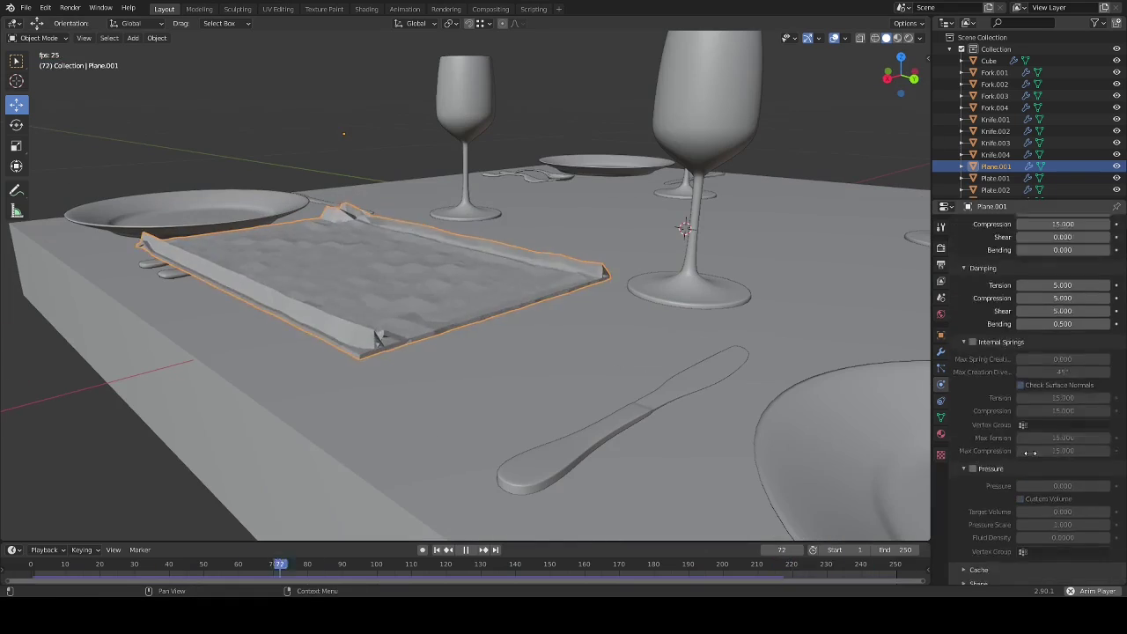
pyautogui.scroll(-5, 977, 524)
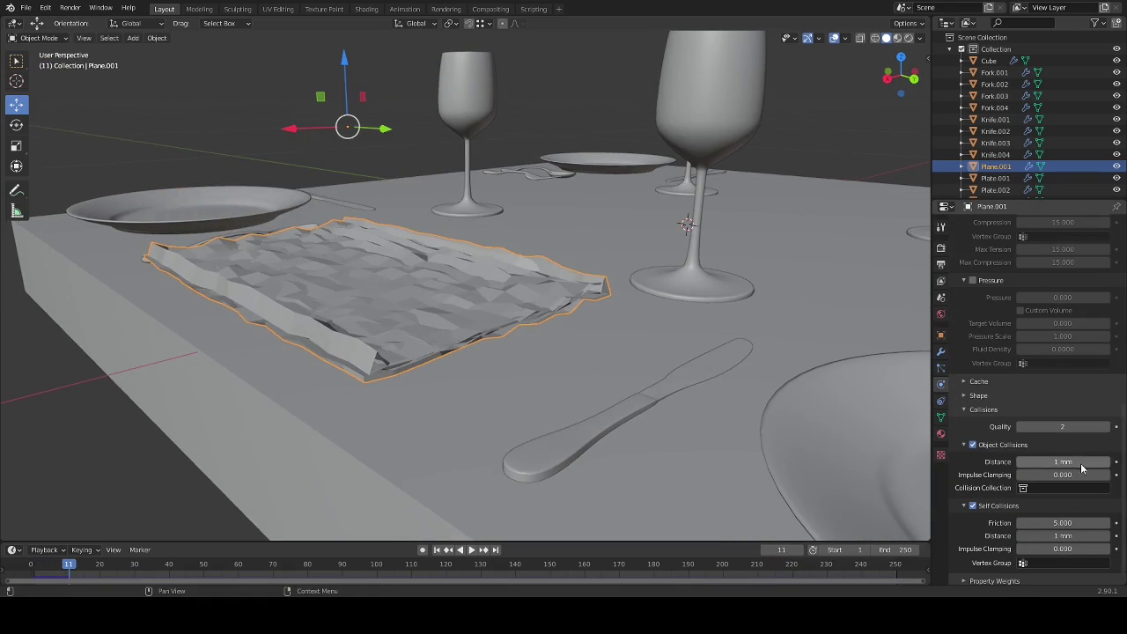
pyautogui.hotkey('ctrl', '0')
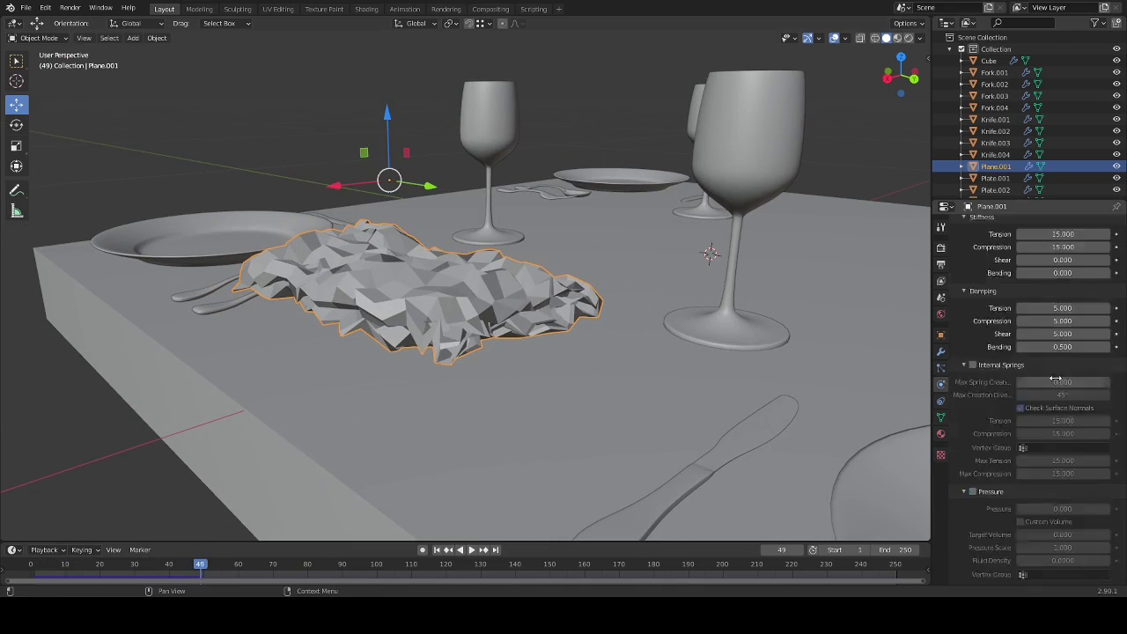
pyautogui.scroll(10, 1079, 471)
pyautogui.press('space')
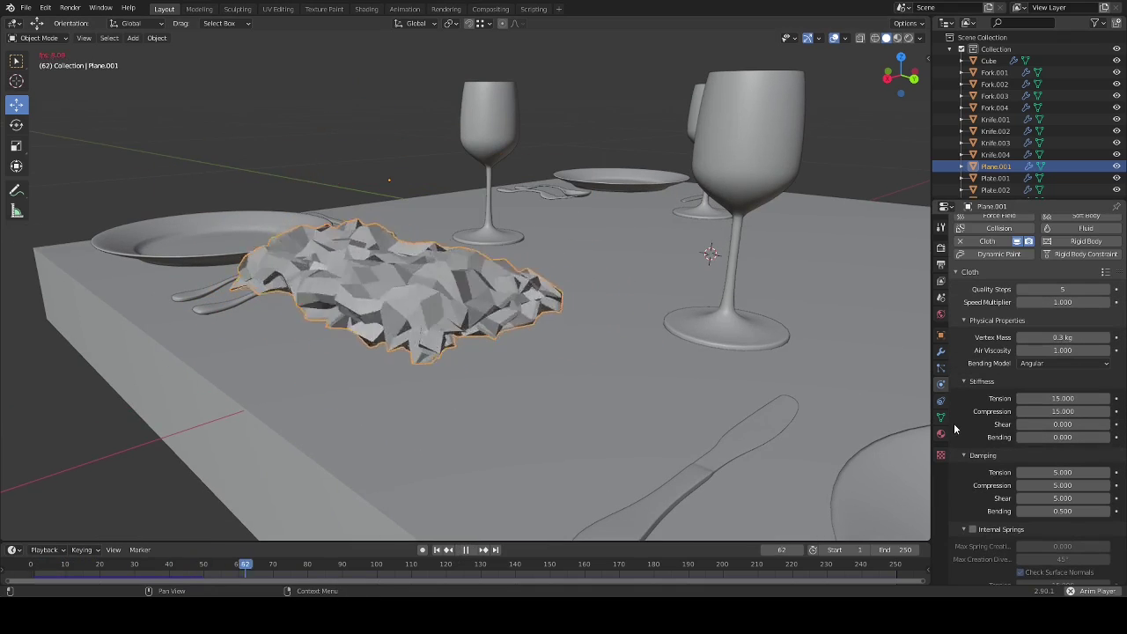
pyautogui.press('space')
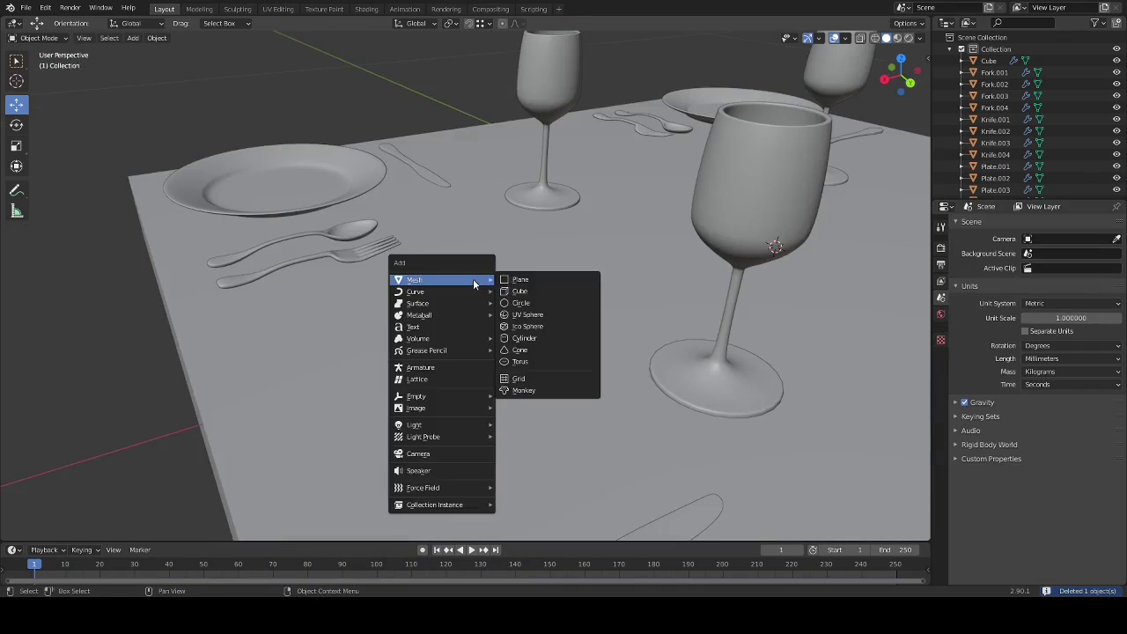
# - Try a new napkin plane beside the fork, scaled and raised above the table, and test it as cloth
pyautogui.hotkey('shift', 'a')
pyautogui.click(585, 294)
pyautogui.press('s')
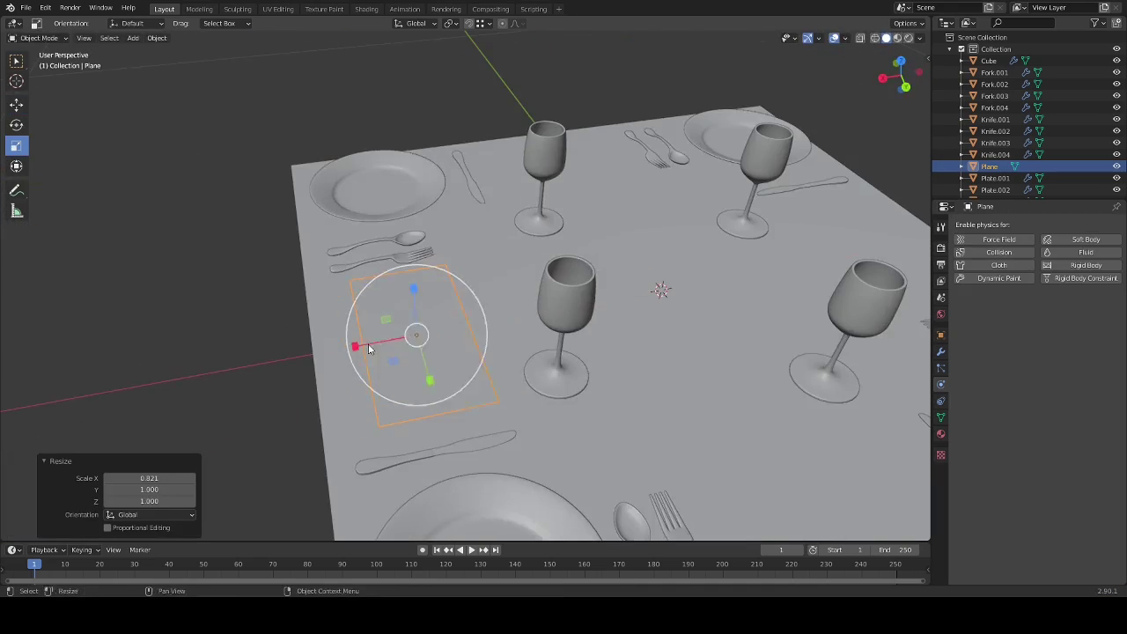
pyautogui.press('Tab')
pyautogui.press('g')
pyautogui.press('z')
pyautogui.click(555, 244)
pyautogui.press('KP_1')
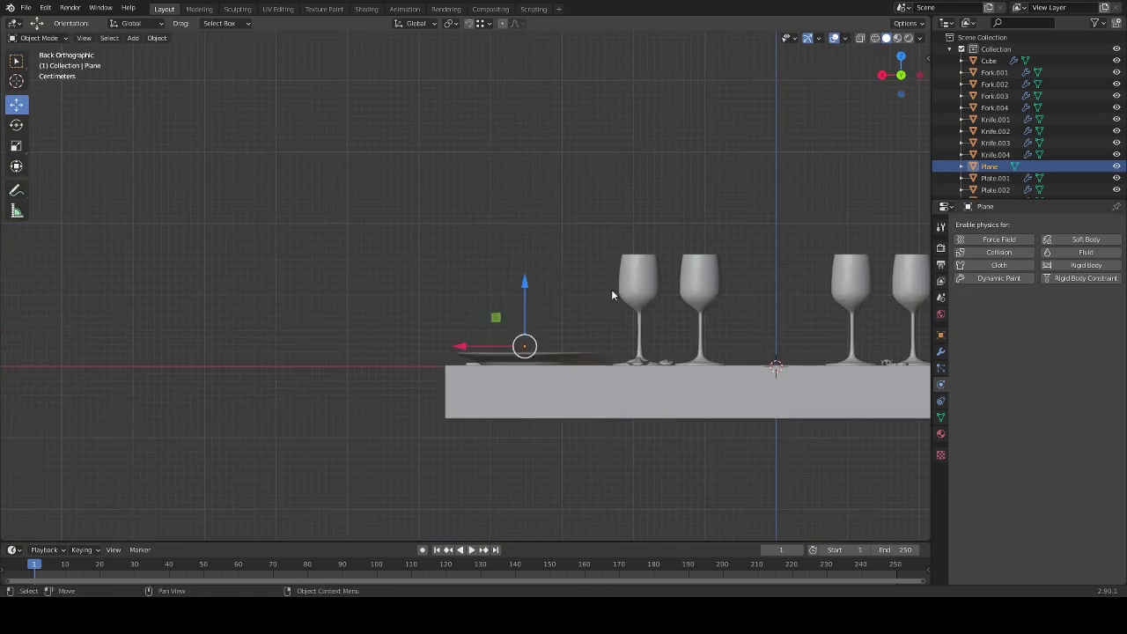
pyautogui.click(557, 91)
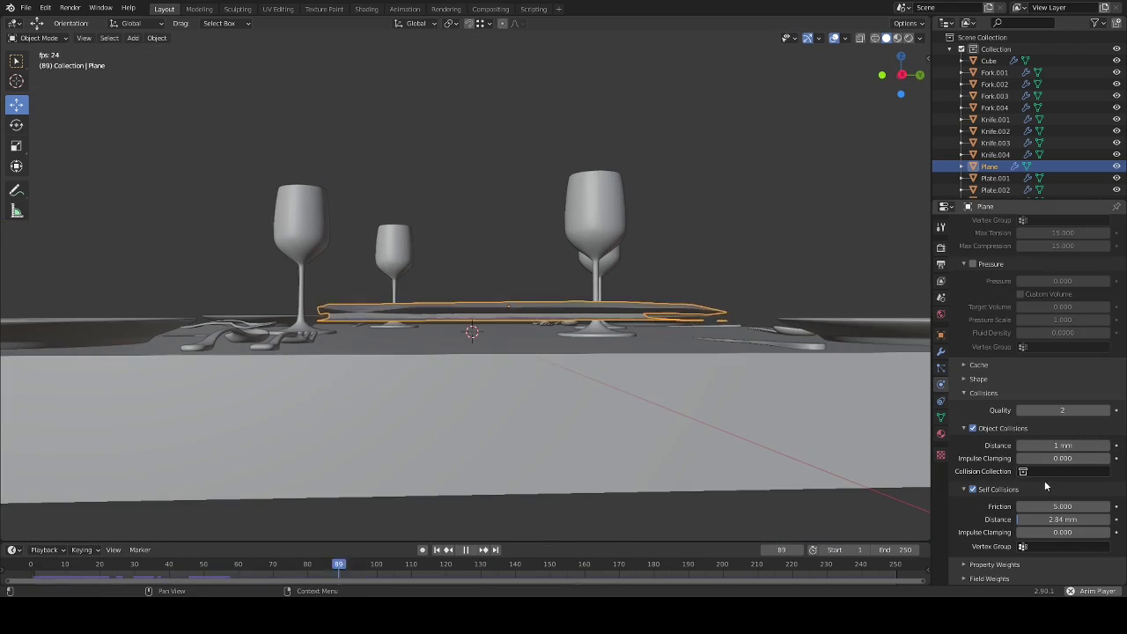
pyautogui.scroll(8, 1044, 486)
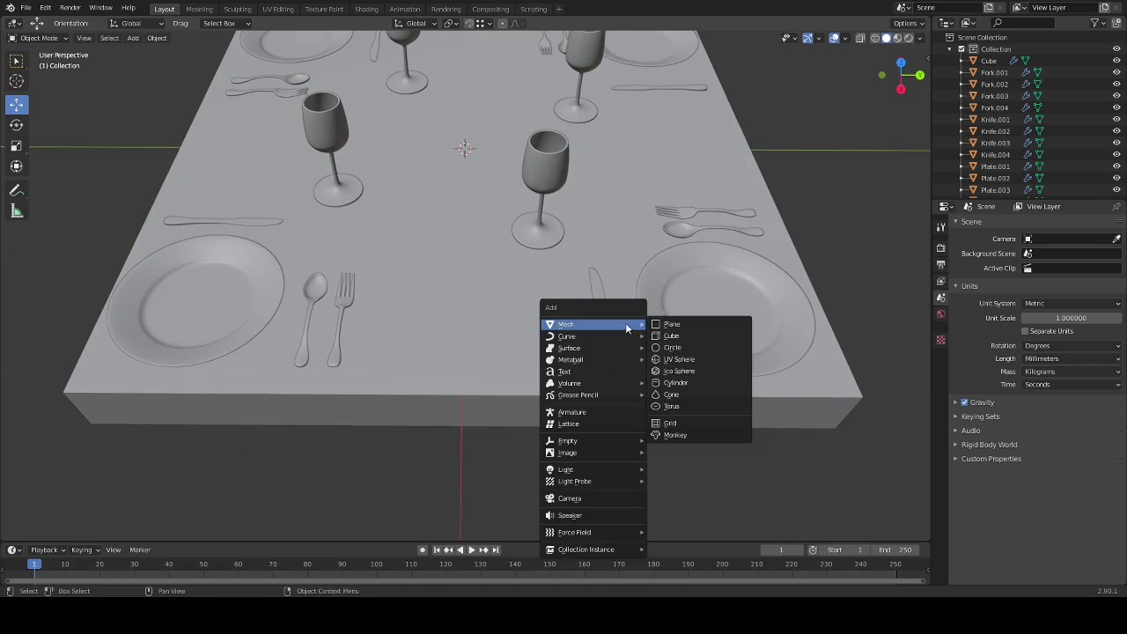
# - Add a fresh napkin plane near the table edge and subdivide its mesh without keeping a Subdivision modifier
pyautogui.click(671, 324)
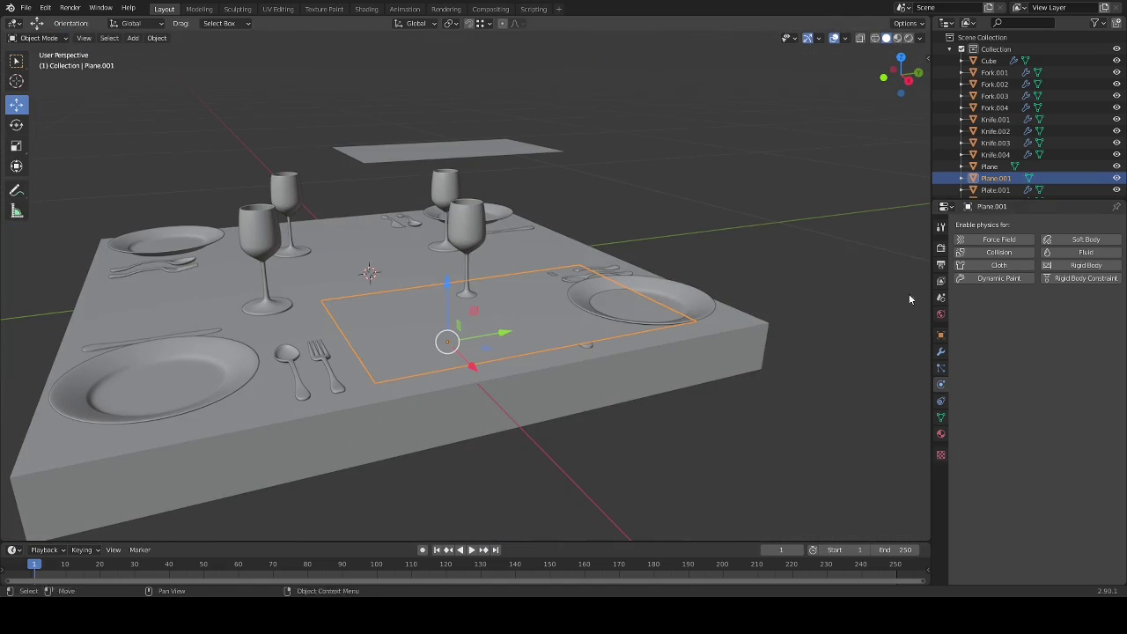
pyautogui.click(995, 225)
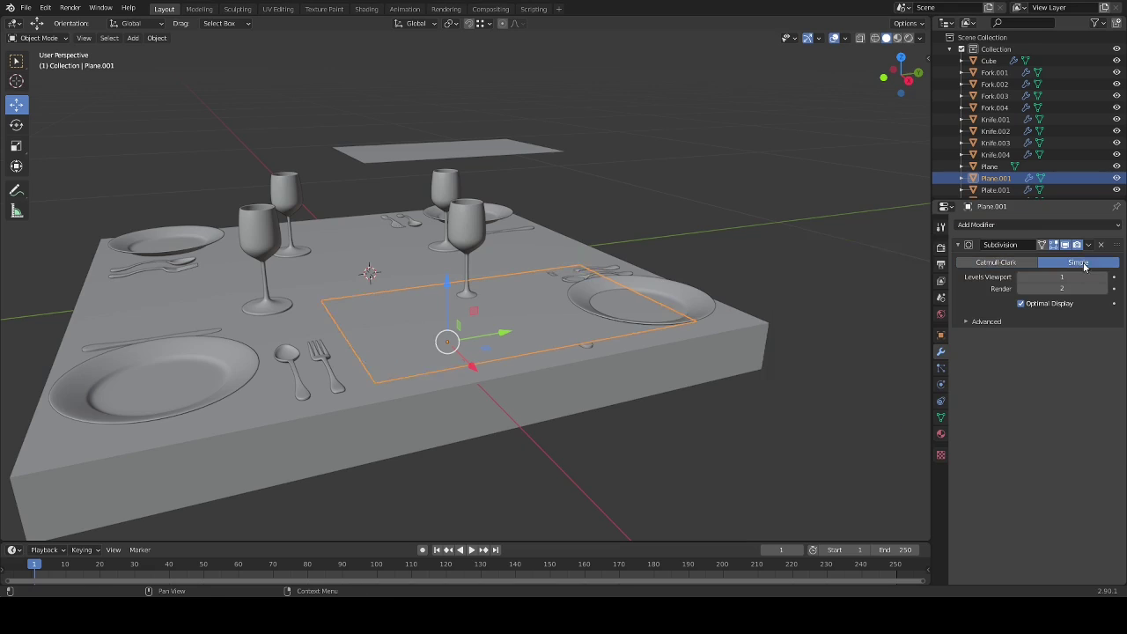
pyautogui.click(1099, 245)
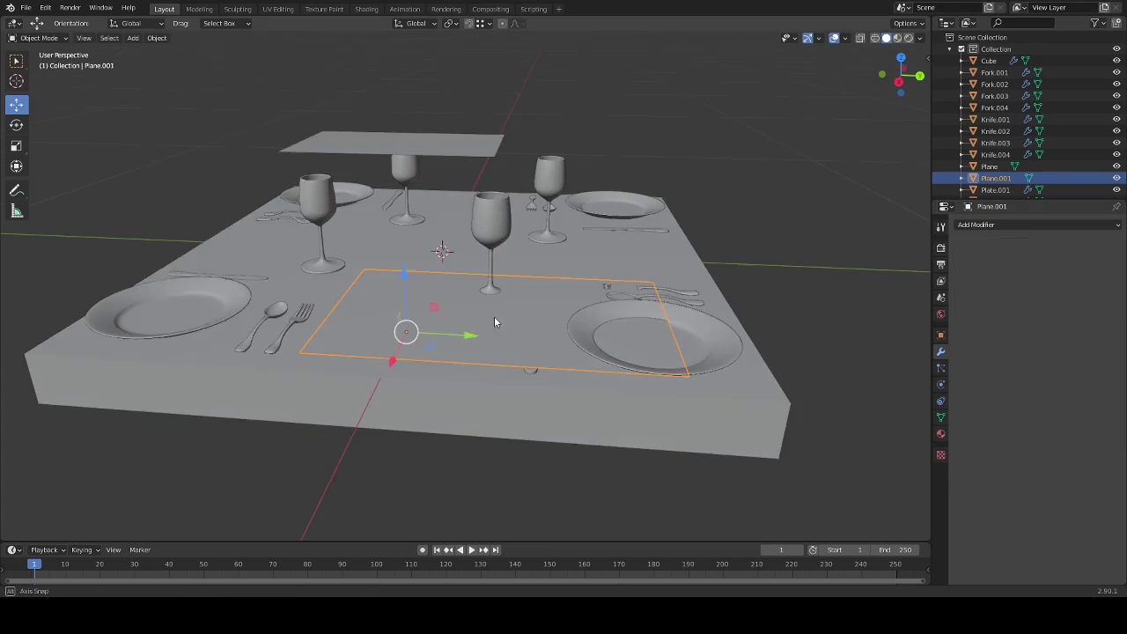
pyautogui.rightClick(494, 316)
pyautogui.click(572, 247)
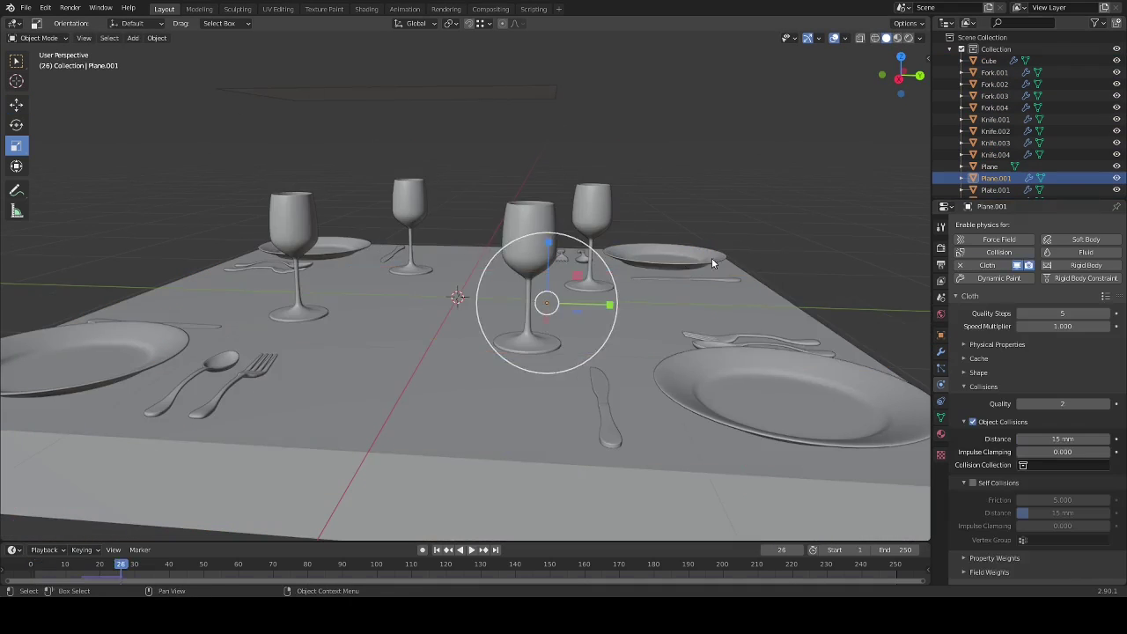
# - Return to the first frame and raise the napkin cloth about 786 mm above the table
pyautogui.moveTo(711, 258); pyautogui.dragTo(585, 263, button='middle')
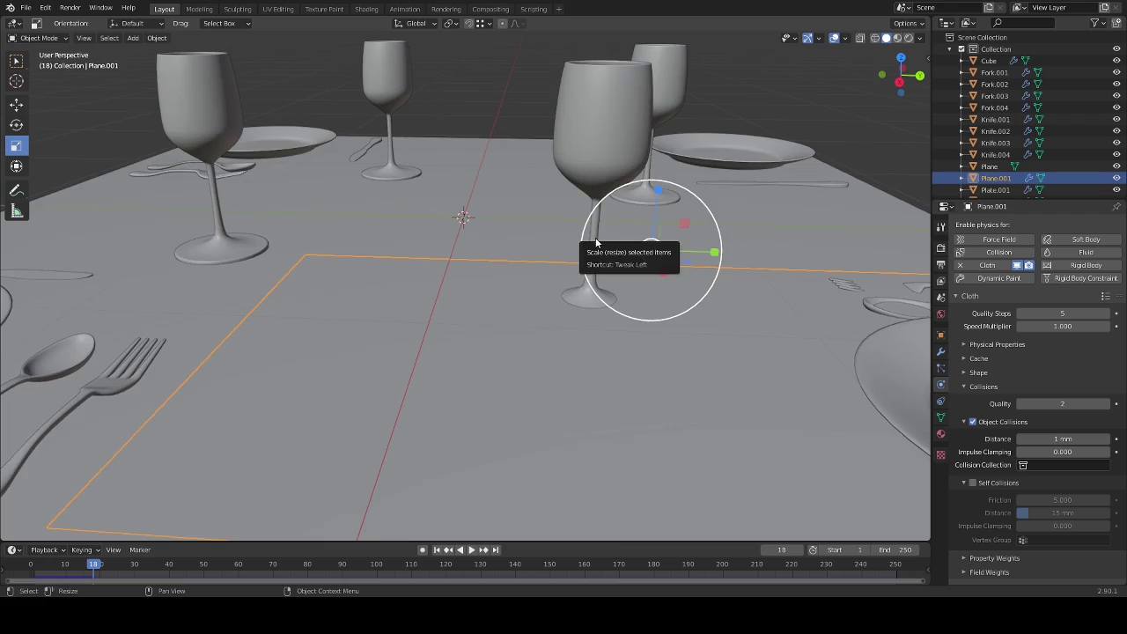
pyautogui.scroll(-8, 617, 247)
pyautogui.scroll(4, 649, 252)
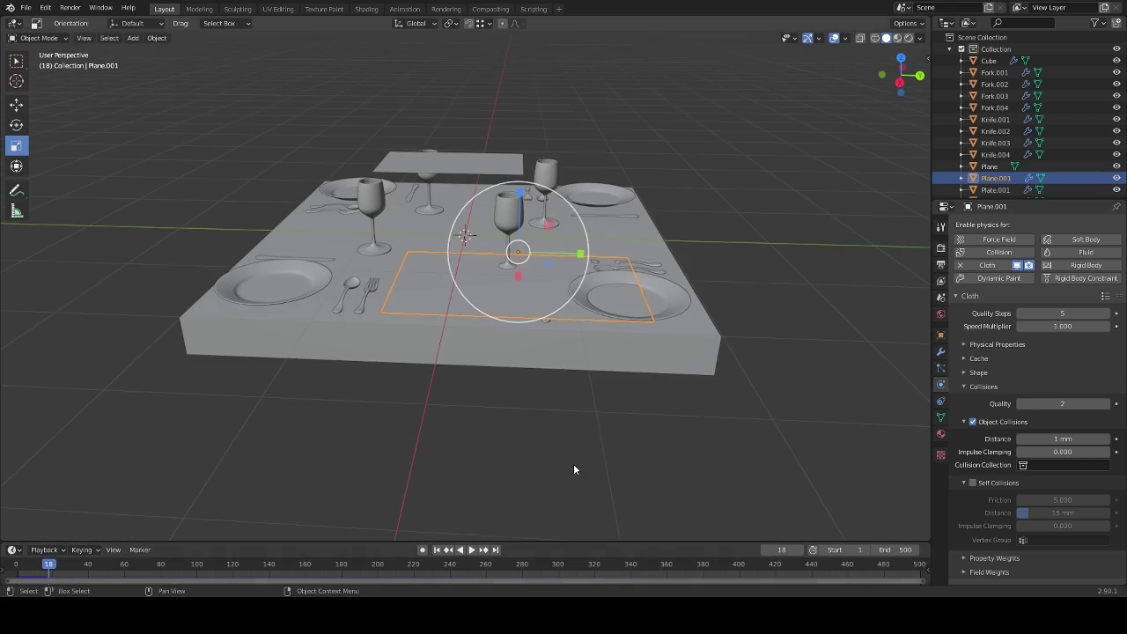
pyautogui.hotkey('shift', 'Left')
pyautogui.hotkey('shift', 'space')
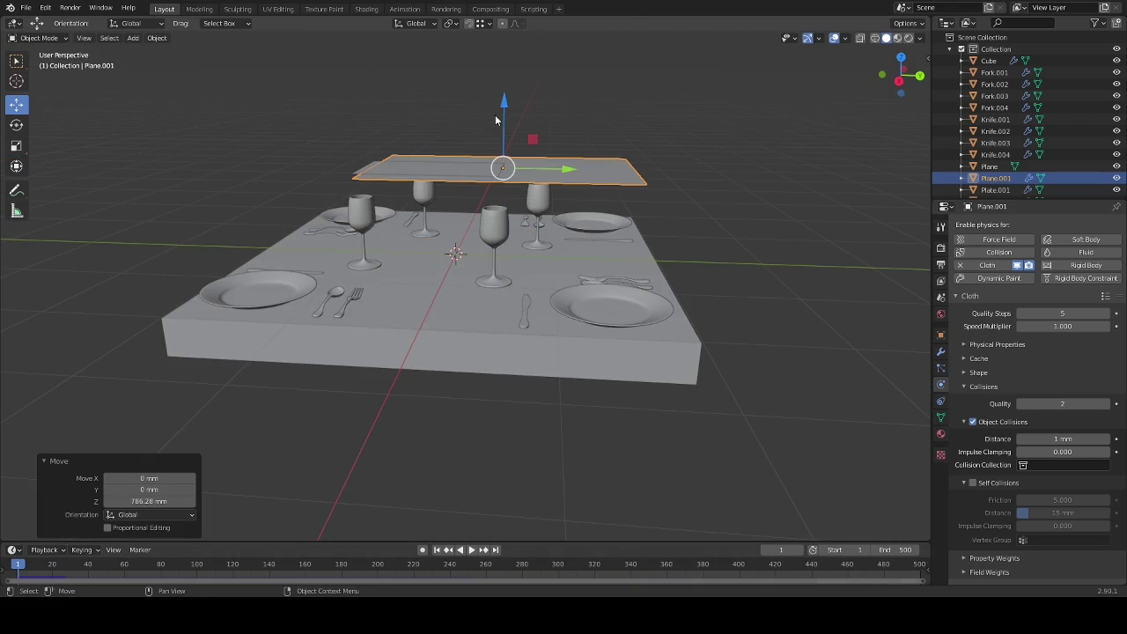
# - Add a thin collision cylinder, rotate it 90° about the Y axis, and lengthen and align it with the napkin plane
pyautogui.hotkey('shift', 'a')
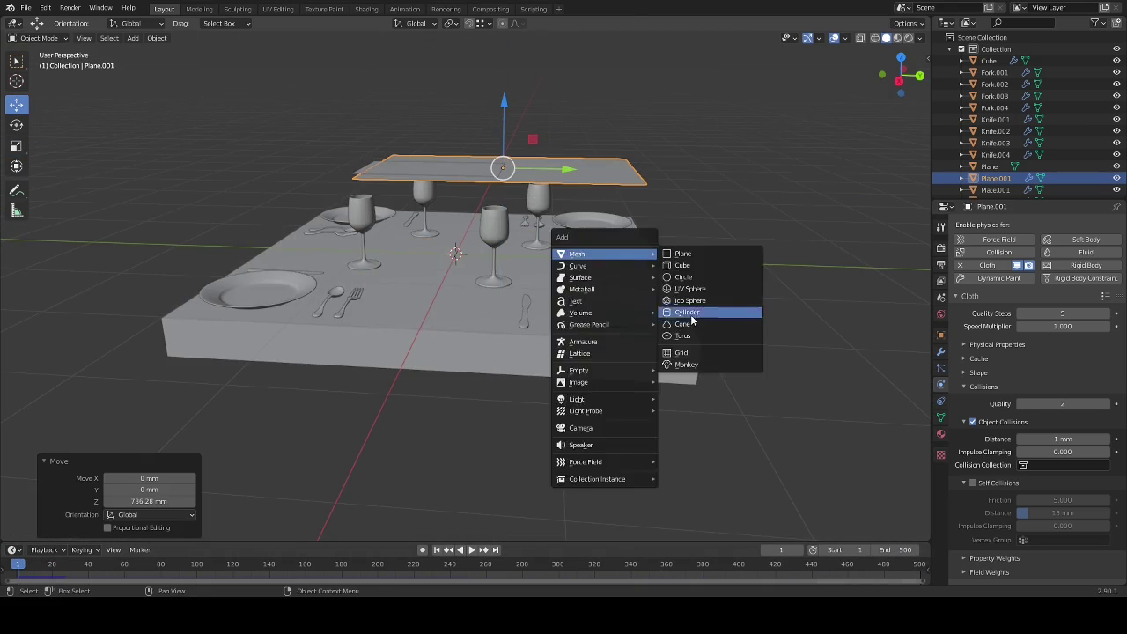
pyautogui.click(731, 312)
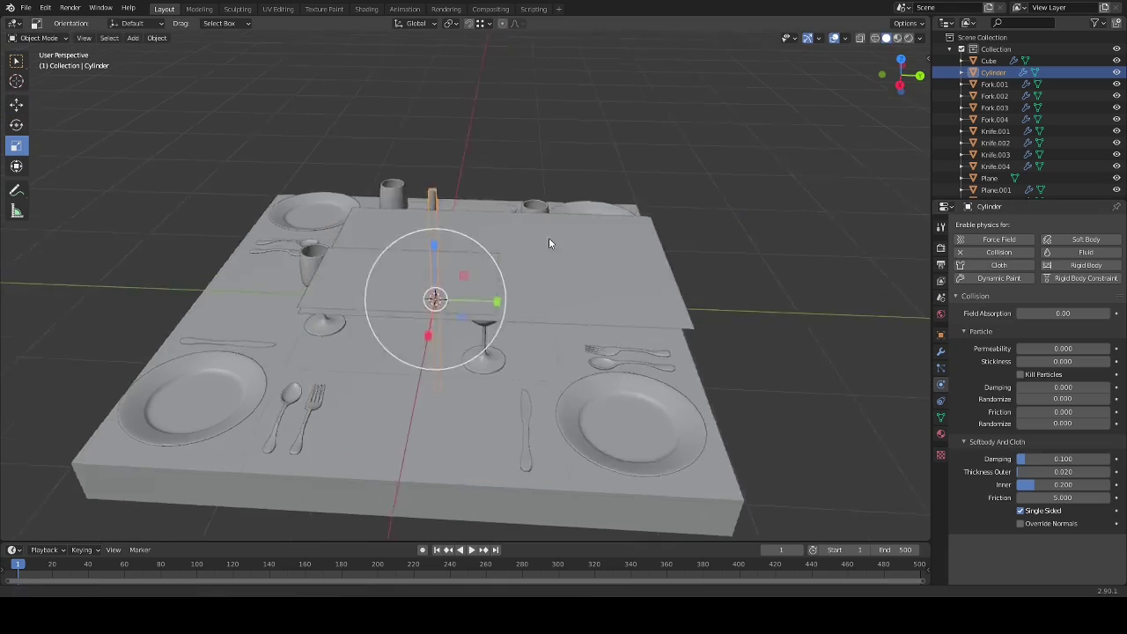
pyautogui.press('KP_1')
pyautogui.hotkey('shift', 'space')
pyautogui.press('r')
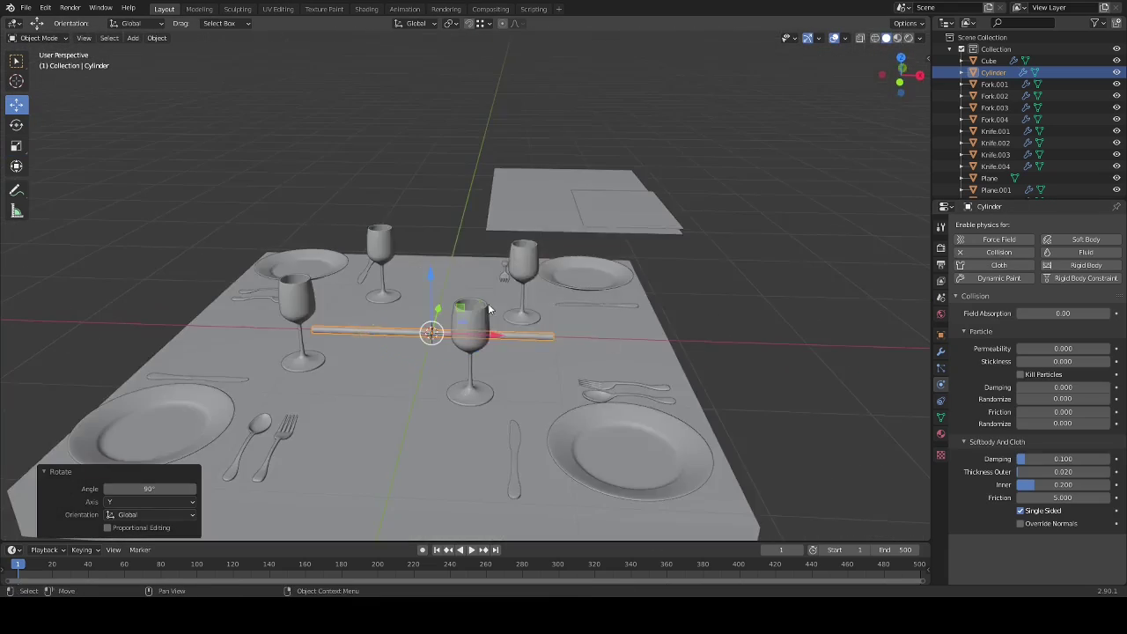
pyautogui.moveTo(528, 265)
pyautogui.mouseDown(button='middle')
pyautogui.moveTo(591, 209)
pyautogui.moveTo(545, 254)
pyautogui.mouseUp(button='middle')
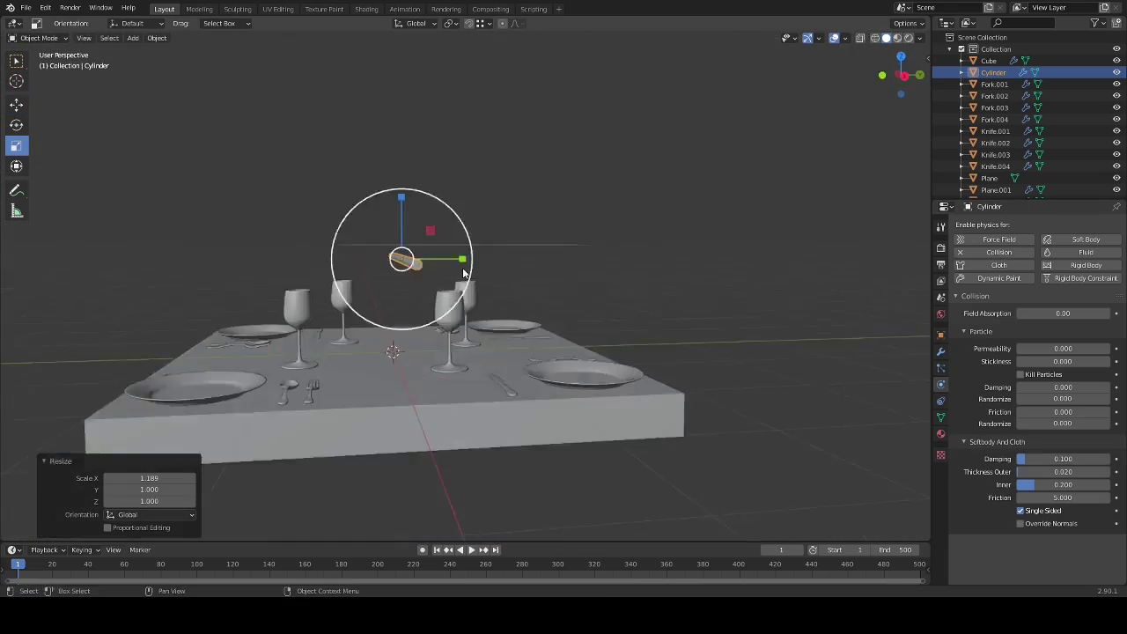
pyautogui.moveTo(564, 281); pyautogui.dragTo(629, 157, button='middle')
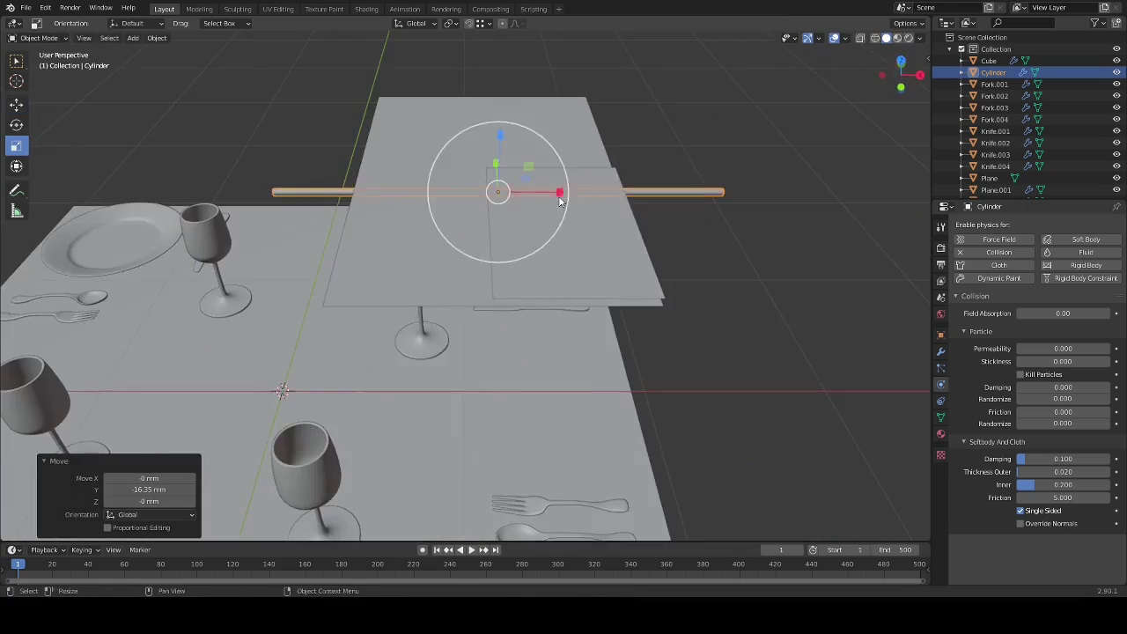
# - Lower the cylinder about 1025 mm beneath the napkin and animate it with a raised keyframe at frame 50
pyautogui.moveTo(528, 290); pyautogui.dragTo(551, 214, button='middle')
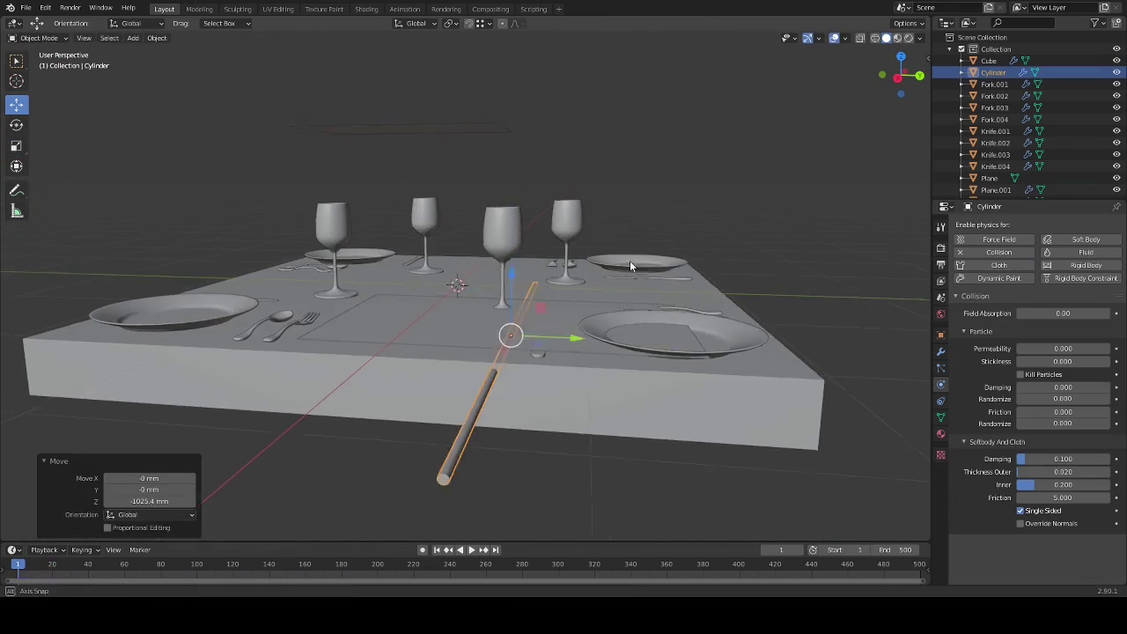
pyautogui.click(106, 571)
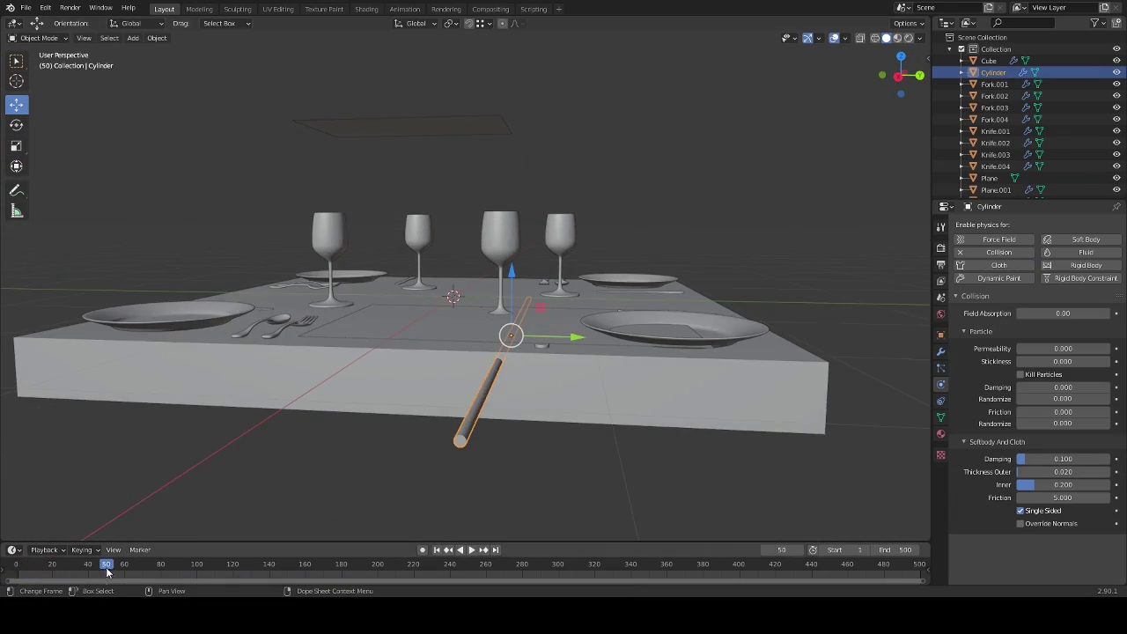
pyautogui.click(520, 185)
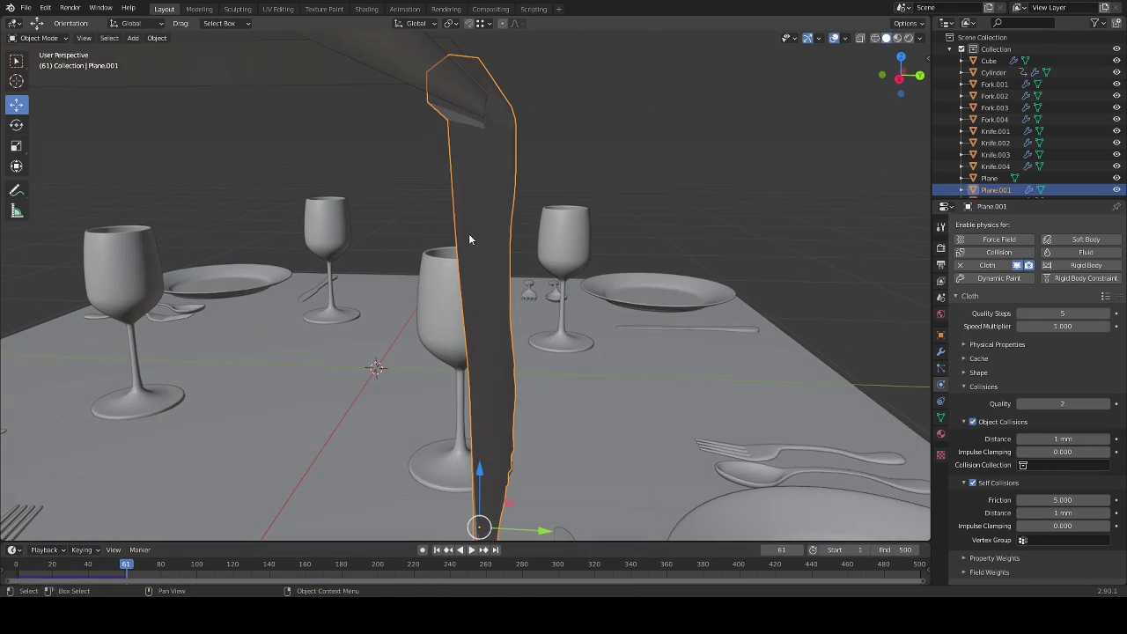
# - Add Solidify with 5 mm thickness and Catmull-Clark Subdivision modifiers to the napkin cloth, and replay the simulation
pyautogui.click(941, 350)
pyautogui.click(1037, 225)
pyautogui.click(884, 406)
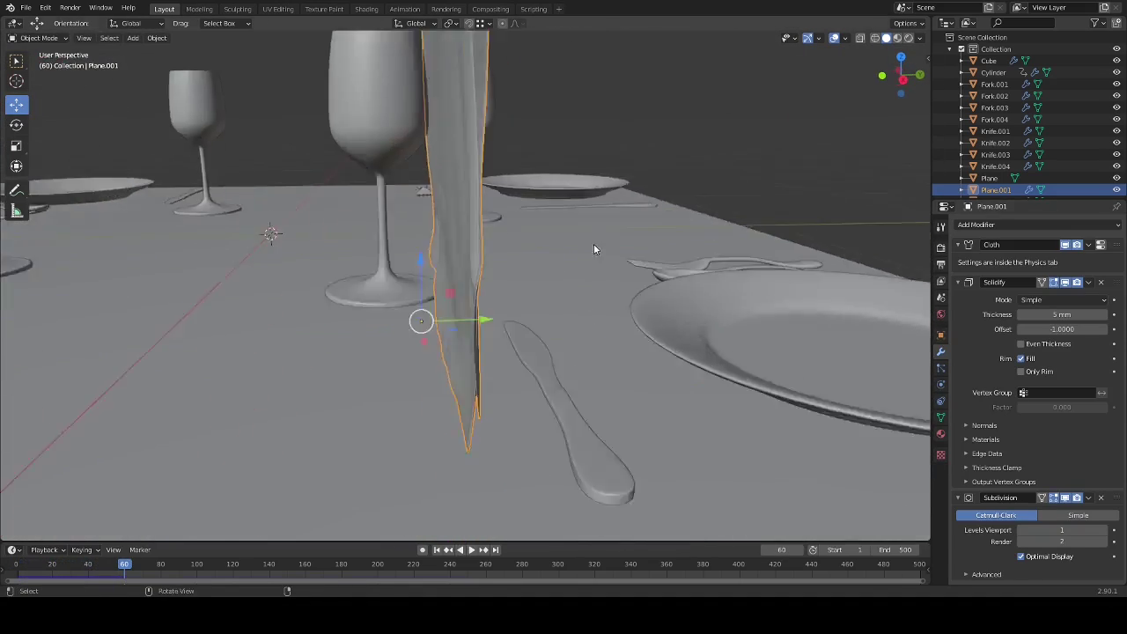
pyautogui.doubleClick(1050, 437)
pyautogui.write('5')
pyautogui.press('Return')
pyautogui.press('space')
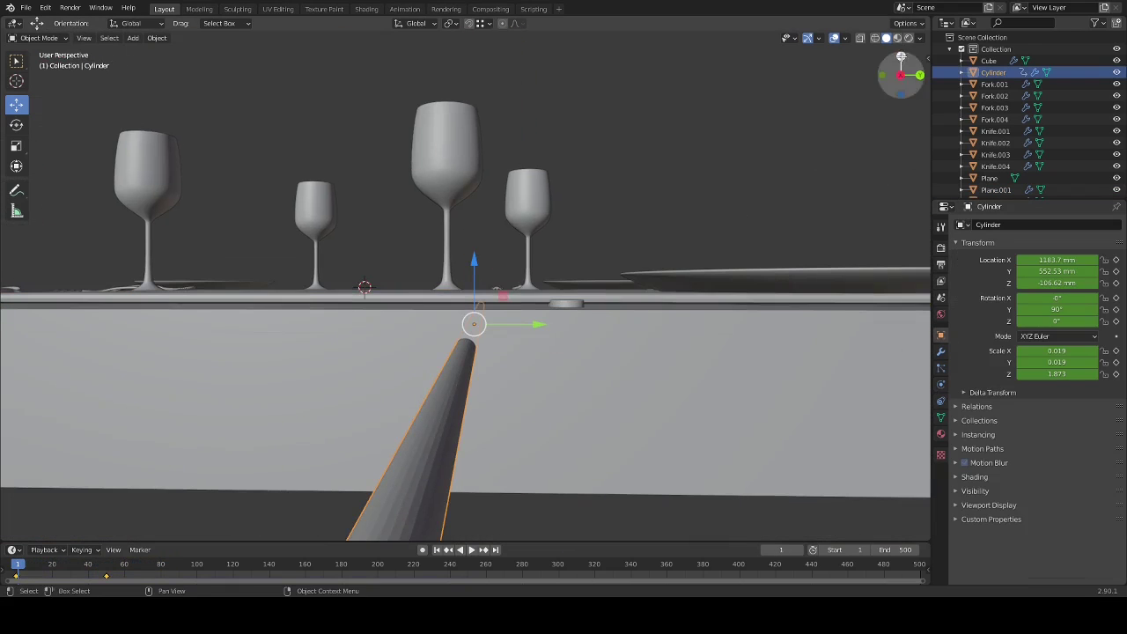
# - Reposition the lifting cylinder relative to the napkin in the right orthographic view
pyautogui.press('KP_3')
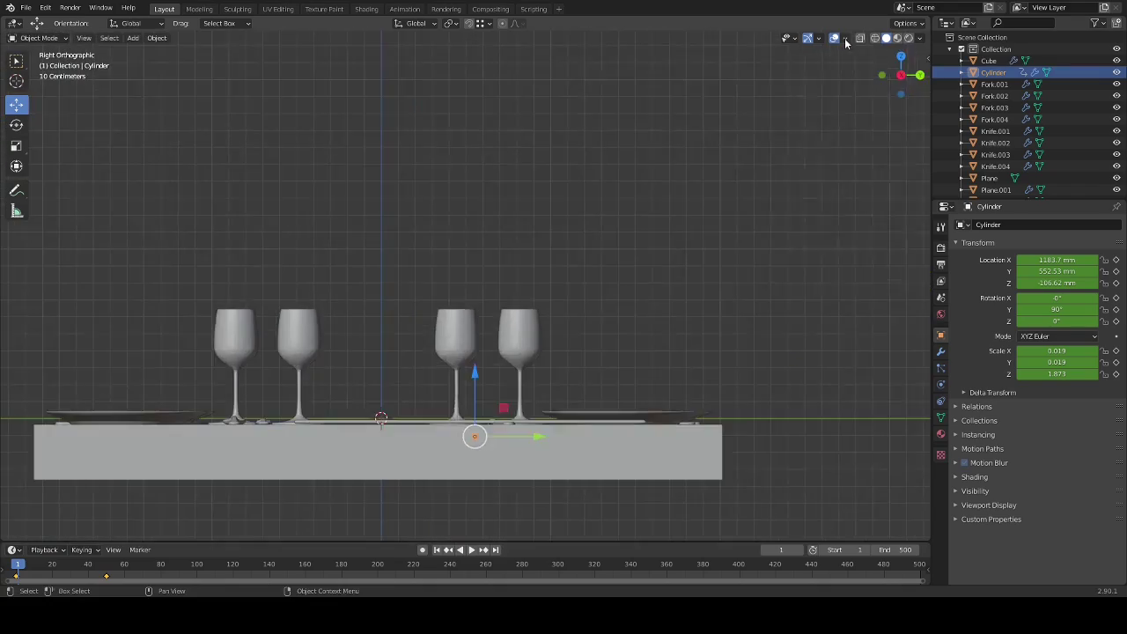
pyautogui.hotkey('shift', 'Tab')
pyautogui.press('g')
pyautogui.click(626, 231)
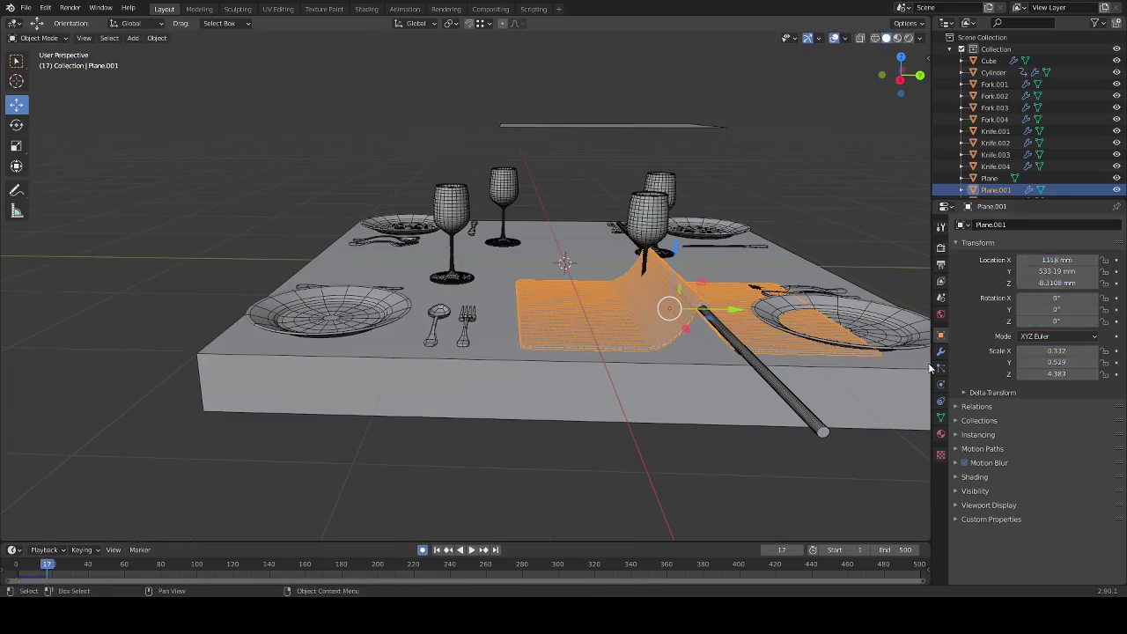
# - Retime the cylinder's frame 100 keyframe to extend its folding motion to frame 150, and check the table's collision physics
pyautogui.click(941, 351)
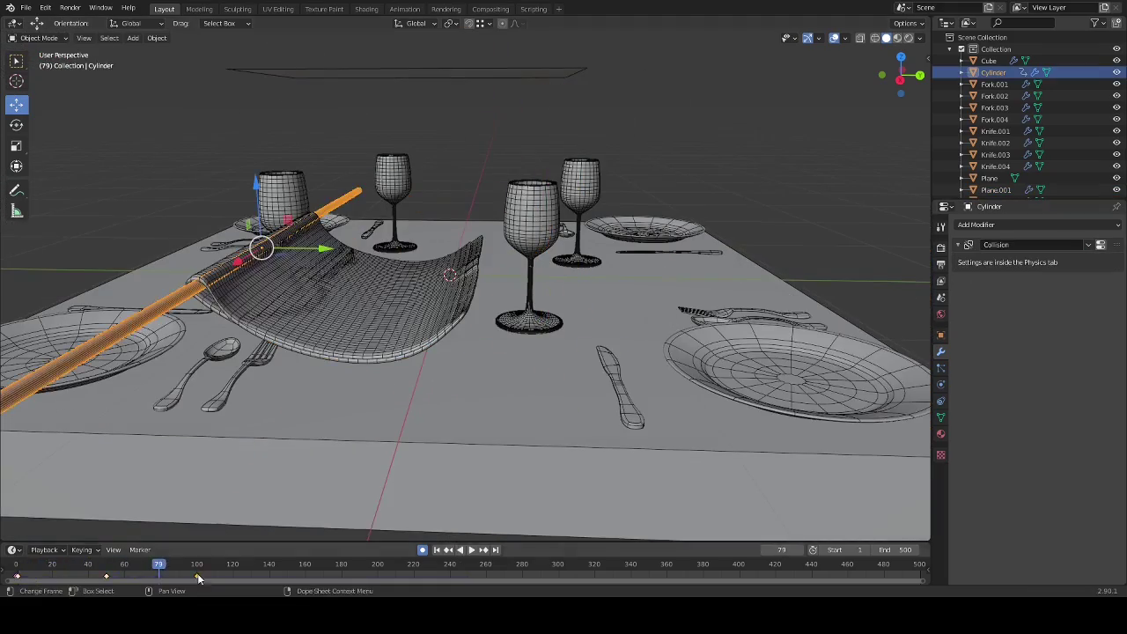
pyautogui.moveTo(198, 575); pyautogui.dragTo(274, 564)
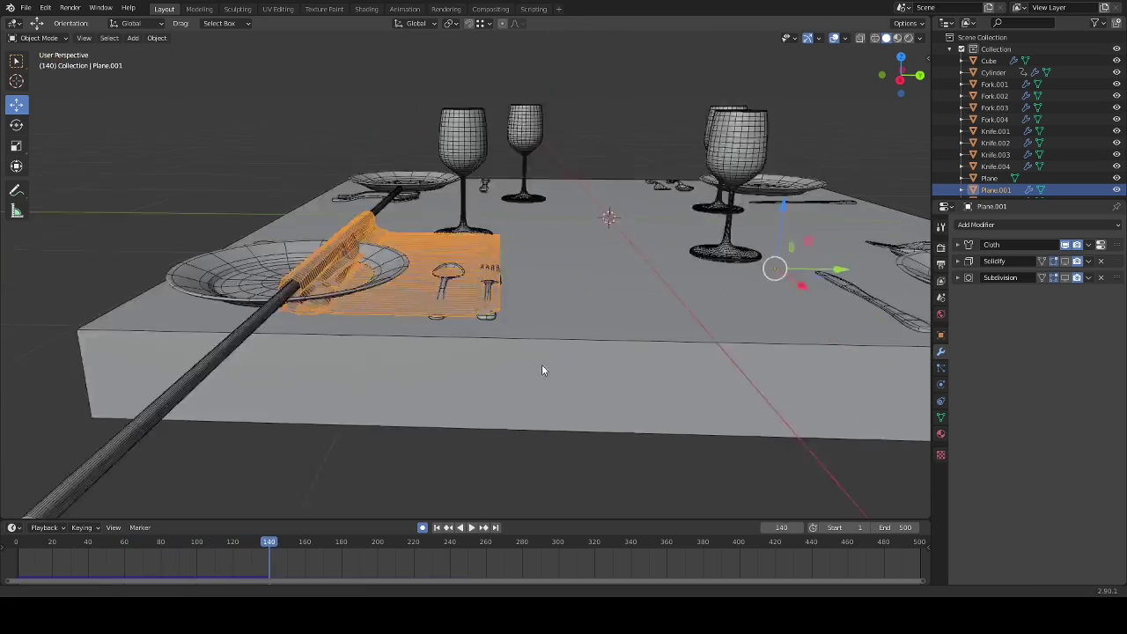
pyautogui.click(204, 543)
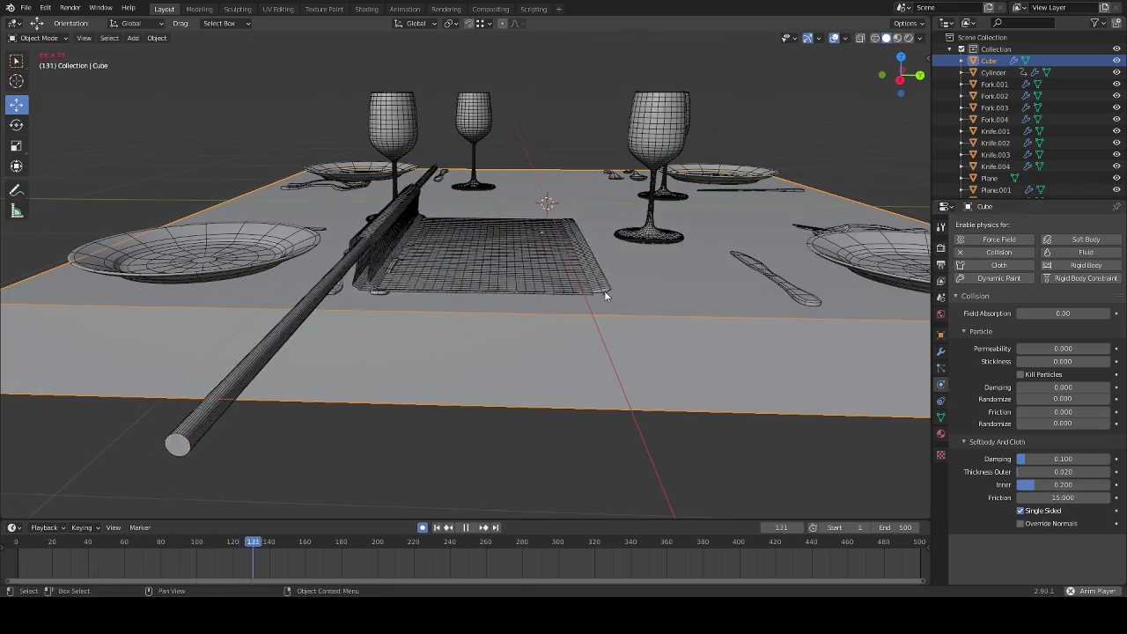
pyautogui.click(1077, 264)
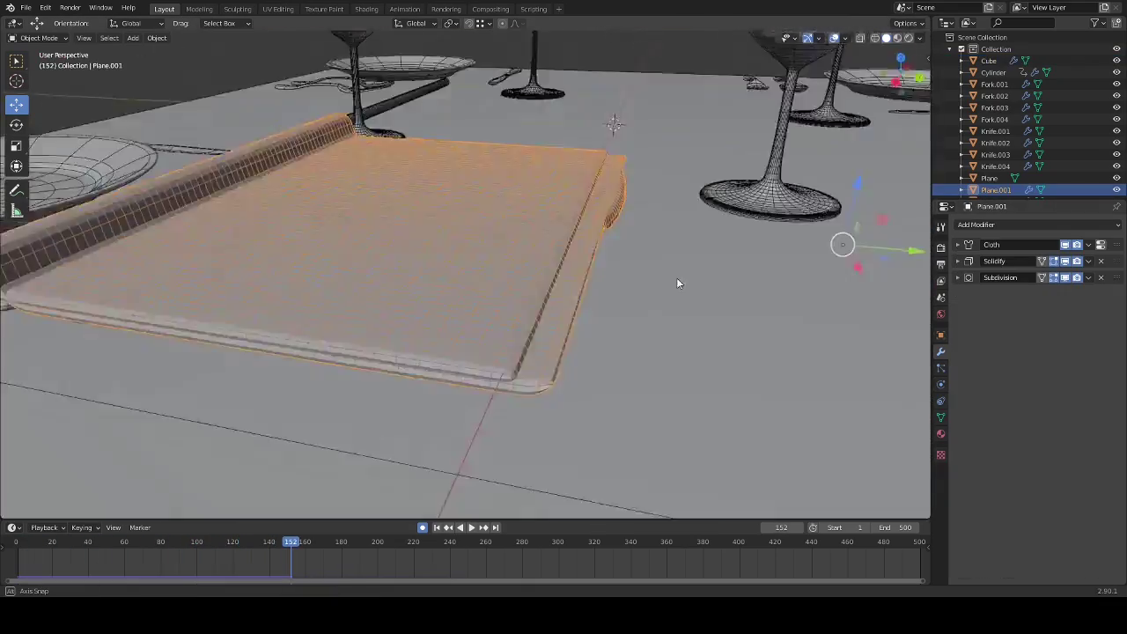
# - Replay the napkin simulation from the first frame and review the cylinder's lifting motion near frame 50
pyautogui.press('space')
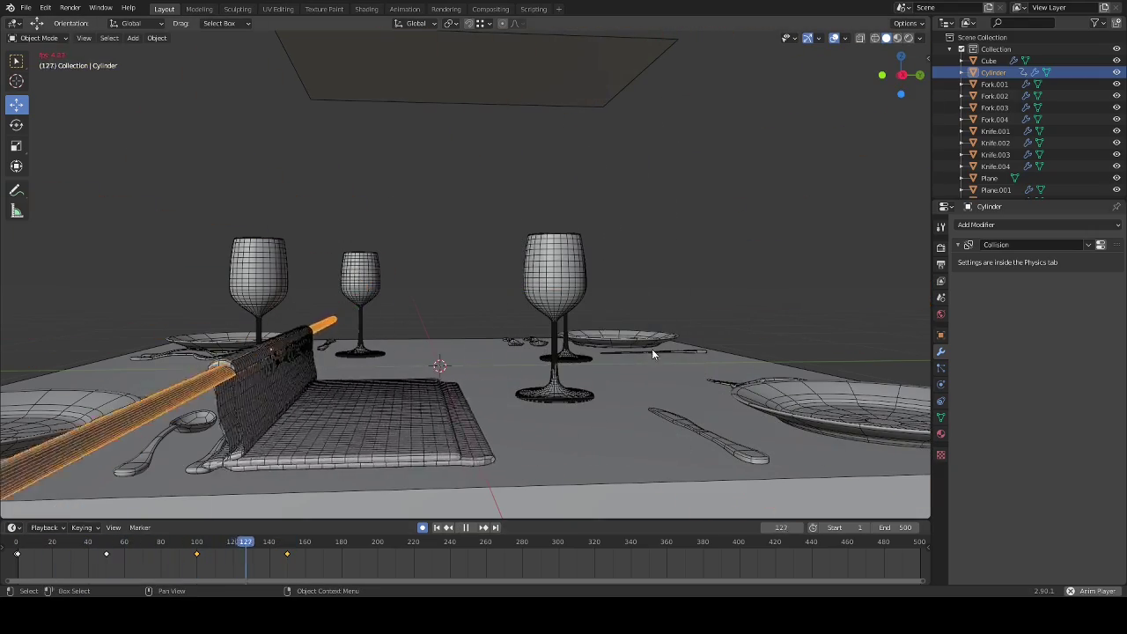
pyautogui.hotkey('shift', 'Left')
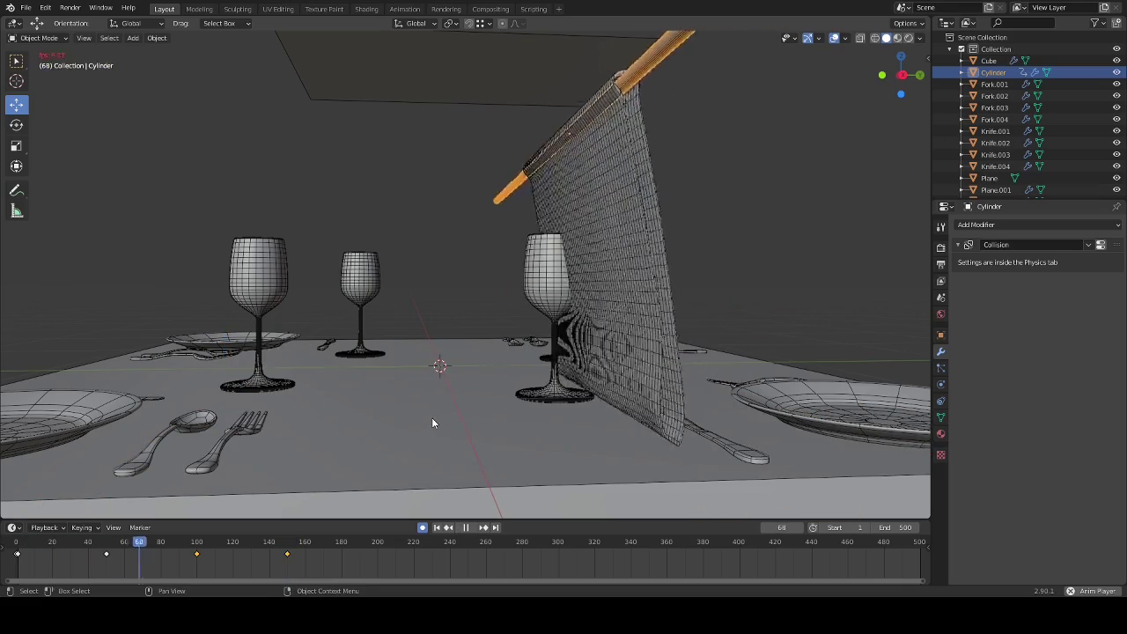
pyautogui.hotkey('shift', 'Left')
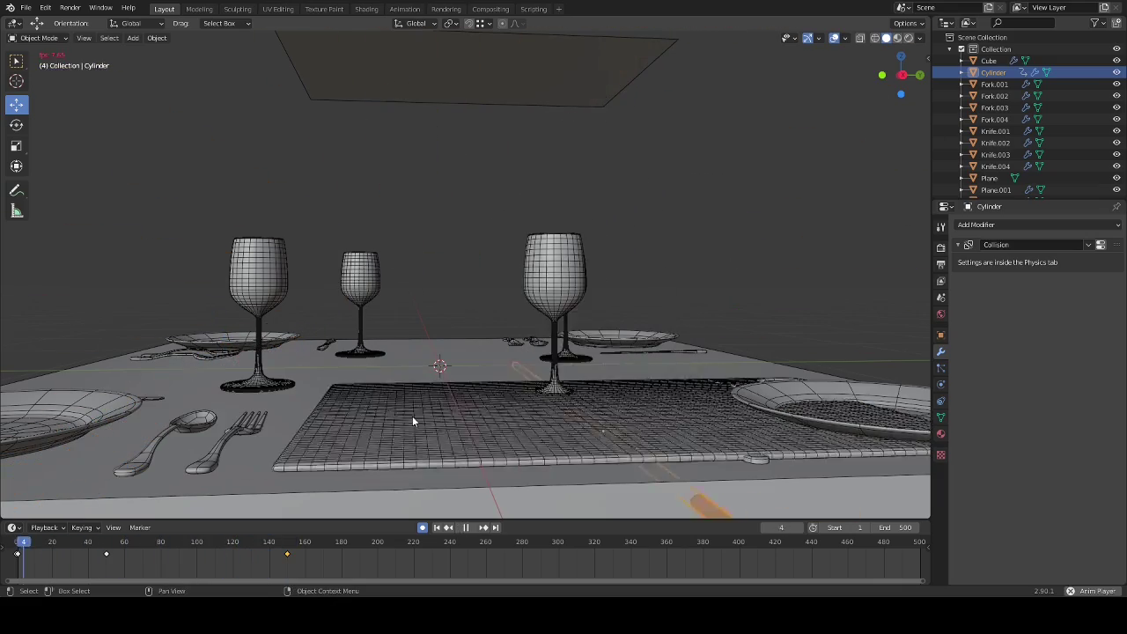
pyautogui.click(109, 543)
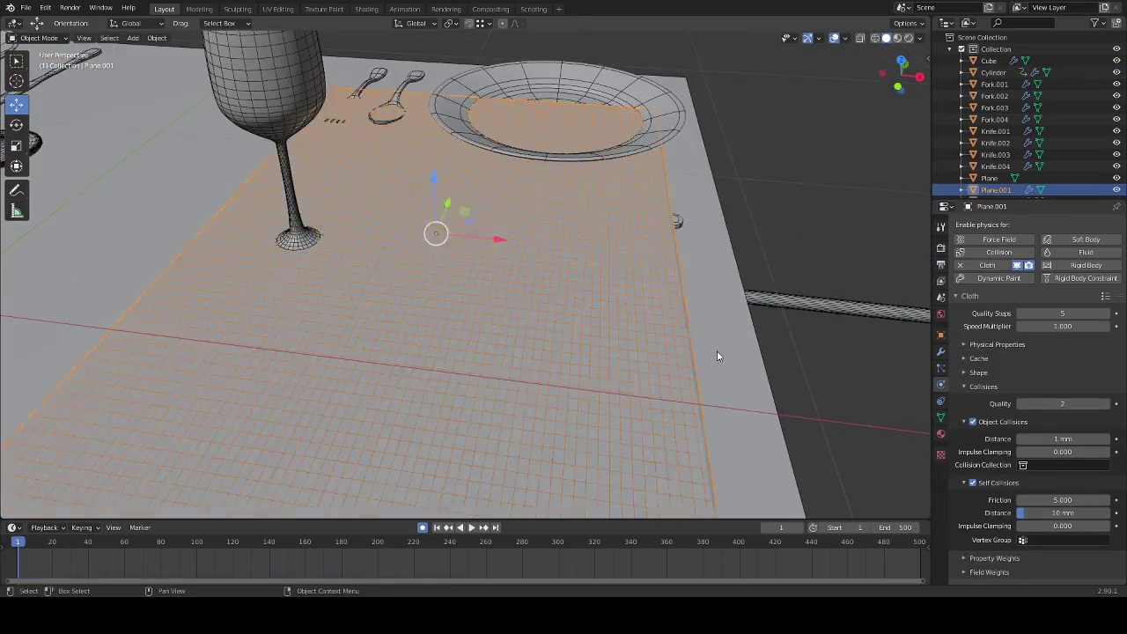
# - Run the cloth simulation to frame 177 and toggle the napkin's Solidify modifier in the viewport to inspect the folded corner
pyautogui.press('space')
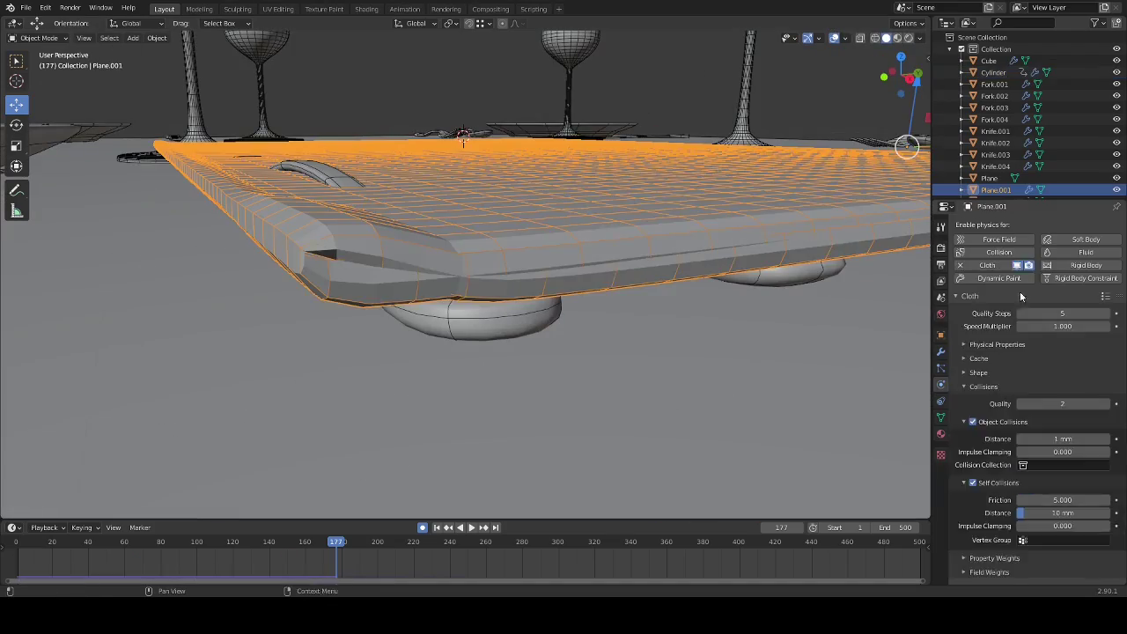
pyautogui.click(941, 351)
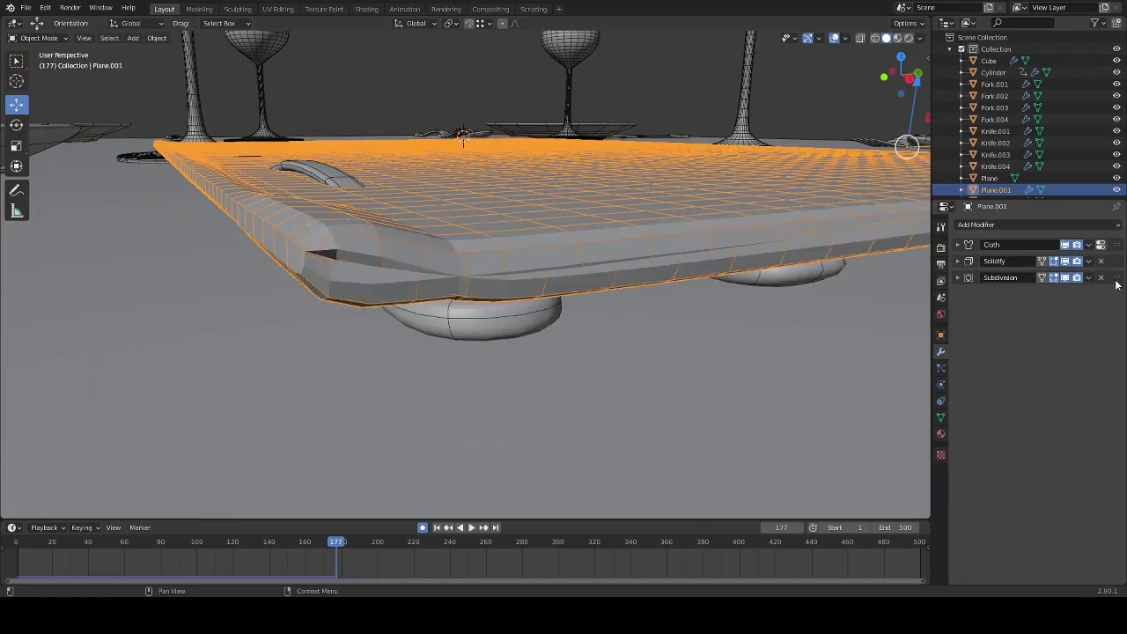
pyautogui.click(1064, 262)
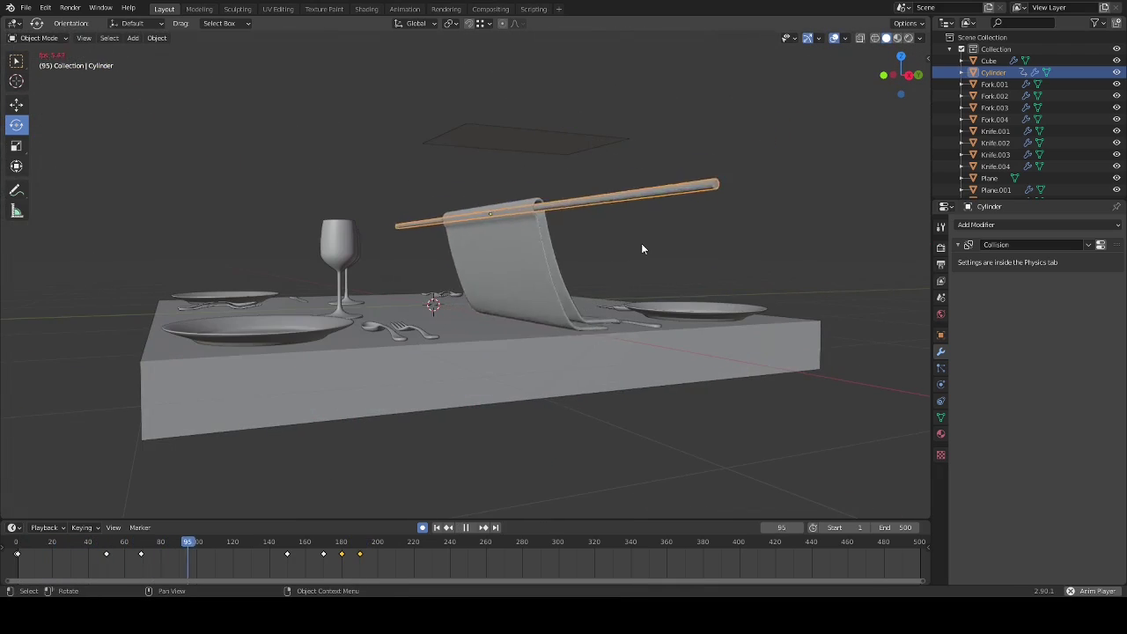
# - Play the second fold and examine the cylinder's transform and the hanging napkin from several angles
pyautogui.press('space')
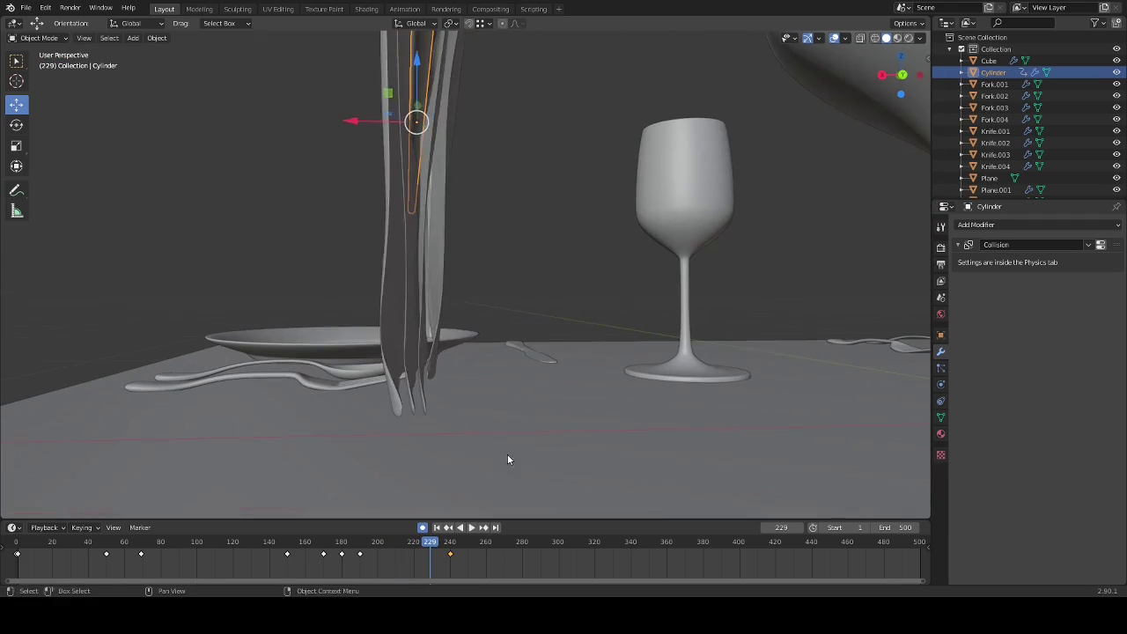
pyautogui.click(941, 334)
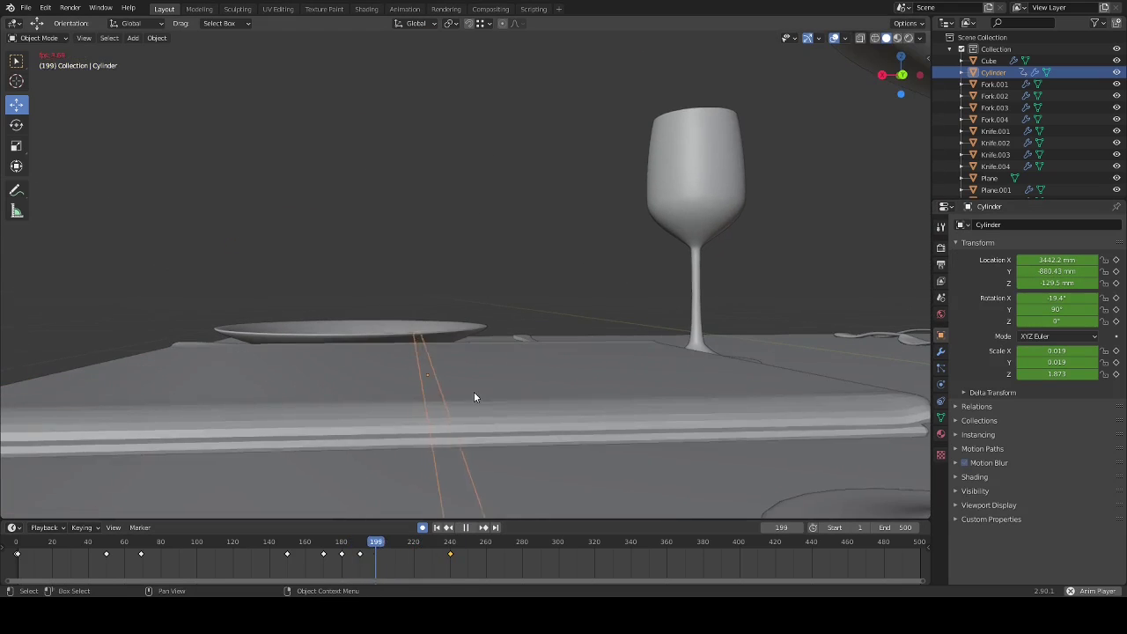
pyautogui.press('space')
pyautogui.moveTo(473, 392); pyautogui.dragTo(653, 300, button='middle')
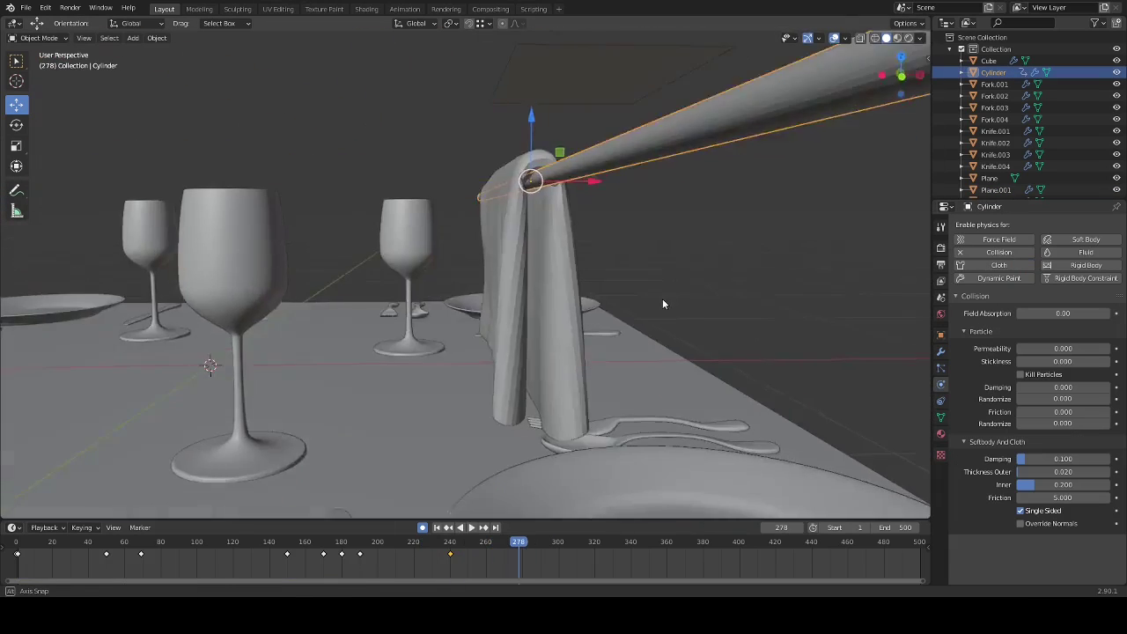
pyautogui.moveTo(662, 298); pyautogui.dragTo(571, 354, button='middle')
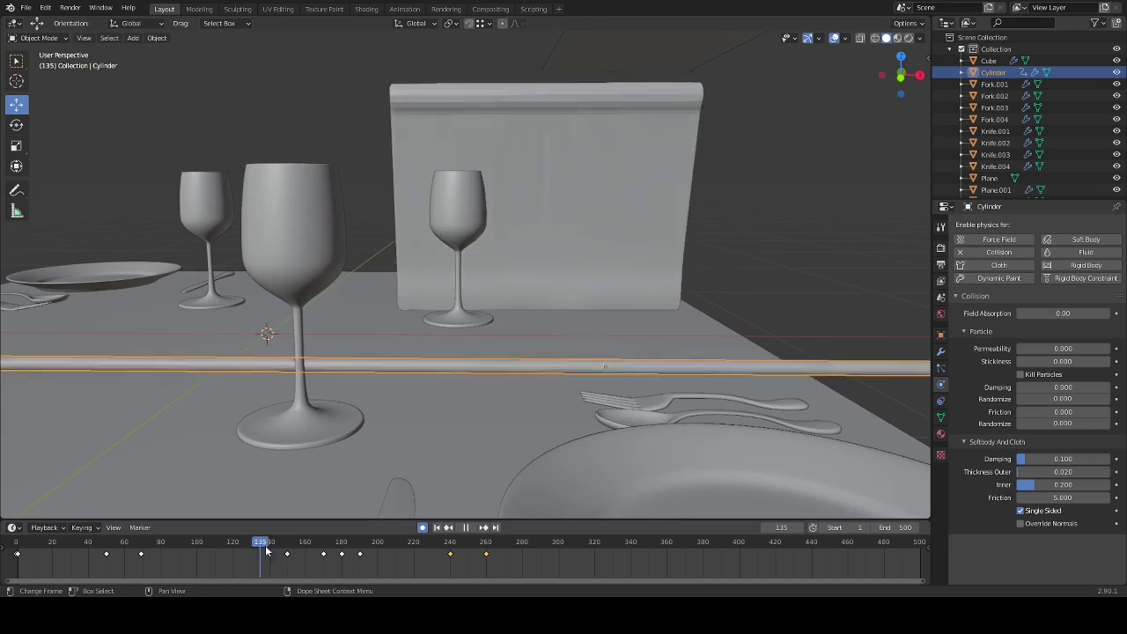
# - Scrub the animation to frame 260 and replay the simulation to examine how the napkin falls from the cylinder
pyautogui.moveTo(259, 547); pyautogui.dragTo(486, 556)
pyautogui.moveTo(601, 501); pyautogui.dragTo(630, 179, button='middle')
pyautogui.press('space')
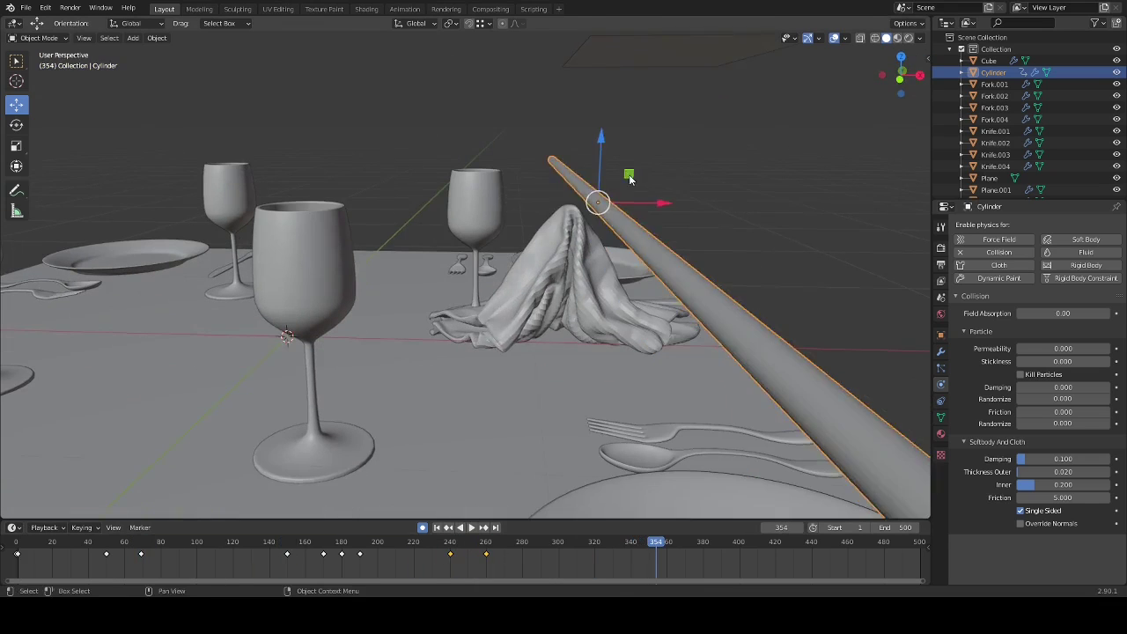
pyautogui.hotkey('shift', 'Left')
pyautogui.press('space')
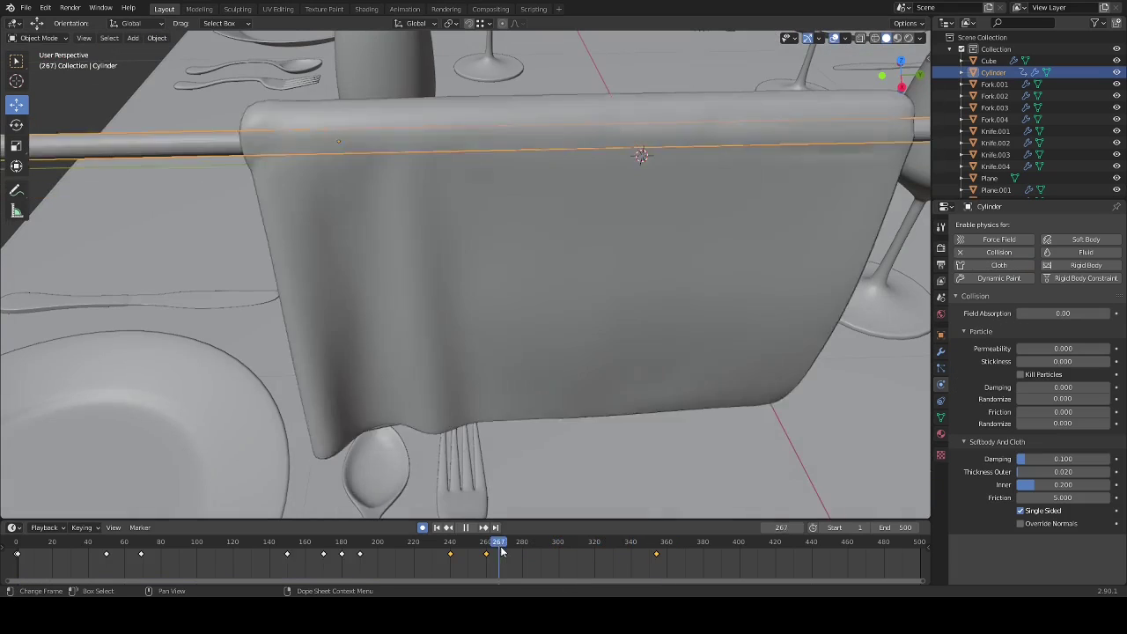
# - Move the cylinder's frame 354 keyframe to frame 360, and slide the cylinder about -2949 mm along Y at frame 380
pyautogui.click(659, 552)
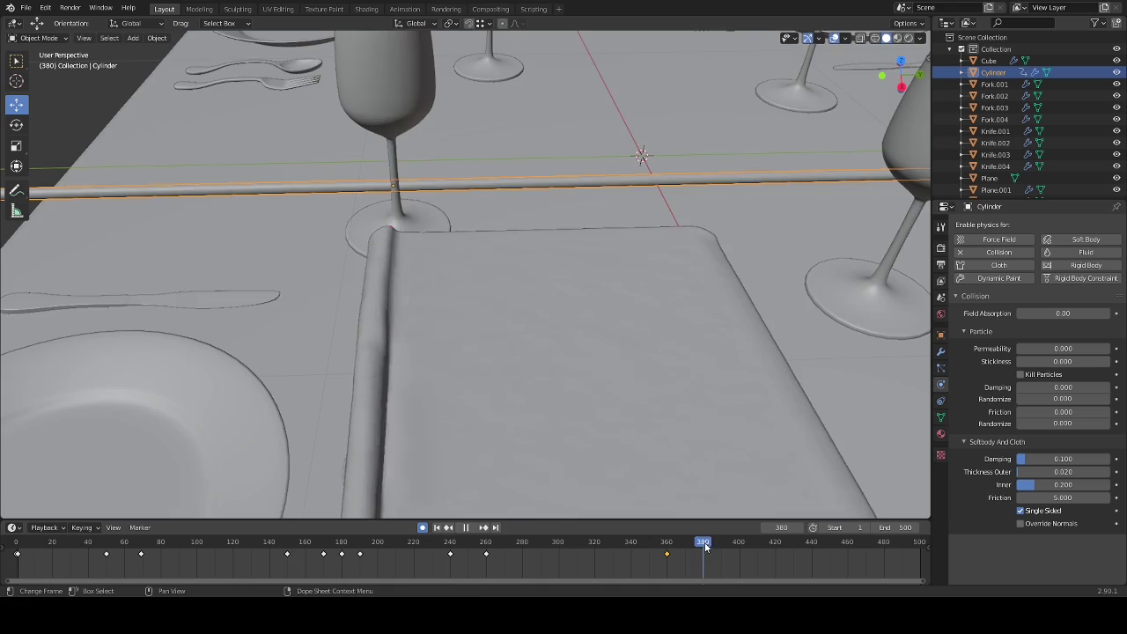
pyautogui.press('space')
pyautogui.press('g')
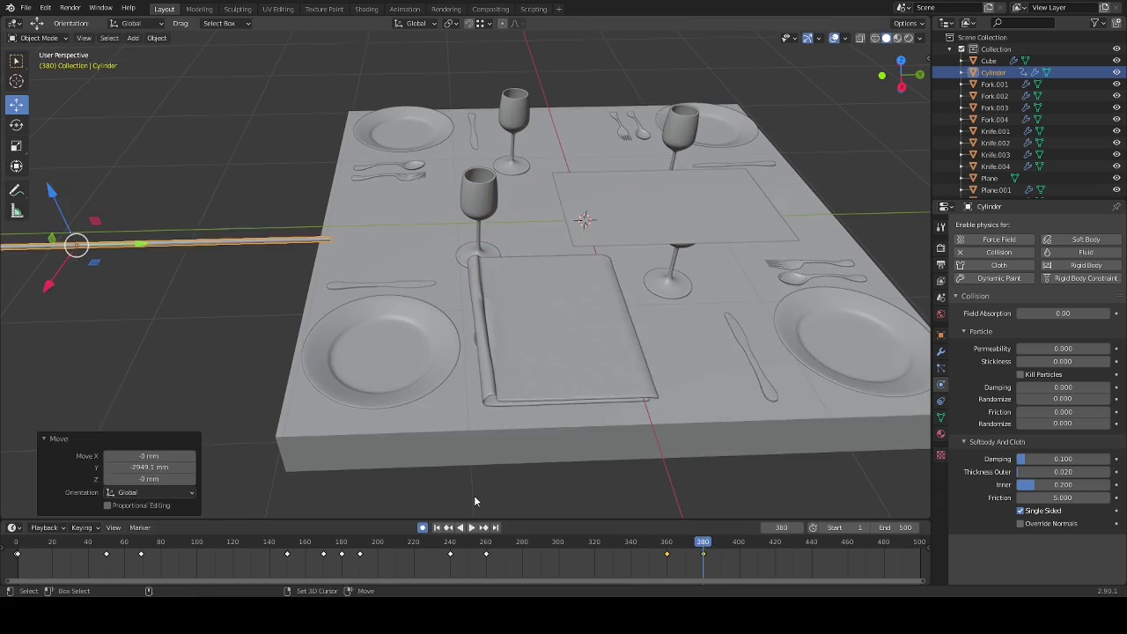
pyautogui.hotkey('shift', 'Left')
pyautogui.press('space')
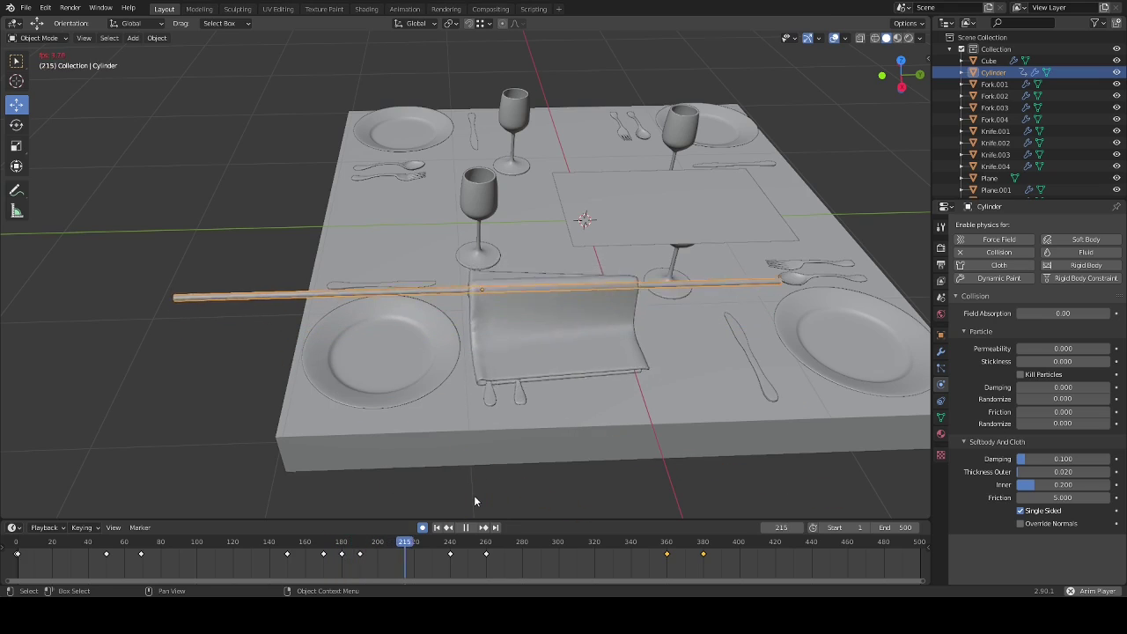
# - Examine the cylinder's withdrawal from the folded napkin around frame 361, and return to about frame 354
pyautogui.moveTo(474, 501); pyautogui.dragTo(641, 304, button='middle')
pyautogui.scroll(5, 681, 314)
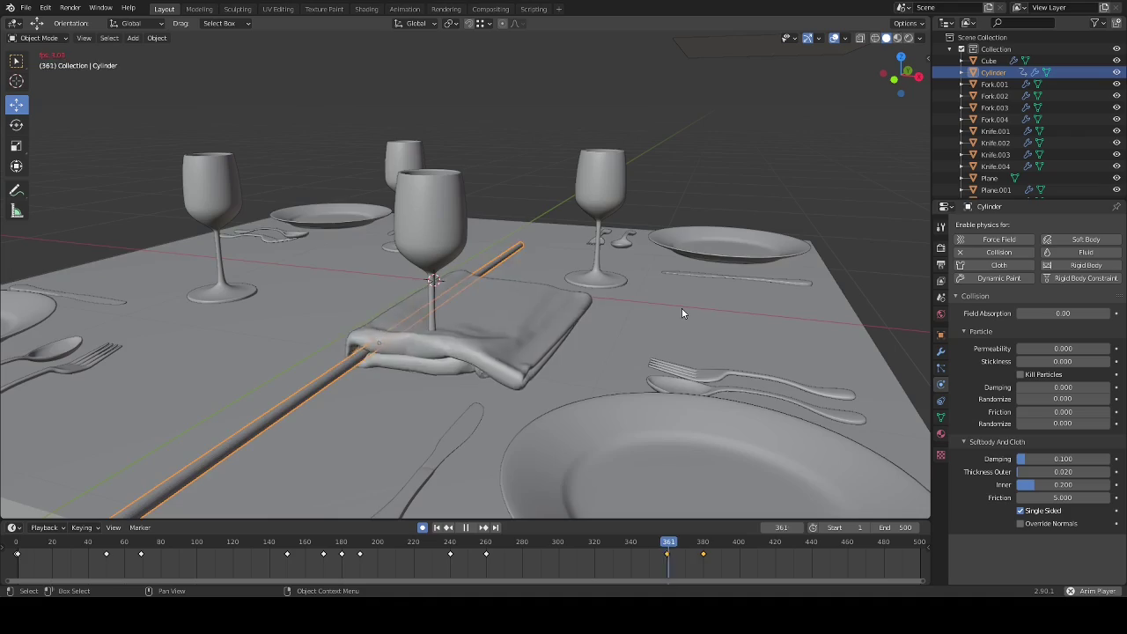
pyautogui.moveTo(681, 308); pyautogui.dragTo(570, 341, button='middle')
pyautogui.press('space')
pyautogui.click(656, 541)
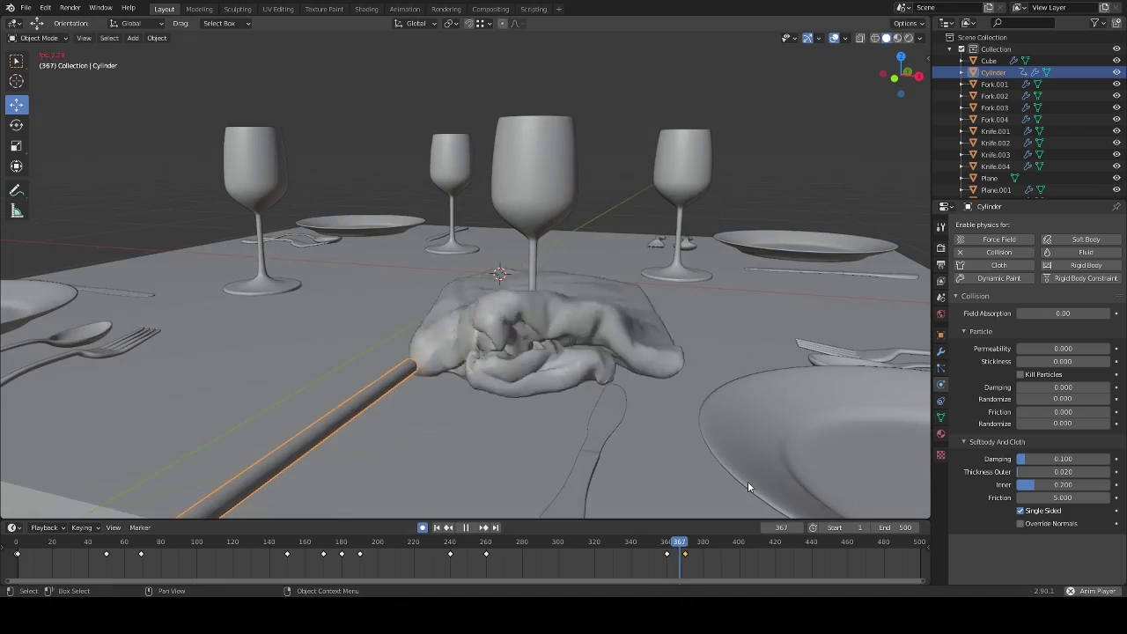
# - Replay the faster withdrawal ending at frame 370 and inspect up close where the cylinder touches the napkin fold
pyautogui.moveTo(747, 487); pyautogui.dragTo(528, 379, button='middle')
pyautogui.press('Escape')
pyautogui.scroll(5, 553, 337)
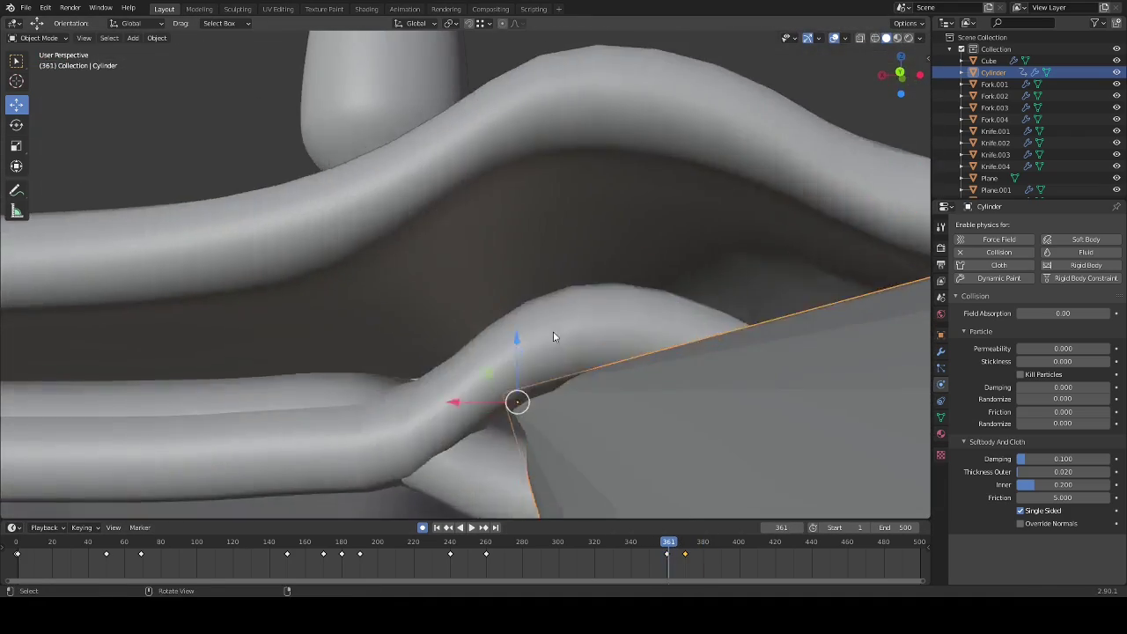
pyautogui.press('space')
pyautogui.scroll(-5, 553, 337)
pyautogui.moveTo(553, 336); pyautogui.dragTo(656, 326, button='middle')
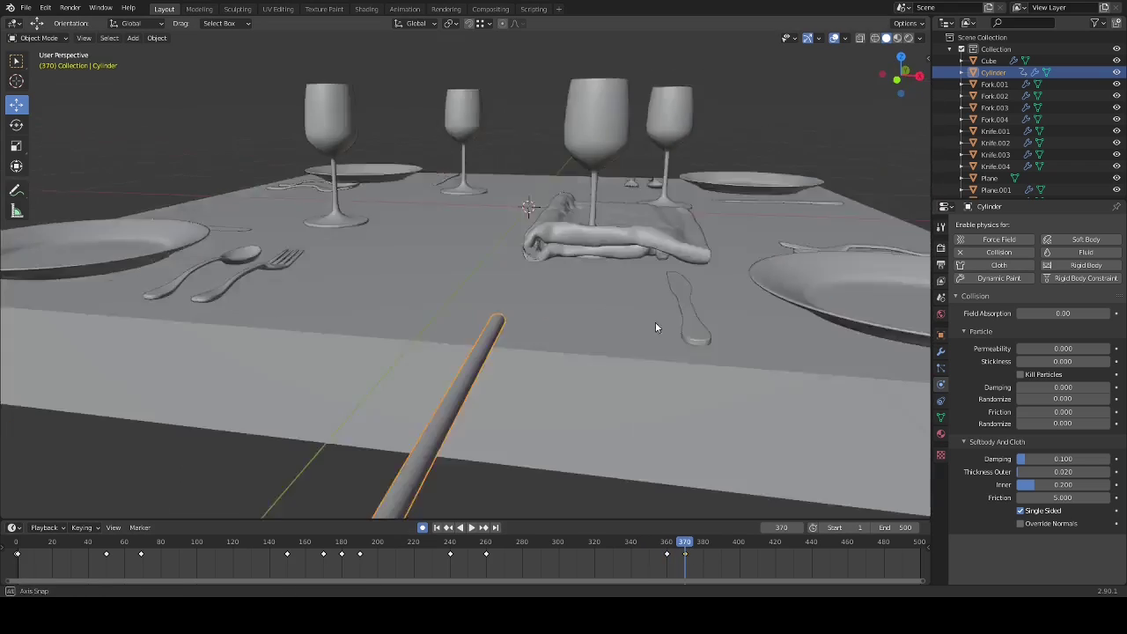
# - Scale the cylinder's thickness down to nearly zero at frame 370 and check its transform values at frame 369
pyautogui.scroll(5, 656, 327)
pyautogui.press('s')
pyautogui.click(593, 257)
pyautogui.moveTo(593, 256); pyautogui.dragTo(679, 307, button='middle')
pyautogui.scroll(2, 678, 308)
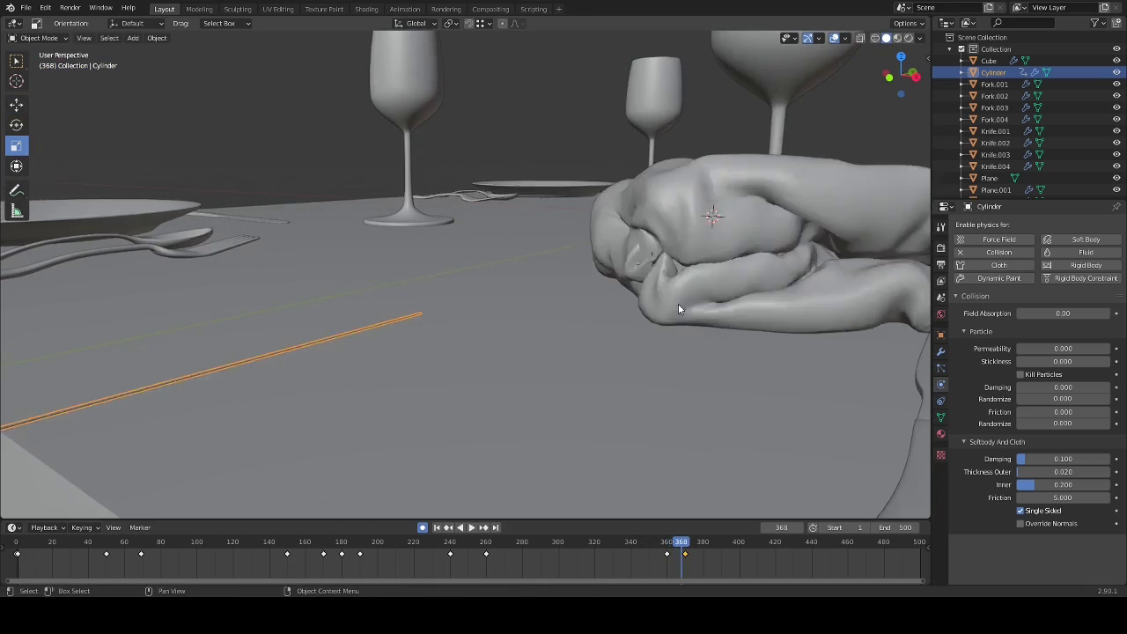
pyautogui.scroll(-5, 678, 308)
pyautogui.press('Down')
pyautogui.click(940, 335)
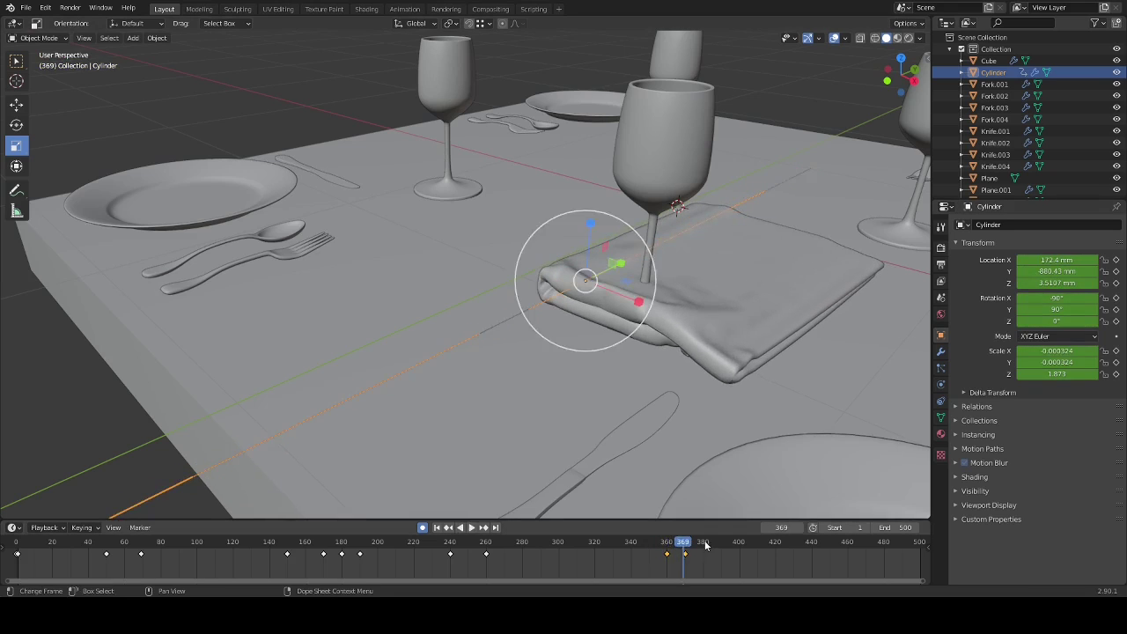
# - Set the cylinder's X, Y and Z scale to 0 with a keyframe at frame 370
pyautogui.scroll(-4, 645, 276)
pyautogui.hotkey('shift', 'space')
pyautogui.press('g')
pyautogui.moveTo(647, 293)
pyautogui.mouseDown(button='middle')
pyautogui.moveTo(537, 248)
pyautogui.moveTo(652, 303)
pyautogui.mouseUp(button='middle')
pyautogui.keyDown('alt'); pyautogui.scroll(-10, 735, 455); pyautogui.keyUp('alt')
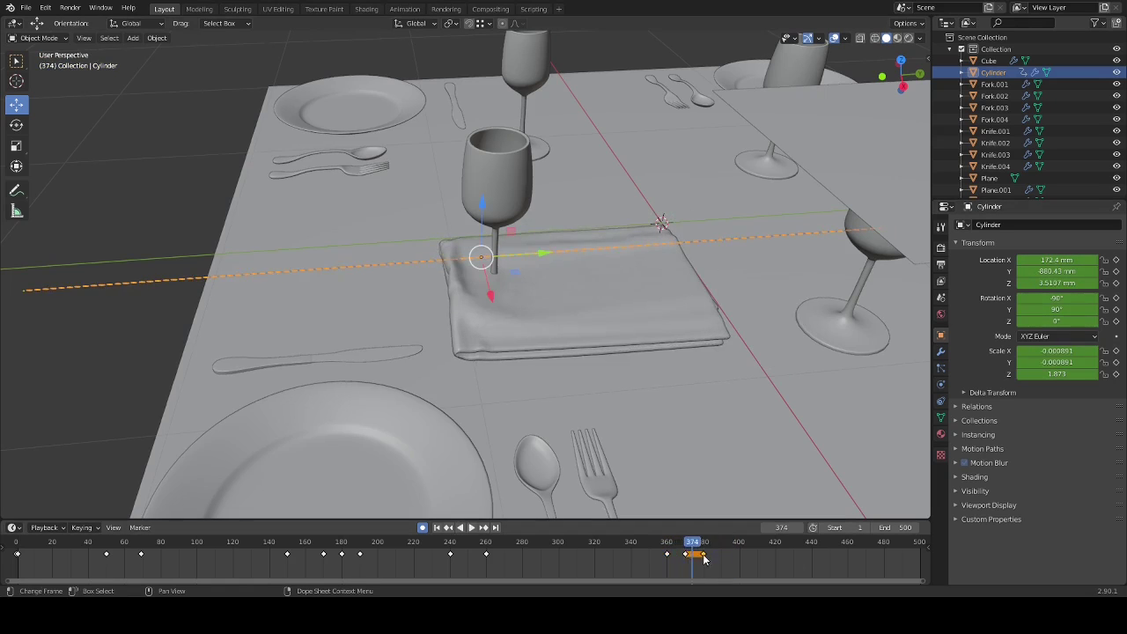
pyautogui.press('Return')
pyautogui.moveTo(845, 378); pyautogui.dragTo(753, 402, button='middle')
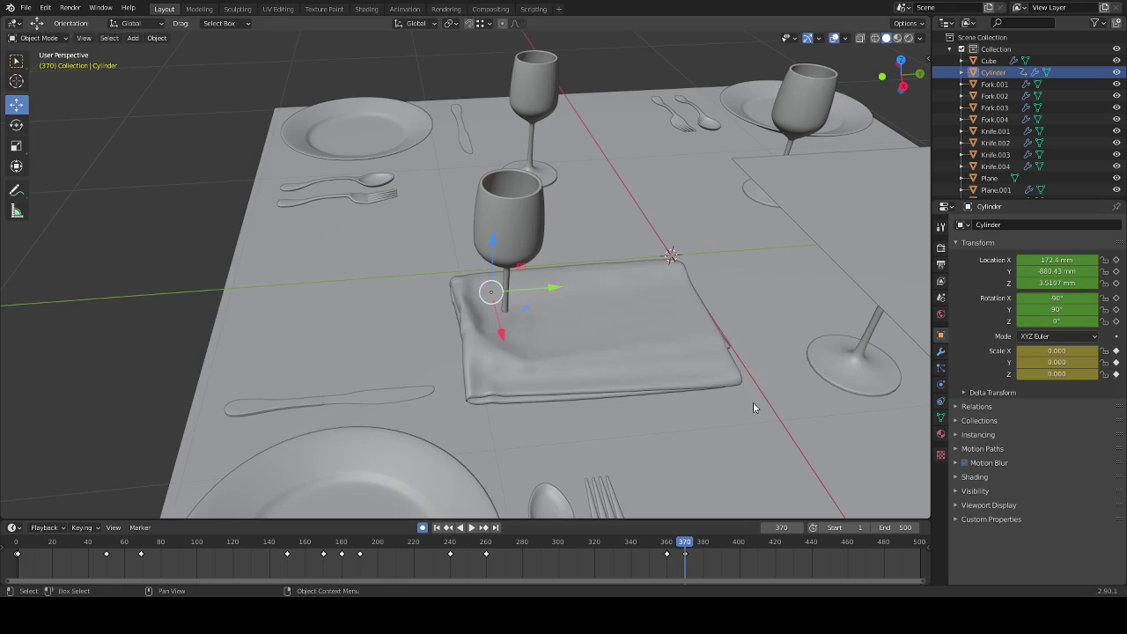
pyautogui.keyDown('alt'); pyautogui.scroll(-5, 664, 504); pyautogui.keyUp('alt')
# - Replay the cloth simulation up to frame 365 and inspect the folded napkin around the cylinder
pyautogui.press('space')
pyautogui.moveTo(567, 339); pyautogui.dragTo(612, 296, button='middle')
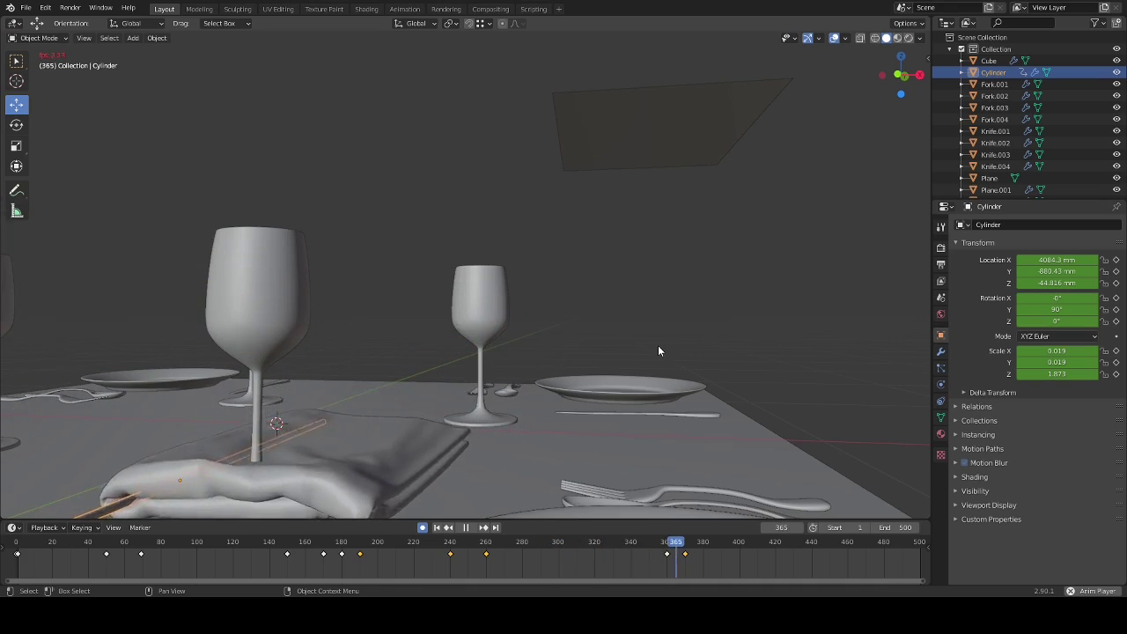
pyautogui.press('space')
pyautogui.moveTo(657, 350); pyautogui.dragTo(471, 348, button='middle')
# - Set the end of the napkin's cloth simulation cache to frame 380
pyautogui.click(995, 189)
pyautogui.click(940, 385)
pyautogui.click(1032, 413)
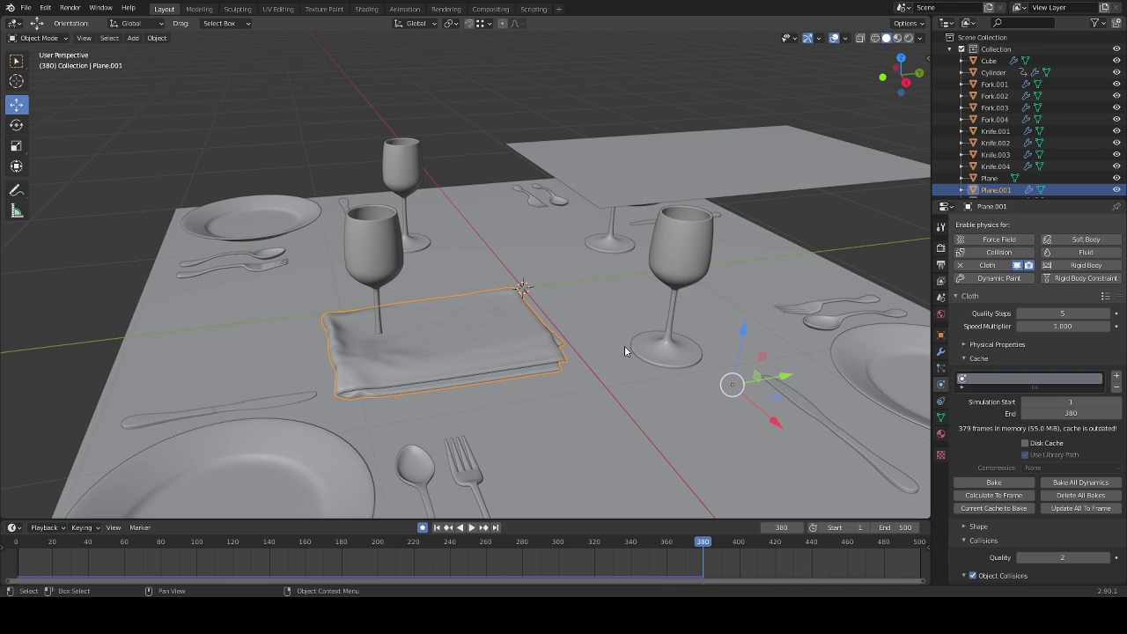
# - Duplicate the folded napkin in place
pyautogui.click(940, 352)
pyautogui.hotkey('shift', 'd')
pyautogui.press('Escape')
# - Isolate the flat plane hovering above the table, restore the full view, and try to reset the plane's location
pyautogui.click(704, 172)
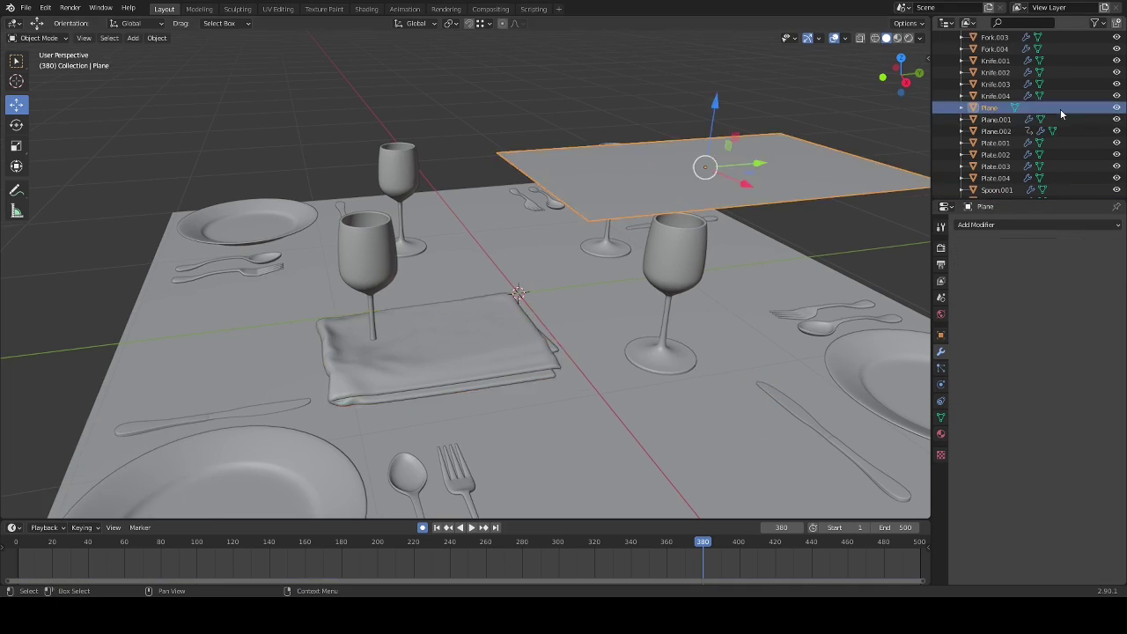
pyautogui.scroll(-5, 465, 273)
pyautogui.press('KP_Divide')
pyautogui.press('KP_Divide')
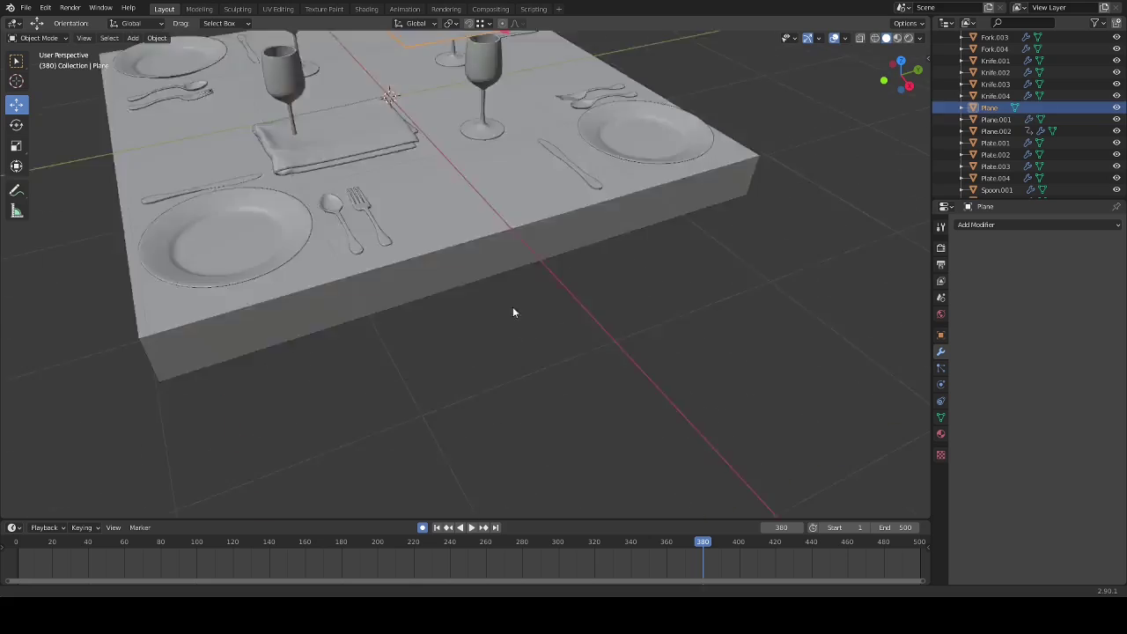
pyautogui.hotkey('alt', 'g')
pyautogui.press('g')
pyautogui.press('Escape')
# - Apply the Cloth modifier to the folded napkin at frame 380
pyautogui.click(1088, 244)
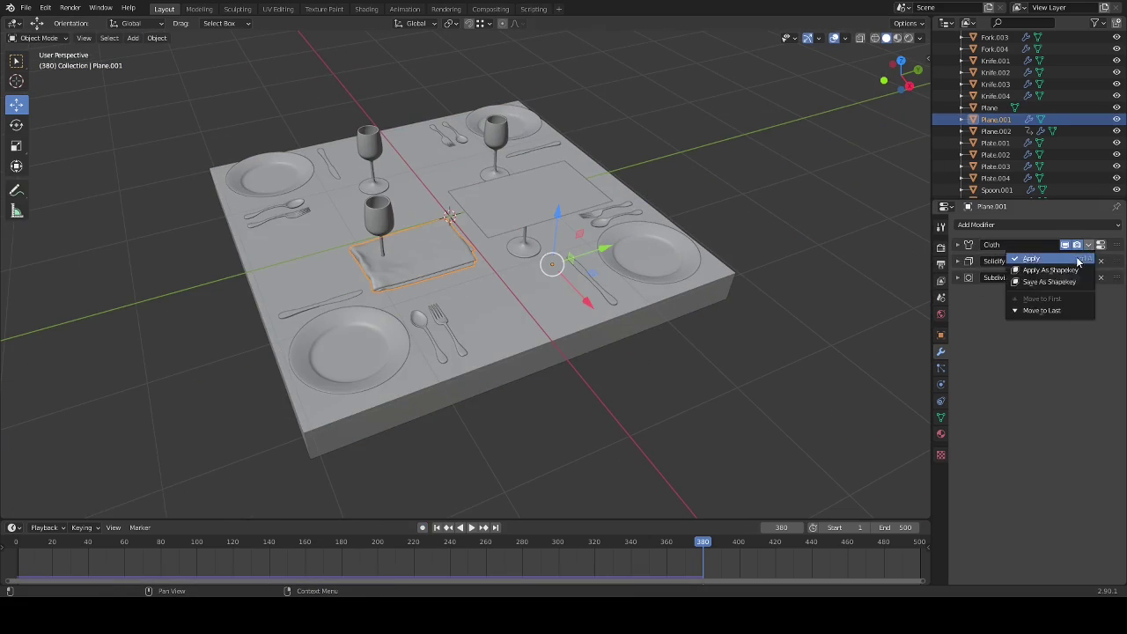
pyautogui.click(1085, 263)
pyautogui.click(325, 563)
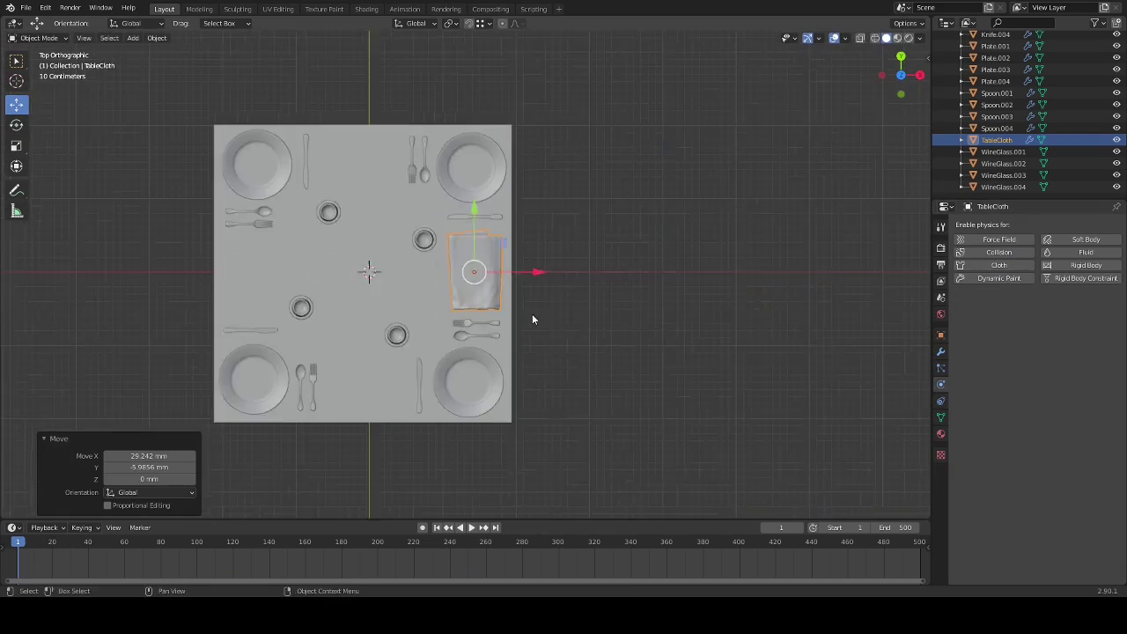
# - Arrange copies of the folded napkin in top view so each of the four place settings has one beside its cutlery
pyautogui.click(434, 163)
pyautogui.moveTo(480, 132); pyautogui.dragTo(564, 145)
pyautogui.click(434, 414)
pyautogui.click(483, 509)
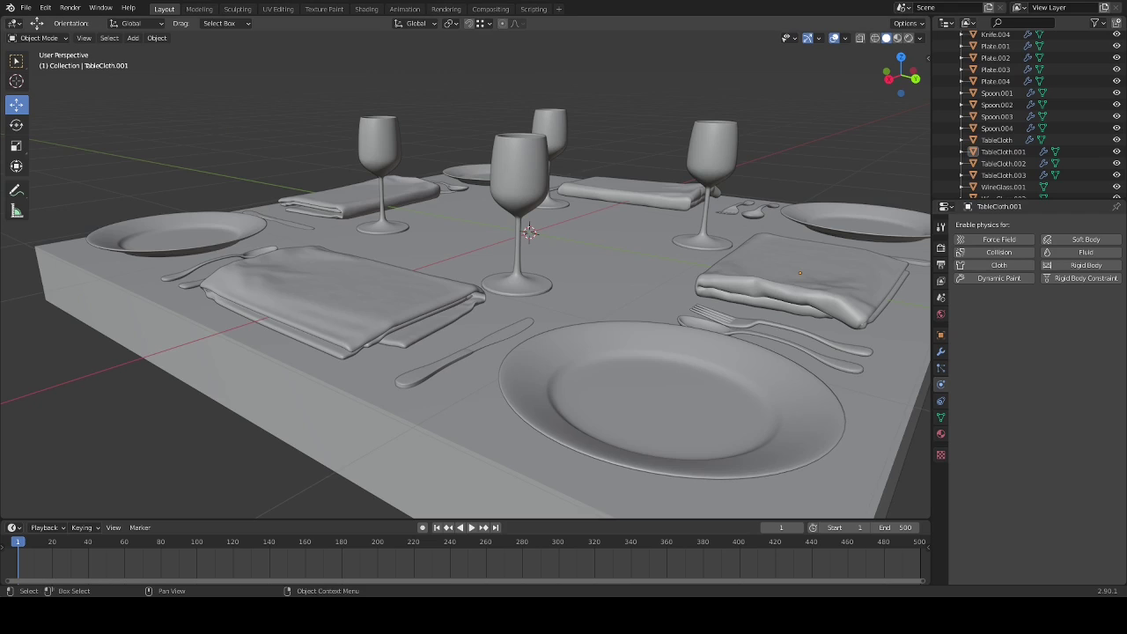
# - Rename the folded cloths as Napkin to Napkin.003 and assign the shared Napkin material to each of them
pyautogui.click(940, 433)
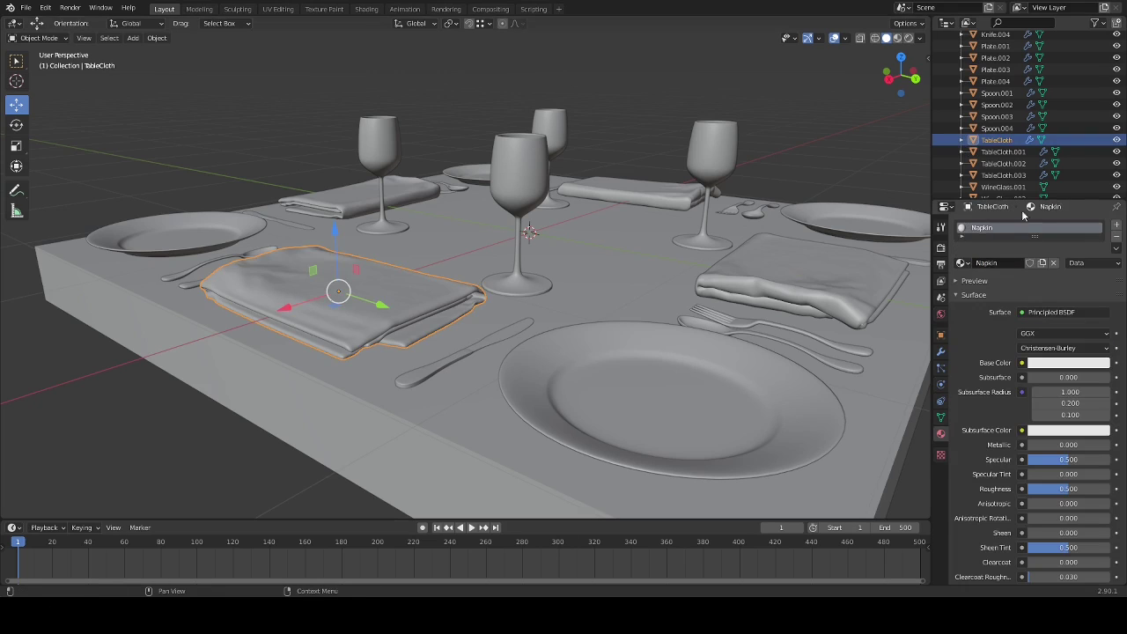
pyautogui.doubleClick(1008, 155)
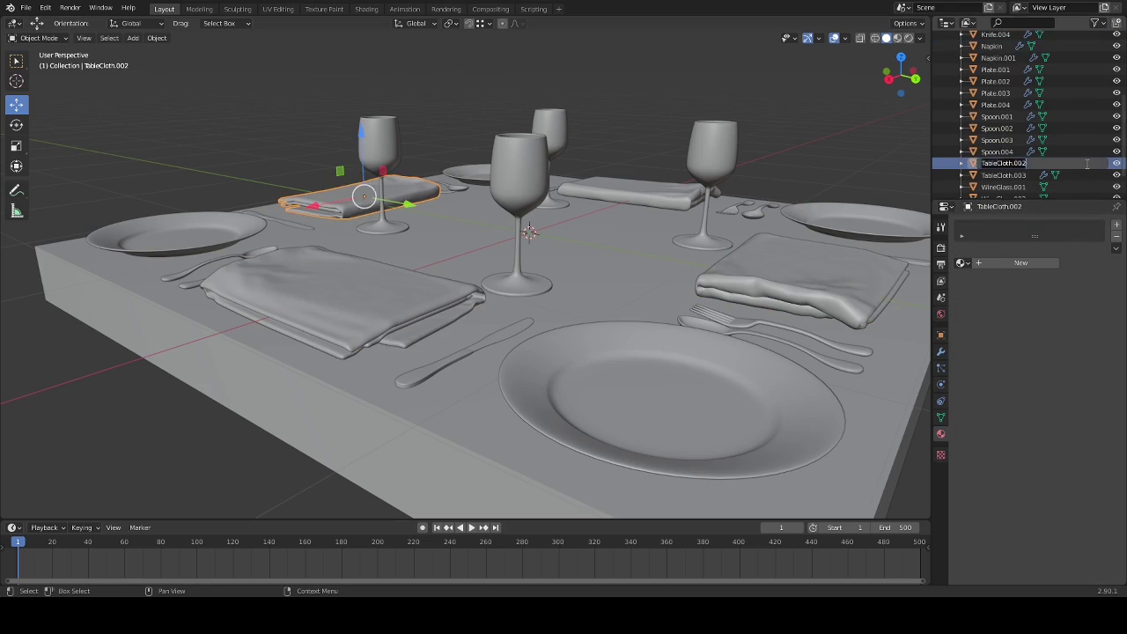
pyautogui.scroll(-5, 1071, 100)
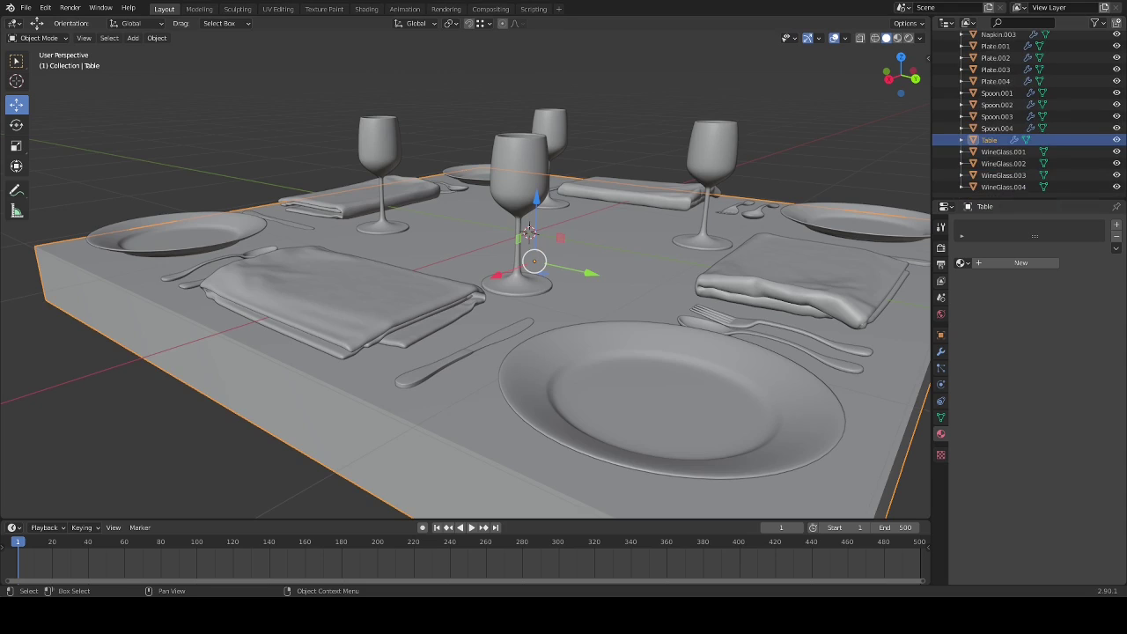
pyautogui.click(961, 263)
pyautogui.click(995, 280)
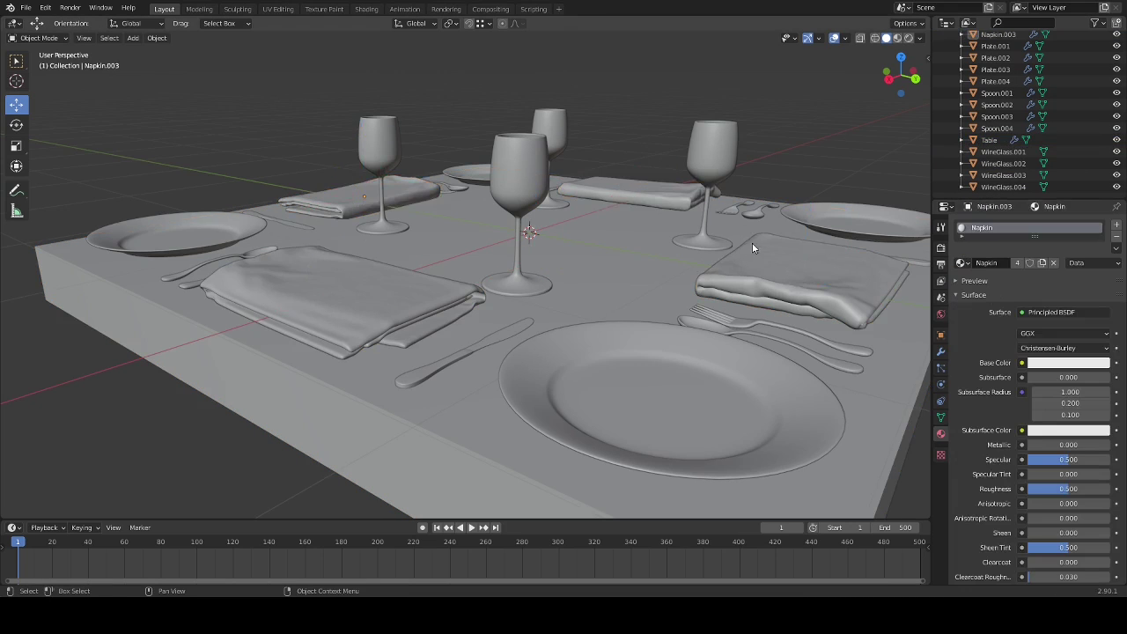
# - Add a plane at table-top height and scale it up so it extends well beyond all four table edges
pyautogui.scroll(-8, 519, 280)
pyautogui.hotkey('shift', 'a')
pyautogui.click(634, 282)
pyautogui.press('s')
pyautogui.click(662, 350)
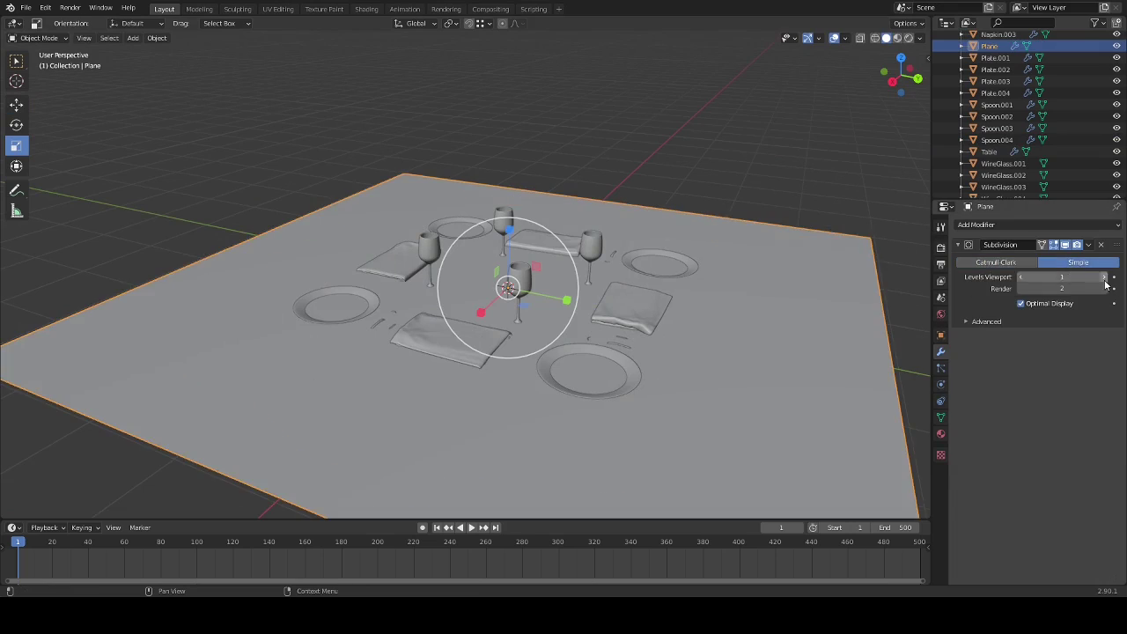
# - Give the large plane Cloth physics, a Solidify modifier 5 mm thick and a Catmull-Clark Subdivision modifier
pyautogui.click(941, 388)
pyautogui.click(999, 265)
pyautogui.click(940, 351)
pyautogui.click(1030, 225)
pyautogui.click(819, 352)
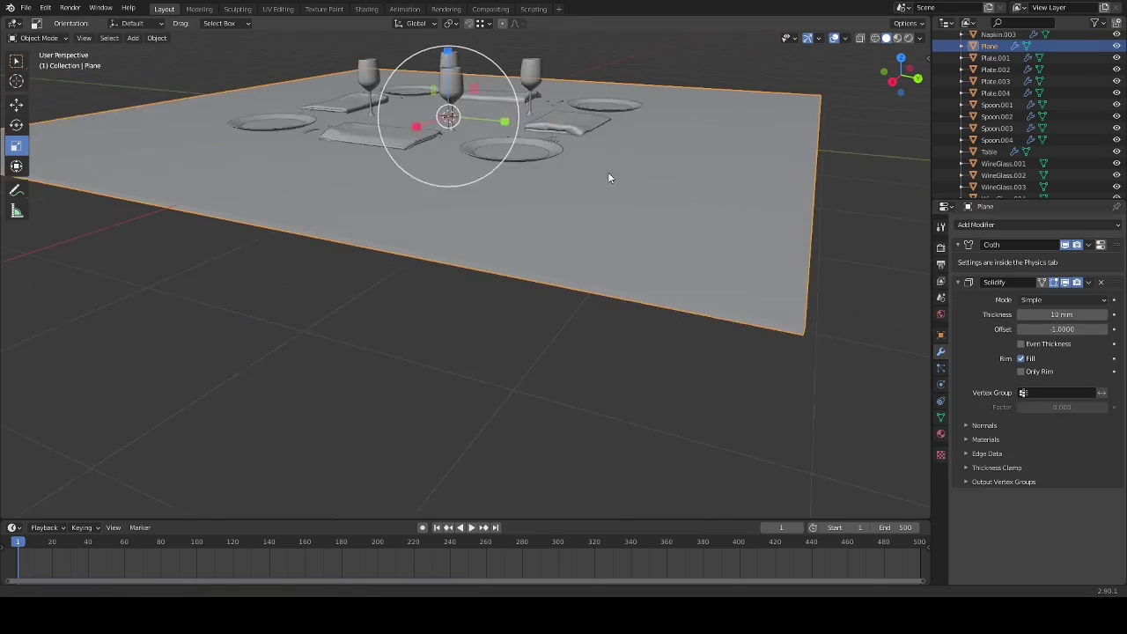
pyautogui.click(1030, 225)
pyautogui.click(819, 361)
# - Shade the plane smooth and play the simulation so it drapes over the table, rerunning it after checking the table's mesh
pyautogui.press('space')
pyautogui.click(156, 38)
pyautogui.press('space')
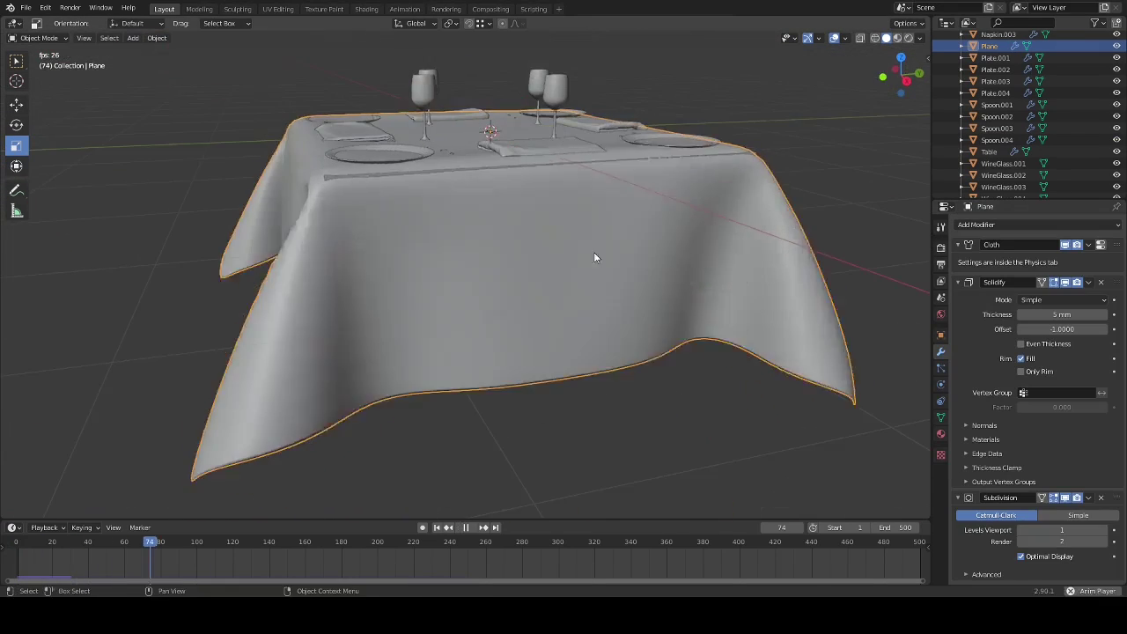
pyautogui.click(596, 255)
pyautogui.press('Tab')
pyautogui.press('Tab')
pyautogui.press('space')
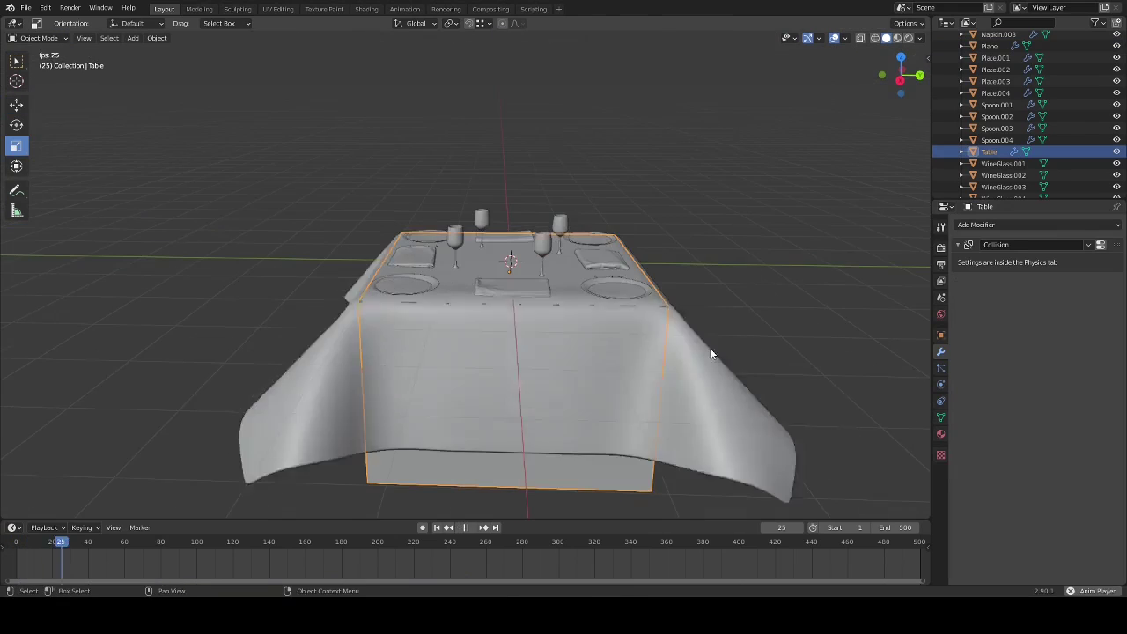
# - Review the draped plane's cloth and collision settings, rerun its simulation and rename it TableCloth
pyautogui.moveTo(709, 348); pyautogui.dragTo(690, 375, button='middle')
pyautogui.click(989, 46)
pyautogui.click(940, 384)
pyautogui.scroll(-5, 966, 398)
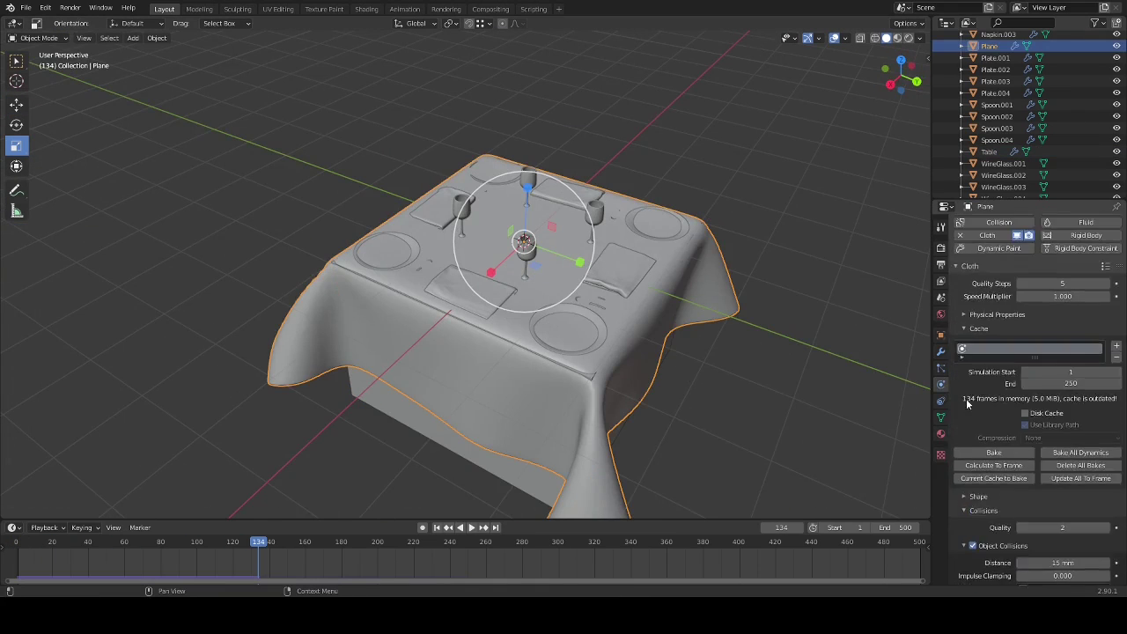
pyautogui.scroll(8, 967, 437)
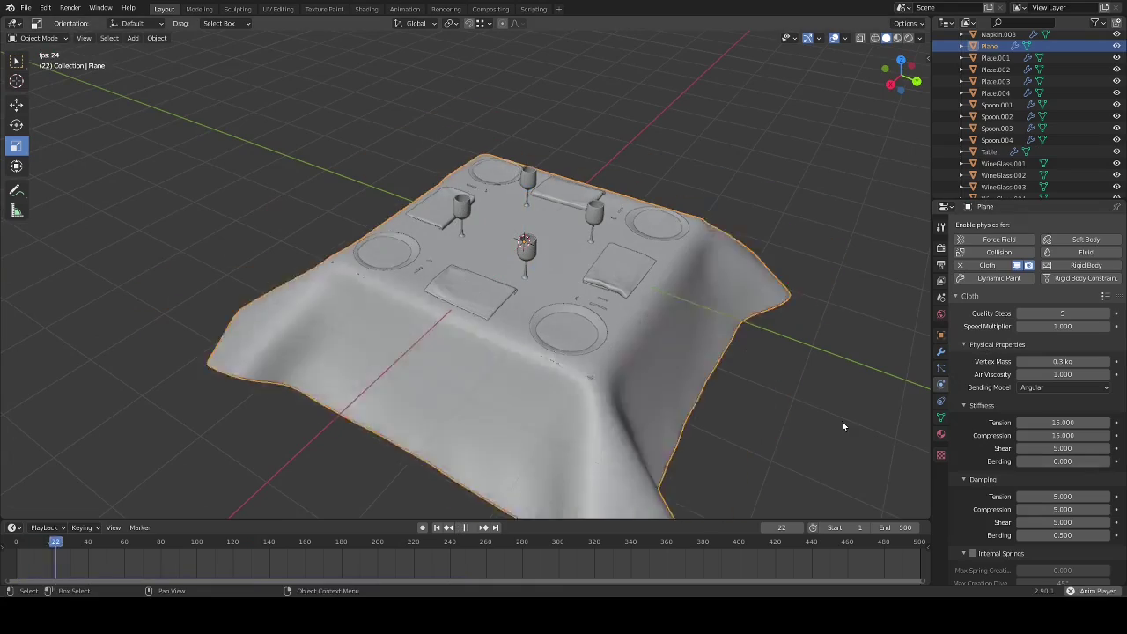
pyautogui.moveTo(841, 420); pyautogui.dragTo(627, 327, button='middle')
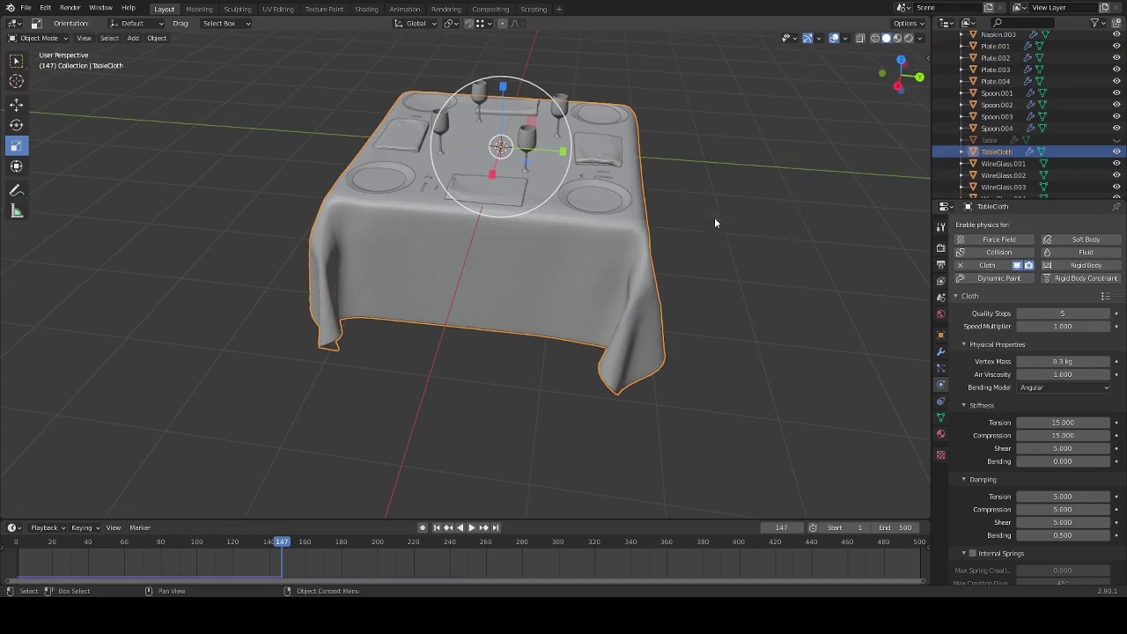
# - Bevel the table's top edges by about 78.7 mm and activate the Scale tool for the selected top face
pyautogui.scroll(5, 714, 217)
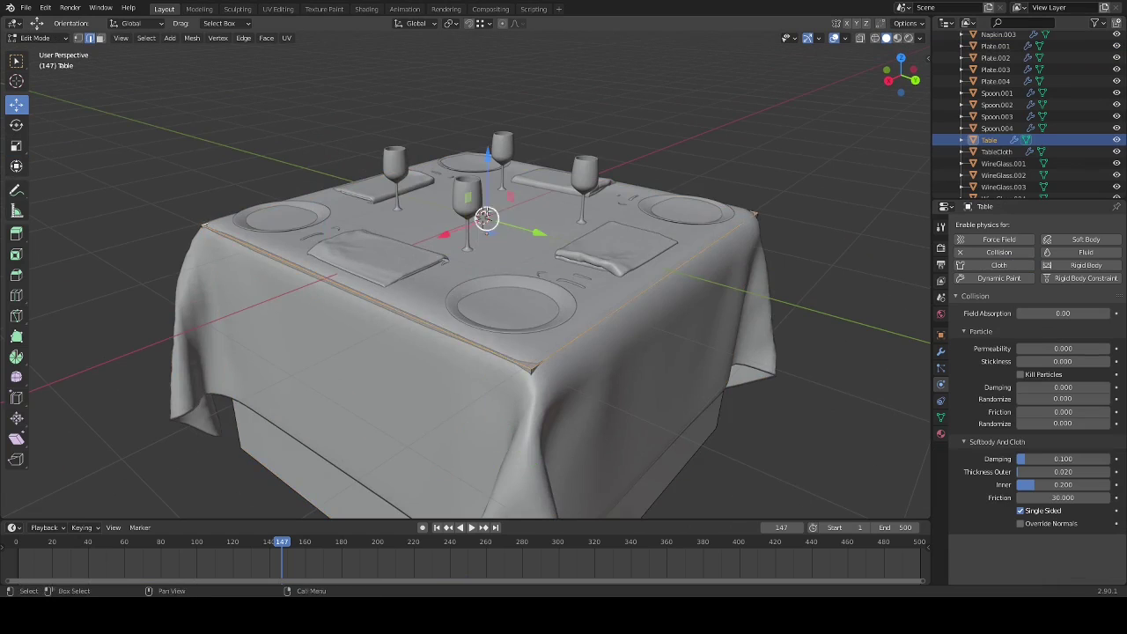
pyautogui.scroll(3, 486, 218)
pyautogui.hotkey('ctrl', 'b')
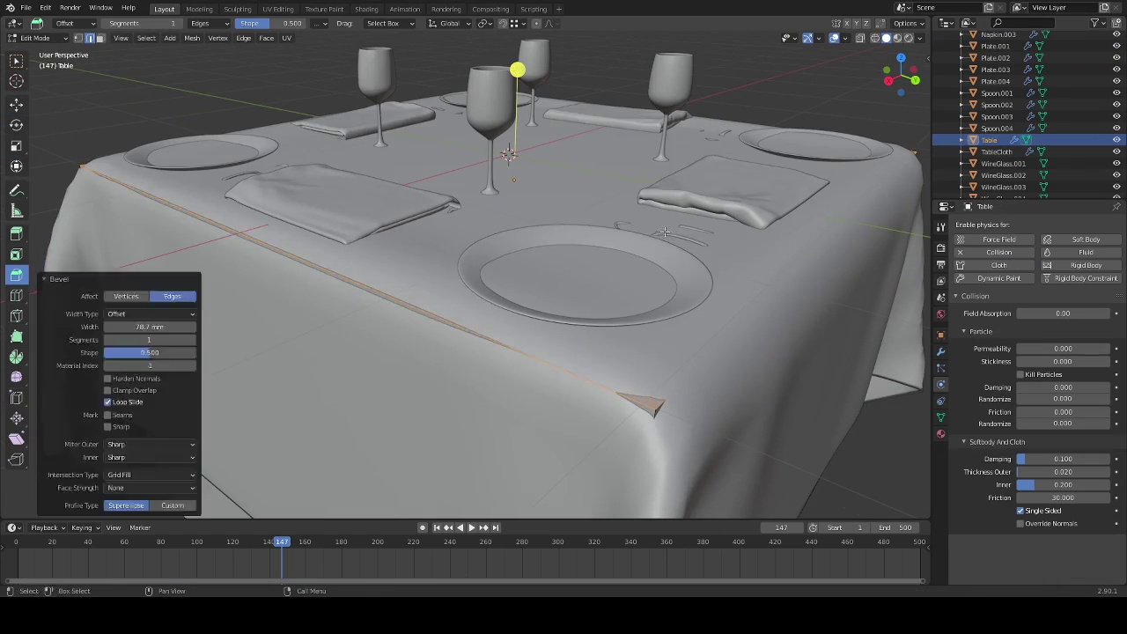
pyautogui.scroll(2, 508, 154)
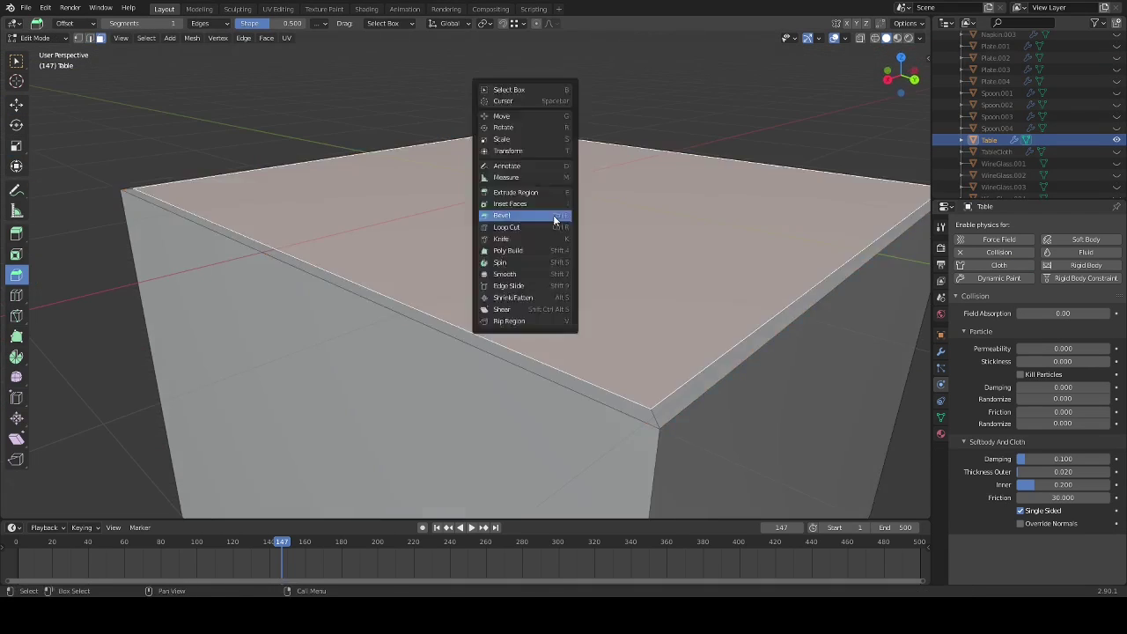
pyautogui.press('s')
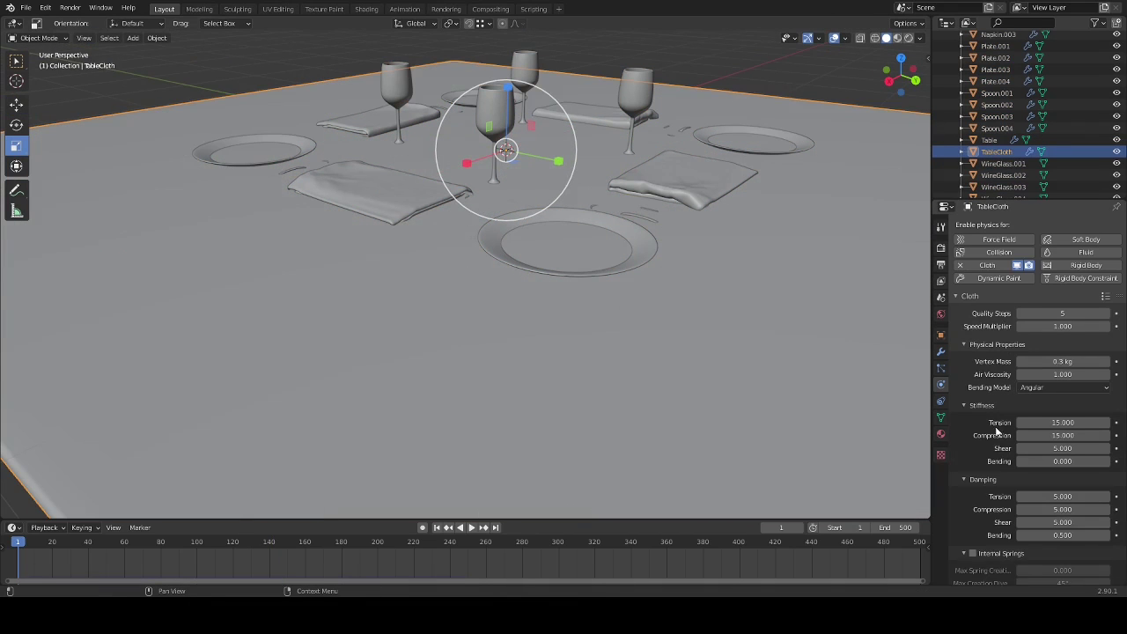
# - Rerun the tablecloth simulation and set its cloth stiffness to 0 for tension and 11.5 for shear
pyautogui.scroll(-5, 981, 272)
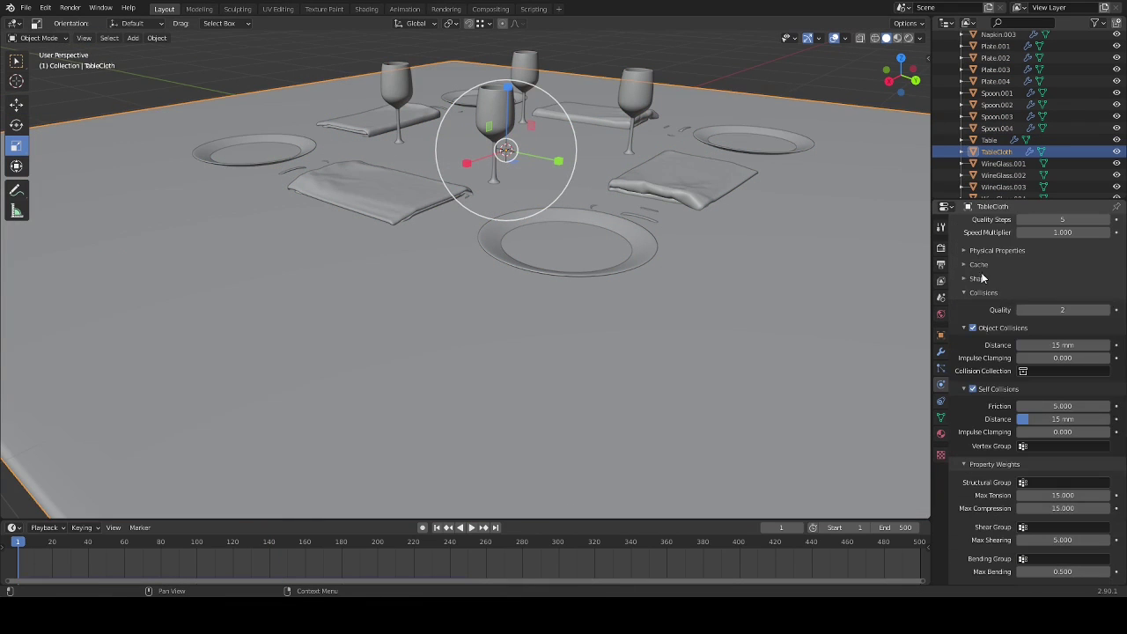
pyautogui.press('space')
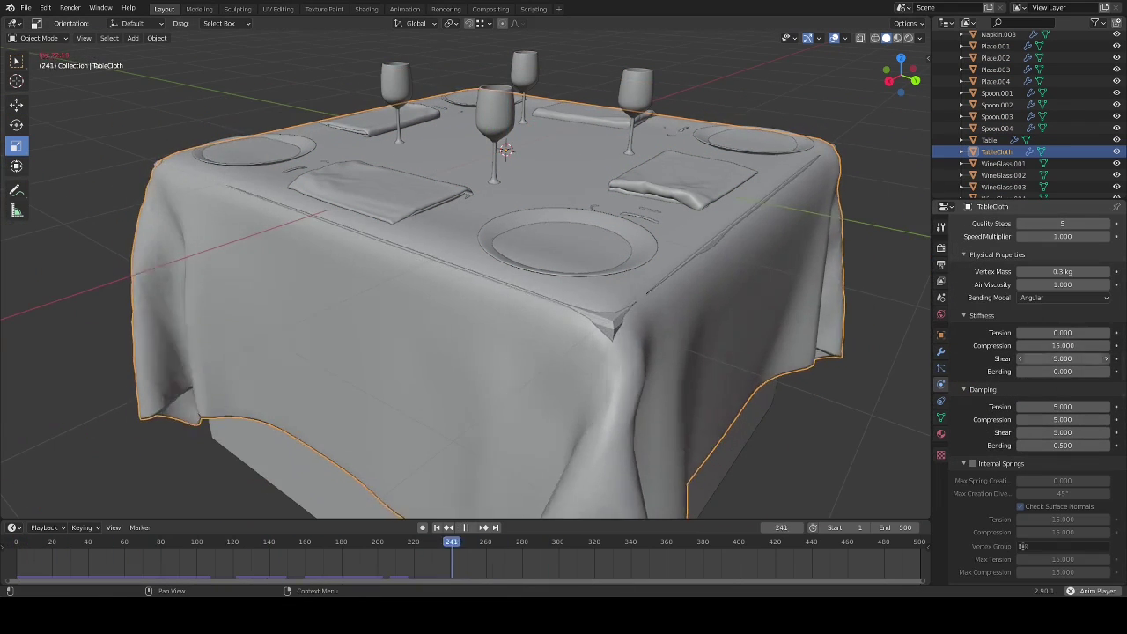
pyautogui.doubleClick(1062, 359)
pyautogui.write('11.5')
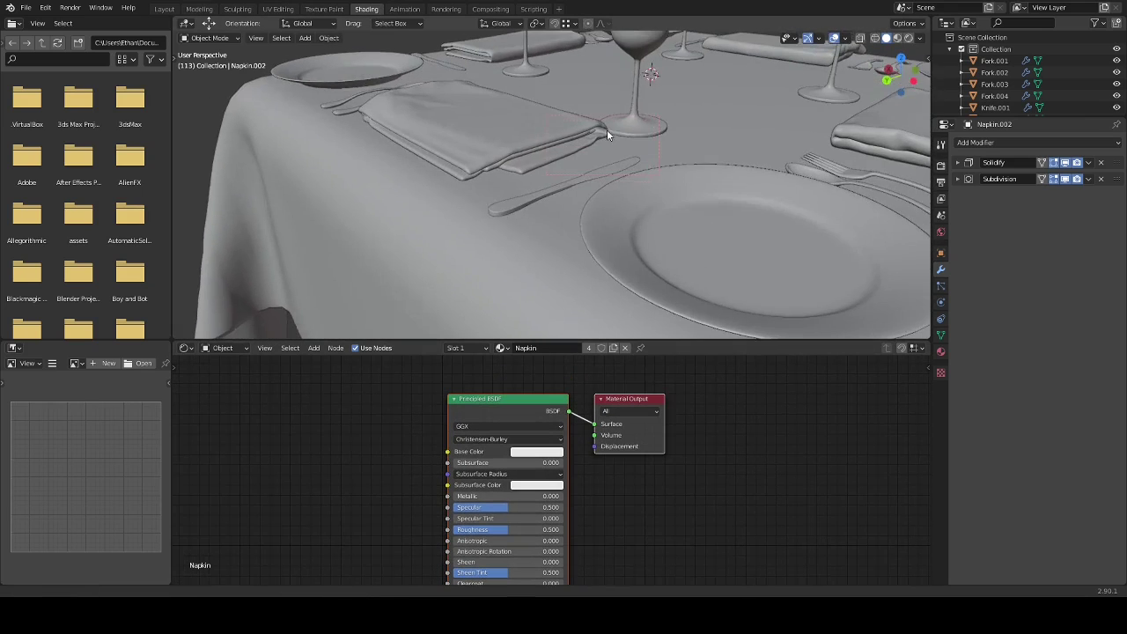
# - Preview the scene with its materials and create a new material for the tablecloth
pyautogui.click(898, 37)
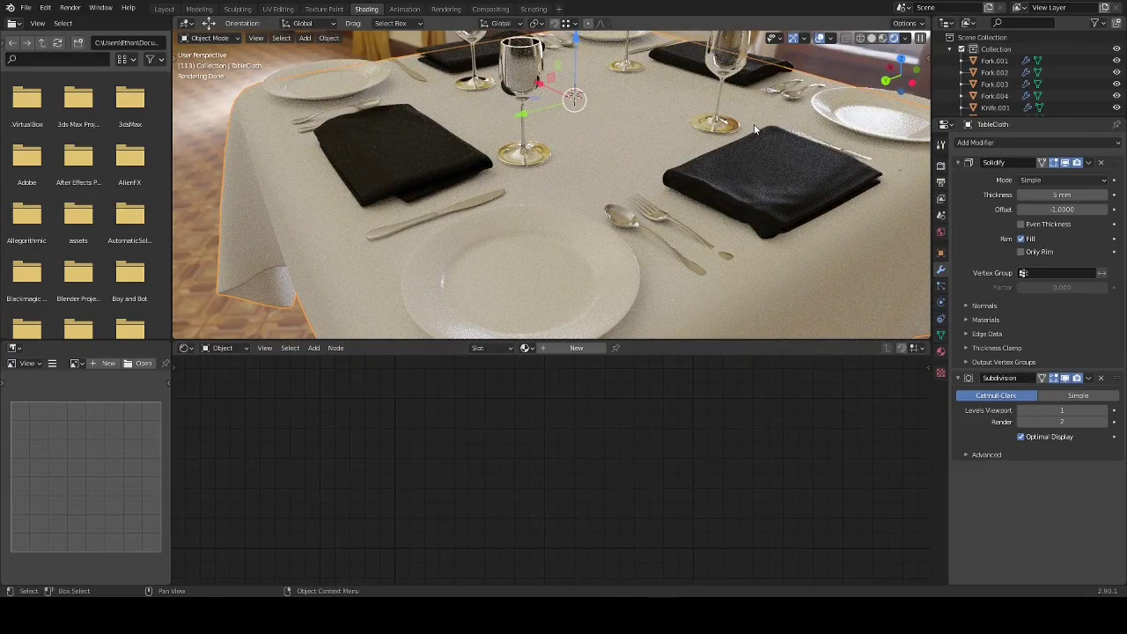
pyautogui.click(940, 351)
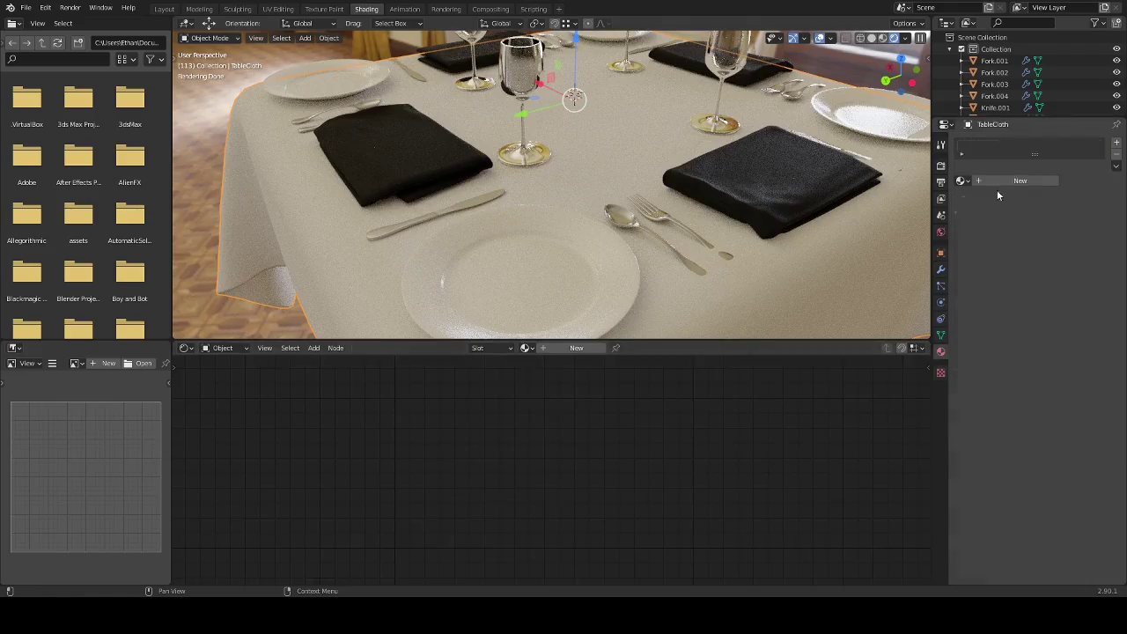
pyautogui.click(997, 187)
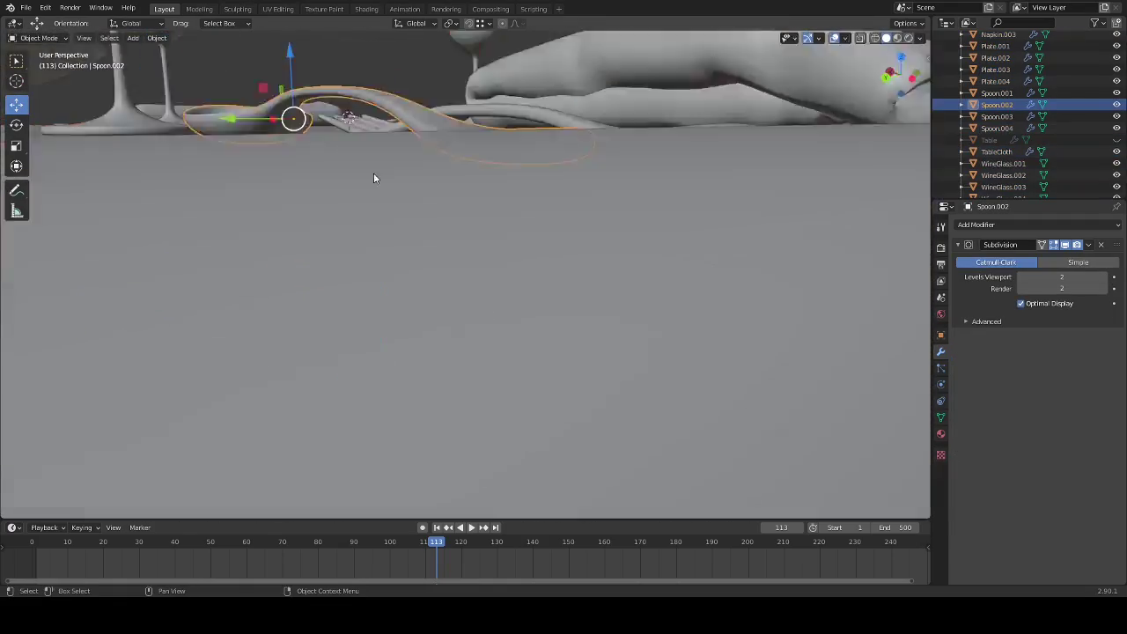
# - Adjust the tilt of the second spoon in back view so it rests on the draped tablecloth
pyautogui.press('ctrl+KP_1')
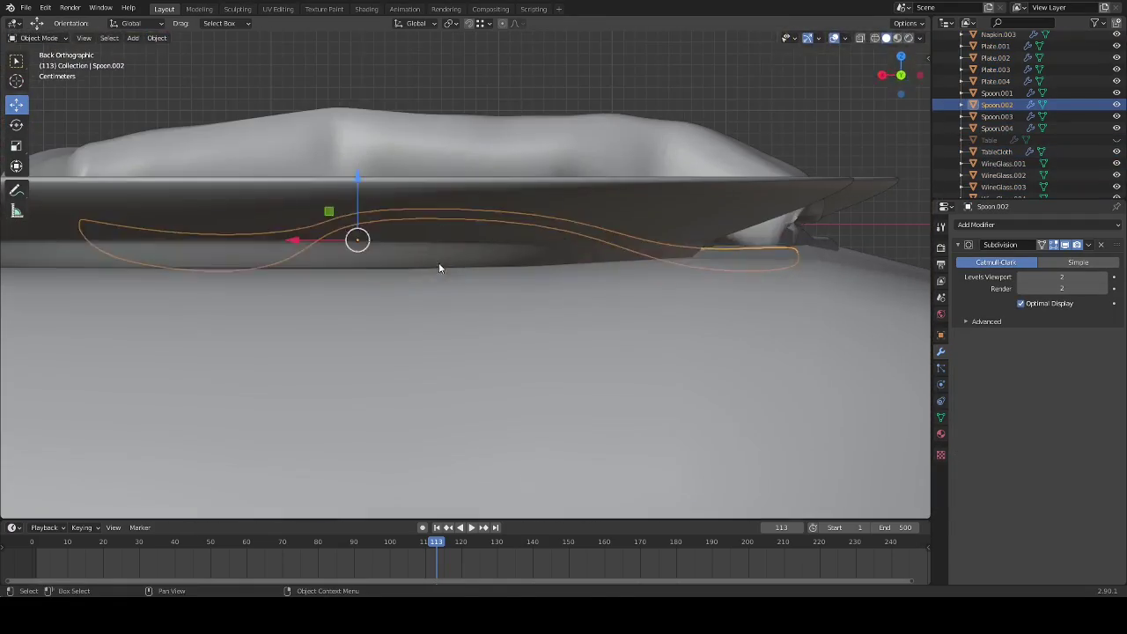
pyautogui.press('r')
pyautogui.click(359, 179)
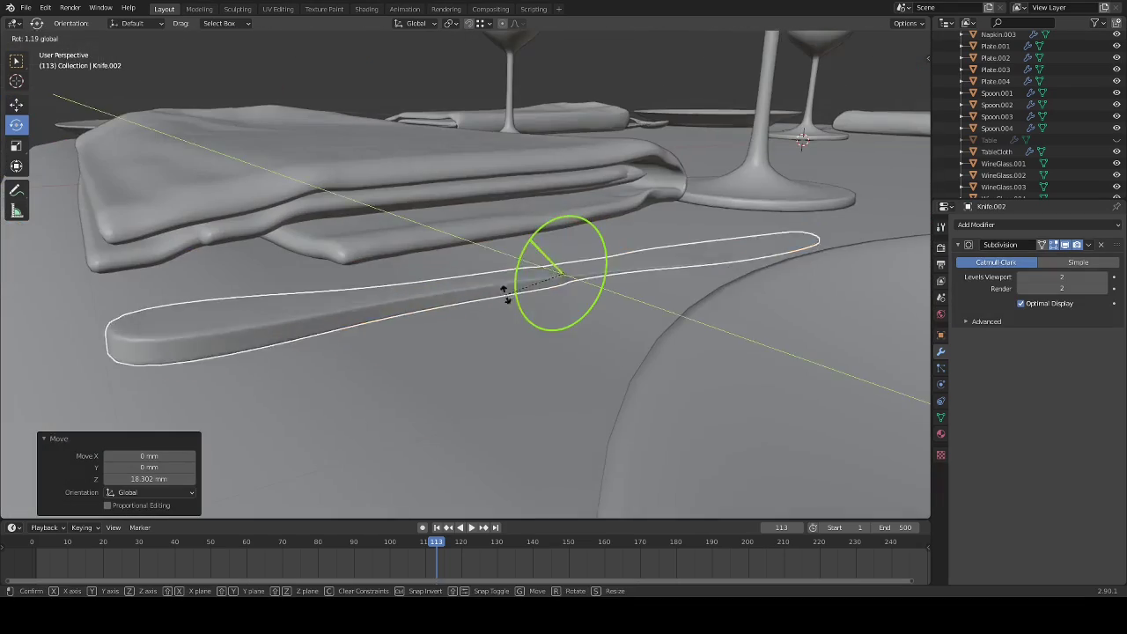
# - Tilt the second knife slightly about the Y axis and align the first fork with the tablecloth surface, checking it in wireframe
pyautogui.click(506, 297)
pyautogui.press('KP_1')
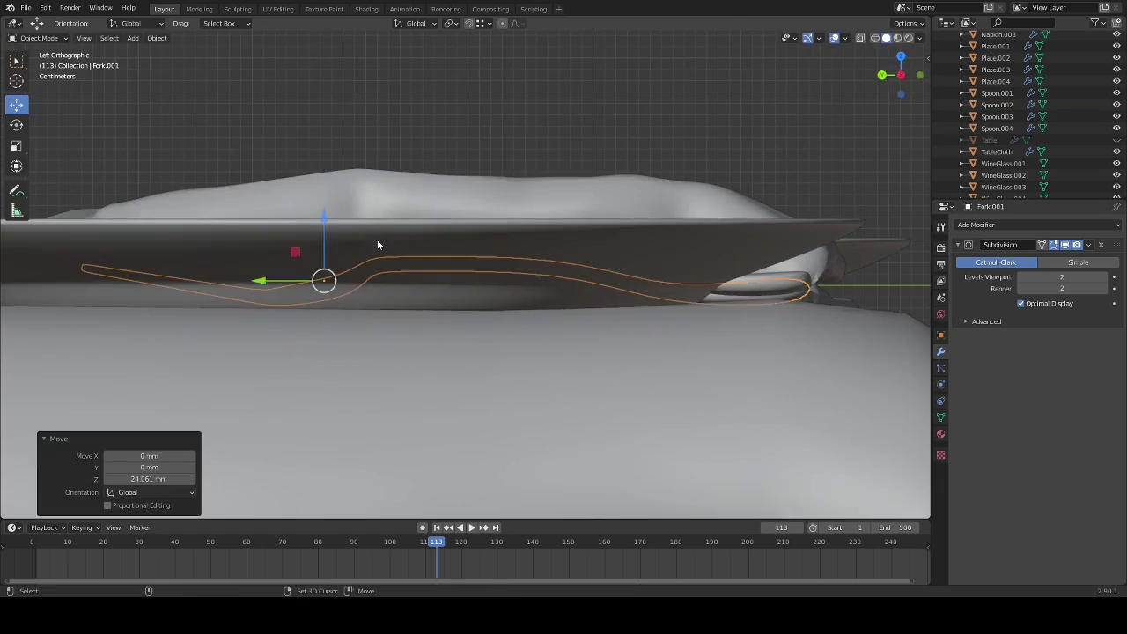
pyautogui.hotkey('shift', 'z')
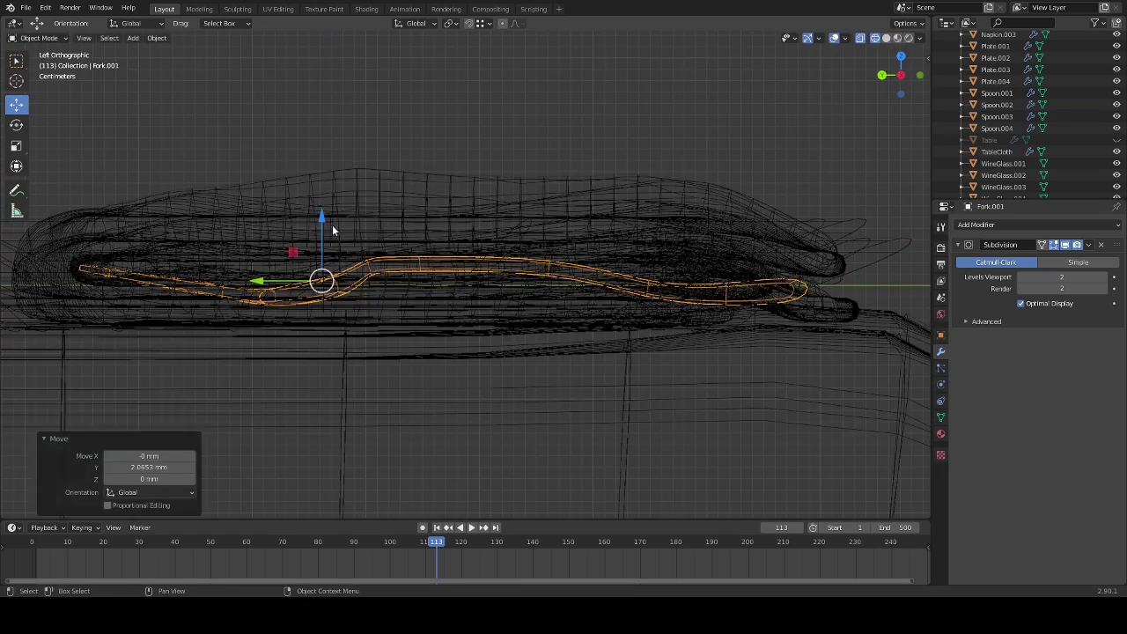
pyautogui.hotkey('shift', 'z')
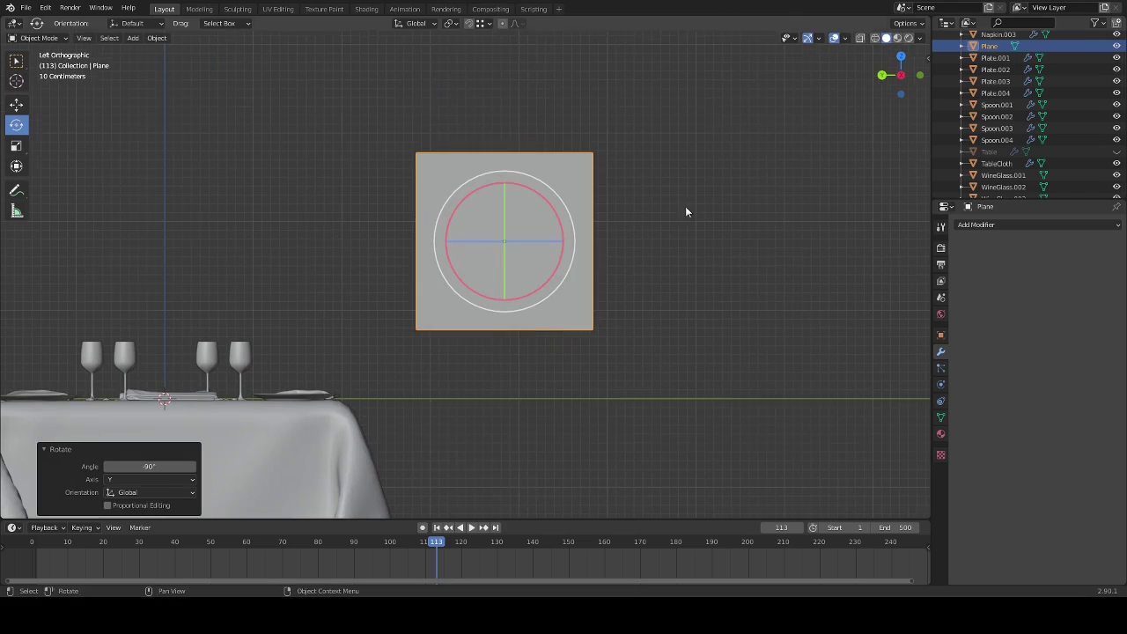
# - Set the Y scale of the upright plane beside the table to 2.47
pyautogui.click(940, 334)
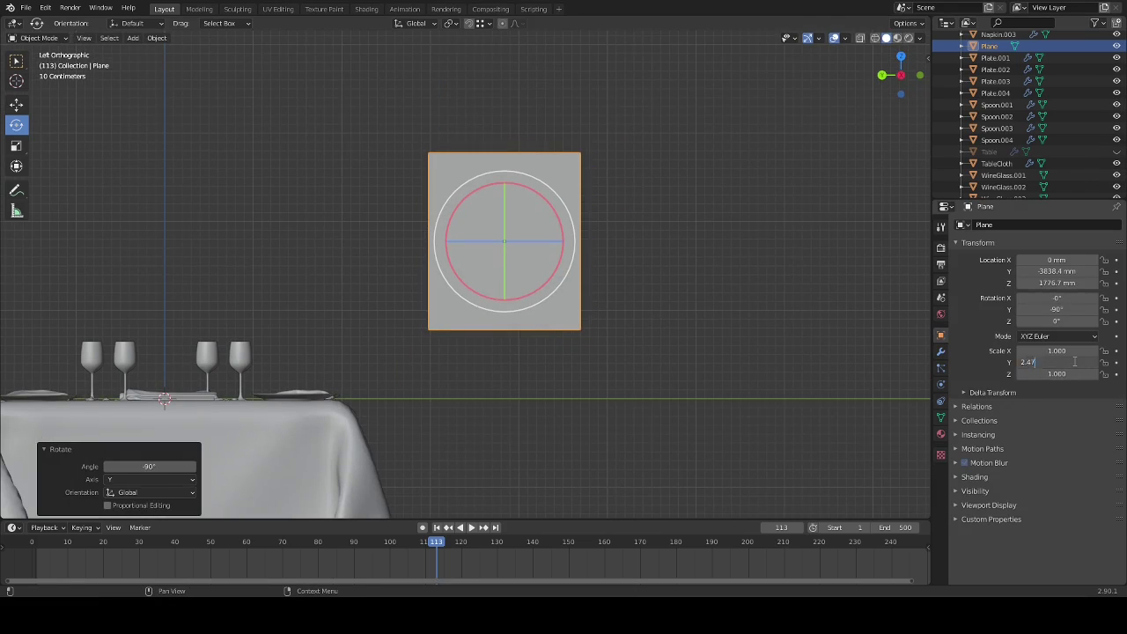
pyautogui.press('Return')
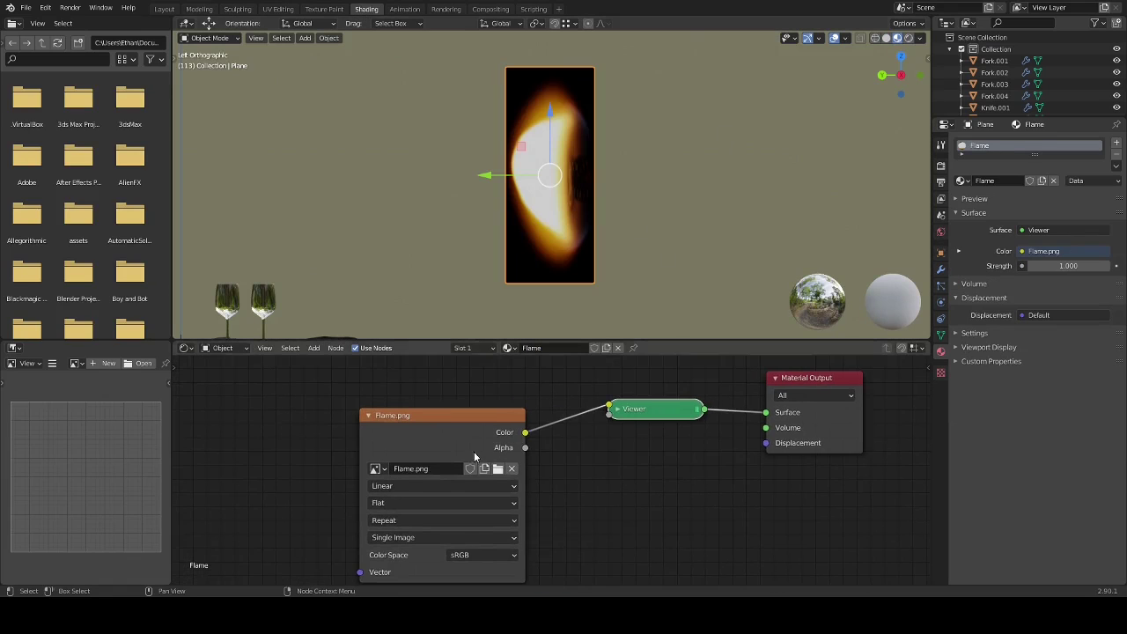
pyautogui.hotkey('shift', 'a')
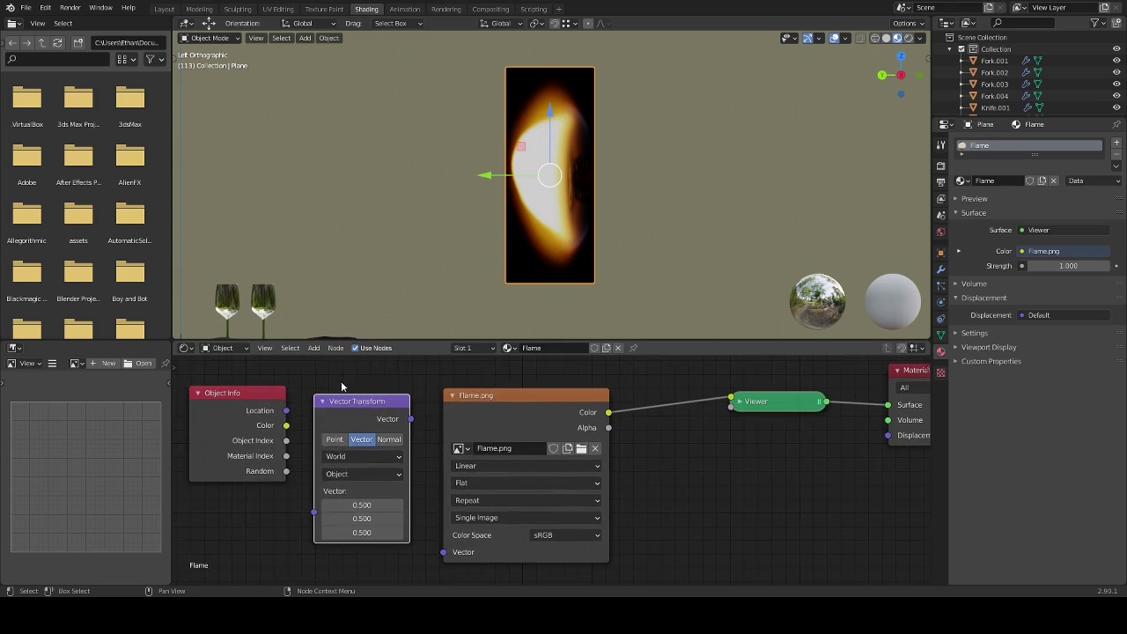
pyautogui.hotkey('shift', 'a')
pyautogui.write('mix')
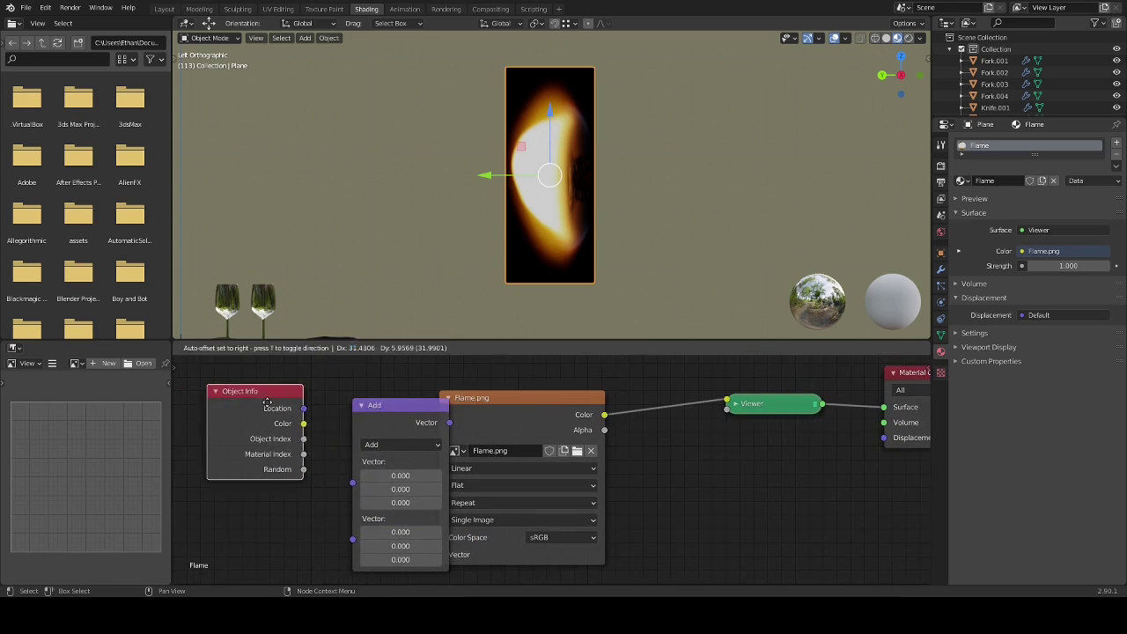
pyautogui.moveTo(418, 424); pyautogui.dragTo(450, 564)
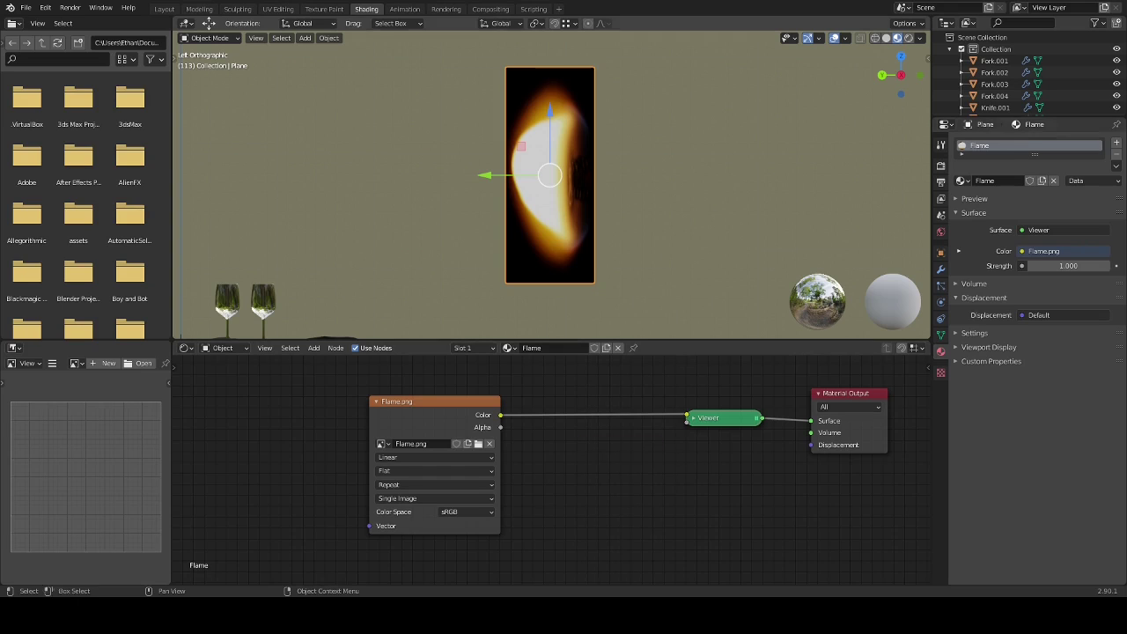
# - Rotate the plane so the Flame.png image stands upright, and frame it in the view
pyautogui.moveTo(619, 216); pyautogui.dragTo(615, 176)
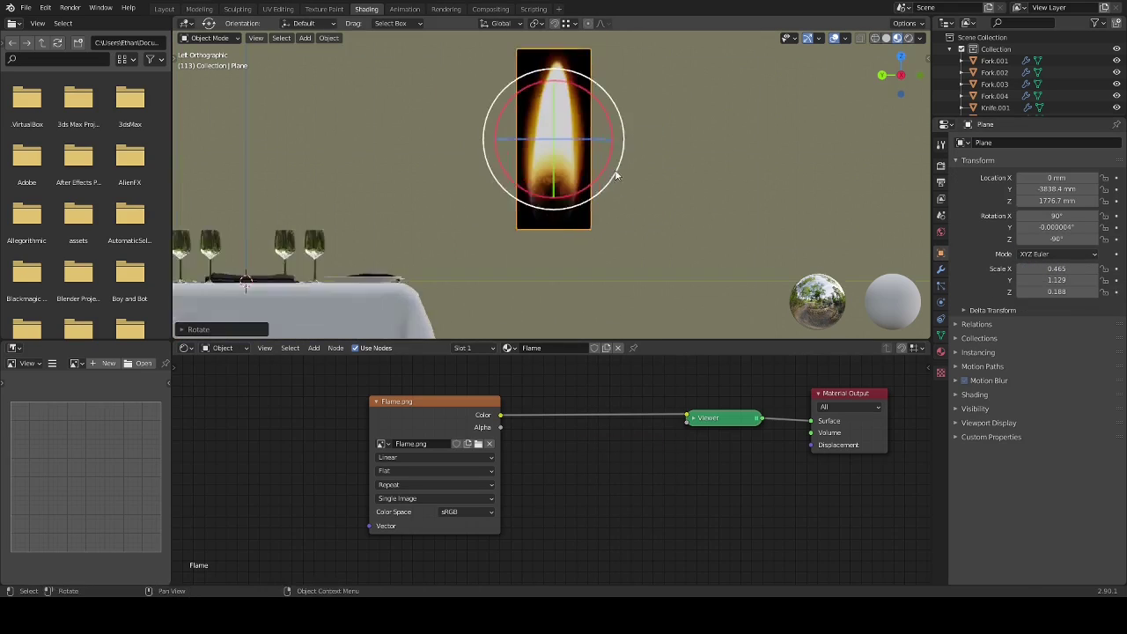
pyautogui.press('KP_Decimal')
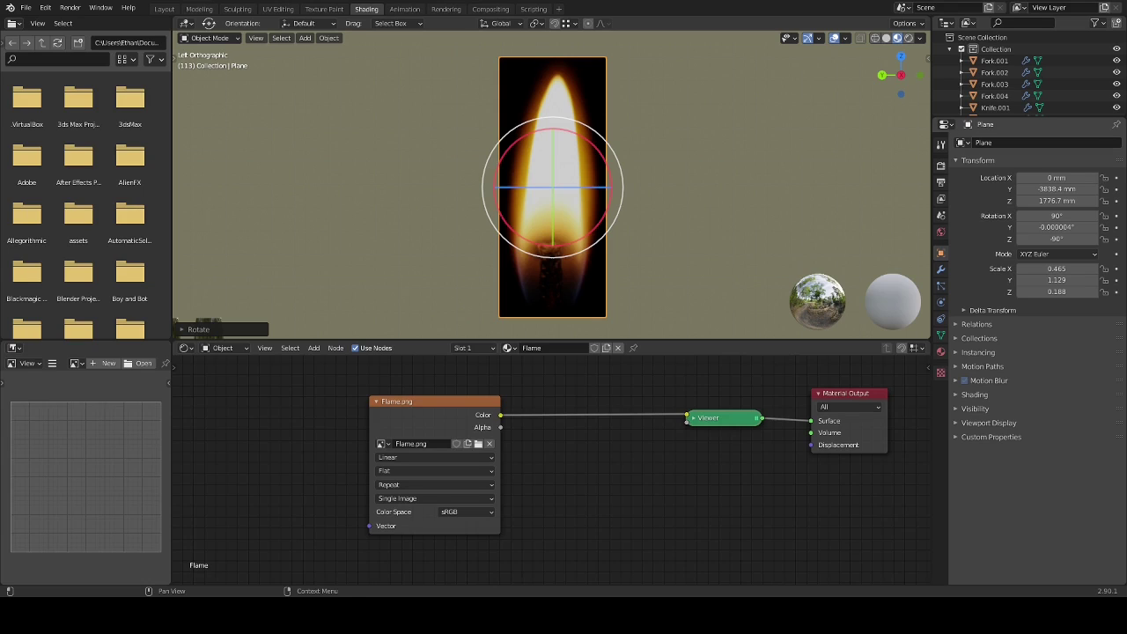
pyautogui.click(940, 350)
pyautogui.click(975, 283)
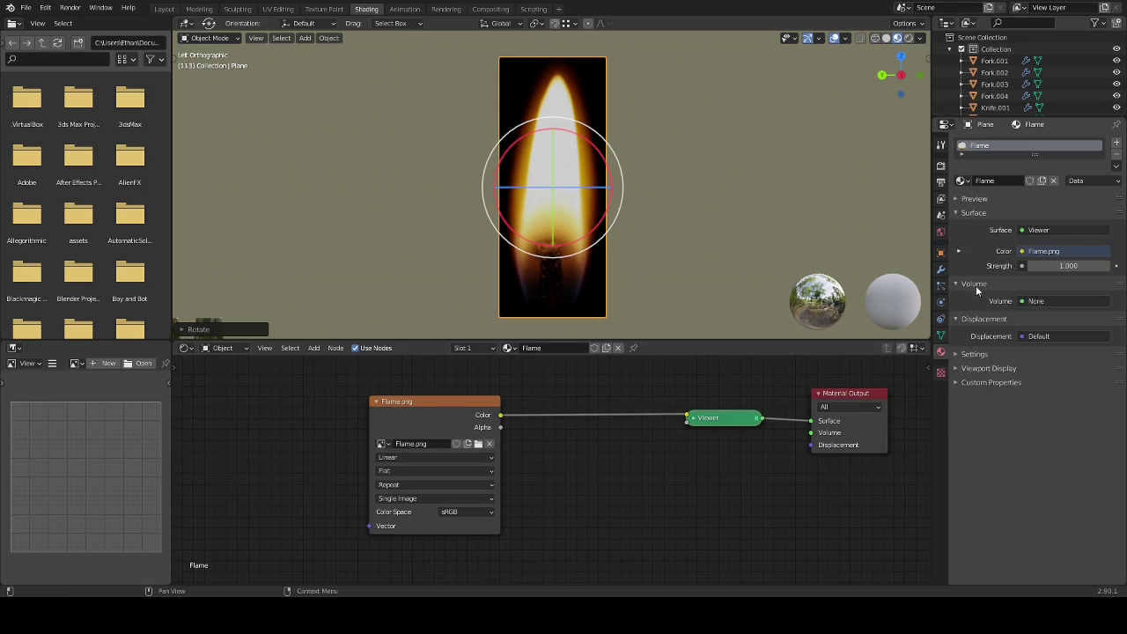
pyautogui.click(988, 346)
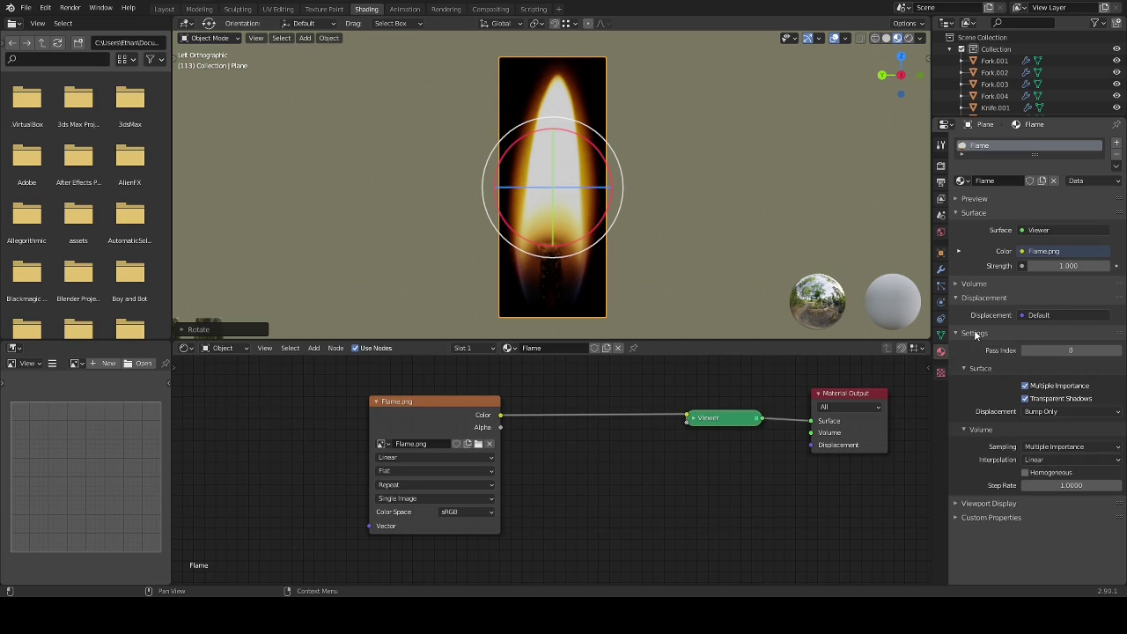
pyautogui.click(1069, 439)
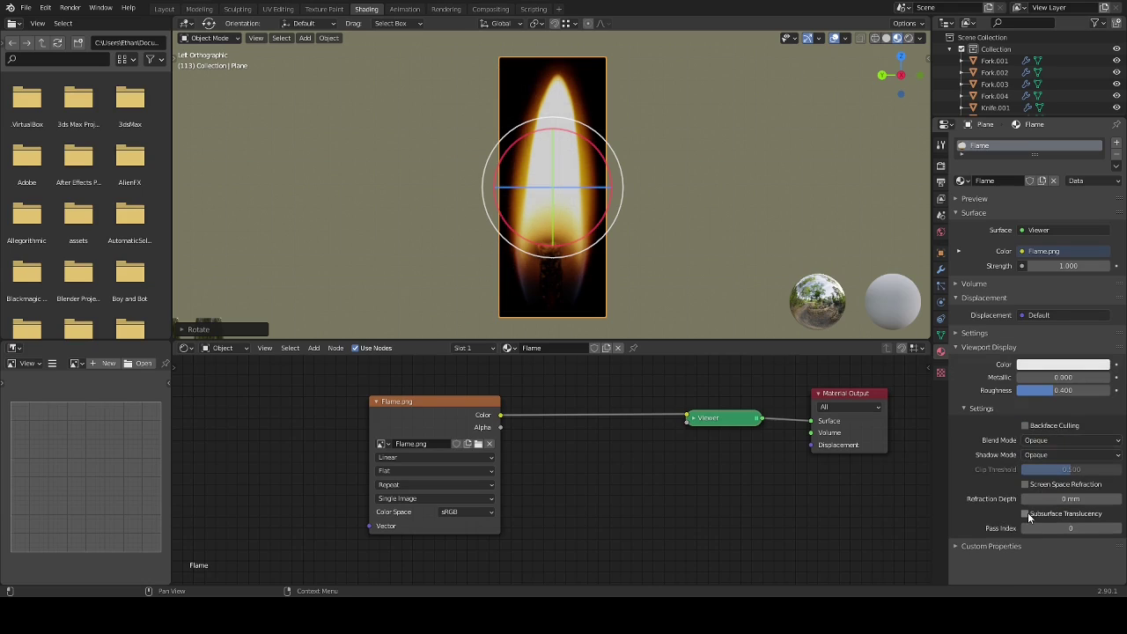
pyautogui.click(988, 347)
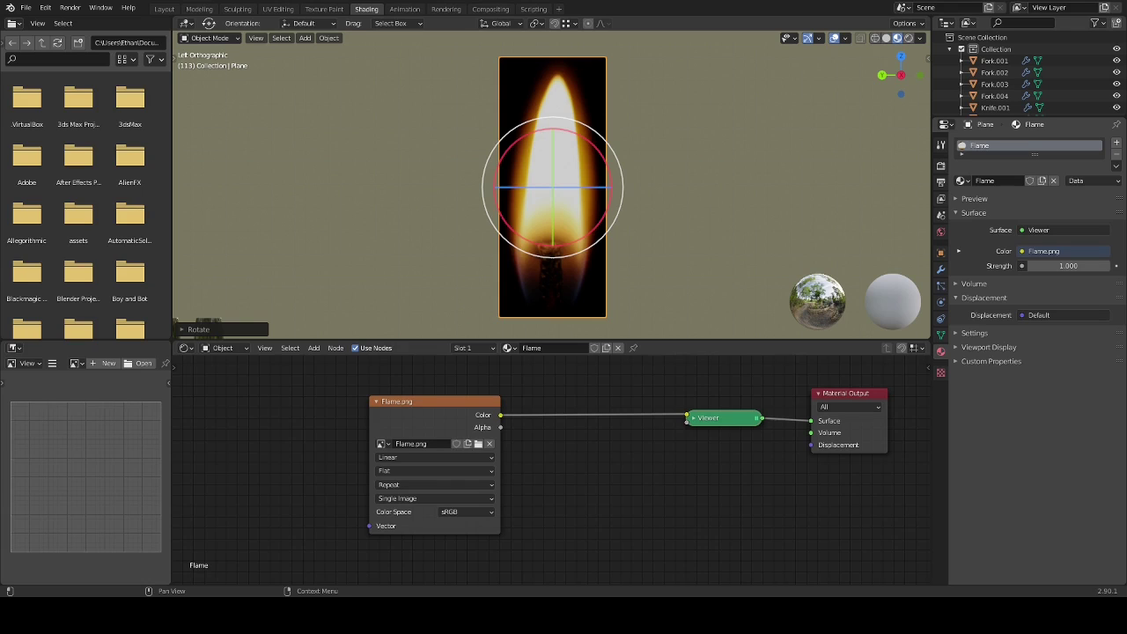
# - Add an Emission shader fed by the Flame.png colour and a separate Transparent BSDF node to the Flame material
pyautogui.hotkey('shift', 'a')
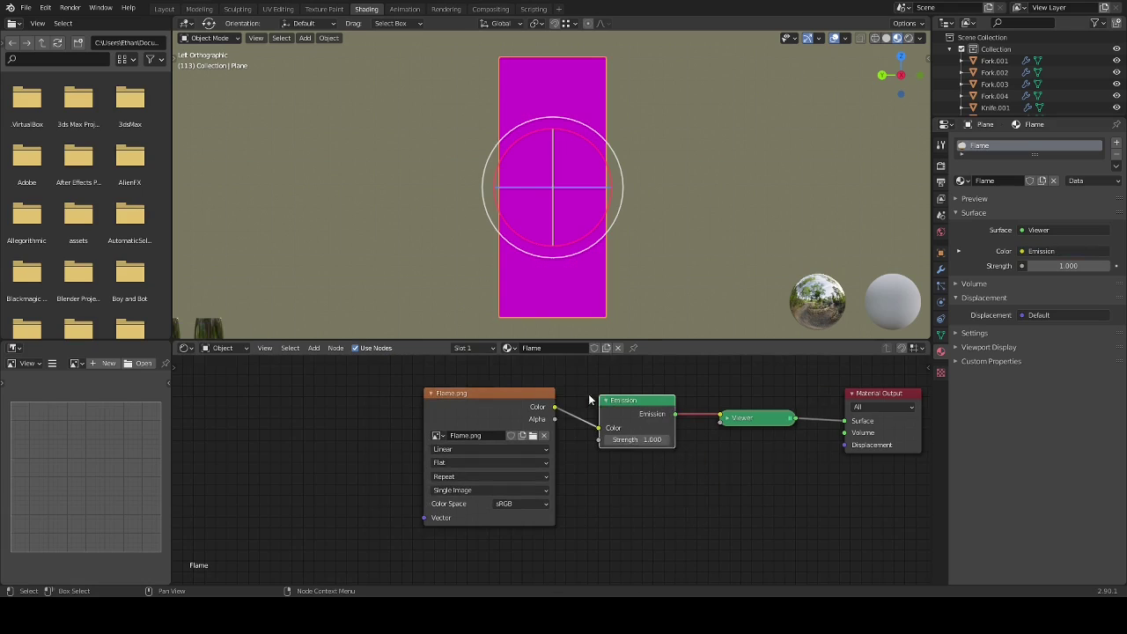
pyautogui.click(594, 397)
pyautogui.hotkey('shift', 'a')
pyautogui.click(612, 486)
pyautogui.write('tr')
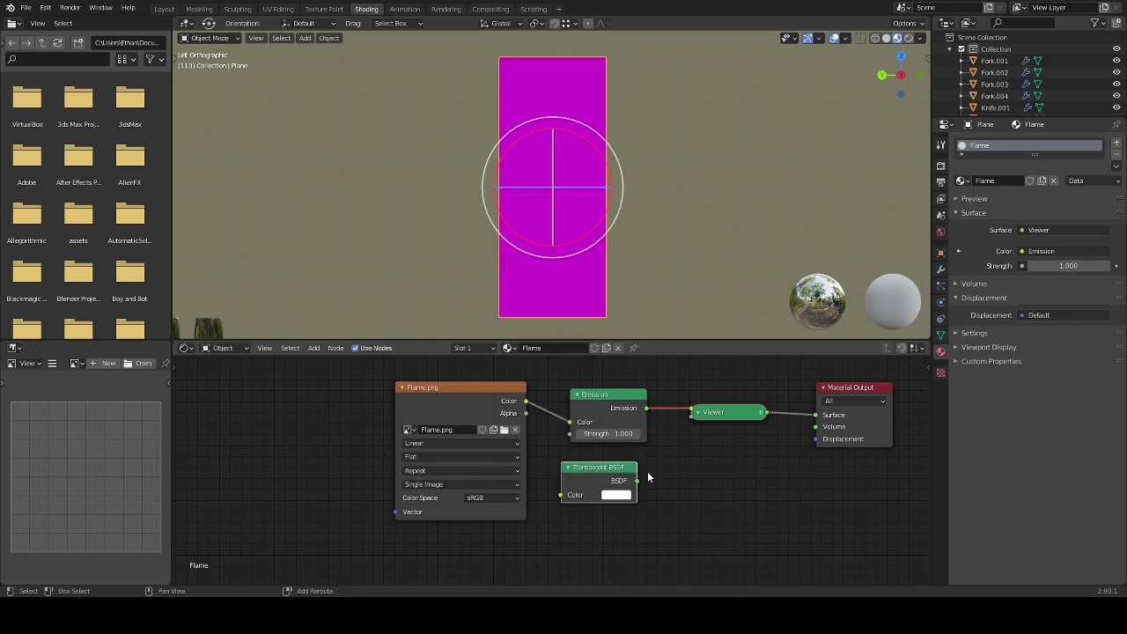
# - Combine the Transparent BSDF and Emission in a Mix Shader, using the Flame.png alpha as its factor
pyautogui.hotkey('shift', 'a')
pyautogui.click(744, 411)
pyautogui.moveTo(526, 413); pyautogui.dragTo(687, 435)
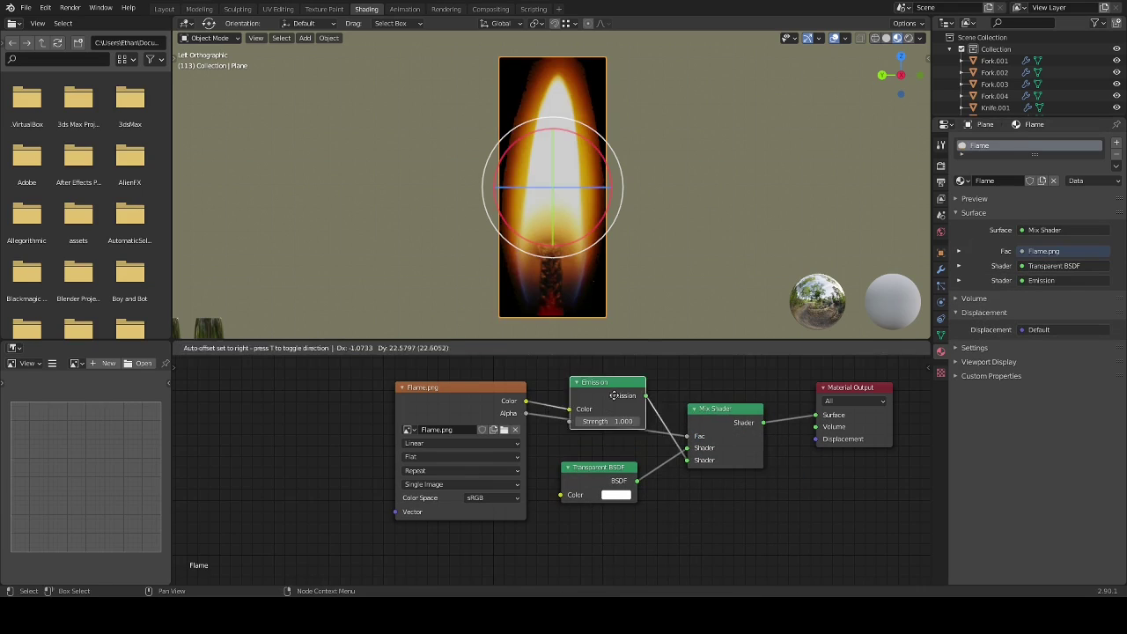
# - Move the flame plane over the table and scale it down to about 0.103 × 0.250 × 0.042, checking its transparency in a rendered preview
pyautogui.click(908, 38)
pyautogui.moveTo(881, 115)
pyautogui.mouseDown(button='middle')
pyautogui.moveTo(722, 132)
pyautogui.moveTo(607, 97)
pyautogui.moveTo(652, 221)
pyautogui.moveTo(550, 170)
pyautogui.mouseUp(button='middle')
pyautogui.hotkey('ctrl', 'b')
pyautogui.press('Escape')
pyautogui.press('g')
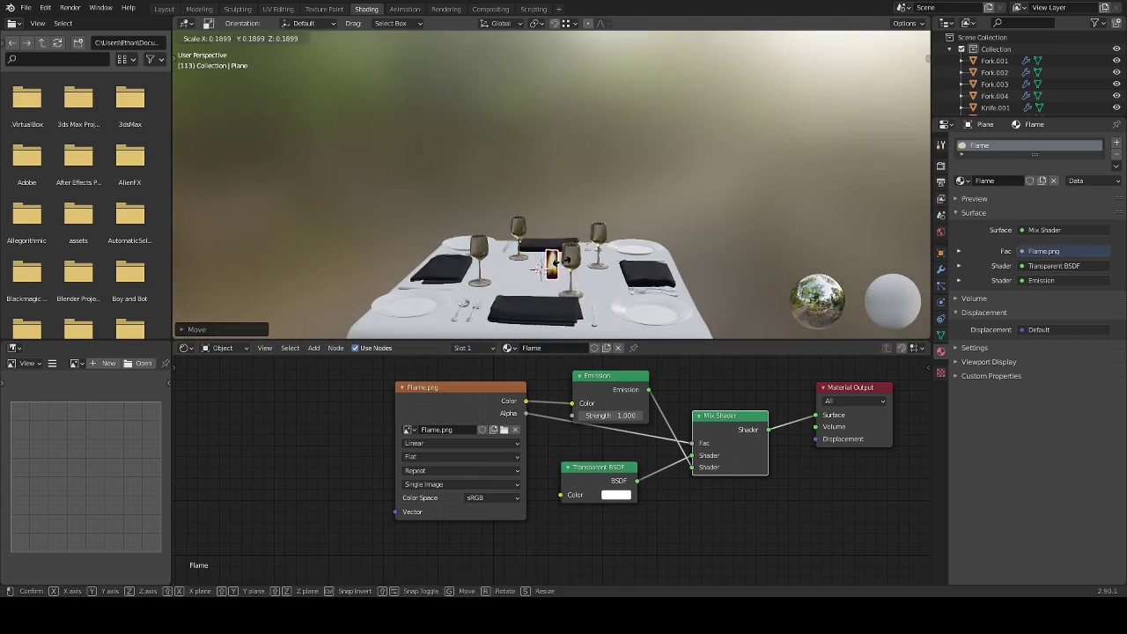
pyautogui.click(539, 267)
pyautogui.press('KP_Decimal')
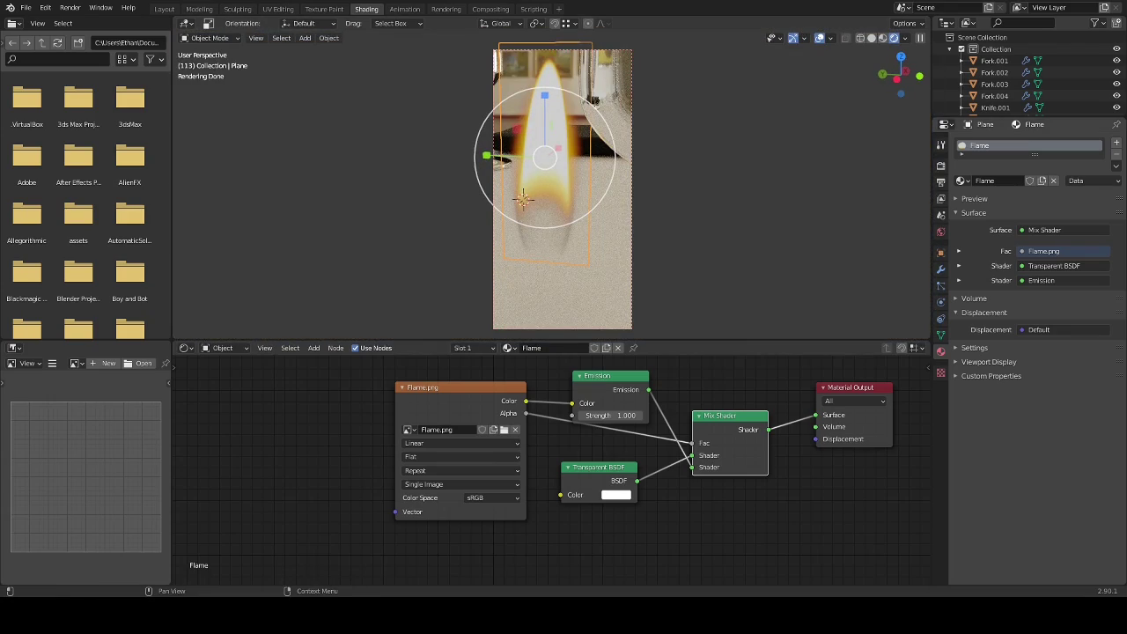
pyautogui.click(883, 38)
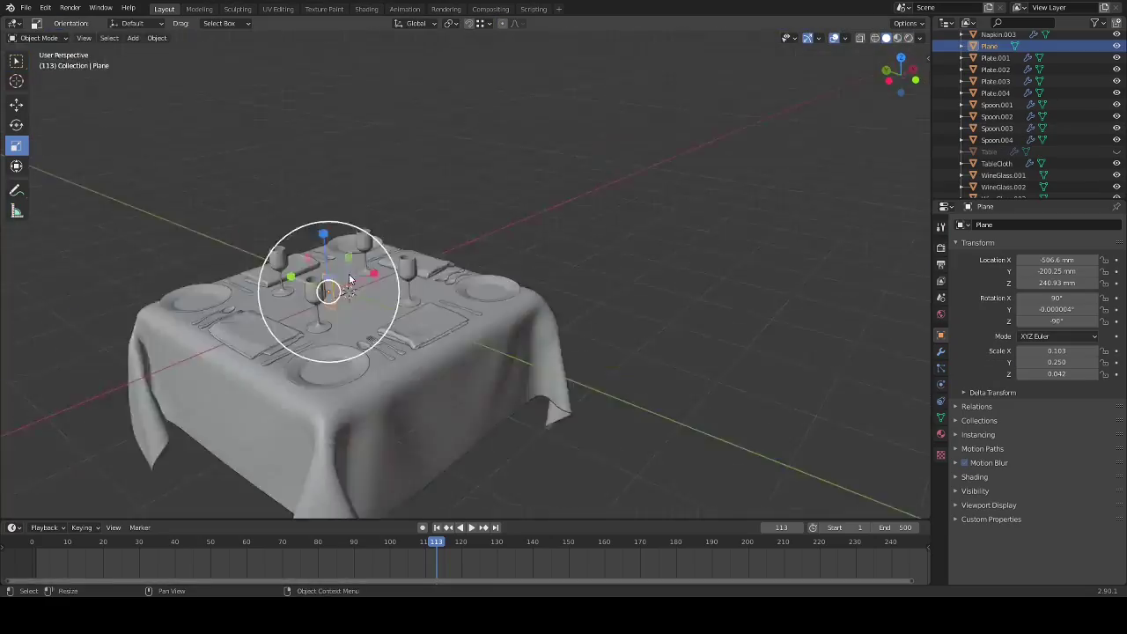
# - Add a cylinder at the centre of the table and narrow it to about 0.167 in X and Y scale
pyautogui.hotkey('shift', 'a')
pyautogui.click(664, 367)
pyautogui.press('s')
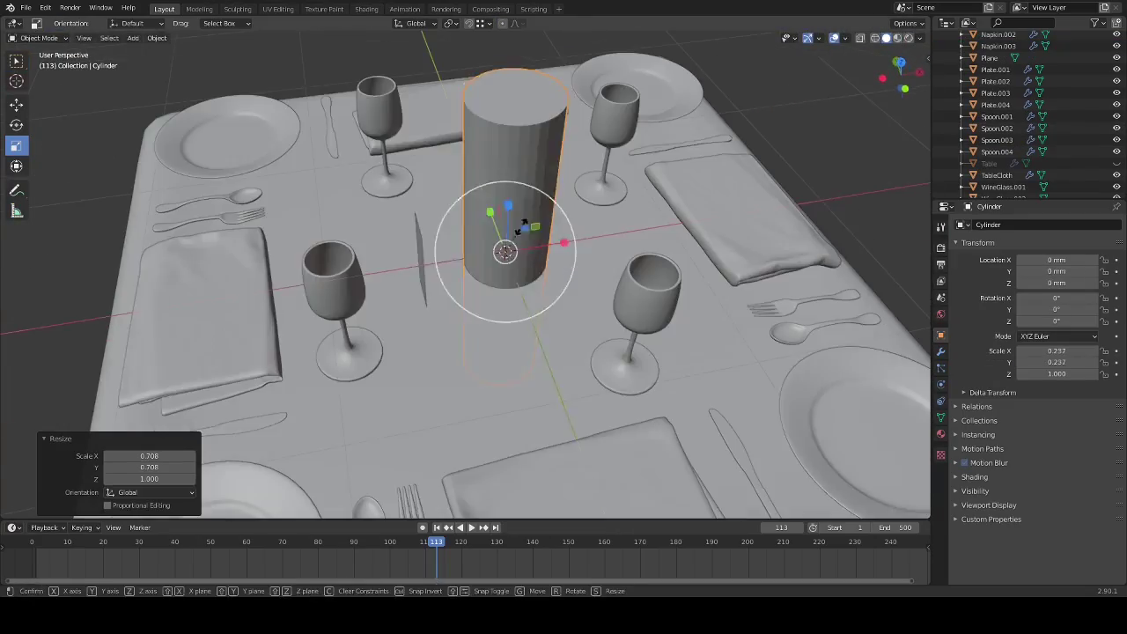
pyautogui.click(518, 230)
pyautogui.press('KP_Decimal')
# - Add a horizontal loop cut around the middle of the cylinder and scale it slightly outward
pyautogui.press('Tab')
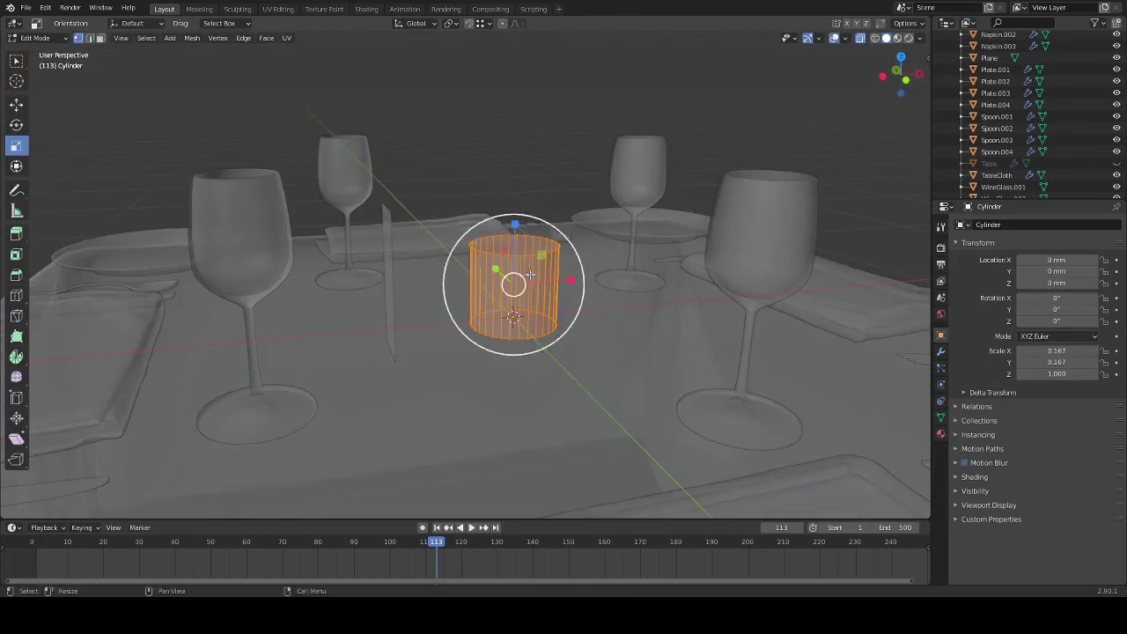
pyautogui.click(530, 275)
pyautogui.moveTo(529, 275); pyautogui.dragTo(616, 317, button='middle')
pyautogui.hotkey('alt', 'z')
pyautogui.hotkey('alt', 'a')
pyautogui.rightClick(767, 171)
pyautogui.click(767, 171)
pyautogui.click(538, 273)
pyautogui.press('s')
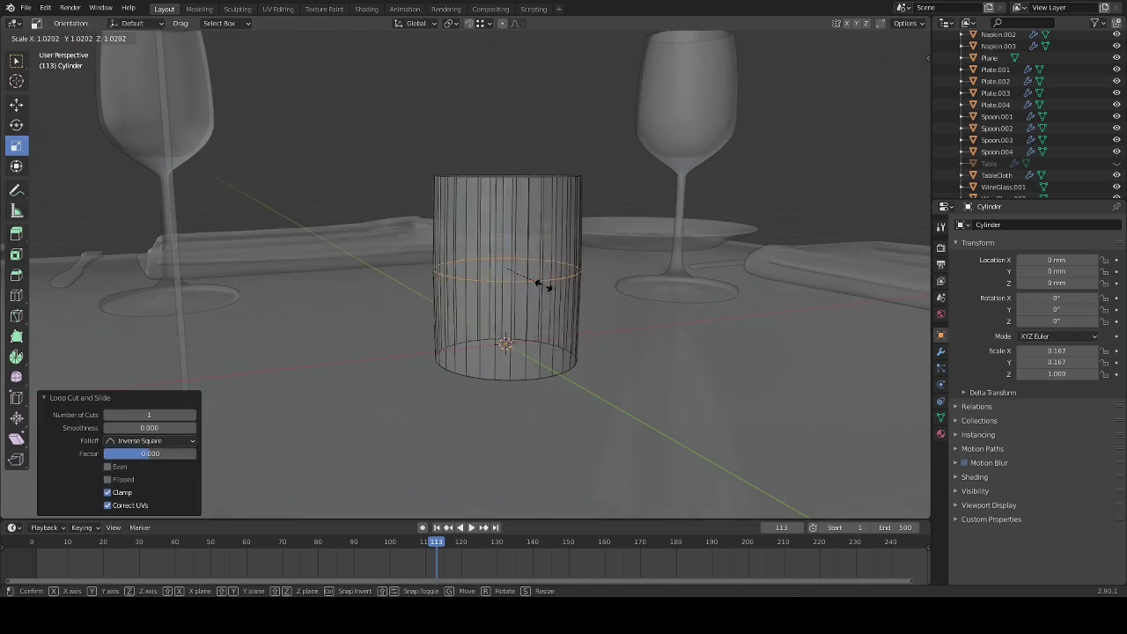
pyautogui.click(539, 282)
# - Refine the cylinder's mesh with more horizontal edge rows so its side bulges smoothly
pyautogui.press('a')
pyautogui.rightClick(493, 256)
pyautogui.click(493, 257)
pyautogui.hotkey('alt', 'a')
pyautogui.hotkey('shift', 'space')
pyautogui.hotkey('ctrl', 'b')
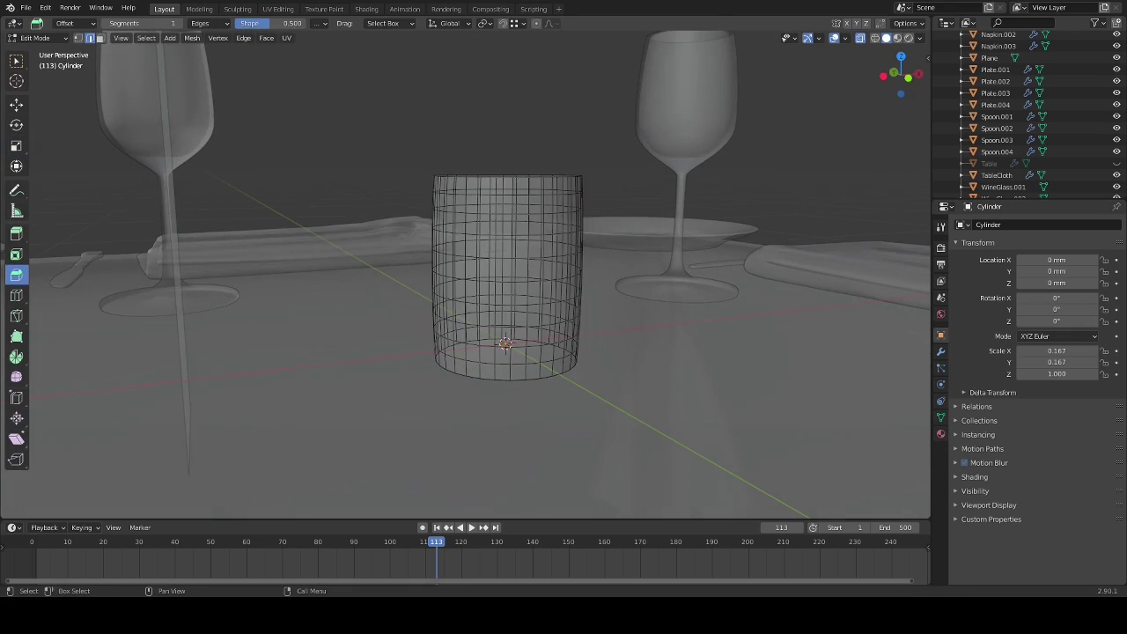
# - Give the open-topped cylinder a 10 mm wall with a Solidify modifier and apply it
pyautogui.press('Tab')
pyautogui.hotkey('alt', 'z')
pyautogui.click(941, 351)
pyautogui.click(976, 224)
pyautogui.click(880, 453)
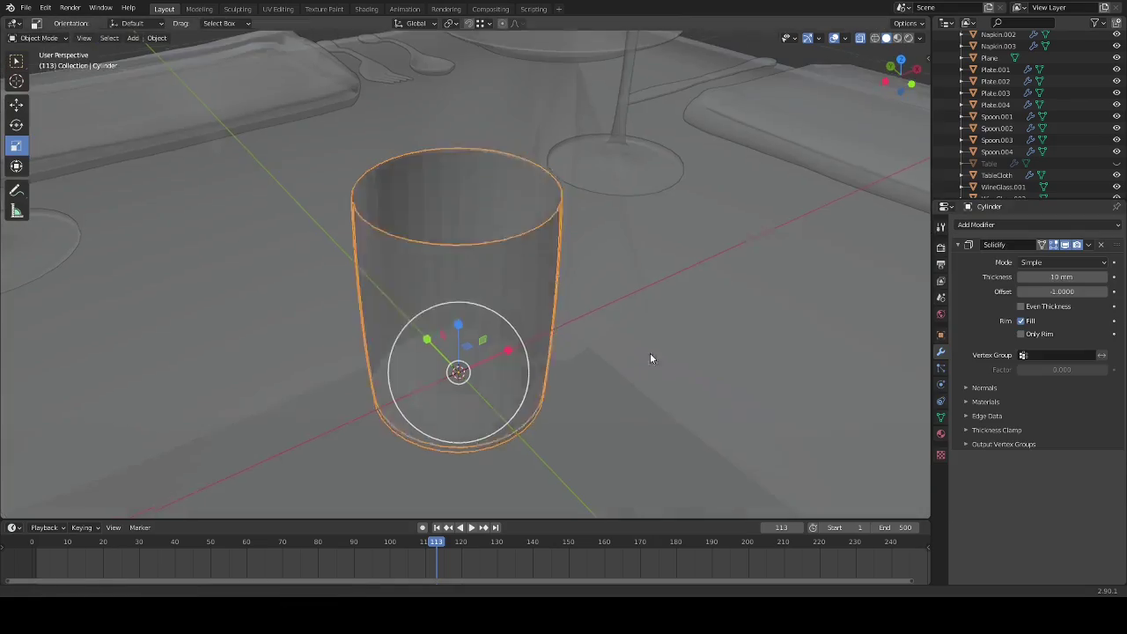
pyautogui.scroll(5, 465, 273)
pyautogui.scroll(-5, 465, 273)
pyautogui.hotkey('ctrl', 'z')
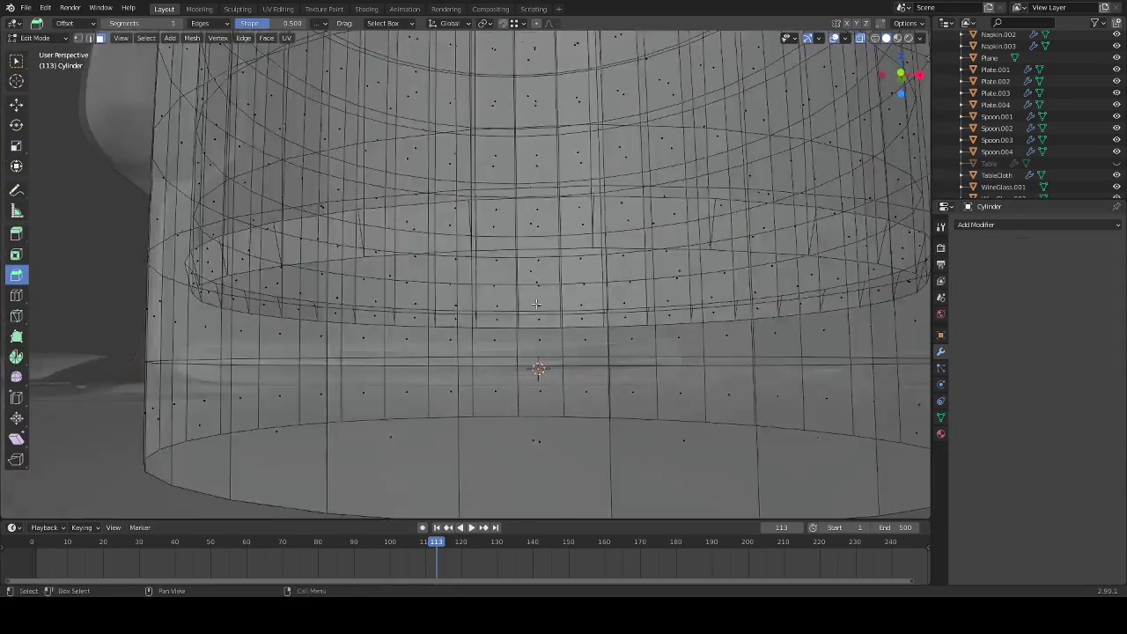
# - Select the cup's inner floor, scale it to about 0.87 and adjust its height along the Z axis
pyautogui.press('KP_1')
pyautogui.keyDown('alt'); pyautogui.click(529, 222); pyautogui.keyUp('alt')
pyautogui.press('ctrl+KP_Add')
pyautogui.scroll(4, 543, 294)
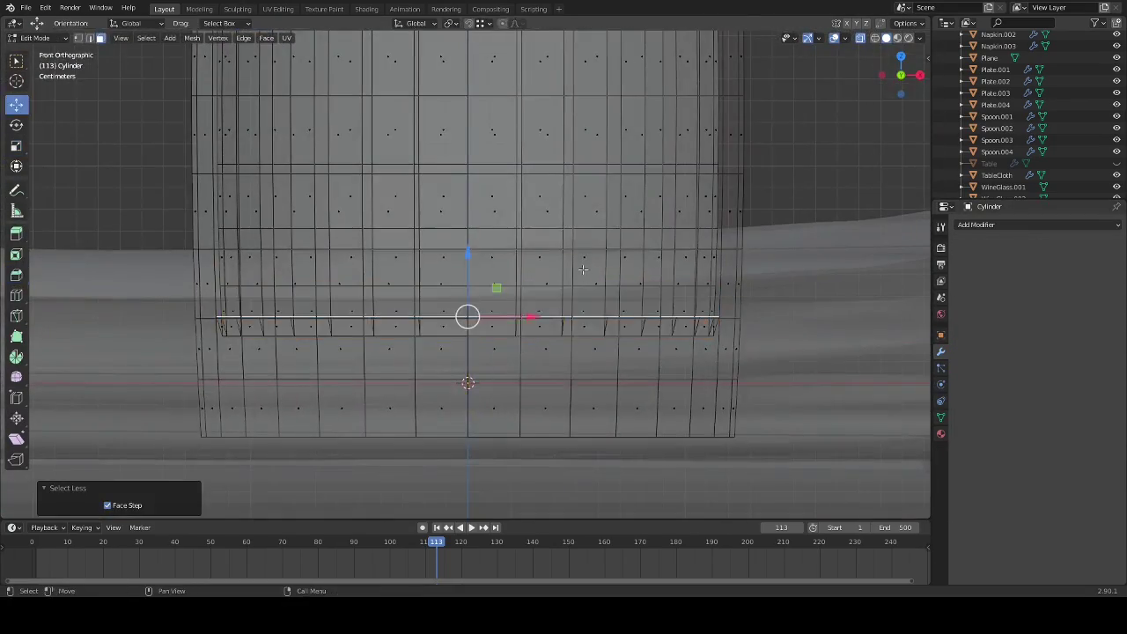
pyautogui.rightClick(469, 363)
pyautogui.moveTo(470, 363); pyautogui.dragTo(521, 262, button='middle')
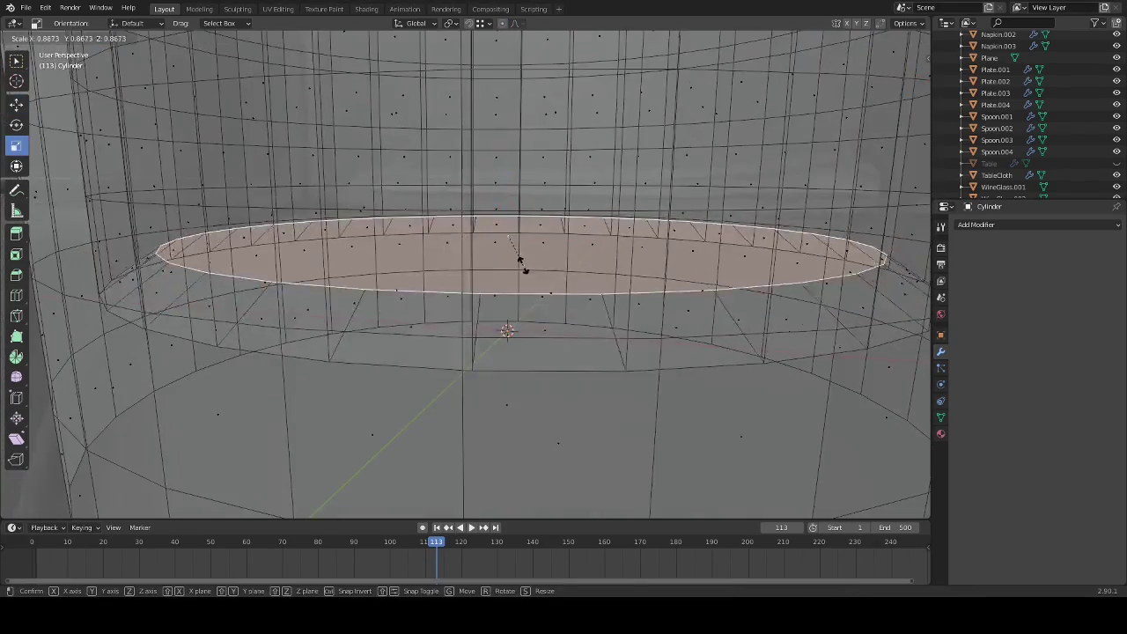
pyautogui.press('g')
pyautogui.press('z')
pyautogui.click(502, 281)
pyautogui.press('KP_1')
pyautogui.click(511, 359)
pyautogui.scroll(-5, 502, 345)
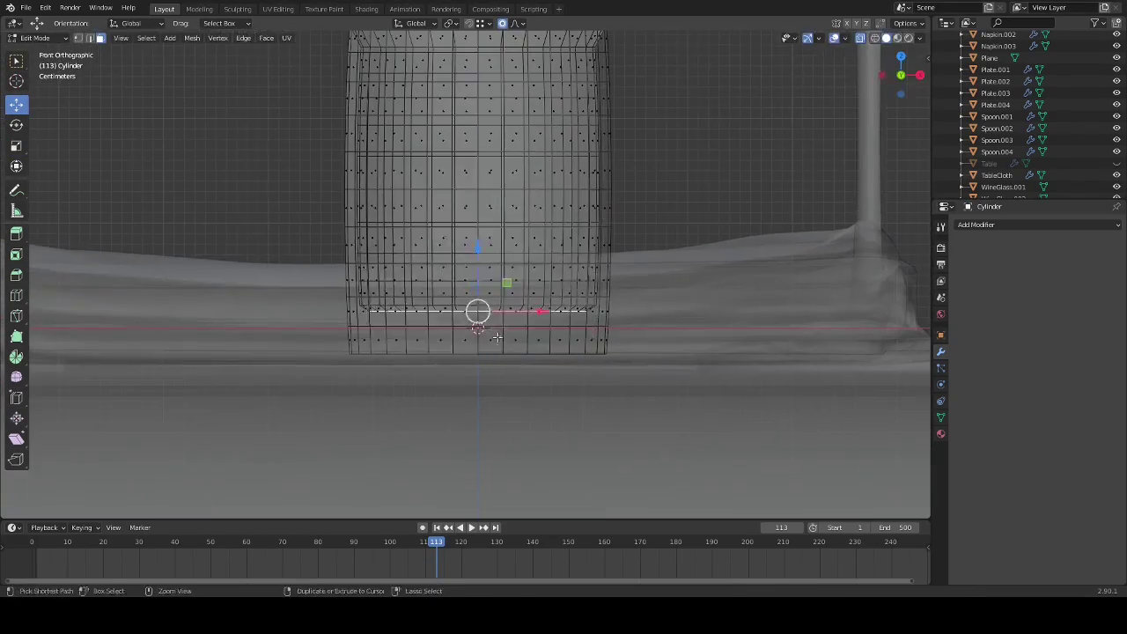
# - Scale the cup's outer bottom face to about 0.95 to round off the base
pyautogui.click(475, 280)
pyautogui.press('2')
pyautogui.scroll(2, 475, 271)
pyautogui.hotkey('ctrl', 'b')
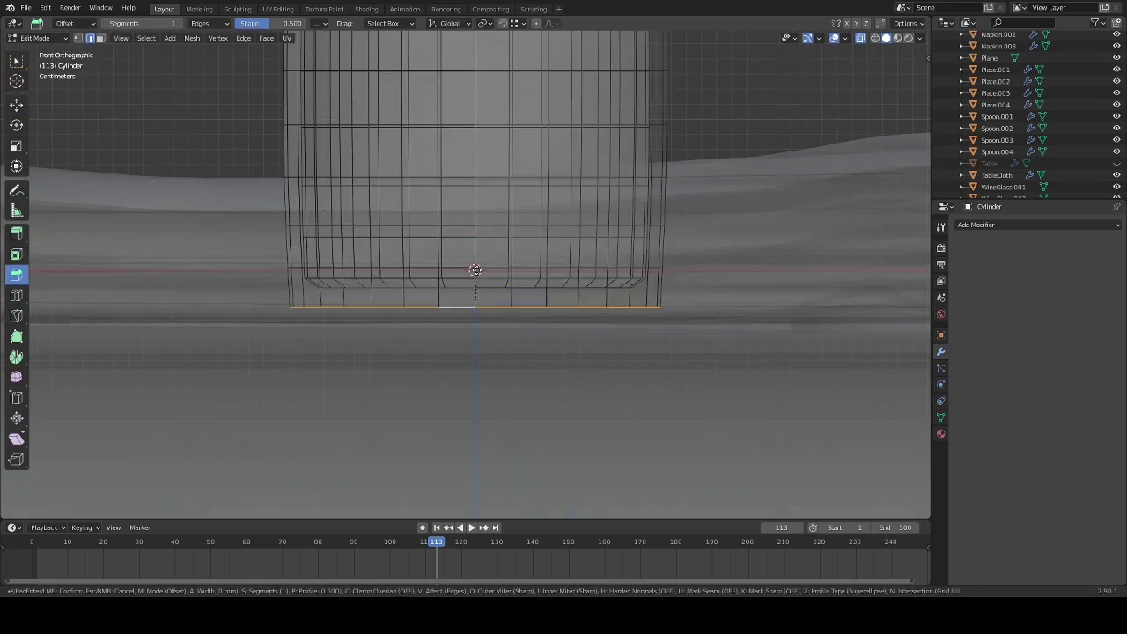
pyautogui.press('Escape')
pyautogui.moveTo(517, 218); pyautogui.dragTo(478, 239, button='middle')
pyautogui.press('s')
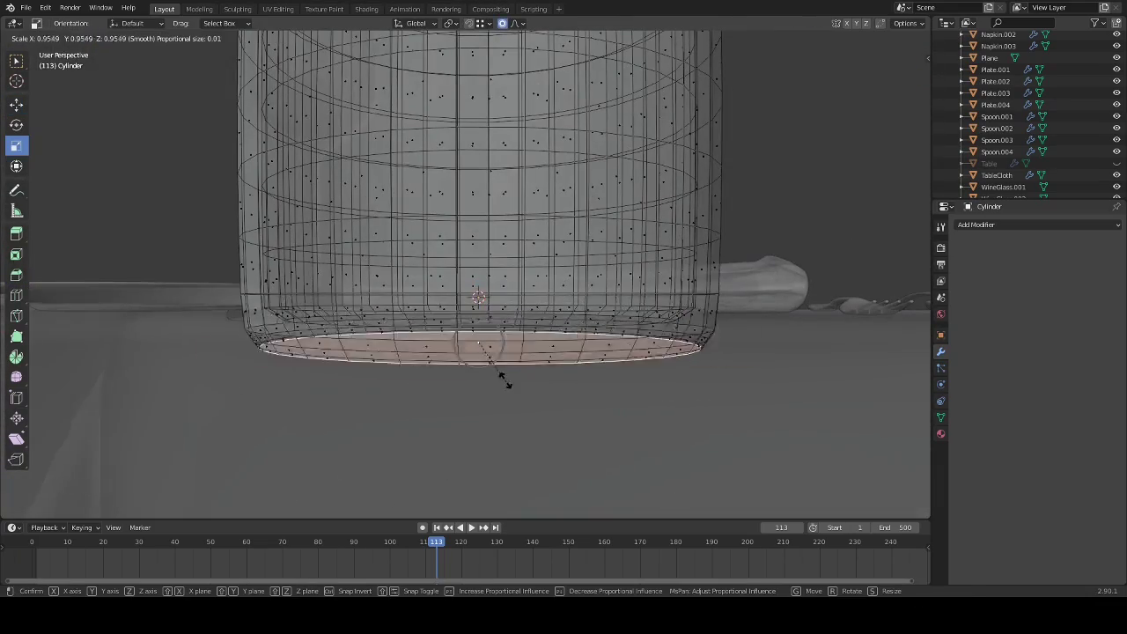
pyautogui.click(494, 392)
# - Bevel the inner and outer edge loops of the cup's rim to round the lip
pyautogui.hotkey('alt', 'z')
pyautogui.moveTo(494, 392); pyautogui.dragTo(526, 242, button='middle')
pyautogui.keyDown('alt'); pyautogui.click(474, 297); pyautogui.keyUp('alt')
pyautogui.scroll(2, 474, 297)
pyautogui.click(408, 327)
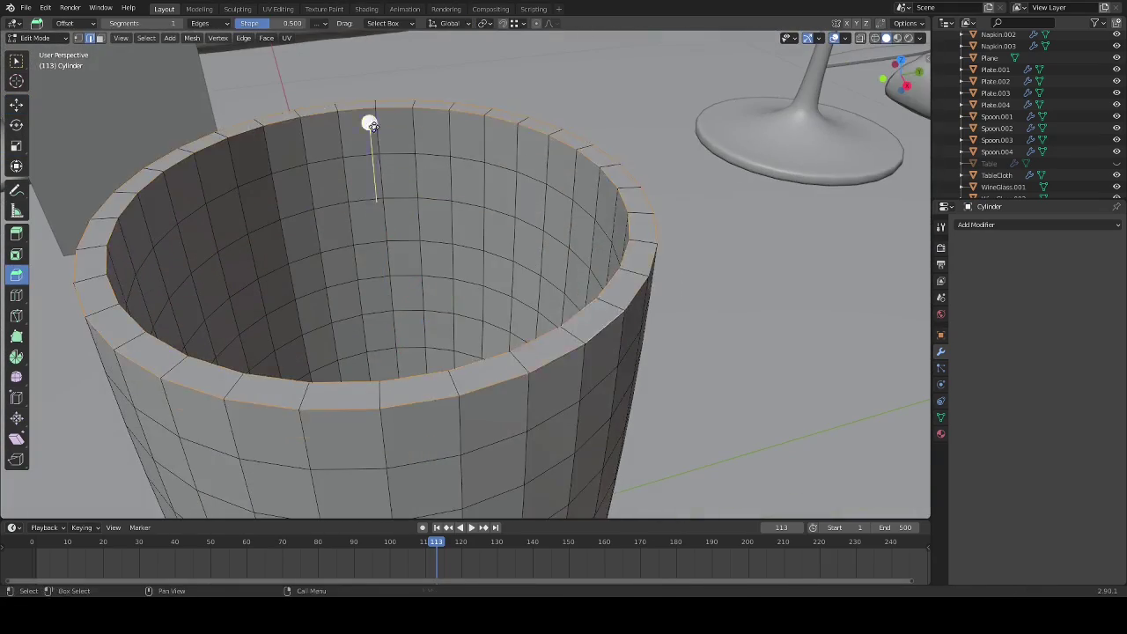
pyautogui.moveTo(408, 326); pyautogui.dragTo(855, 244, button='middle')
pyautogui.scroll(2, 608, 315)
pyautogui.scroll(-3, 608, 315)
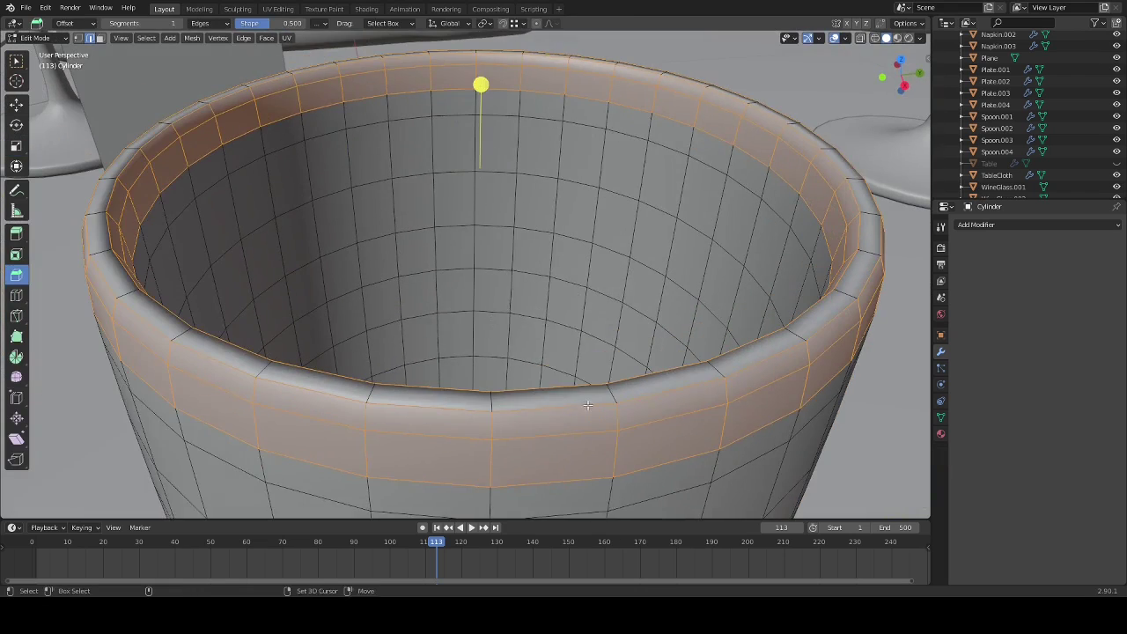
# - Smooth the finished cup with one level of subdivision
pyautogui.press('Tab')
pyautogui.hotkey('ctrl', '1')
pyautogui.moveTo(606, 292); pyautogui.dragTo(603, 251, button='middle')
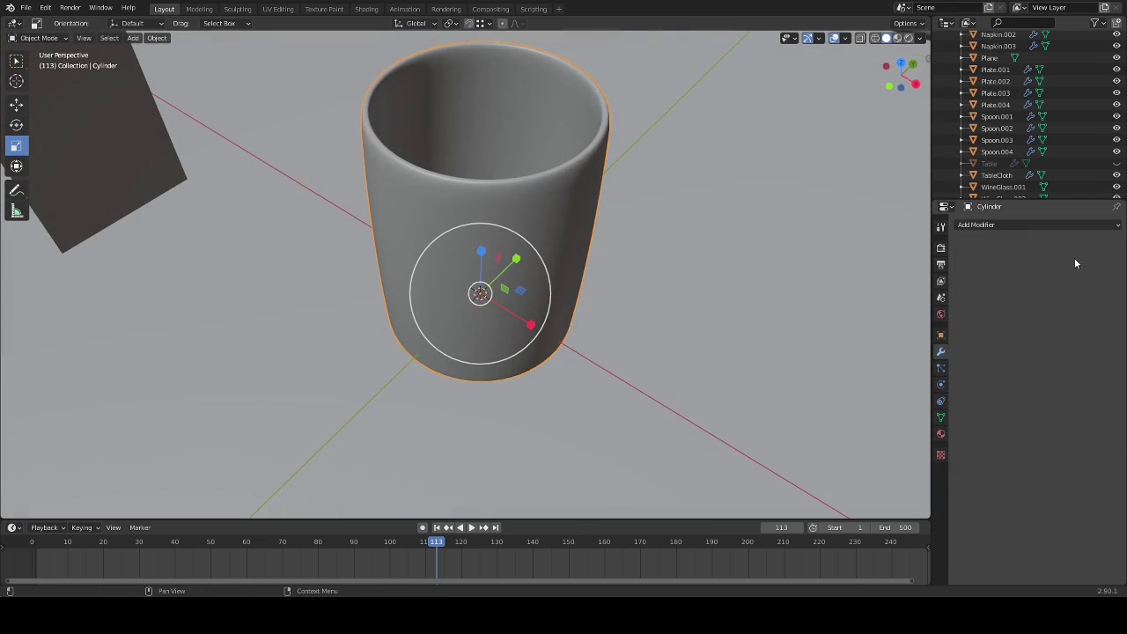
pyautogui.scroll(-4, 322, 203)
# - Centre the flame plane on the cup
pyautogui.click(323, 204)
pyautogui.moveTo(323, 203); pyautogui.dragTo(440, 220, button='middle')
pyautogui.click(940, 335)
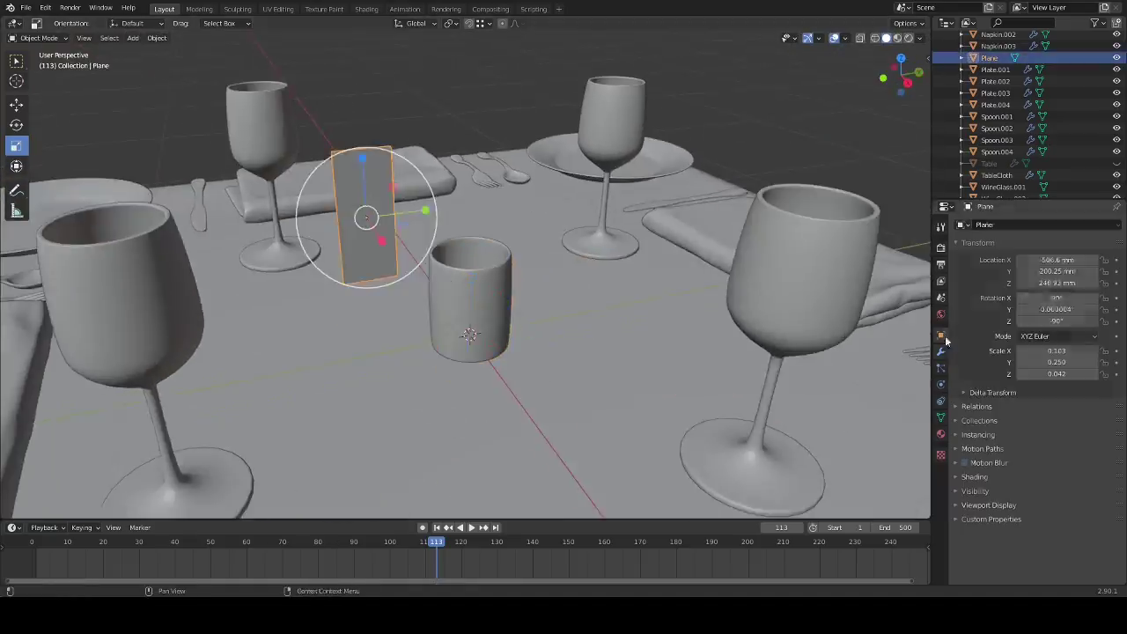
# - Assign the Glass material to the cup and preview it in rendered shading
pyautogui.click(470, 304)
pyautogui.press('KP_Decimal')
pyautogui.click(940, 433)
pyautogui.click(898, 38)
pyautogui.click(910, 39)
# - Set the flame plane's origin at its base and scale it by about 0.461 to fit inside the glass cup
pyautogui.click(451, 88)
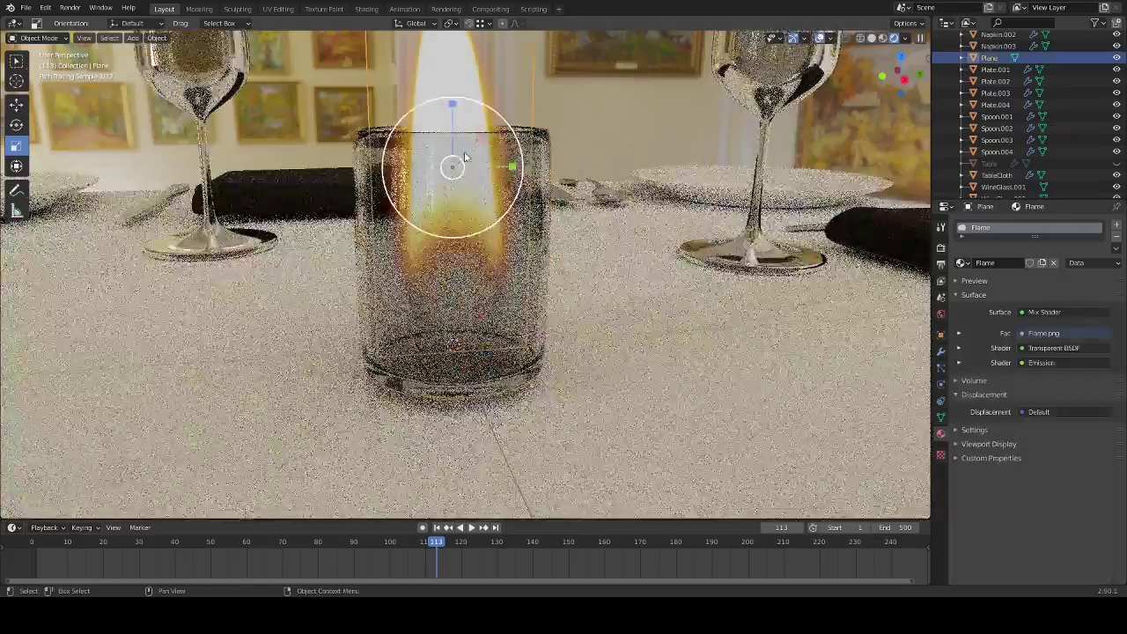
pyautogui.moveTo(452, 286); pyautogui.dragTo(453, 264)
pyautogui.click(157, 38)
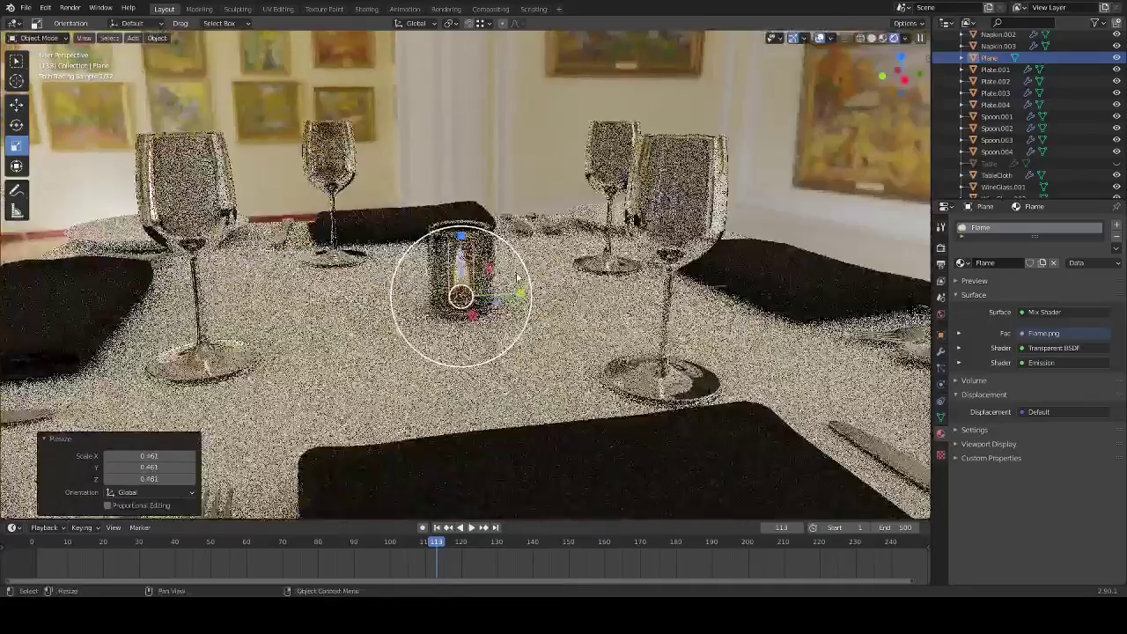
# - Set the Emission strength of the Flame material to 2.7 while previewing the flame in rendered view
pyautogui.click(366, 9)
pyautogui.press('KP_Decimal')
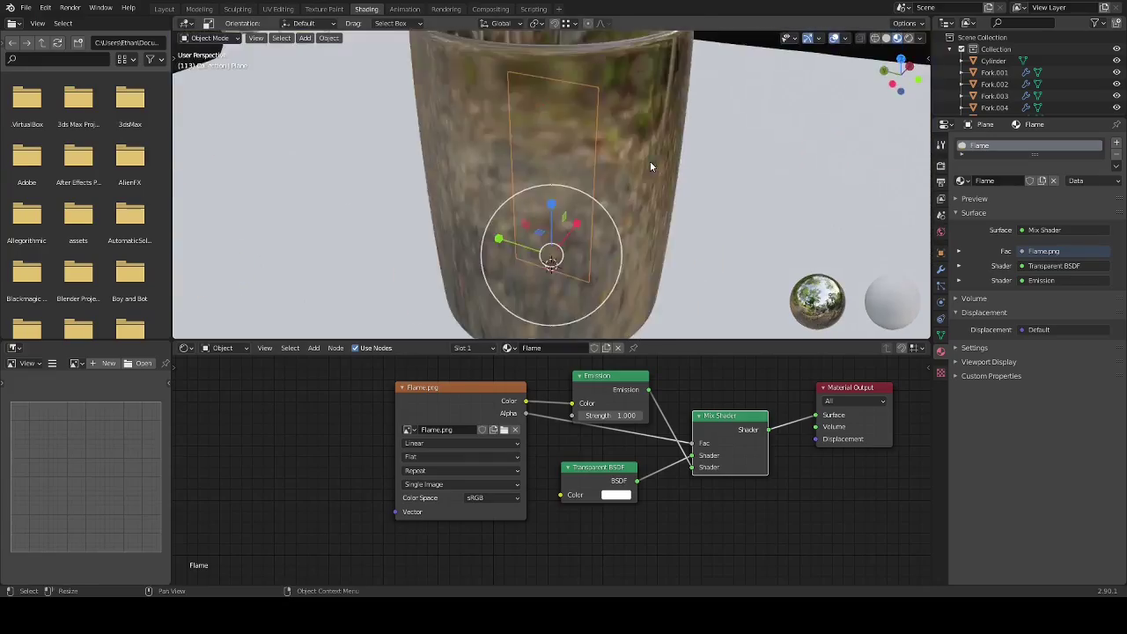
pyautogui.scroll(-2, 649, 161)
pyautogui.press('z')
pyautogui.click(685, 196)
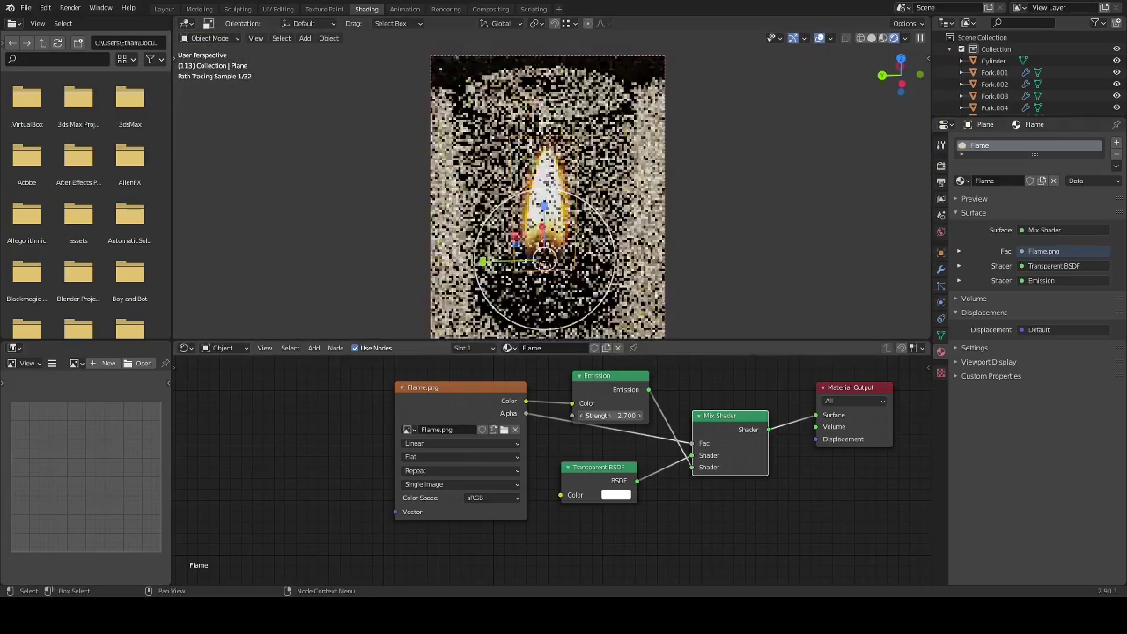
pyautogui.press('Return')
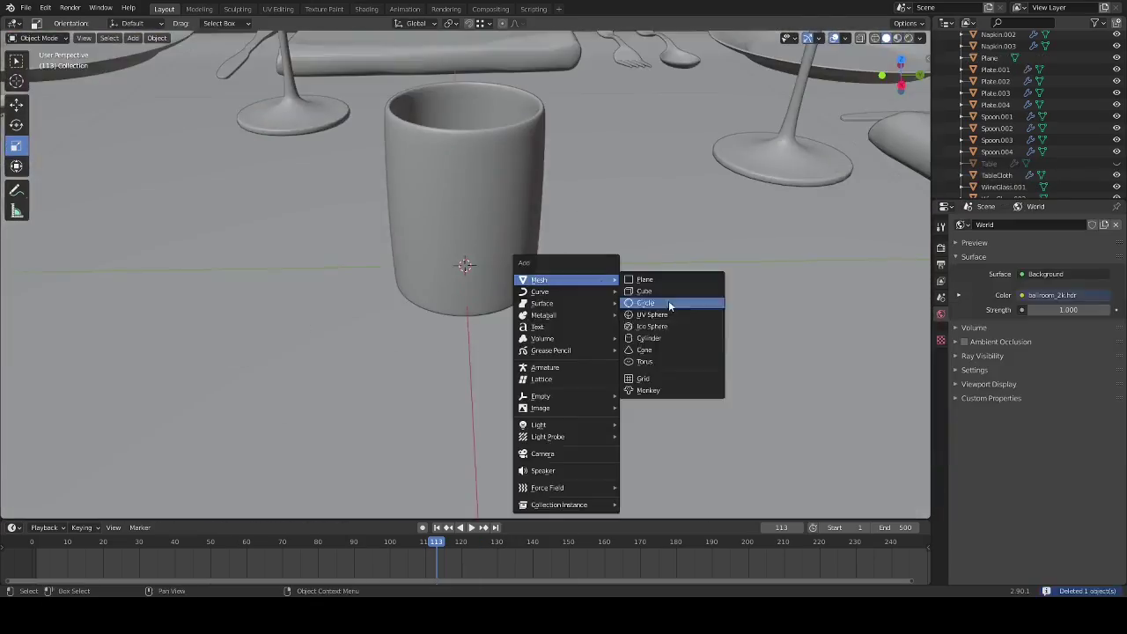
# - Add a circle at the cup's centre, and separate a copy of the cup's inner lower faces as a new object
pyautogui.click(668, 303)
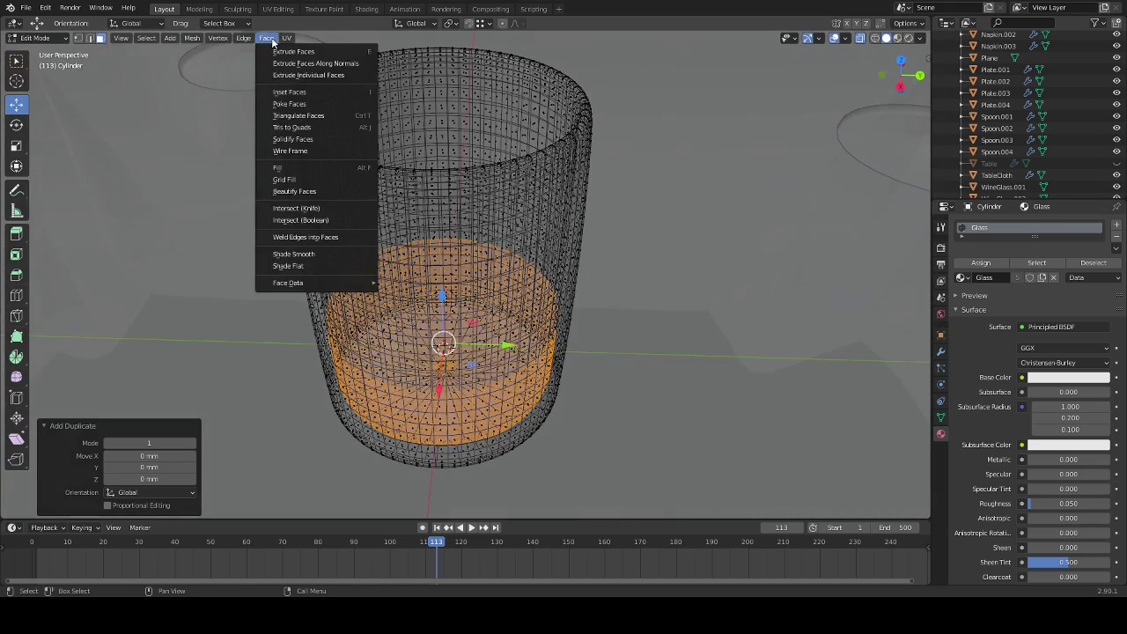
pyautogui.moveTo(194, 41)
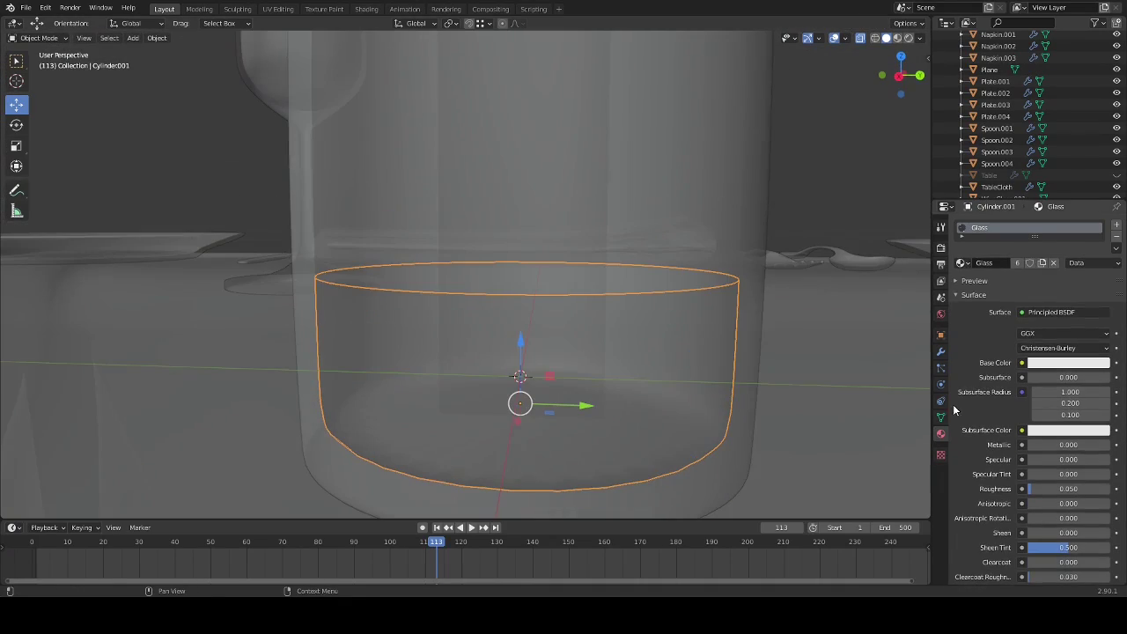
pyautogui.click(940, 351)
pyautogui.click(975, 225)
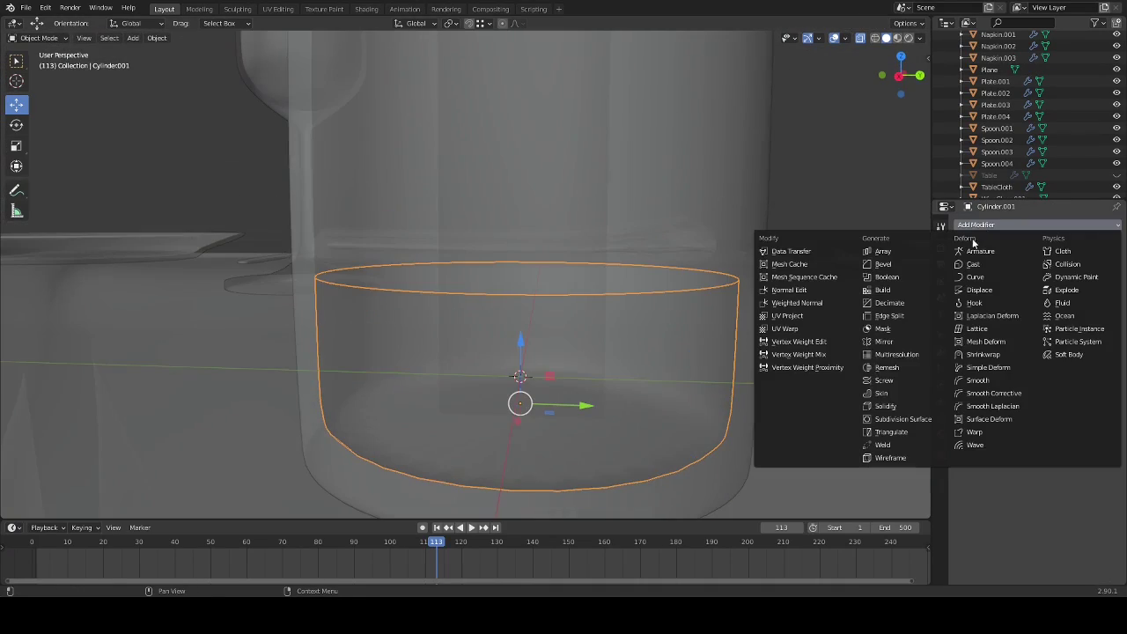
pyautogui.click(885, 393)
pyautogui.hotkey('ctrl', 'z')
# - Extrude the wax mesh's open top edge loop upward about 2.46 mm and scale it inward to close the top at its centre
pyautogui.press('Tab')
pyautogui.scroll(2, 620, 310)
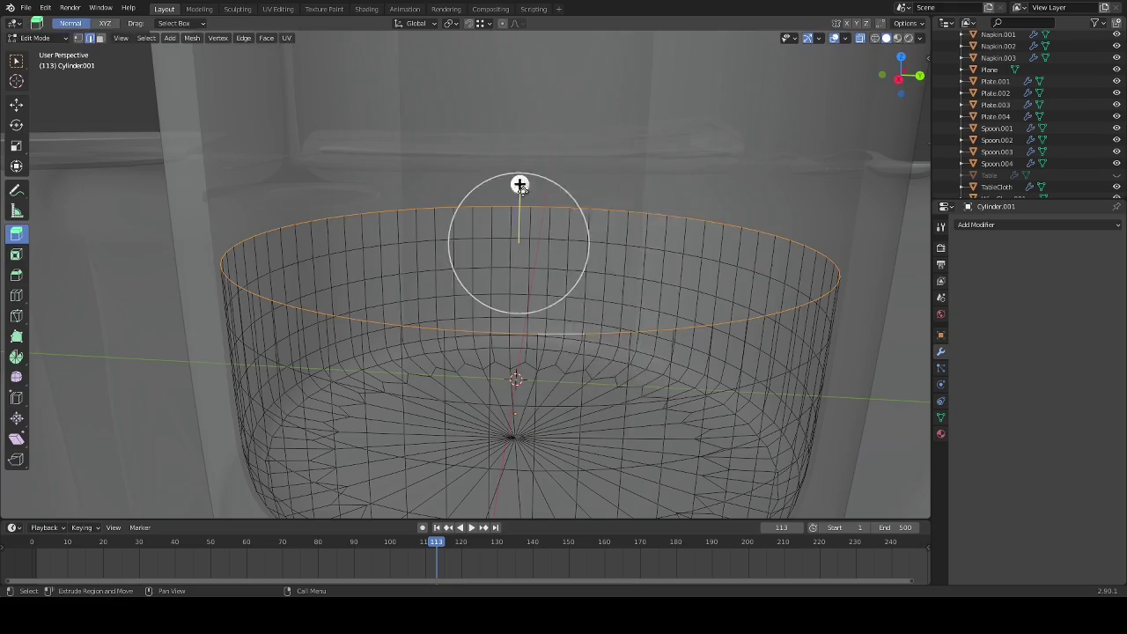
pyautogui.moveTo(519, 185); pyautogui.dragTo(521, 176)
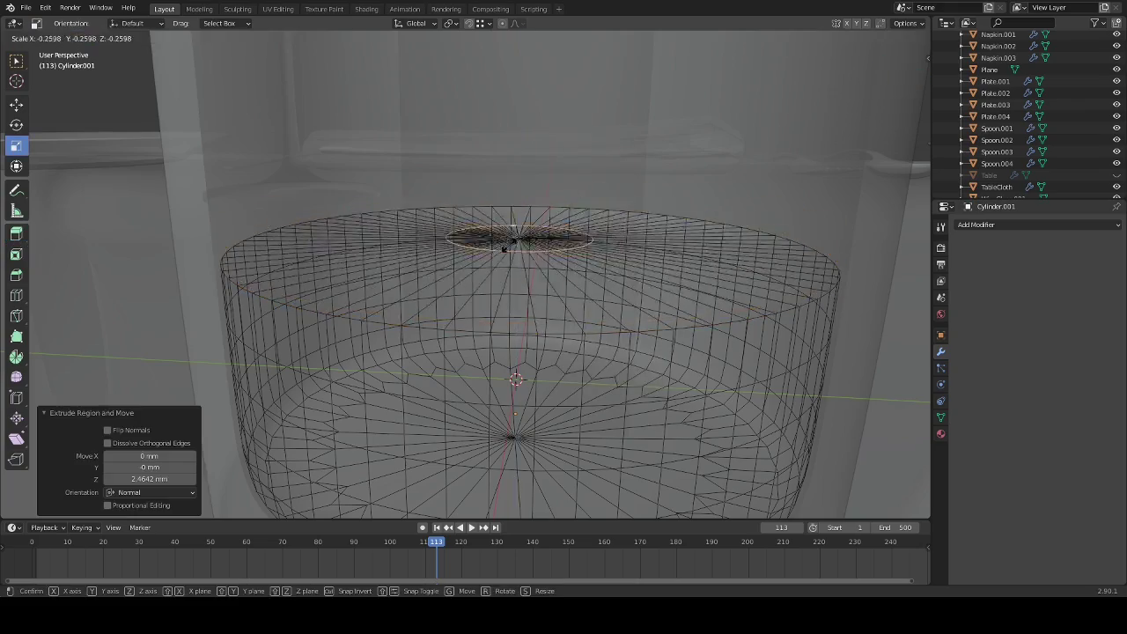
pyautogui.click(503, 249)
pyautogui.press('KP_Decimal')
pyautogui.click(218, 37)
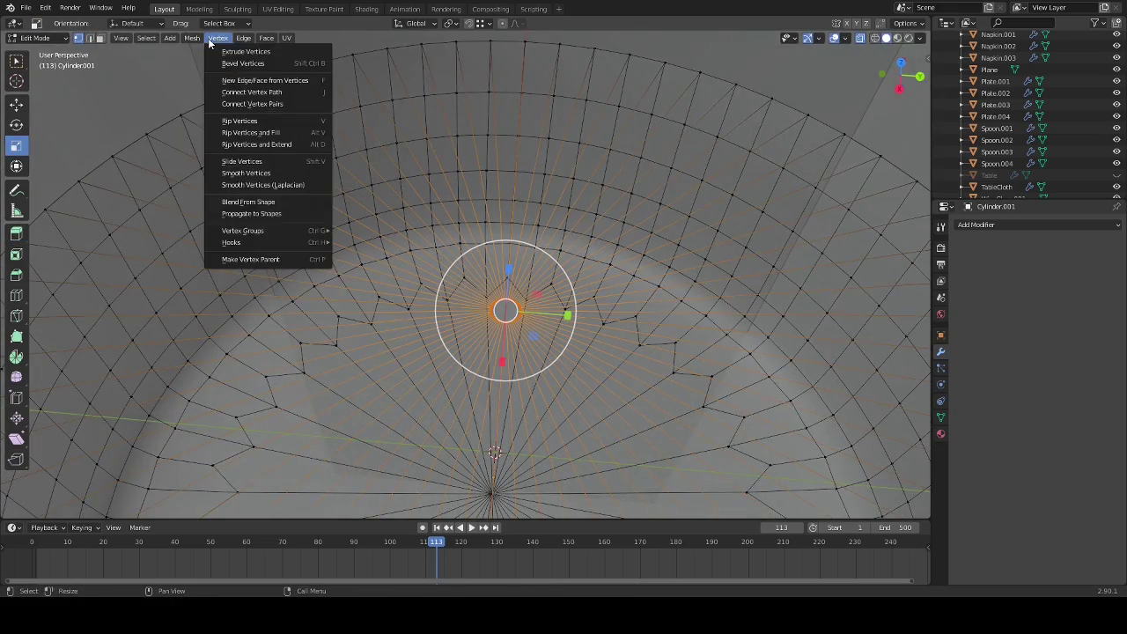
pyautogui.moveTo(201, 118)
pyautogui.click(300, 118)
# - Try to add a horizontal loop cut around the wax near its top
pyautogui.scroll(-5, 538, 255)
pyautogui.hotkey('ctrl', 'r')
pyautogui.moveTo(537, 256); pyautogui.dragTo(531, 263, button='middle')
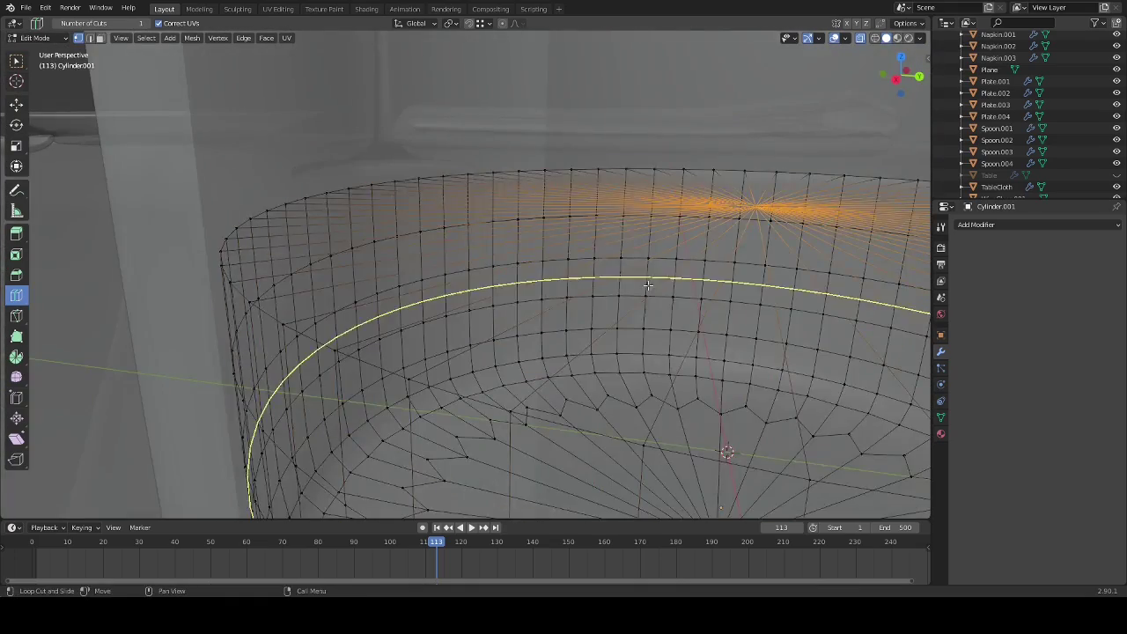
pyautogui.moveTo(647, 285); pyautogui.dragTo(502, 279, button='middle')
# - Try to inset the wax's top faces inward from the rim
pyautogui.hotkey('shift', 'space')
pyautogui.click(493, 268)
pyautogui.moveTo(650, 257); pyautogui.dragTo(654, 282, button='middle')
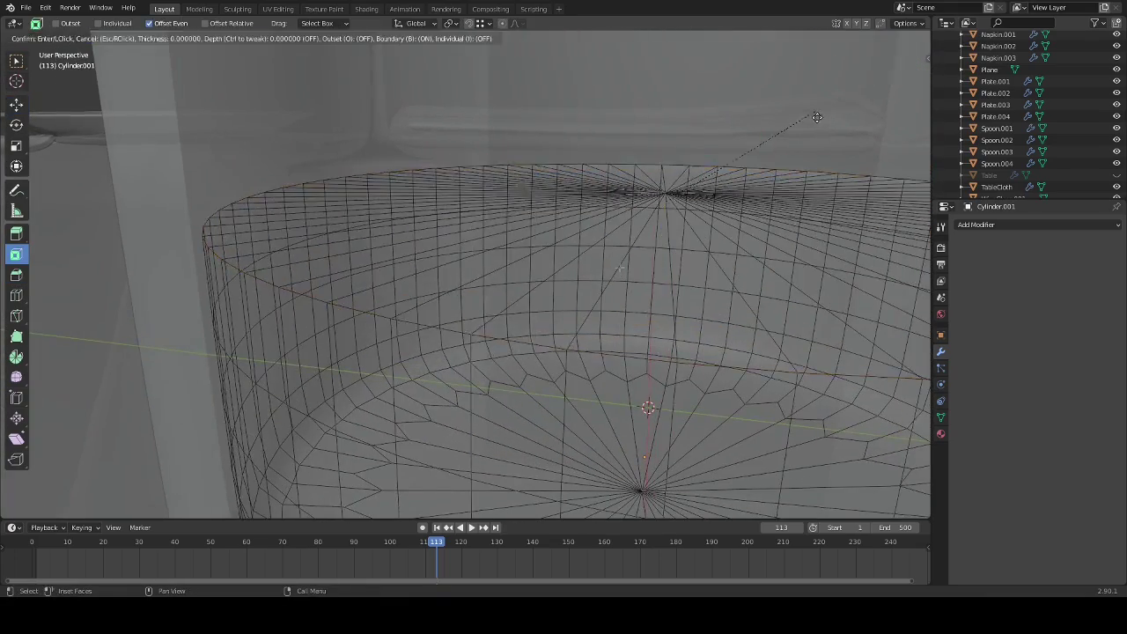
pyautogui.click(655, 282)
pyautogui.press('i')
pyautogui.press('KP_7')
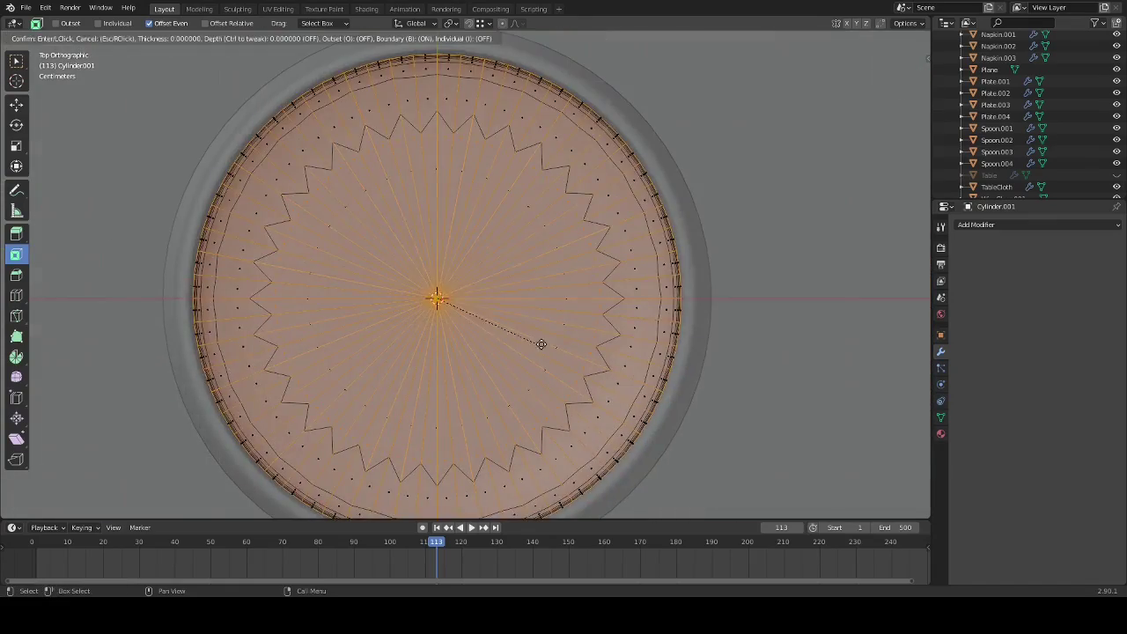
pyautogui.click(535, 339)
pyautogui.moveTo(149, 441); pyautogui.dragTo(176, 440)
pyautogui.moveTo(176, 441); pyautogui.dragTo(506, 349, button='middle')
pyautogui.scroll(2, 506, 349)
pyautogui.press('e')
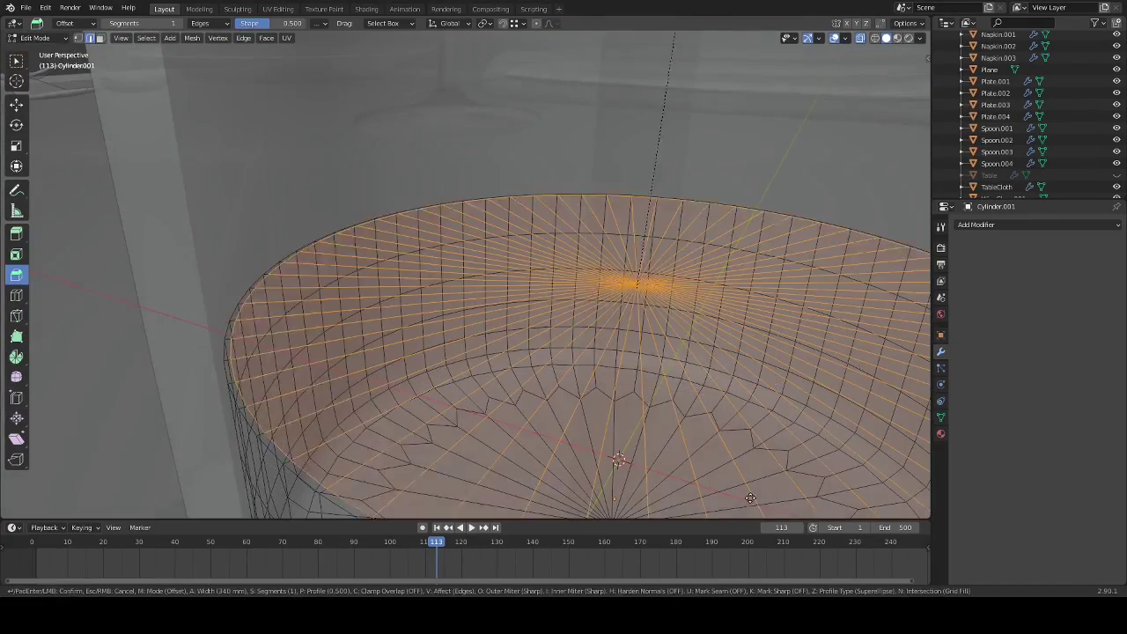
pyautogui.click(616, 396)
# - Bevel the edge loop around the wax's top rim with three segments
pyautogui.keyDown('alt'); pyautogui.click(317, 229); pyautogui.keyUp('alt')
pyautogui.hotkey('ctrl', 'b')
pyautogui.click(718, 508)
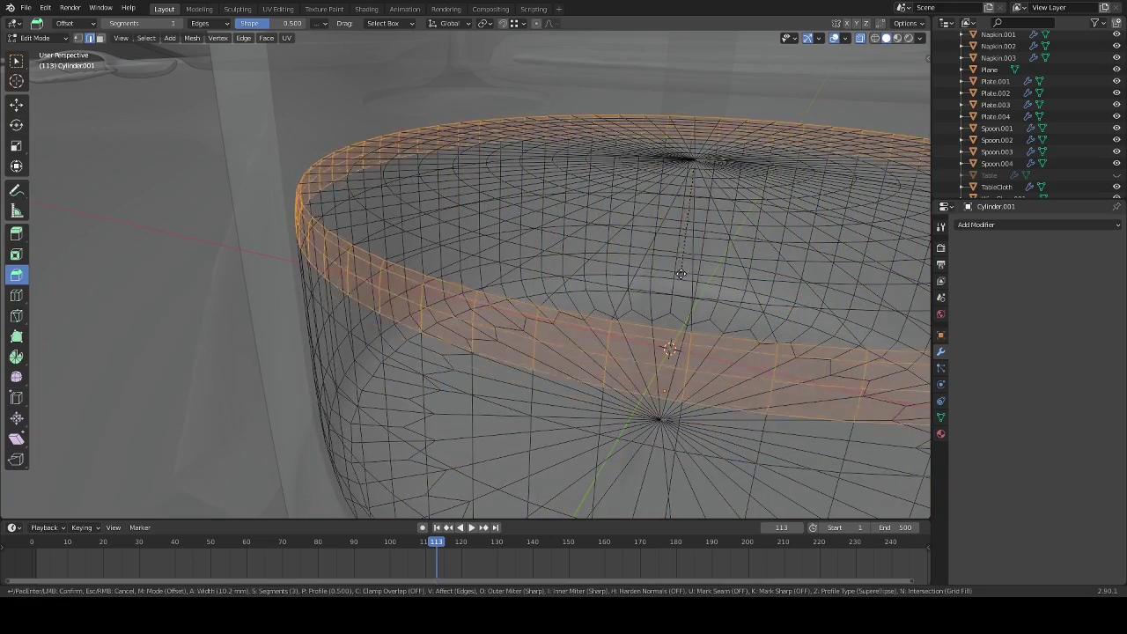
pyautogui.hotkey('ctrl', 'z')
pyautogui.press('s')
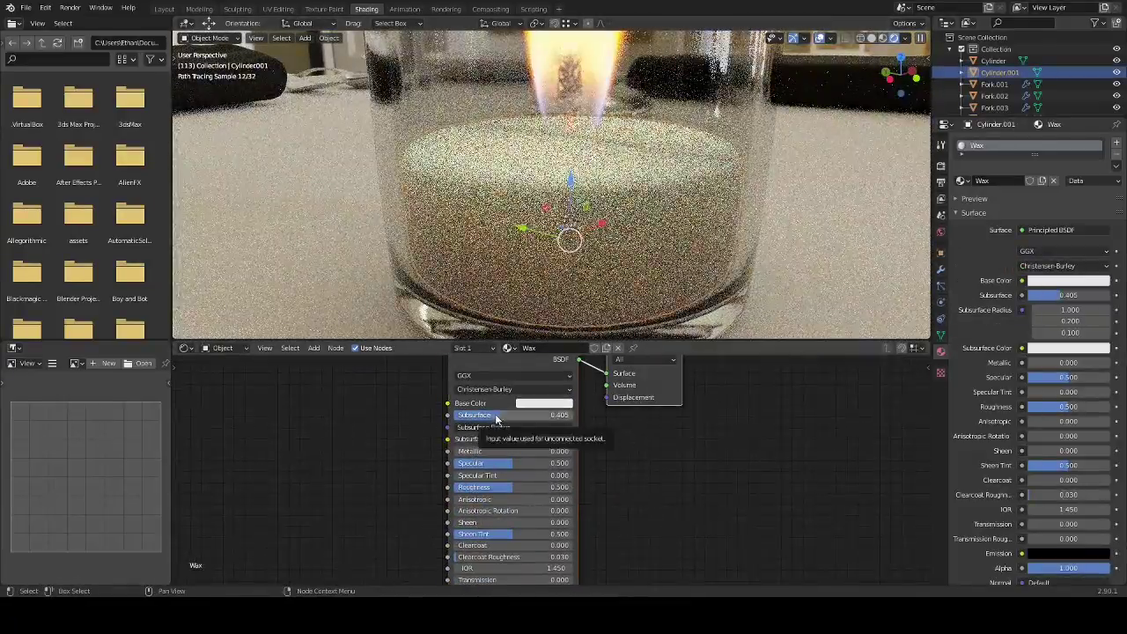
# - Try 0.1 for the Wax material's Subsurface, and settle on 0.05
pyautogui.click(496, 419)
pyautogui.write('0.1')
pyautogui.press('Return')
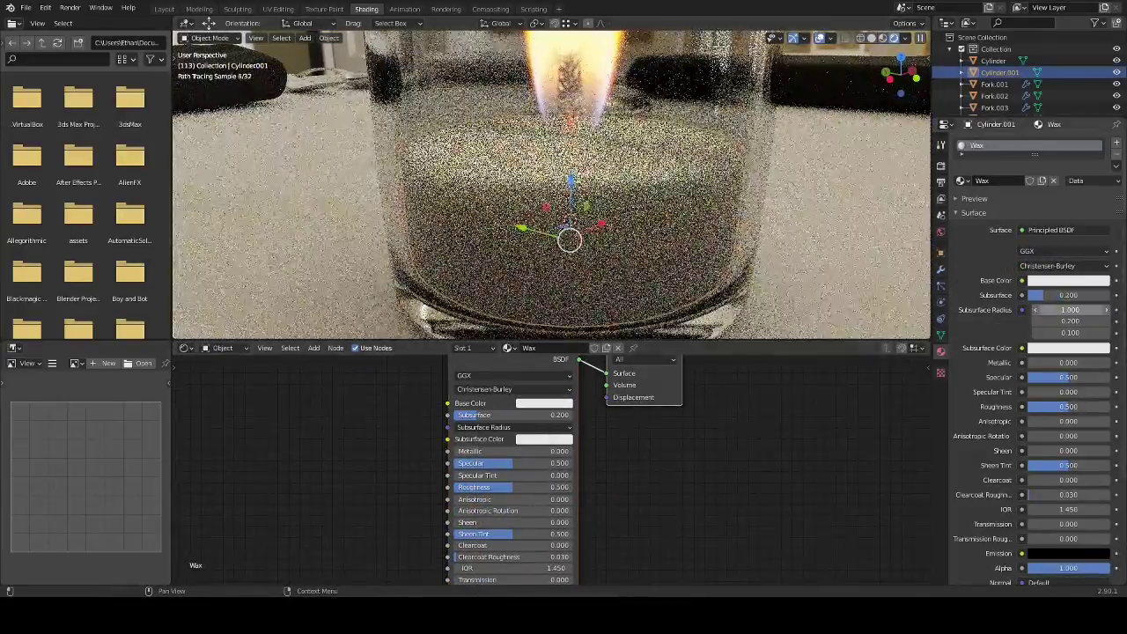
pyautogui.click(560, 420)
pyautogui.write('0.05')
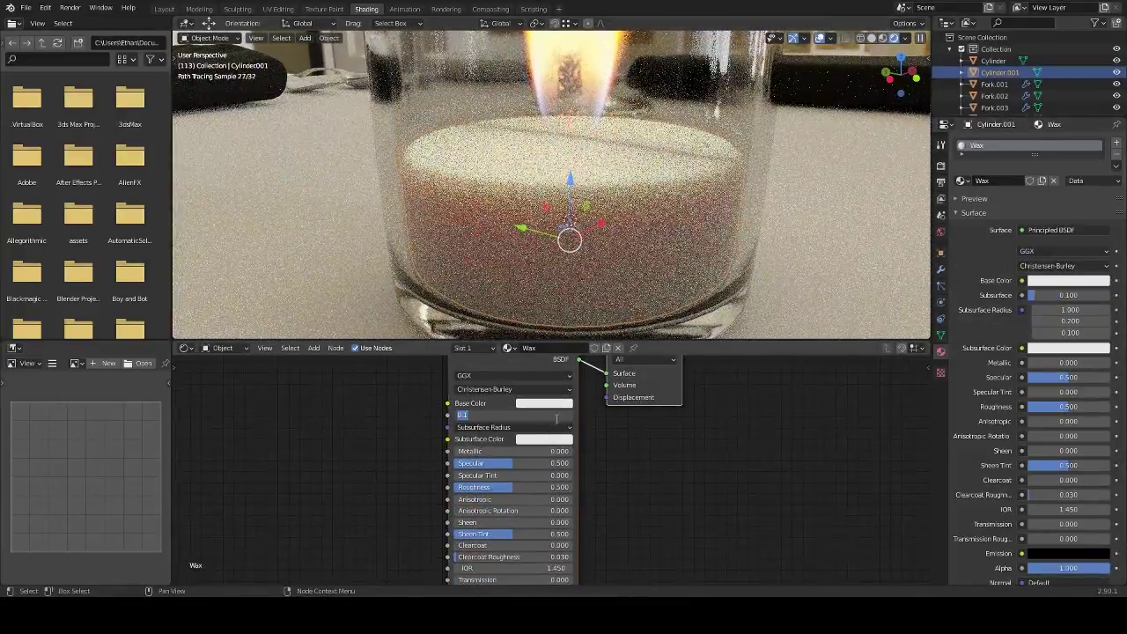
pyautogui.press('Return')
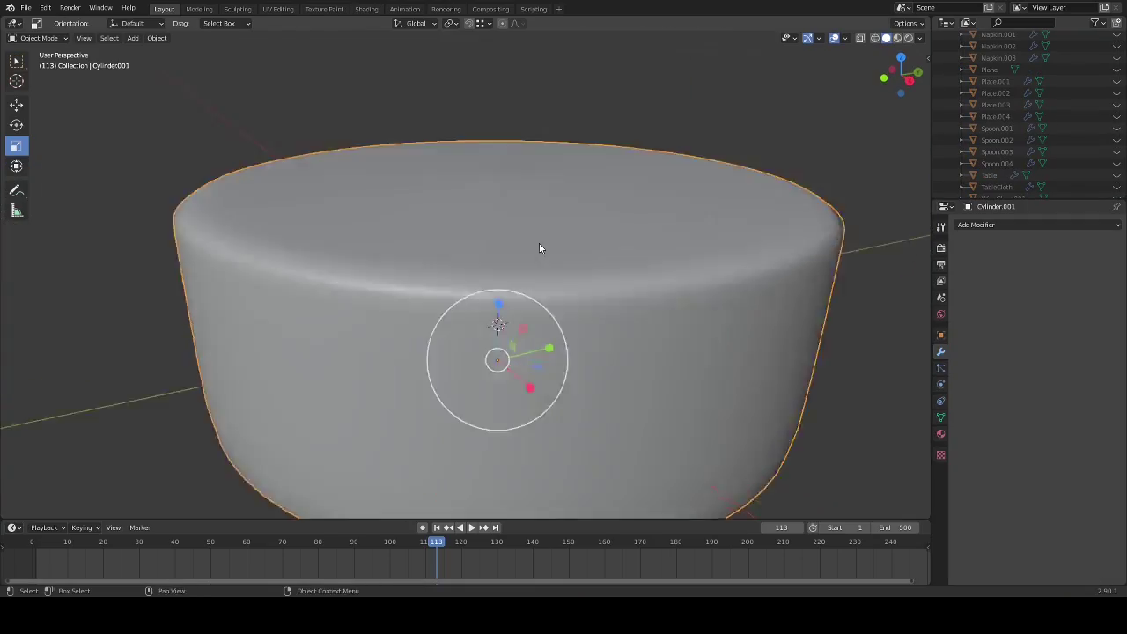
# - Sink the centre faces of the wax's top along Z using smooth proportional editing with a size of 0.10
pyautogui.press('Tab')
pyautogui.moveTo(539, 248); pyautogui.dragTo(494, 70, button='middle')
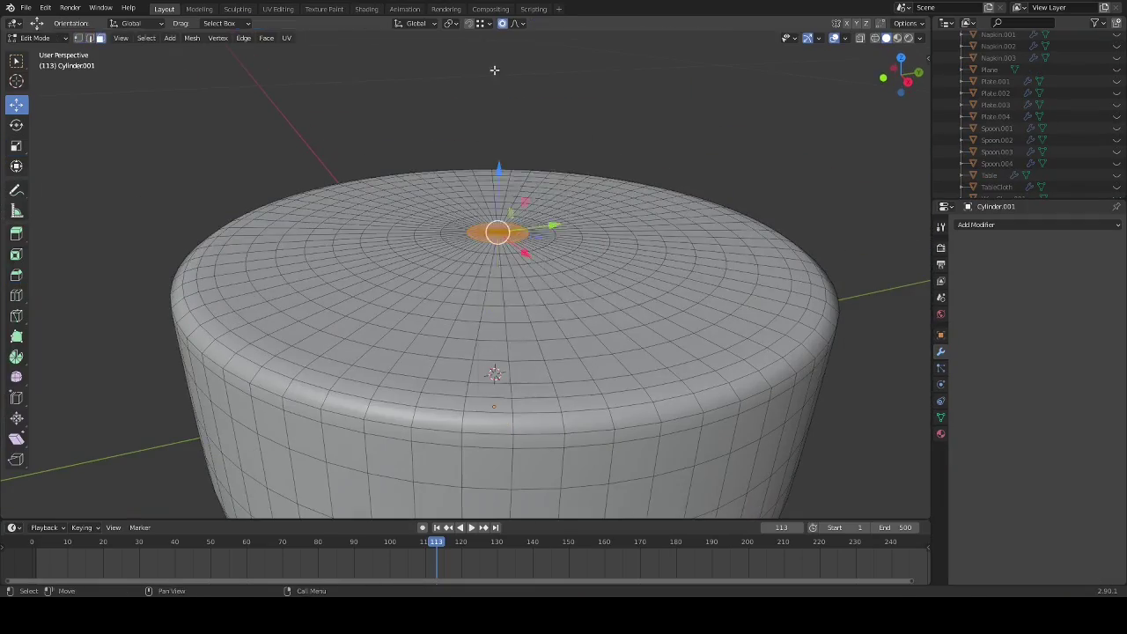
pyautogui.scroll(-6, 496, 202)
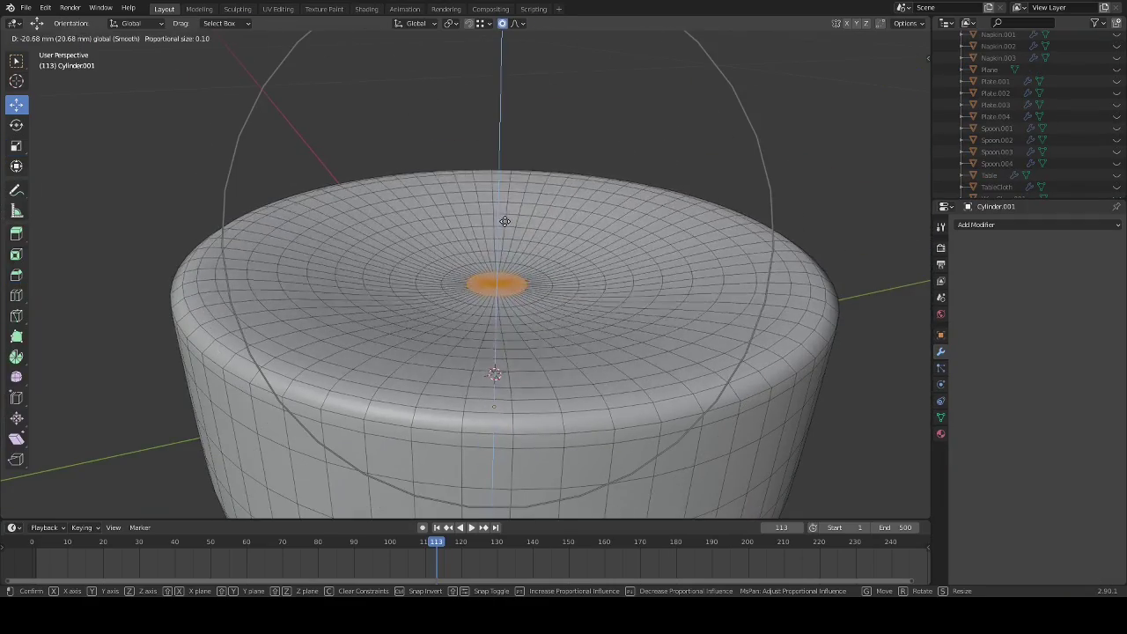
pyautogui.click(692, 231)
pyautogui.moveTo(692, 231); pyautogui.dragTo(616, 370, button='middle')
pyautogui.hotkey('alt', 'z')
pyautogui.press('g')
pyautogui.press('z')
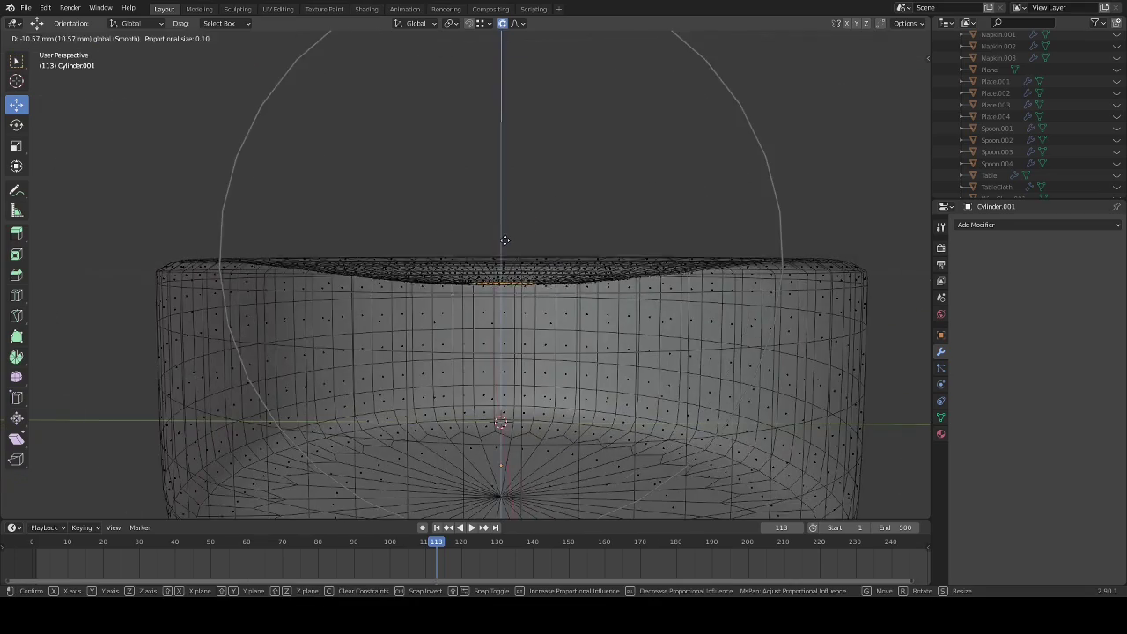
pyautogui.press('Escape')
# - Refine the wax's dished top by moving its edge rings along Z with proportional editing at a size of about 0.017
pyautogui.moveTo(505, 239); pyautogui.dragTo(545, 290, button='middle')
pyautogui.press('g')
pyautogui.press('z')
pyautogui.scroll(4, 617, 229)
pyautogui.click(632, 219)
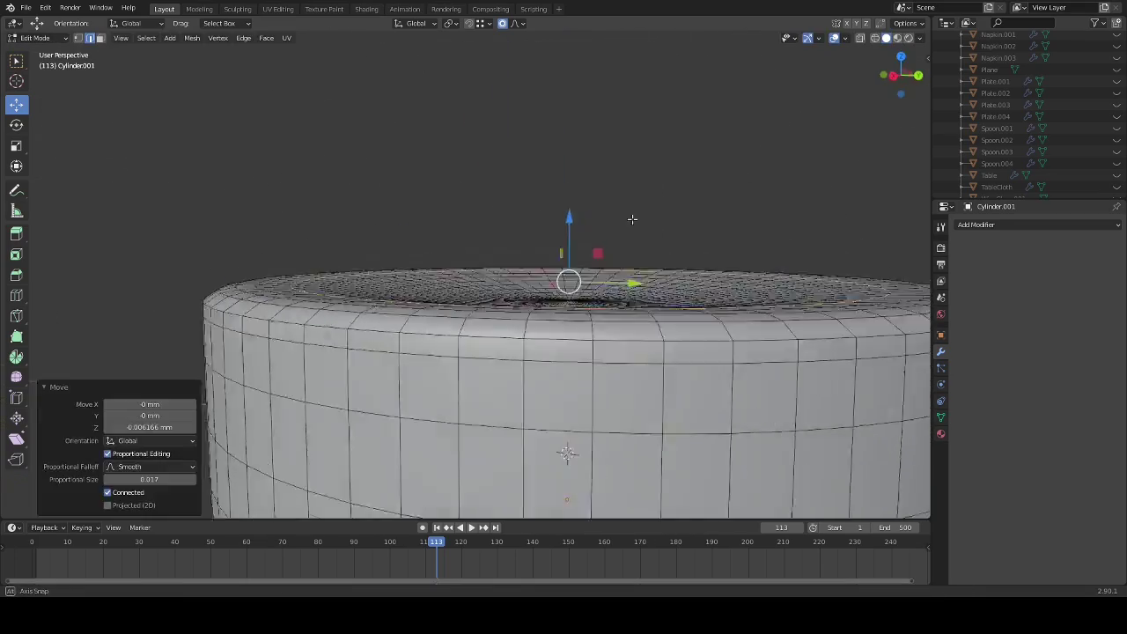
pyautogui.press('g')
pyautogui.press('z')
pyautogui.moveTo(632, 220); pyautogui.dragTo(616, 194, button='middle')
pyautogui.click(656, 185)
pyautogui.press('g')
pyautogui.press('z')
pyautogui.scroll(1, 667, 164)
pyautogui.click(667, 163)
# - Choose Extrude Region for the central disc of faces on the wax's top and reveal the hidden geometry
pyautogui.scroll(4, 616, 194)
pyautogui.hotkey('alt', 'z')
pyautogui.hotkey('shift', 'space')
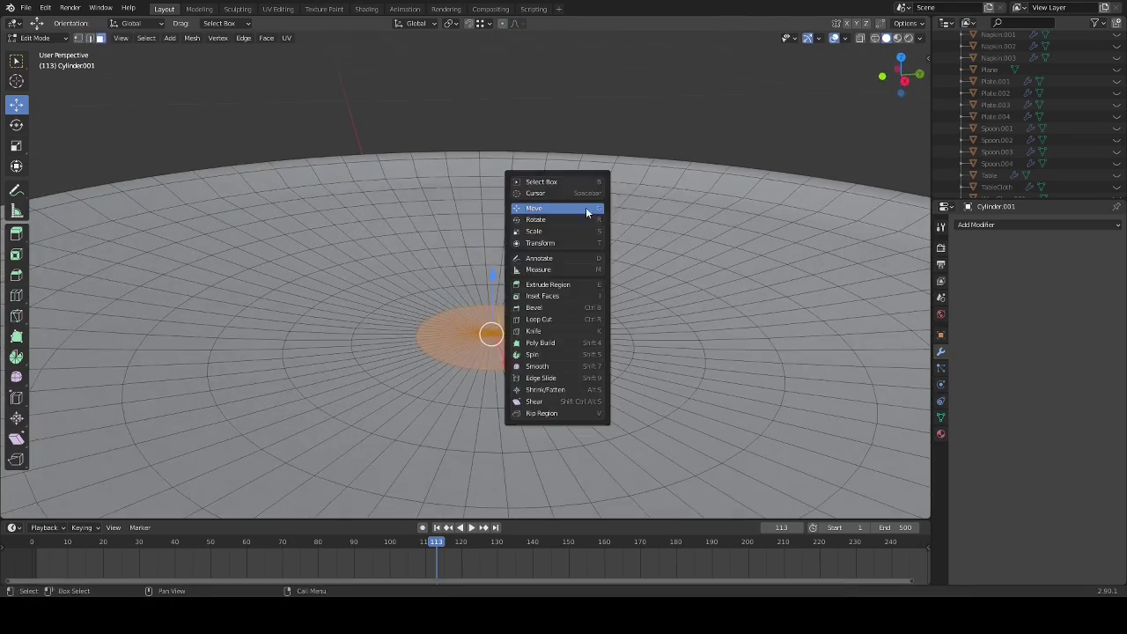
pyautogui.click(547, 285)
pyautogui.scroll(-3, 865, 244)
pyautogui.hotkey('alt', 'h')
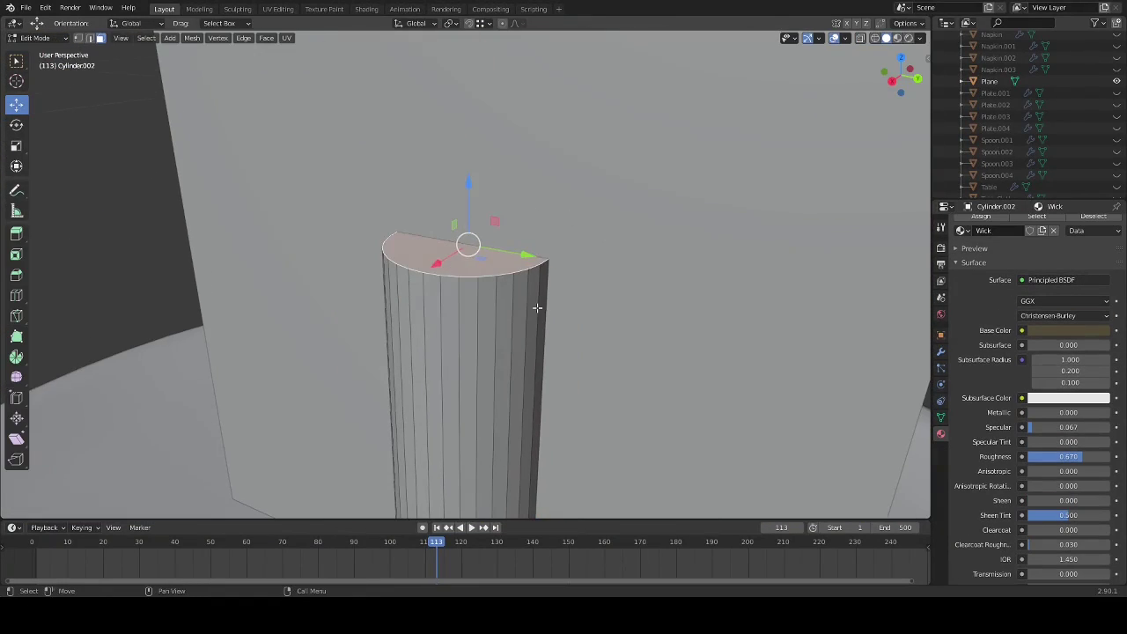
pyautogui.click(465, 158)
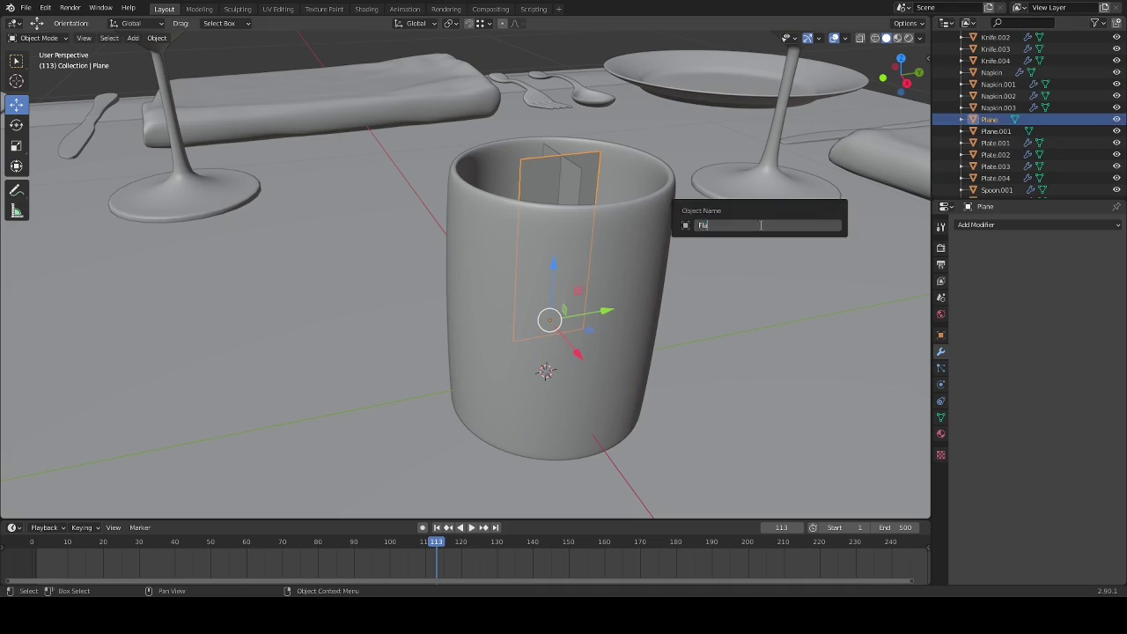
# - Select both flame planes, the wax and the wick with the candle holder active, and parent them to CandleHolder
pyautogui.scroll(-6, 525, 335)
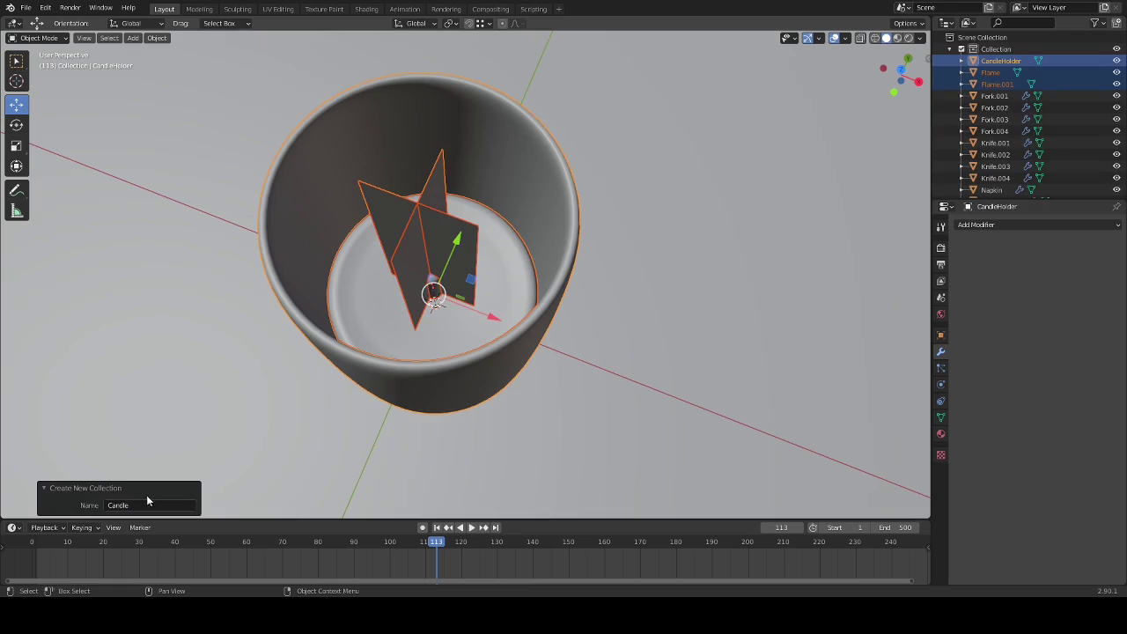
pyautogui.click(1003, 175)
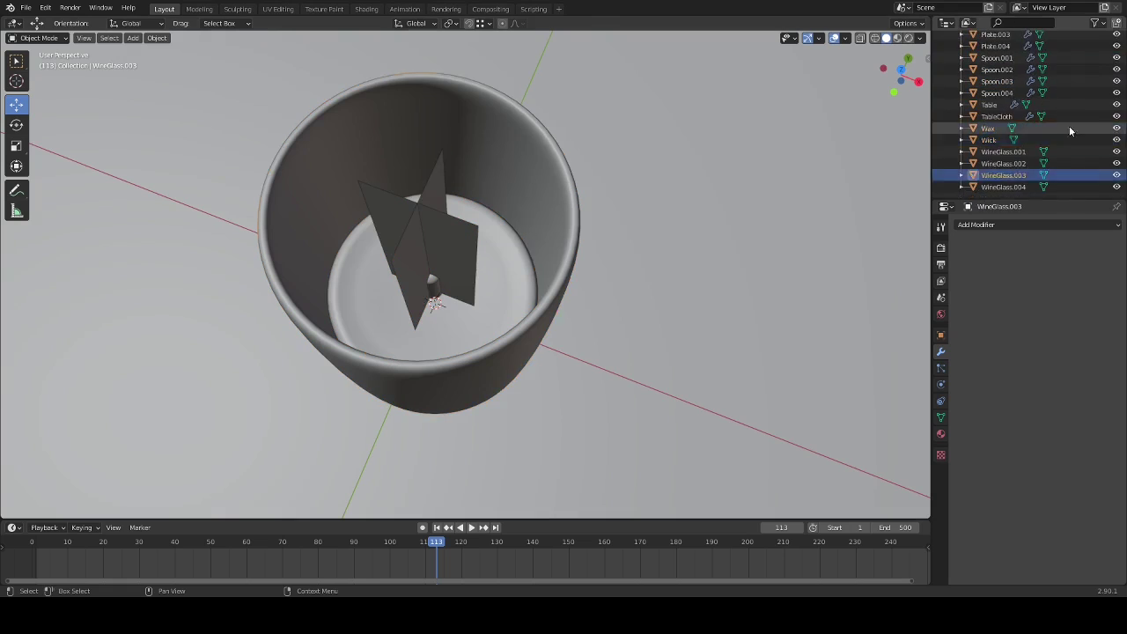
pyautogui.click(950, 50)
pyautogui.click(459, 267)
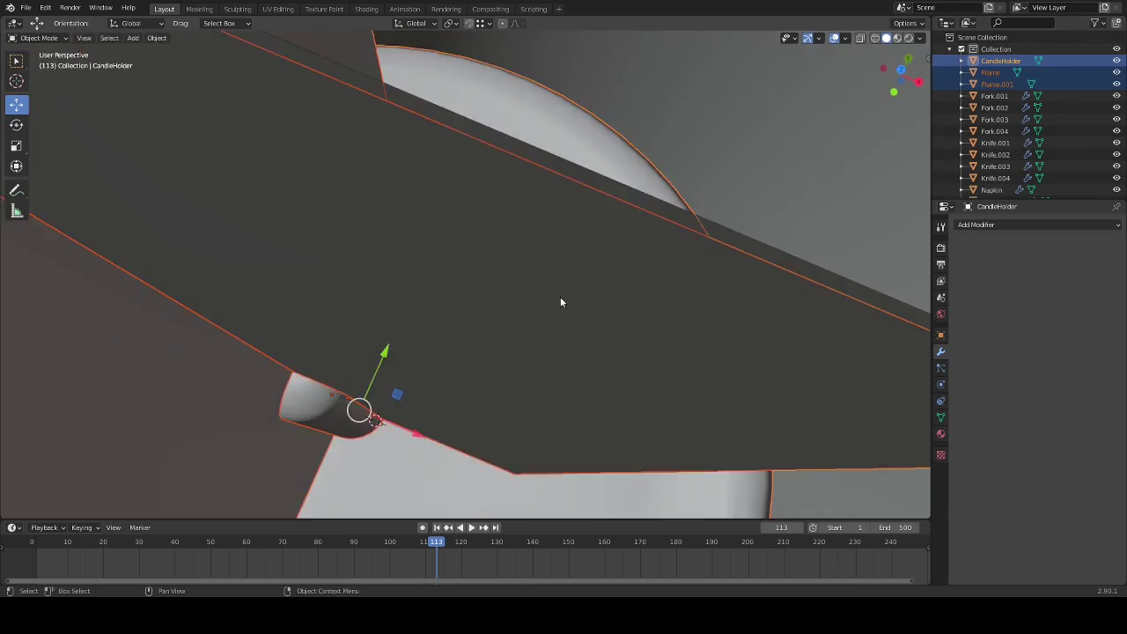
pyautogui.press('KP_Decimal')
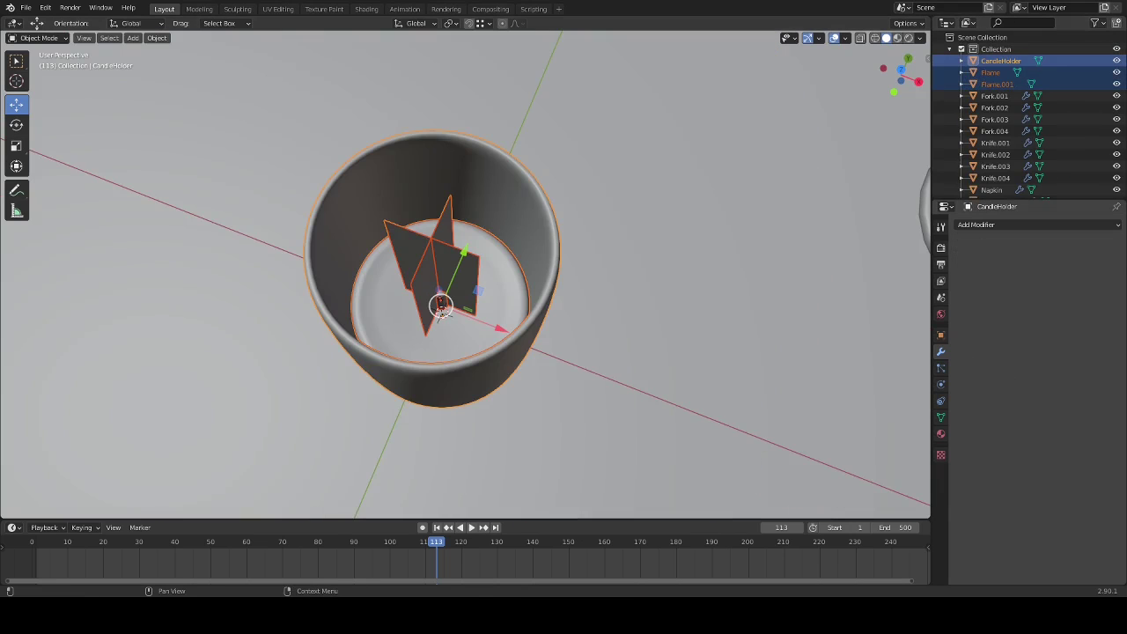
pyautogui.hotkey('shift', 'g')
pyautogui.click(593, 260)
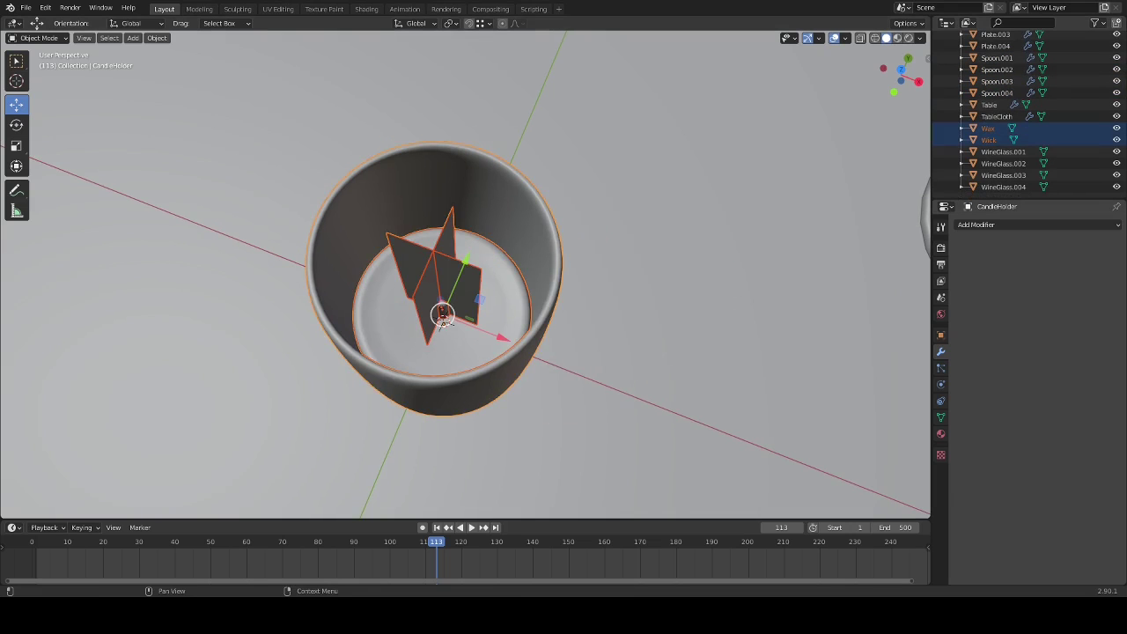
pyautogui.hotkey('ctrl', 'p')
pyautogui.click(704, 268)
# - Duplicate the candle holder with its contents around the table centre, offsetting one copy about 450 mm in X and -631 mm in Y
pyautogui.scroll(-5, 621, 261)
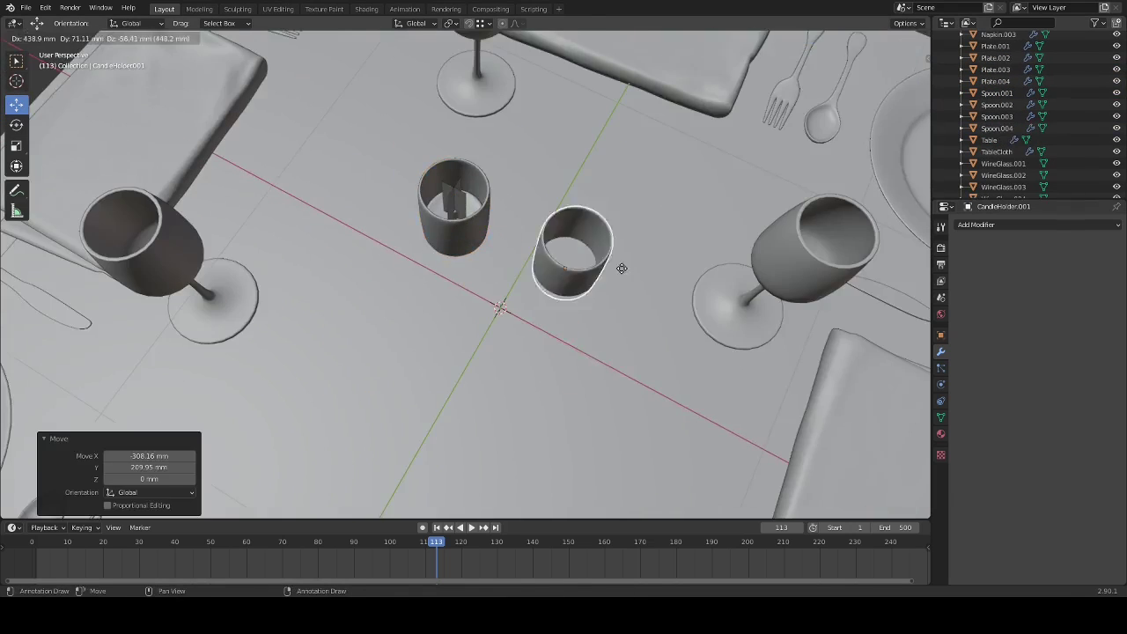
pyautogui.click(578, 254)
pyautogui.press('KP_Decimal')
pyautogui.scroll(-8, 462, 280)
pyautogui.click(465, 281)
pyautogui.moveTo(464, 281); pyautogui.dragTo(457, 325, button='middle')
pyautogui.click(448, 294)
pyautogui.press('KP_Decimal')
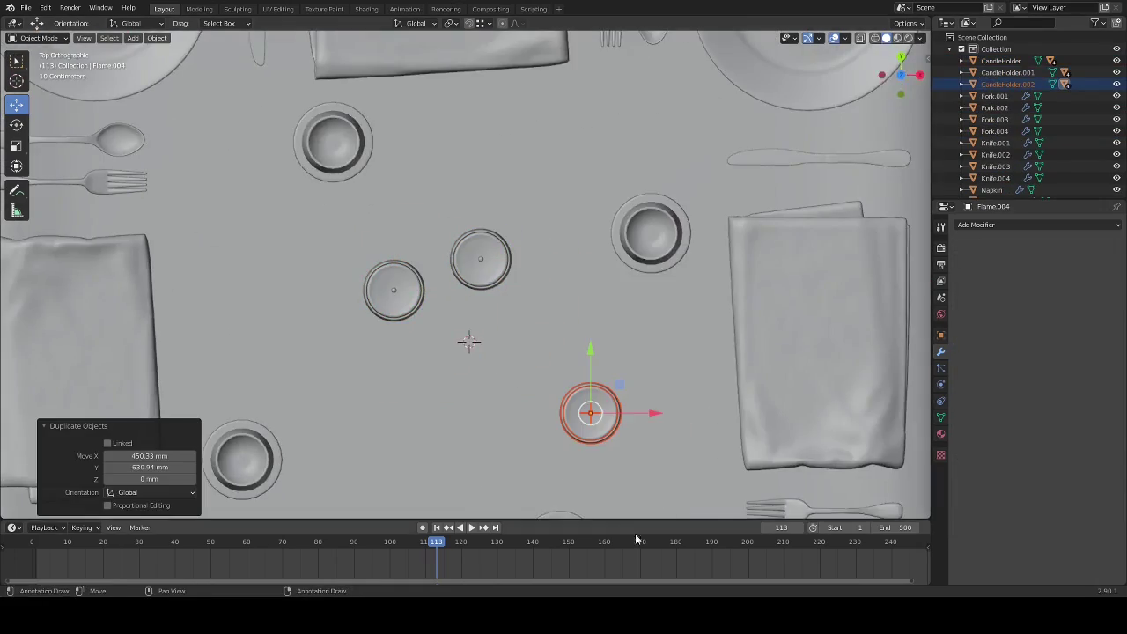
pyautogui.moveTo(528, 369); pyautogui.dragTo(564, 428, button='middle')
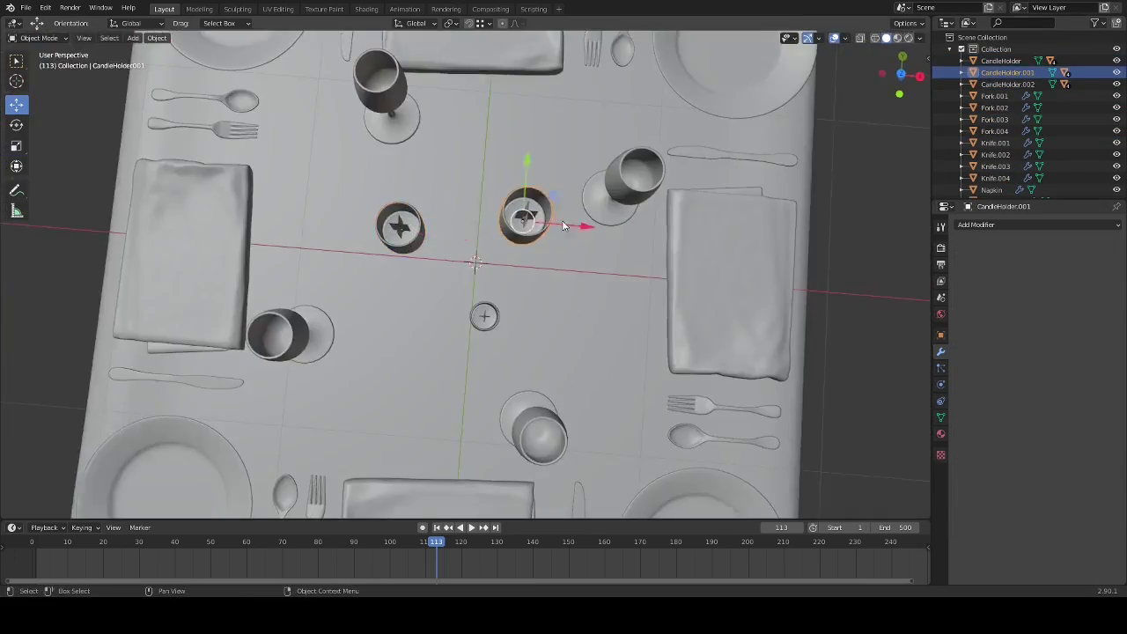
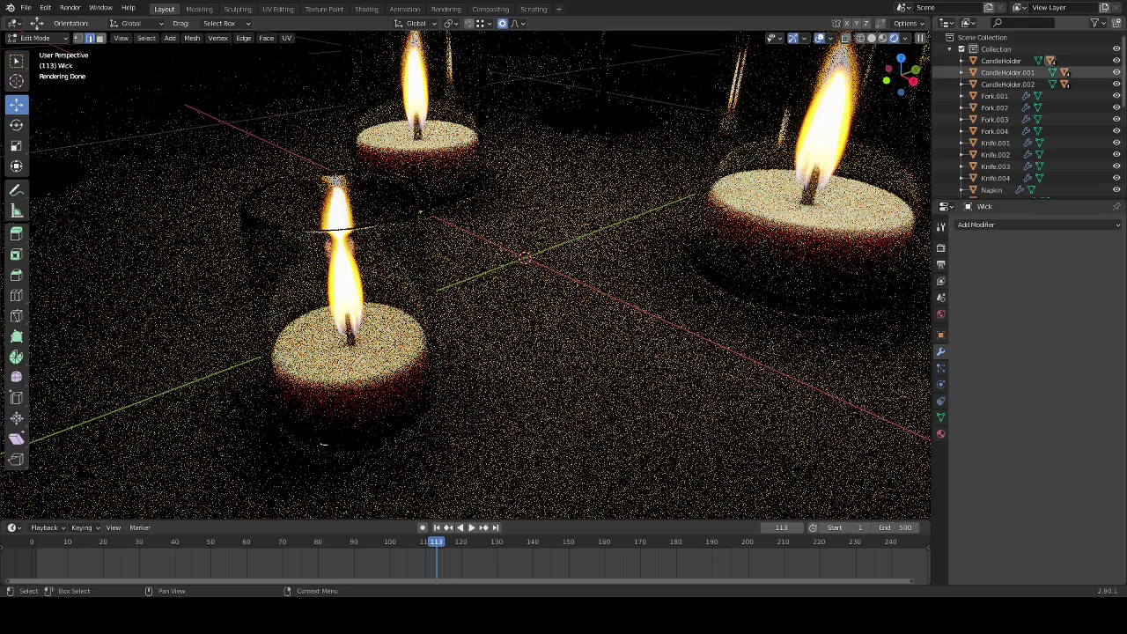
# - Add a point light at the table's centre and raise it about 147 mm along Z
pyautogui.scroll(-6, 550, 292)
pyautogui.hotkey('shift', 'a')
pyautogui.click(192, 38)
pyautogui.press('Escape')
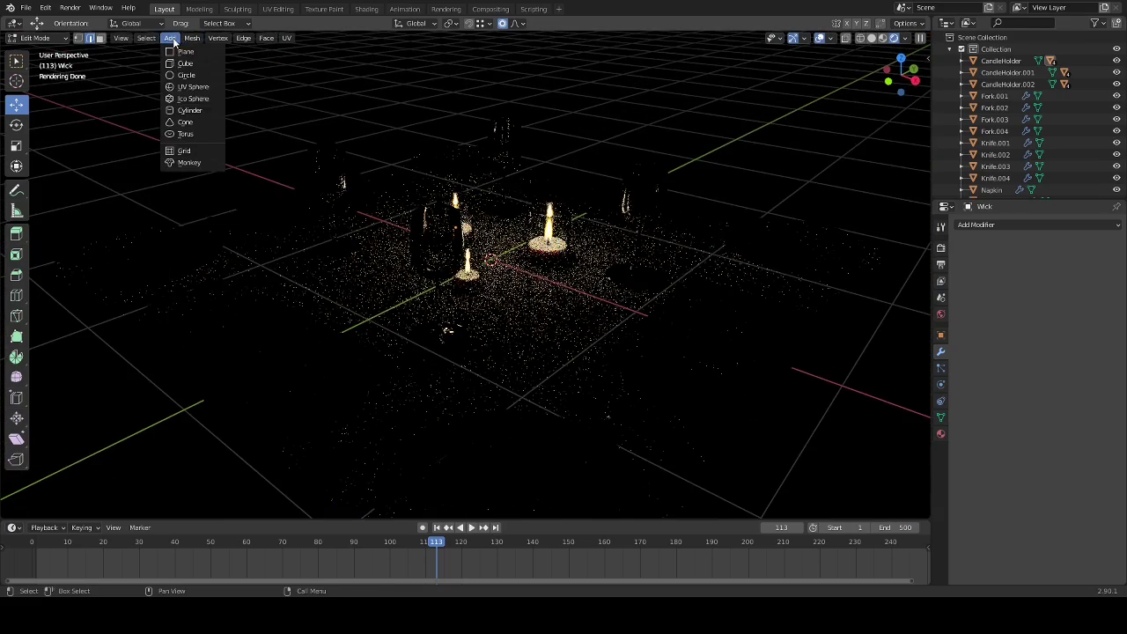
pyautogui.press('Tab')
pyautogui.hotkey('shift', 'a')
pyautogui.moveTo(572, 309)
pyautogui.click(710, 308)
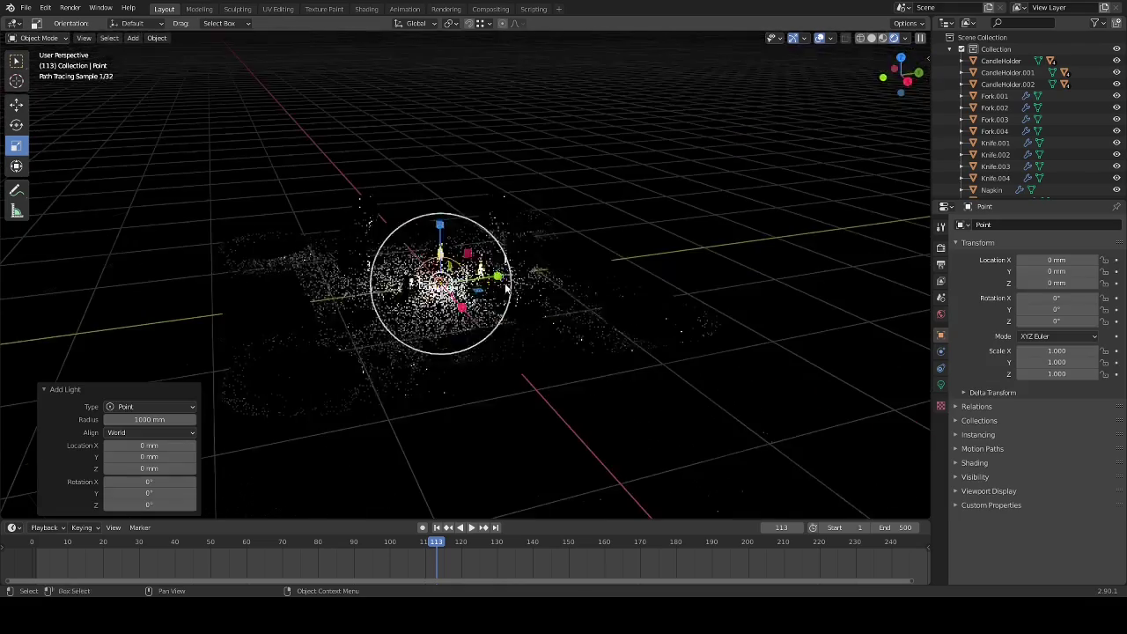
pyautogui.click(15, 103)
pyautogui.moveTo(441, 238); pyautogui.dragTo(454, 83)
# - Tint the point light a pale warm cream color
pyautogui.click(940, 385)
pyautogui.click(1062, 289)
pyautogui.click(1068, 208)
pyautogui.click(1066, 166)
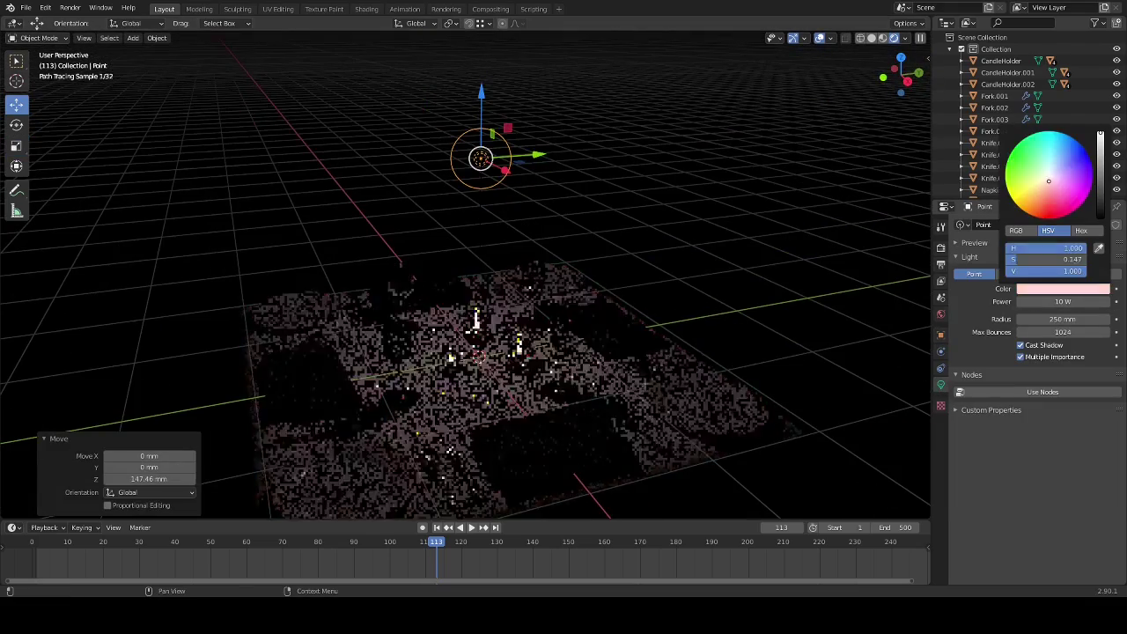
pyautogui.moveTo(581, 132); pyautogui.dragTo(583, 201, button='middle')
pyautogui.scroll(5, 583, 202)
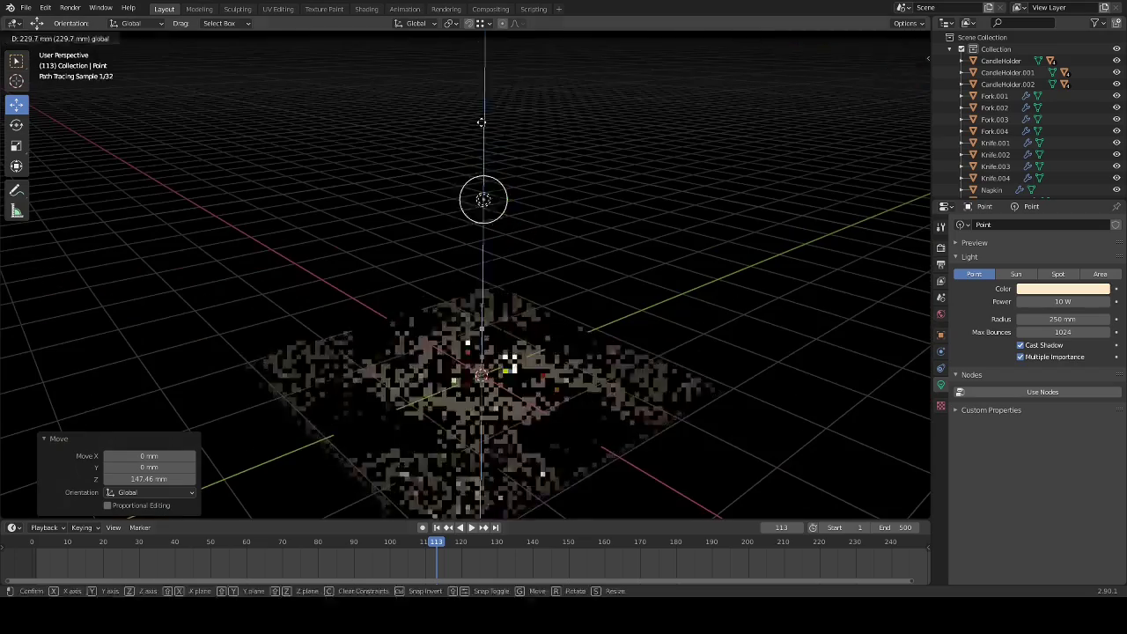
# - Test the point light as white with a power of about 582 W, and delete the light
pyautogui.click(1062, 288)
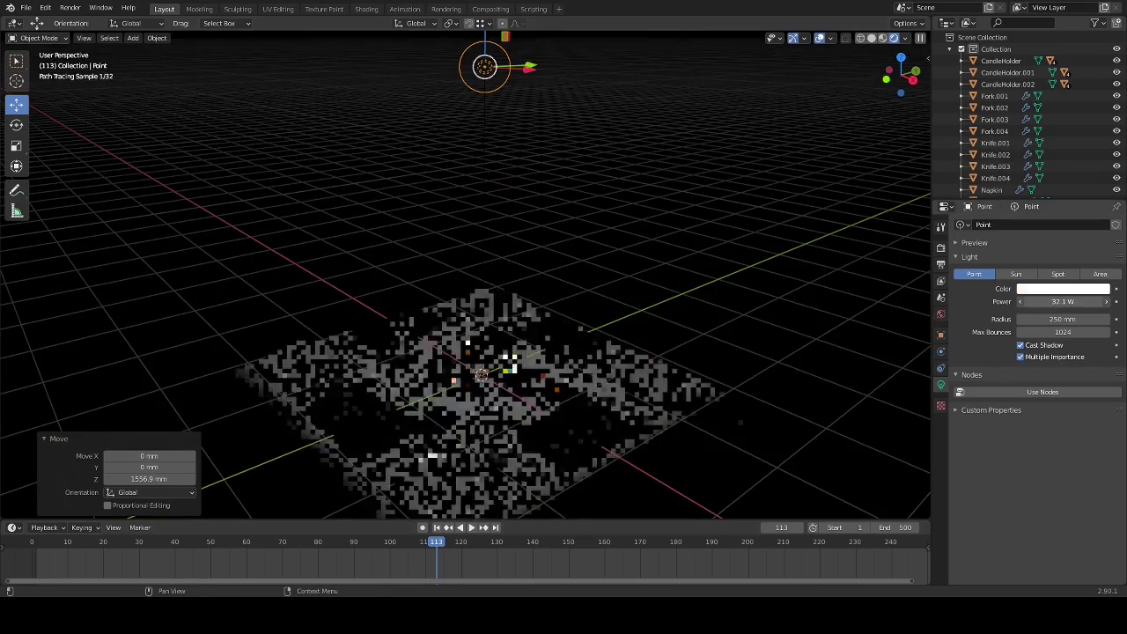
pyautogui.scroll(5, 466, 273)
pyautogui.scroll(-5, 535, 206)
pyautogui.moveTo(536, 206); pyautogui.dragTo(546, 290, button='middle')
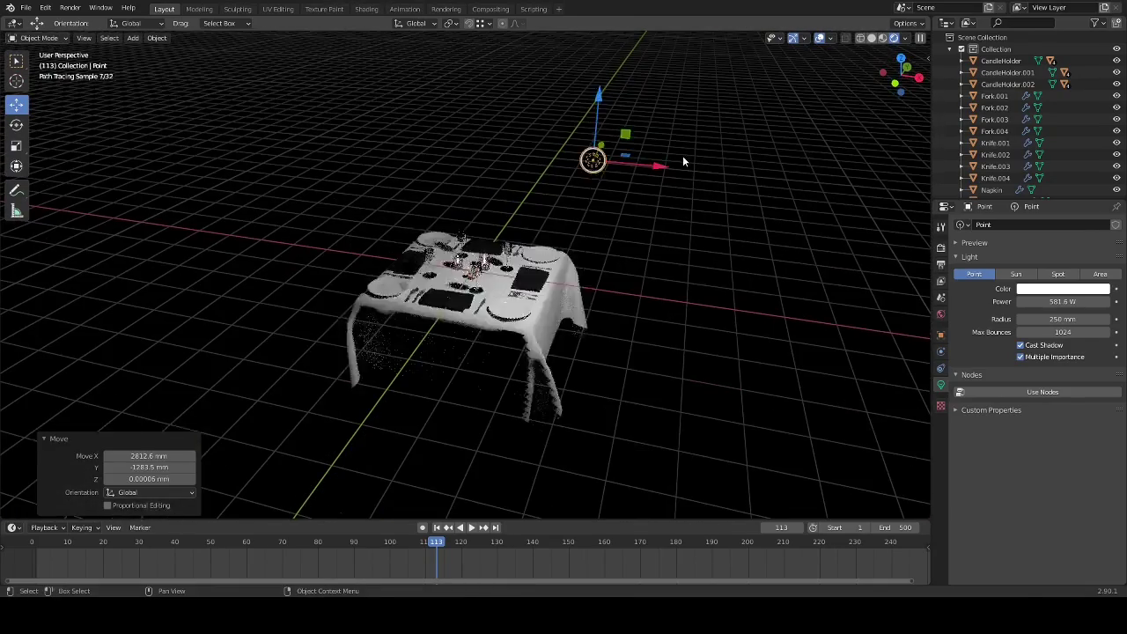
pyautogui.press('Delete')
pyautogui.scroll(-4, 546, 290)
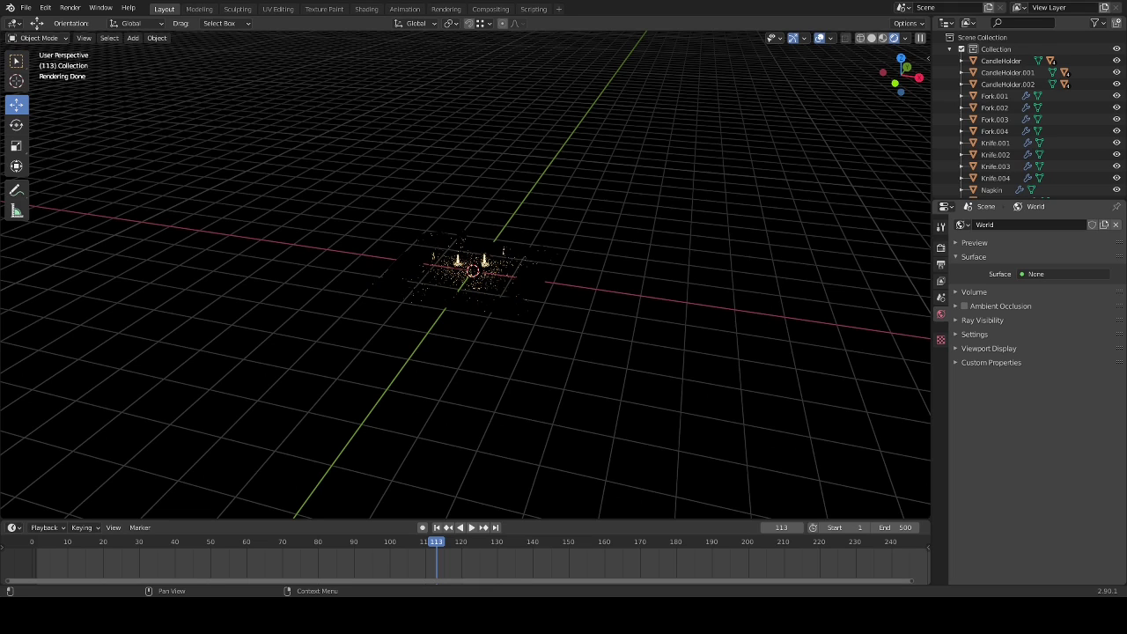
# - Restore the ballroom_2k.hdr world background and add a camera to the scene
pyautogui.click(366, 9)
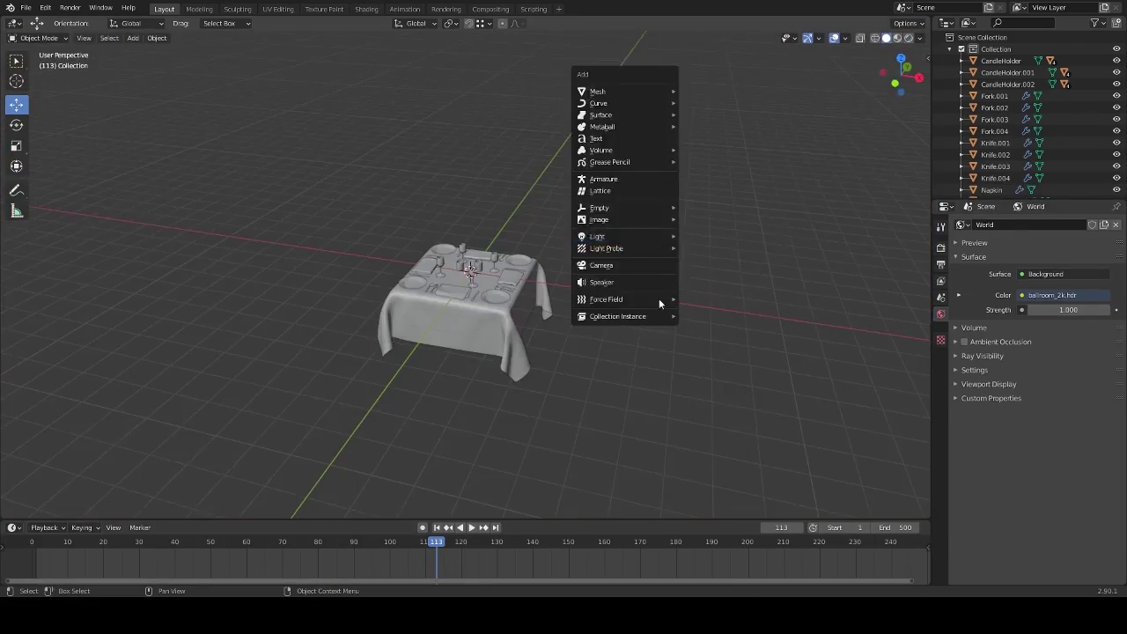
pyautogui.click(659, 298)
# - Look through the camera, lock it to the view and frame the whole table diagonally from above
pyautogui.press('KP_0')
pyautogui.press('n')
pyautogui.click(852, 197)
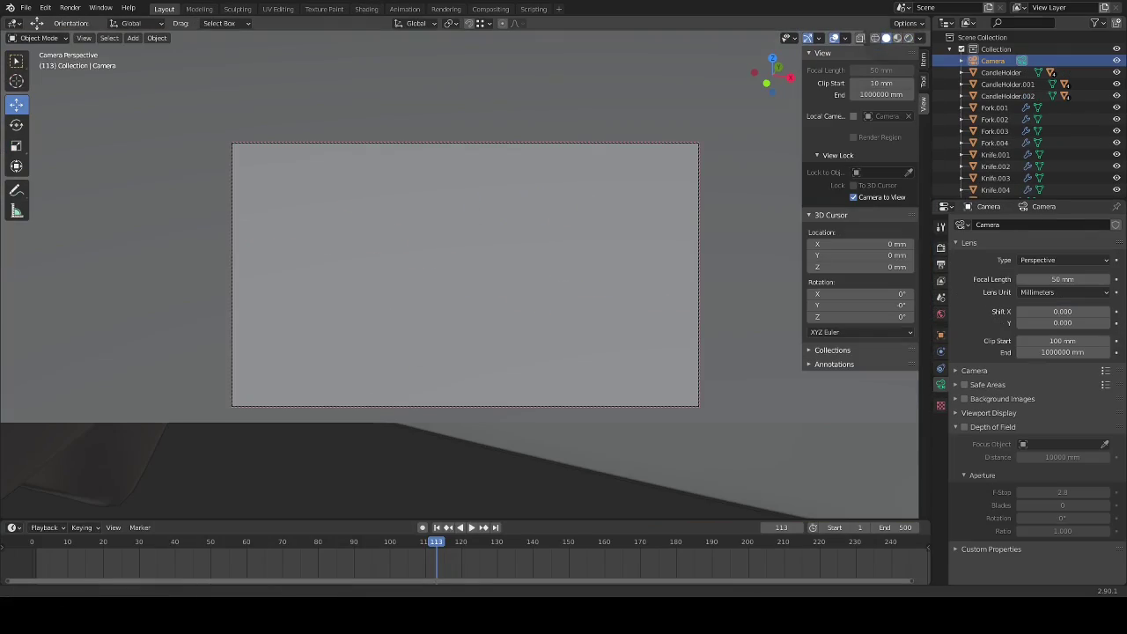
pyautogui.moveTo(852, 197); pyautogui.dragTo(482, 214, button='middle')
# - Preview the scene in rendered shading and make the render film's background transparent
pyautogui.click(909, 38)
pyautogui.click(968, 370)
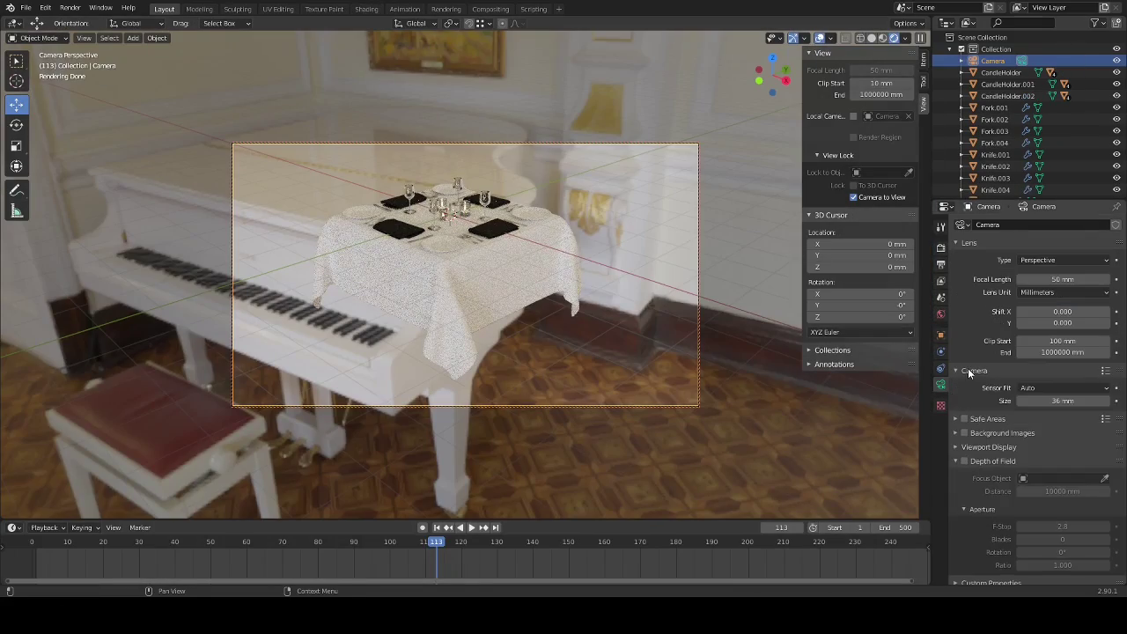
pyautogui.click(967, 370)
pyautogui.click(988, 413)
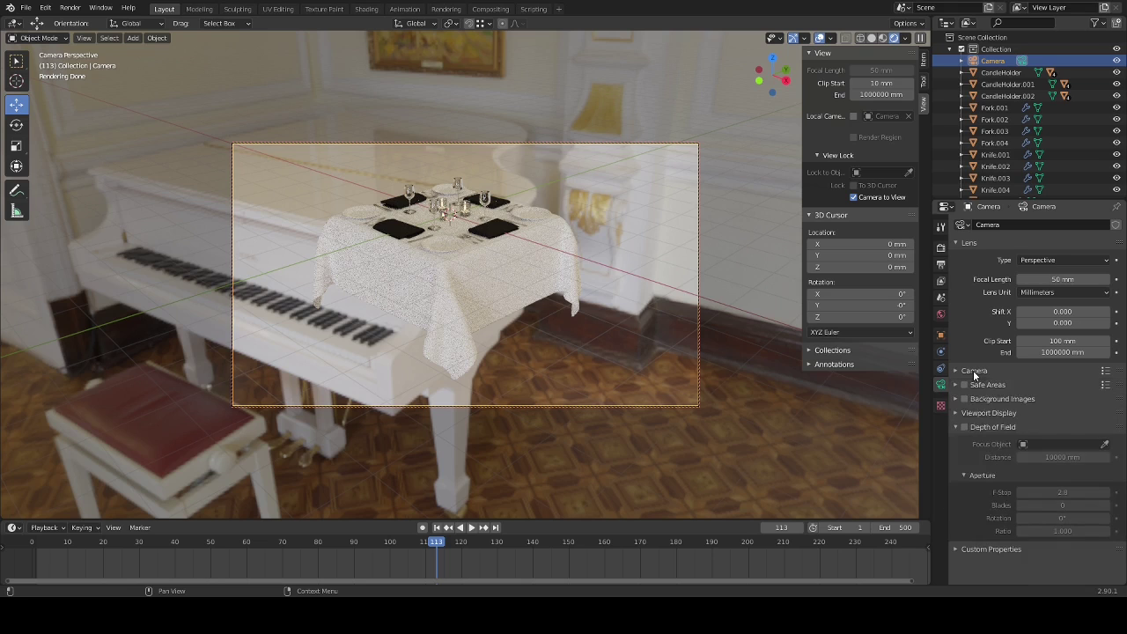
pyautogui.click(940, 248)
pyautogui.click(940, 298)
pyautogui.click(940, 385)
pyautogui.click(941, 248)
pyautogui.click(981, 462)
pyautogui.scroll(-2, 977, 484)
pyautogui.click(972, 508)
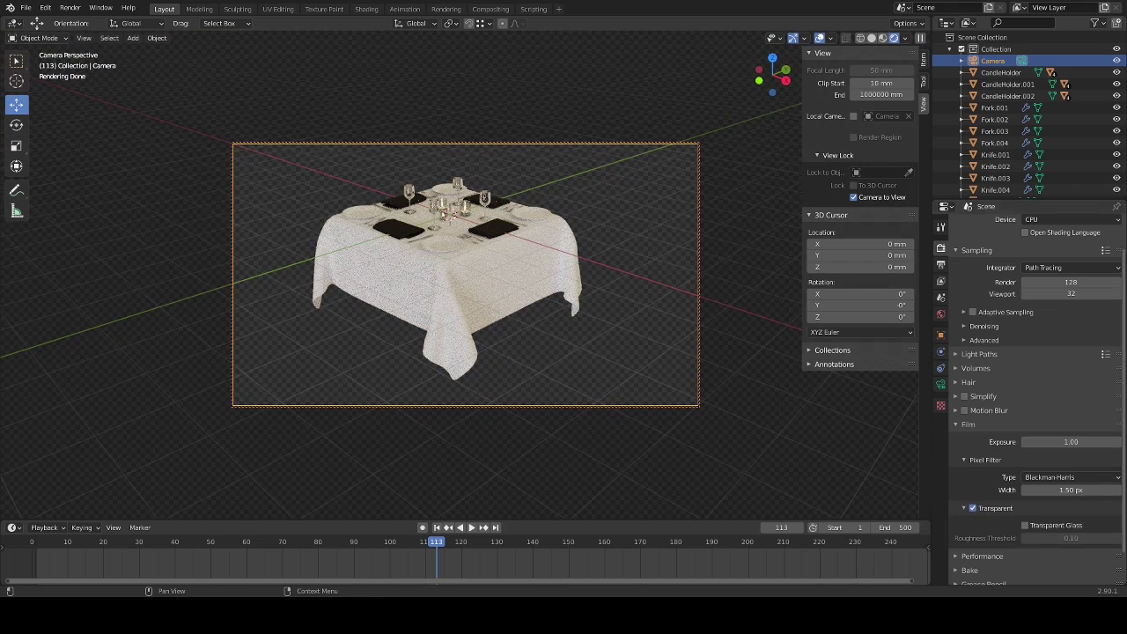
# - Return the viewport to solid shading and unlock the camera from the view
pyautogui.click(940, 385)
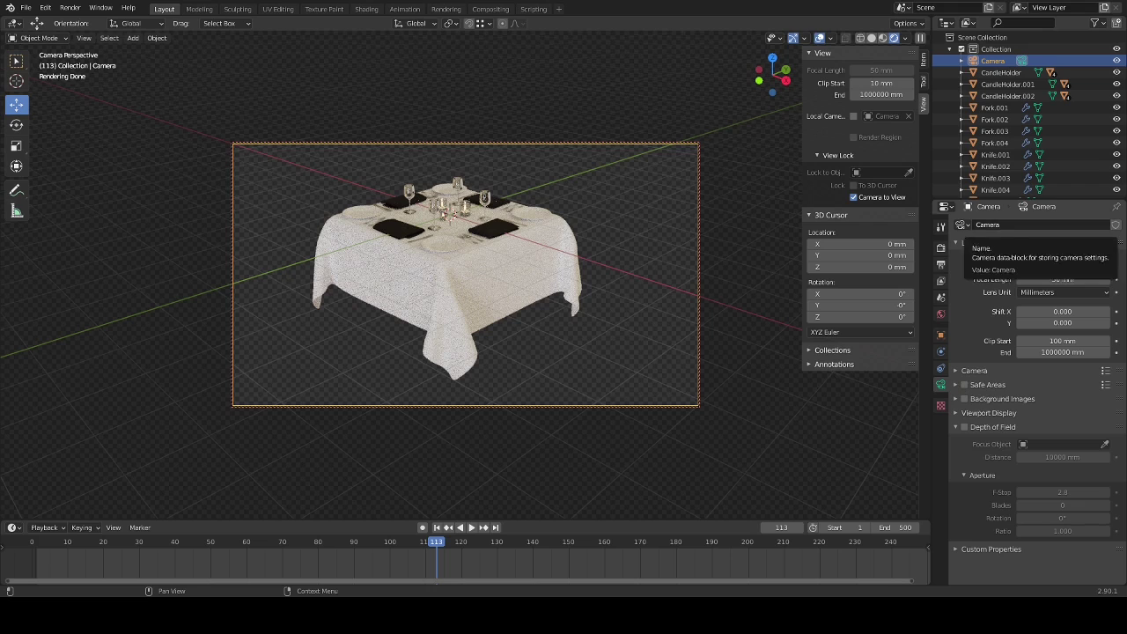
pyautogui.click(969, 371)
pyautogui.press('z')
pyautogui.click(864, 200)
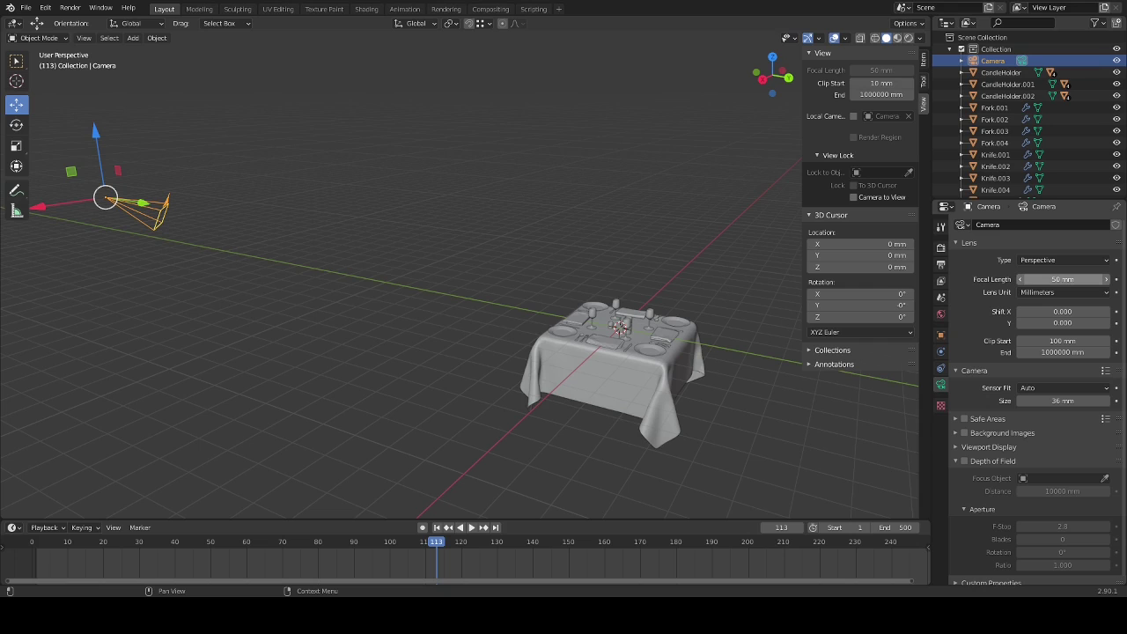
# - Try to set the camera's origin to the 3D cursor at the table centre
pyautogui.moveTo(265, 265); pyautogui.dragTo(340, 306, button='middle')
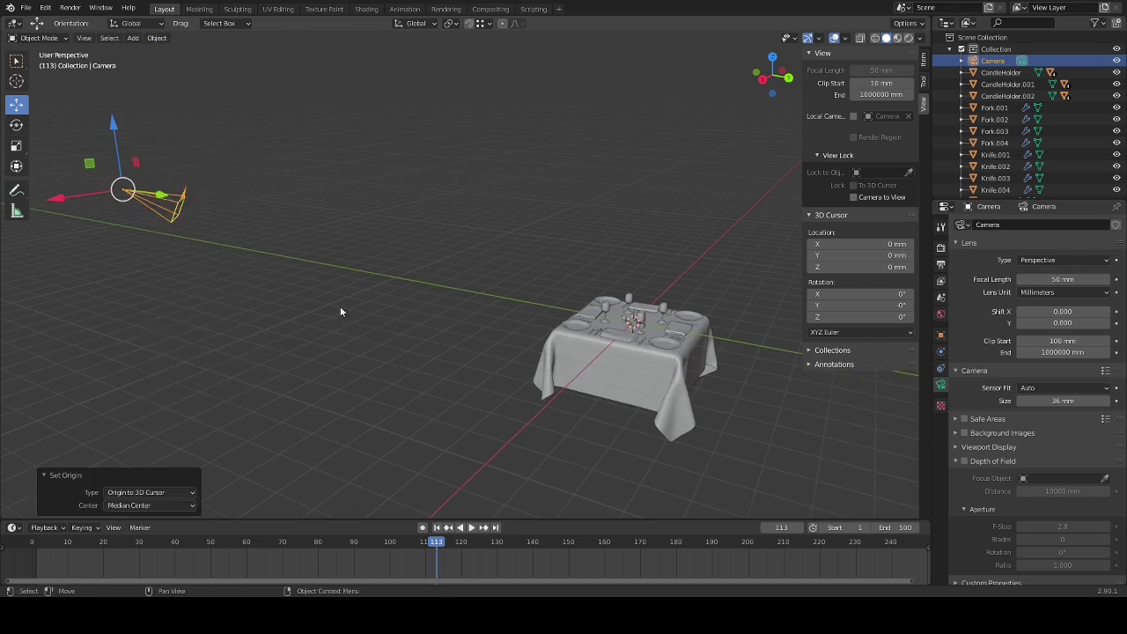
pyautogui.click(156, 37)
pyautogui.click(16, 125)
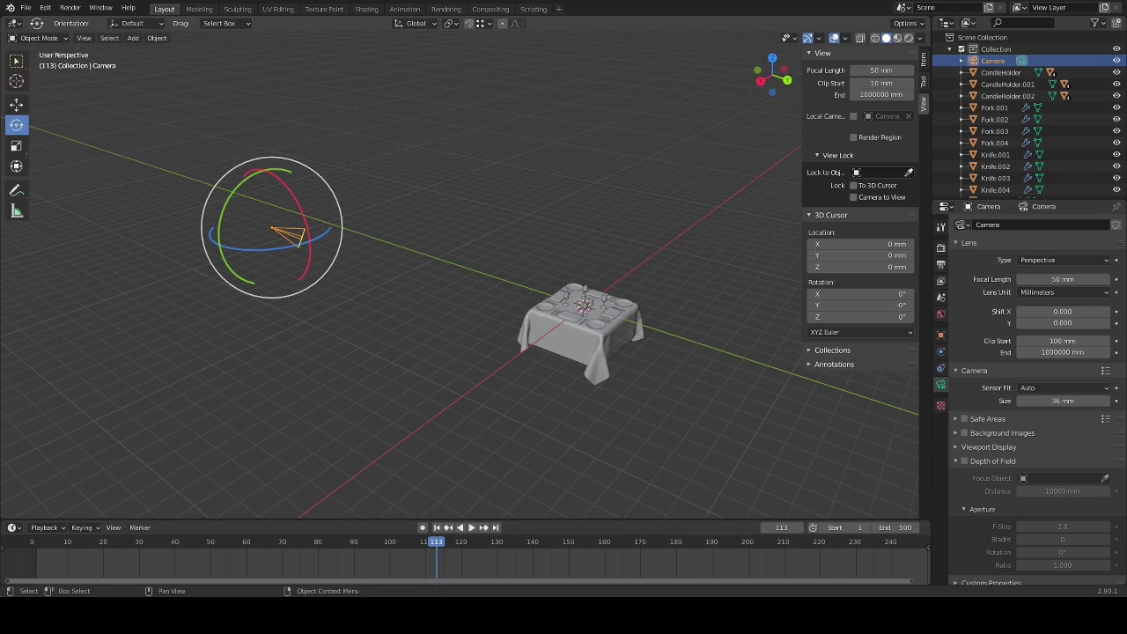
pyautogui.scroll(2, 576, 318)
# - Add an empty at the world origin and parent the camera to it
pyautogui.hotkey('shift', 'a')
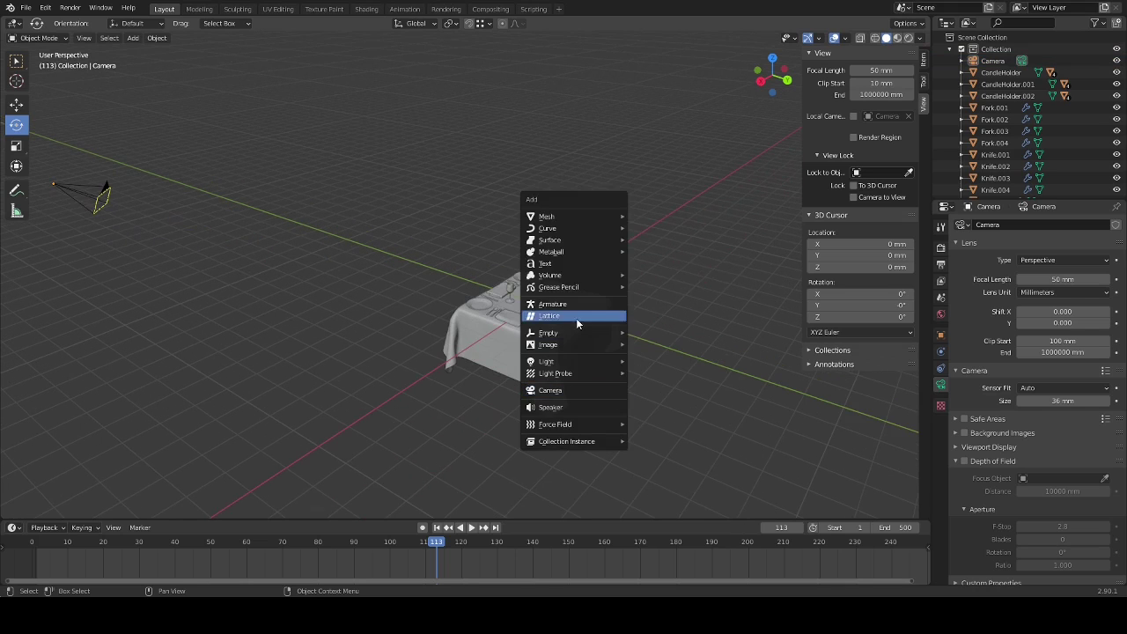
pyautogui.click(656, 331)
pyautogui.click(993, 60)
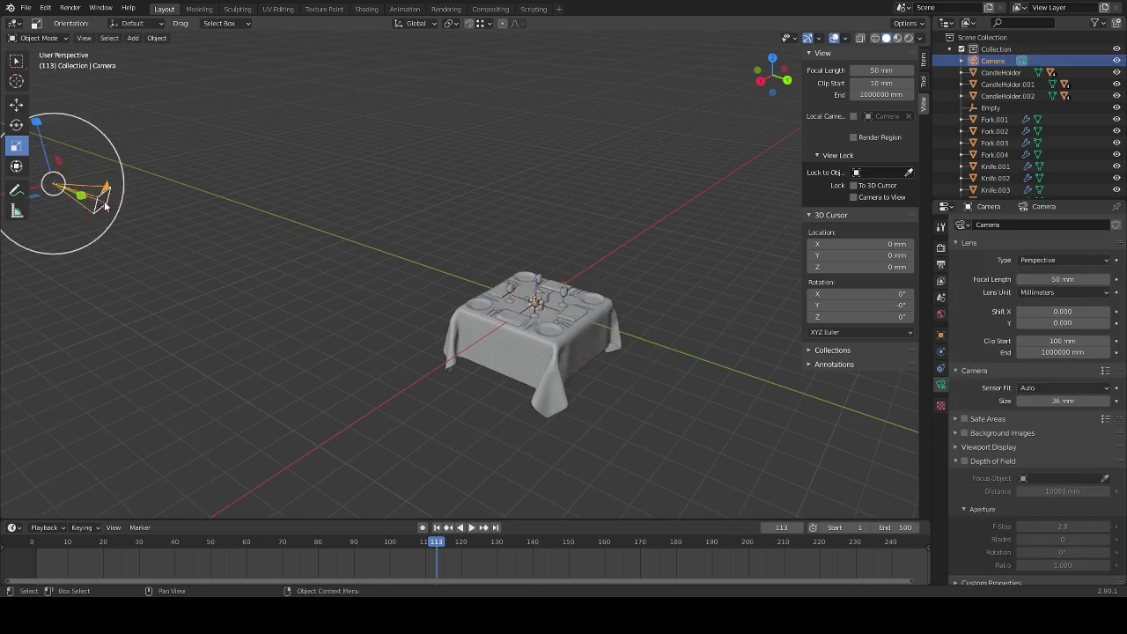
pyautogui.moveTo(992, 60); pyautogui.dragTo(990, 107)
pyautogui.scroll(2, 736, 87)
pyautogui.scroll(-2, 736, 87)
pyautogui.click(16, 145)
# - Keyframe the empty's rotation at 0° on frame 0 and at 360° around Z on frame 100
pyautogui.click(32, 555)
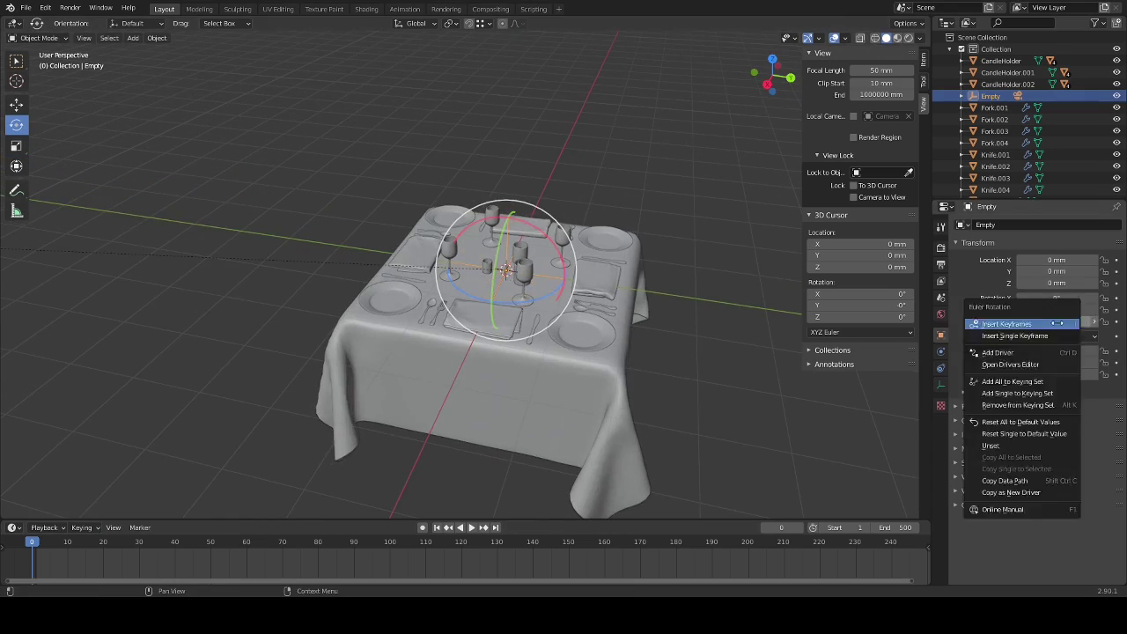
pyautogui.click(978, 319)
pyautogui.moveTo(264, 546); pyautogui.dragTo(389, 546)
pyautogui.doubleClick(1056, 320)
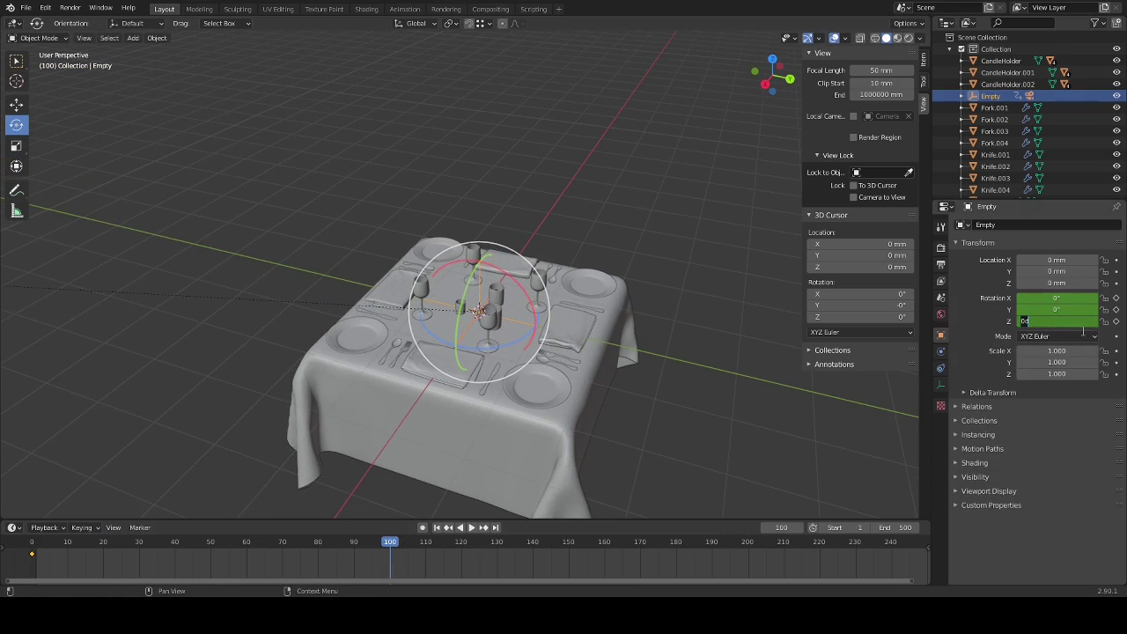
pyautogui.press('Return')
pyautogui.scroll(-3, 669, 223)
pyautogui.hotkey('shift', 'Left')
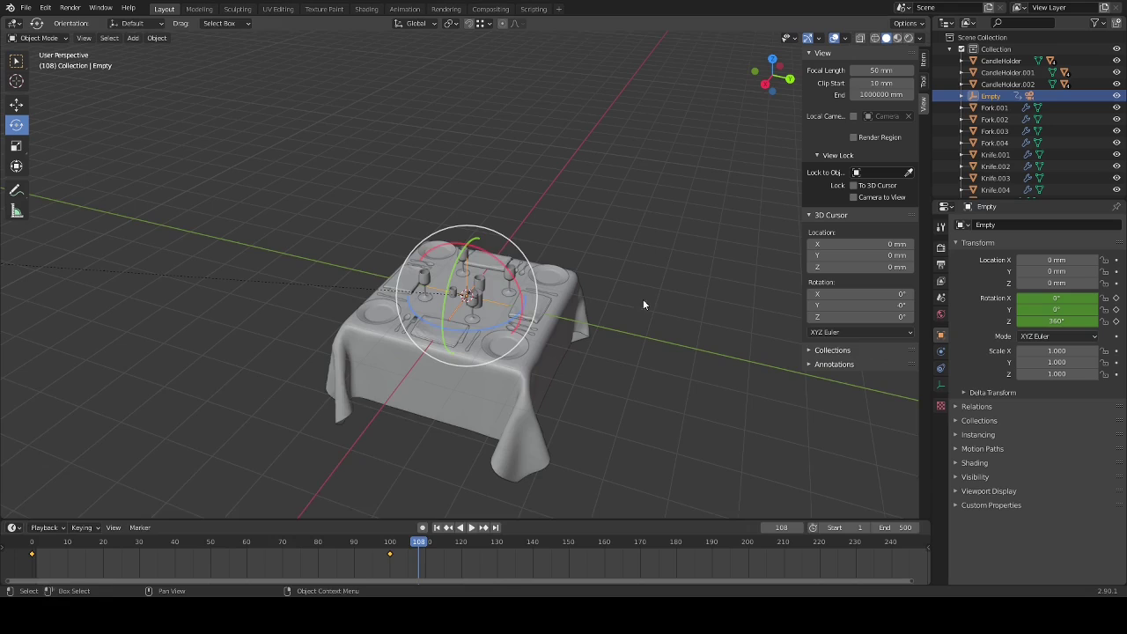
# - Inspect the empty's rotation curve in the Graph Editor and set its keyframe interpolation to linear
pyautogui.click(13, 527)
pyautogui.click(150, 453)
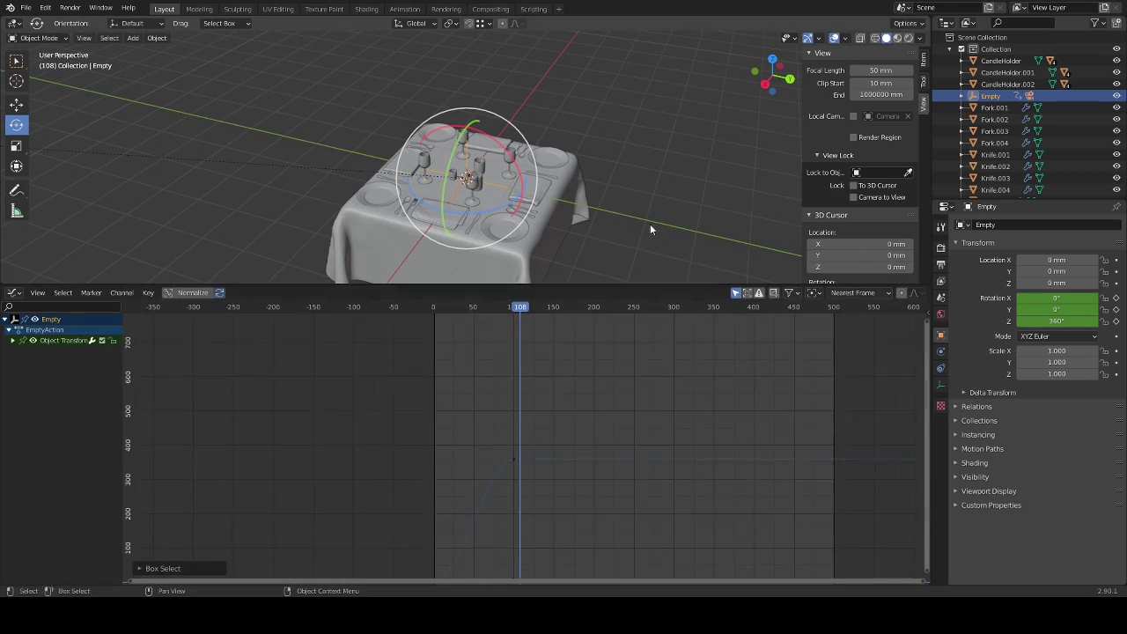
pyautogui.press('Home')
pyautogui.click(37, 292)
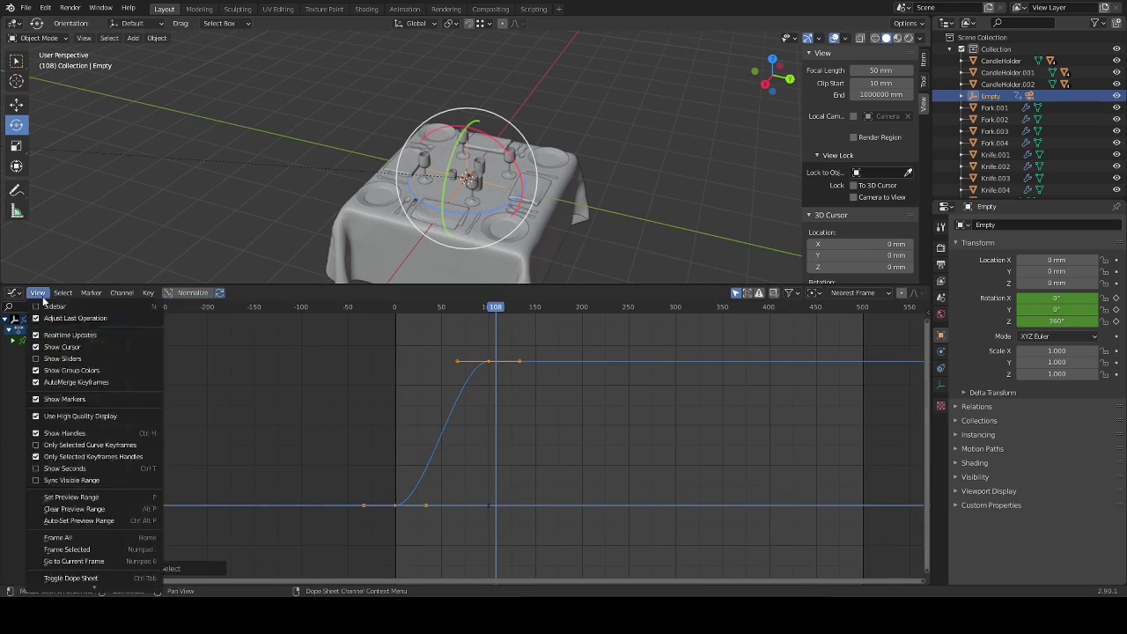
pyautogui.moveTo(428, 510); pyautogui.dragTo(380, 516, button='middle')
pyautogui.click(441, 368)
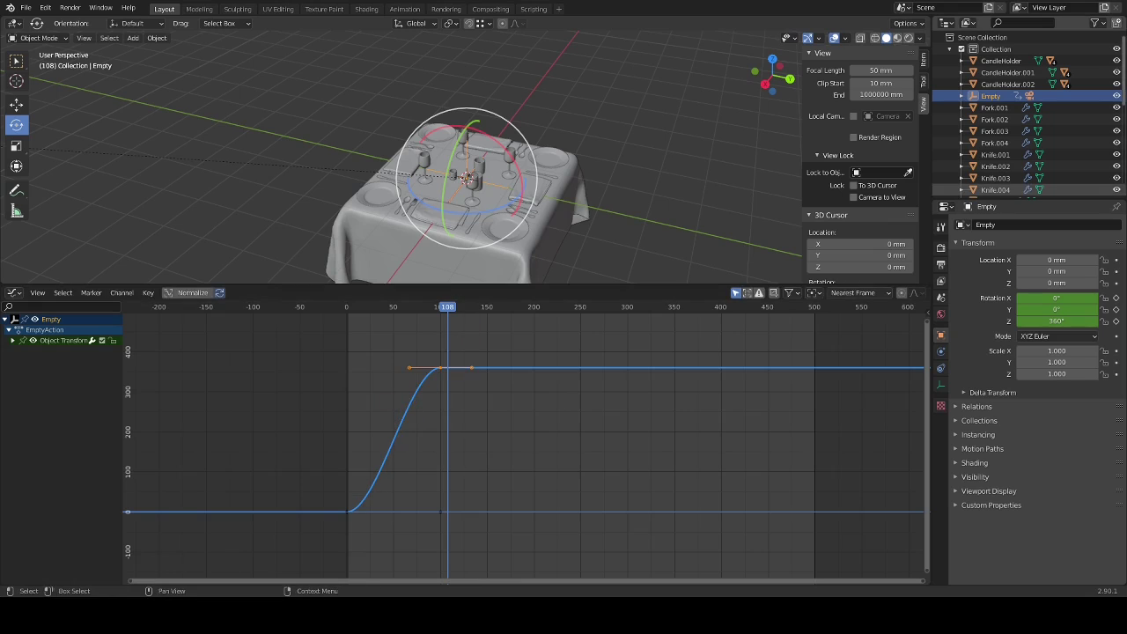
pyautogui.click(13, 292)
pyautogui.click(161, 337)
pyautogui.hotkey('ctrl', 'Tab')
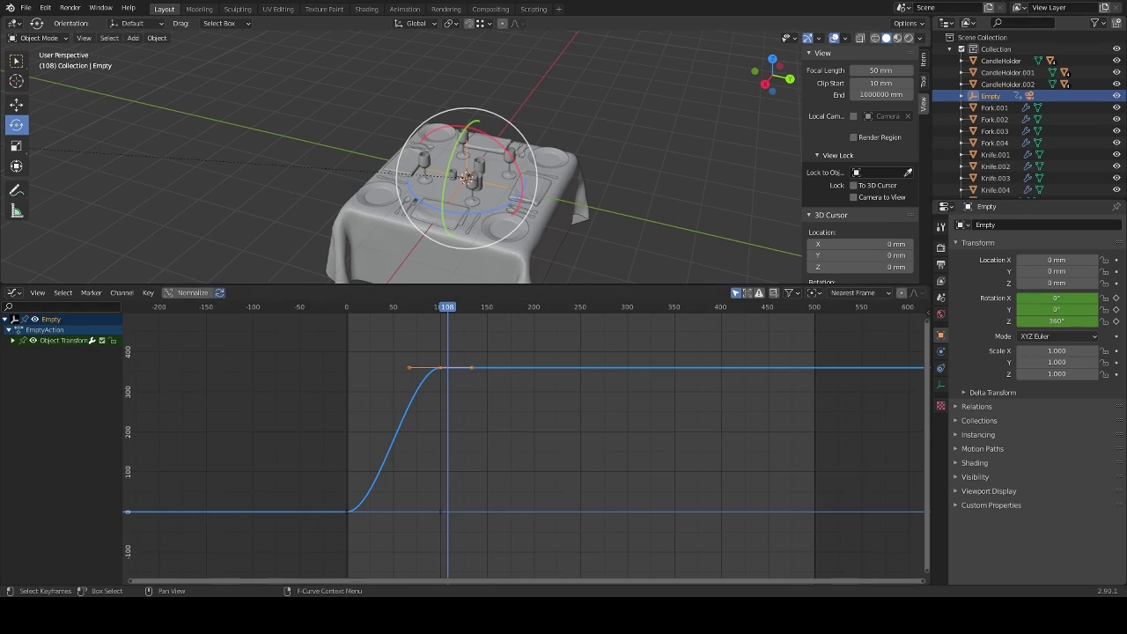
pyautogui.press('t')
pyautogui.click(189, 408)
# - Restore the timeline at a reduced height and set the animation's end frame to 100
pyautogui.moveTo(189, 286); pyautogui.dragTo(88, 505)
pyautogui.click(13, 511)
pyautogui.click(150, 420)
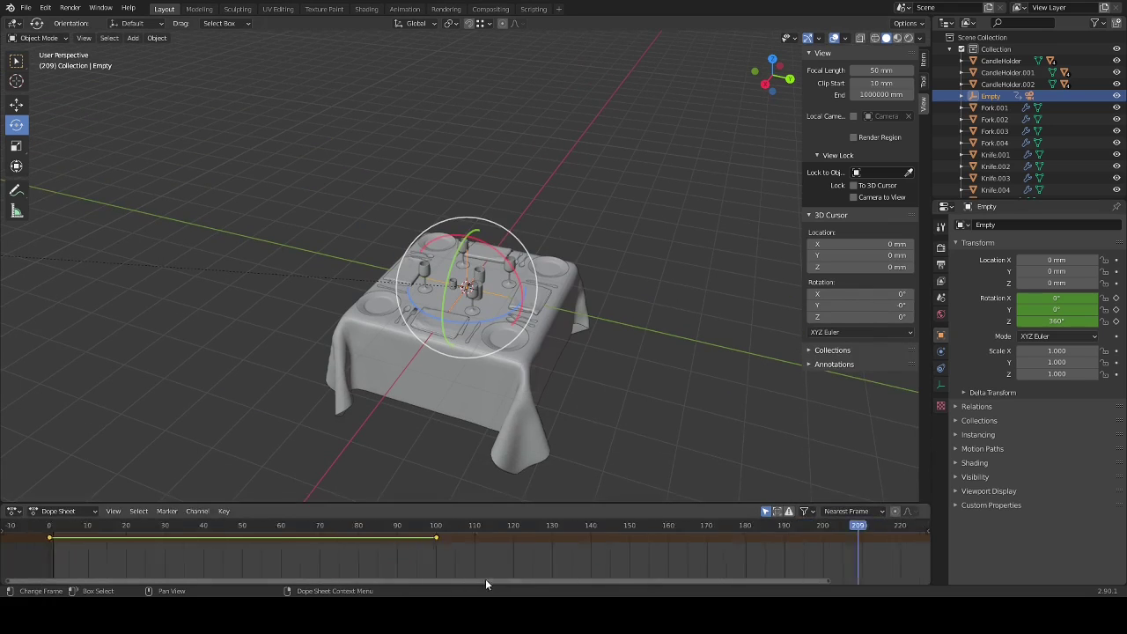
pyautogui.click(360, 525)
pyautogui.click(14, 510)
pyautogui.press('Home')
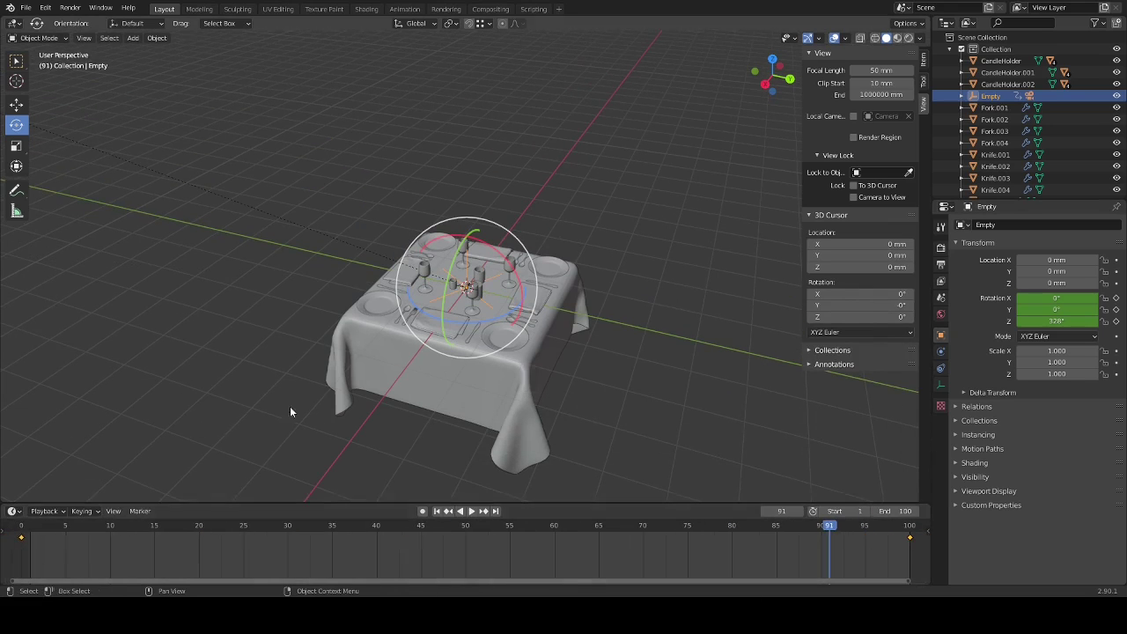
# - Set the animation's start frame to 0 and play the orbit through the camera view
pyautogui.hotkey('shift', 'Left')
pyautogui.hotkey('ctrl', 'Home')
pyautogui.press('space')
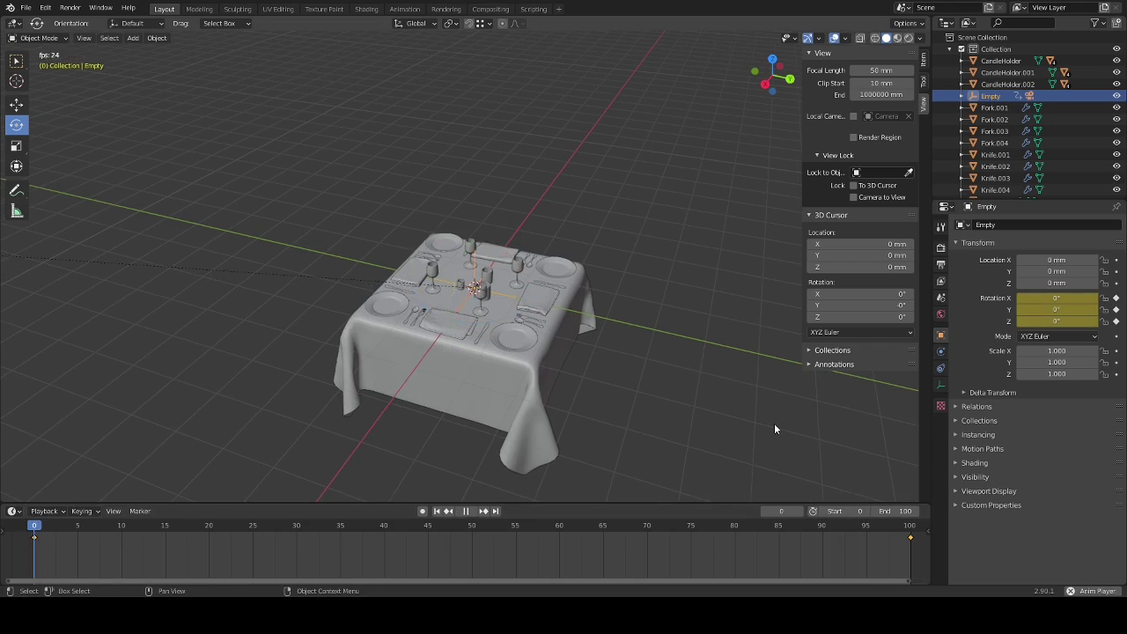
pyautogui.click(53, 512)
pyautogui.hotkey('alt', 'a')
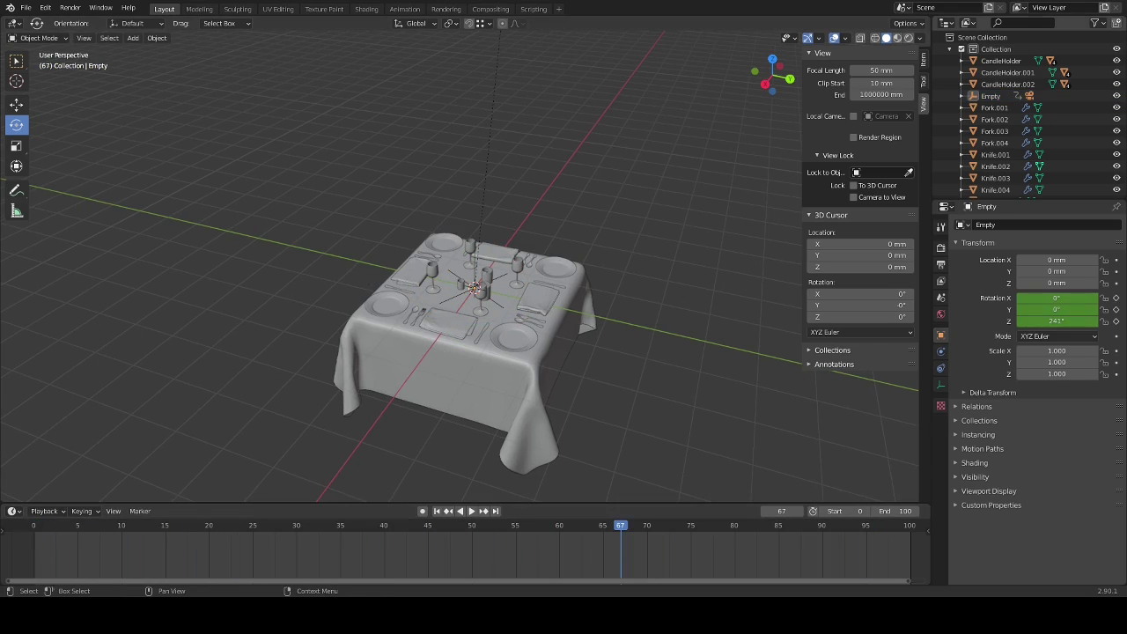
pyautogui.press('KP_0')
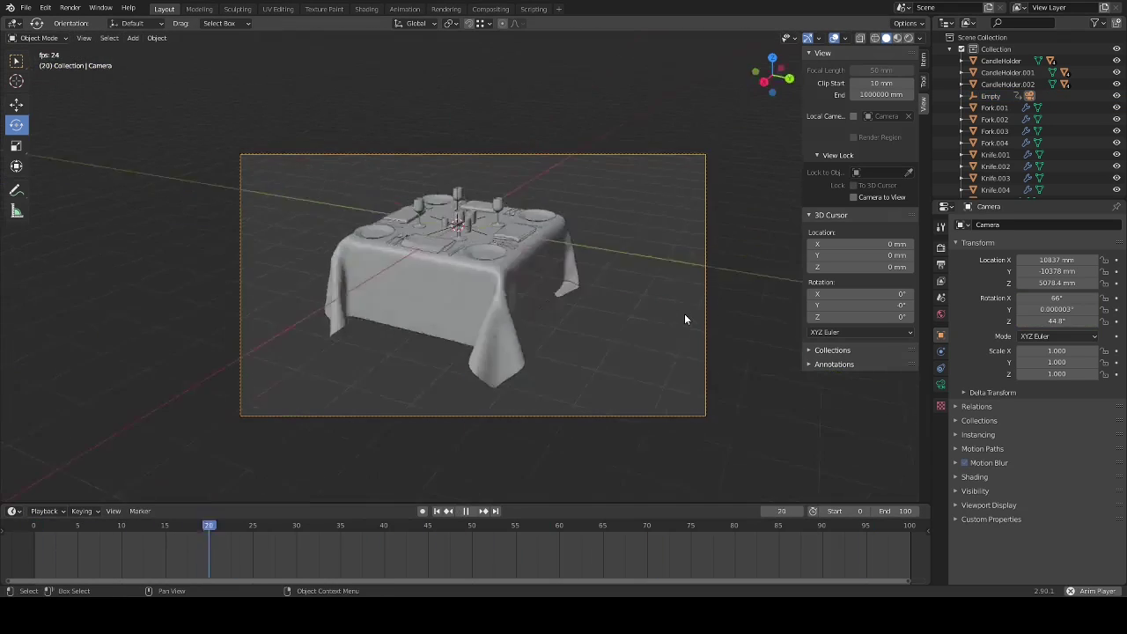
pyautogui.moveTo(609, 153); pyautogui.dragTo(1074, 310, button='middle')
pyautogui.press('Escape')
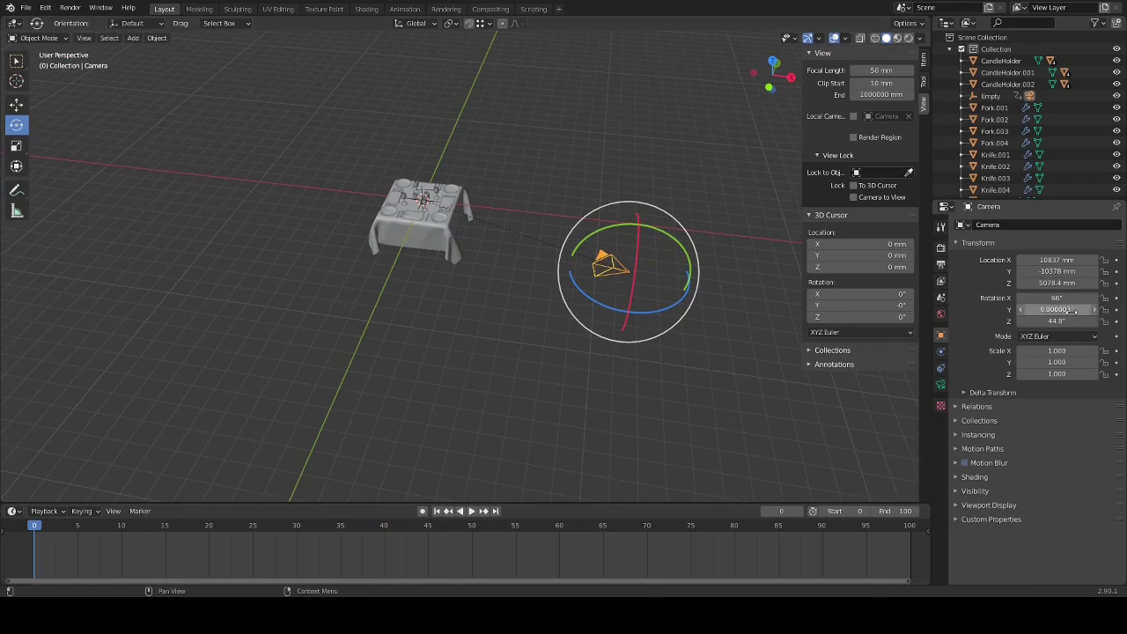
# - Set the camera's X location to 0 mm and its Y and Z rotations to 0°
pyautogui.press('Return')
pyautogui.write('0')
pyautogui.press('Return')
pyautogui.press('KP_0')
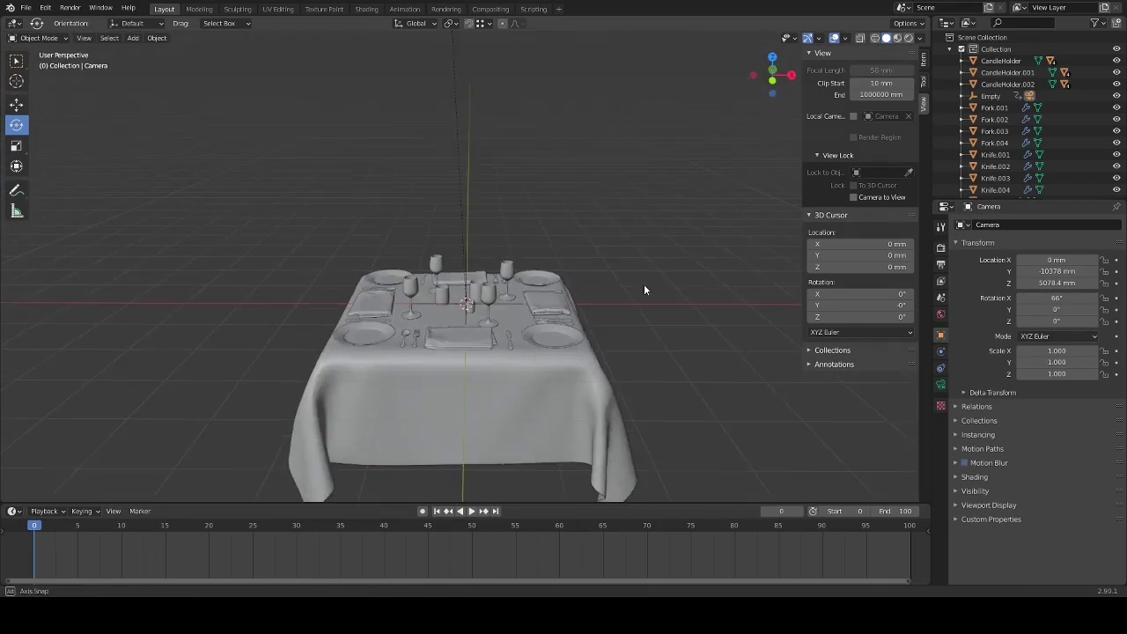
# - Split the 3D viewport into two side-by-side views and re-aim the camera at the table
pyautogui.click(853, 197)
pyautogui.moveTo(669, 352); pyautogui.dragTo(563, 352, button='middle')
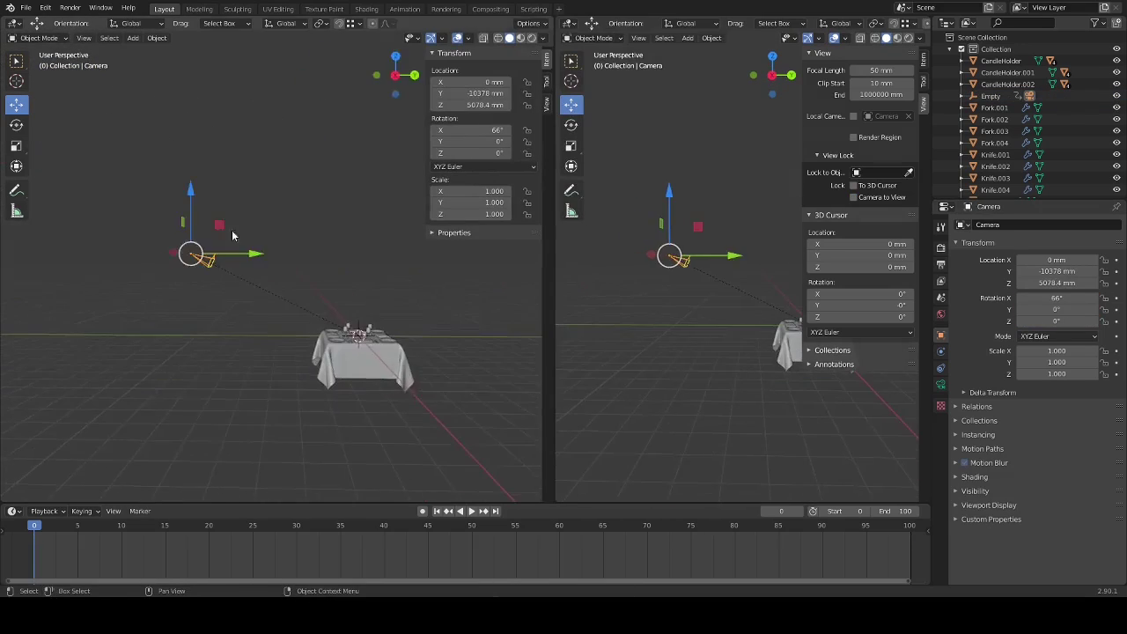
pyautogui.press('r')
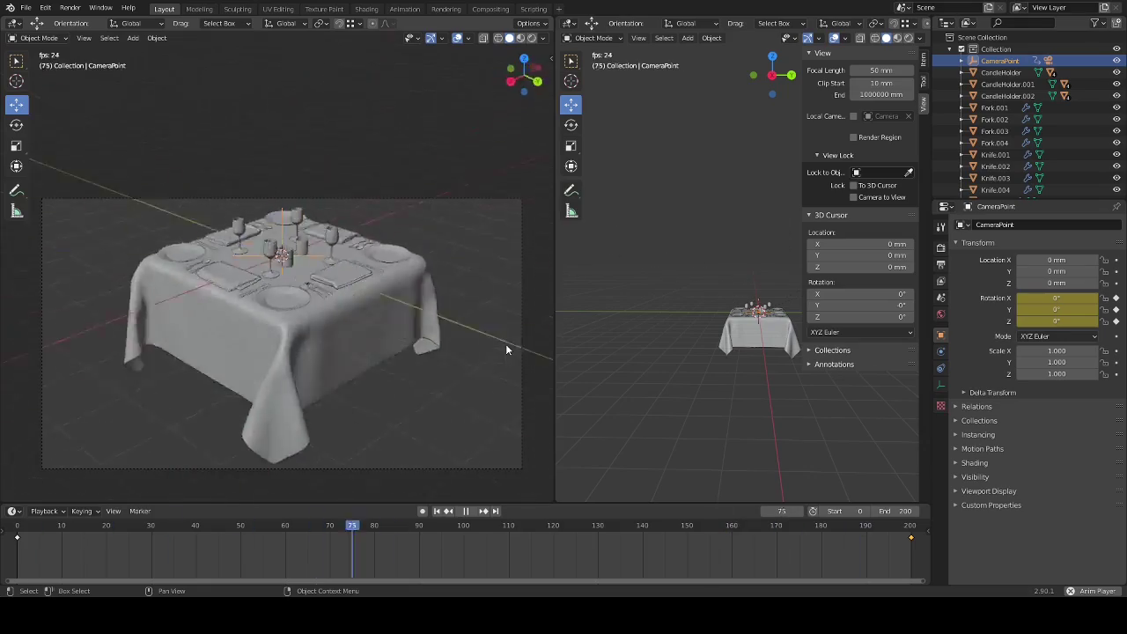
# - Preview the camera orbit in rendered shading and start a trial render of the animation
pyautogui.click(532, 38)
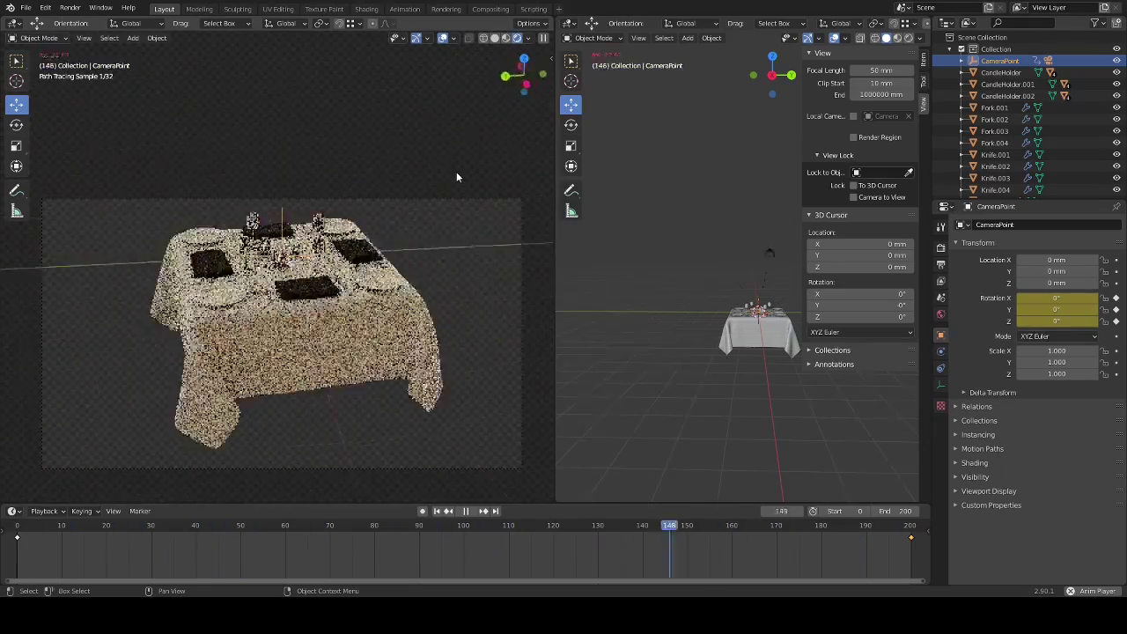
pyautogui.press('space')
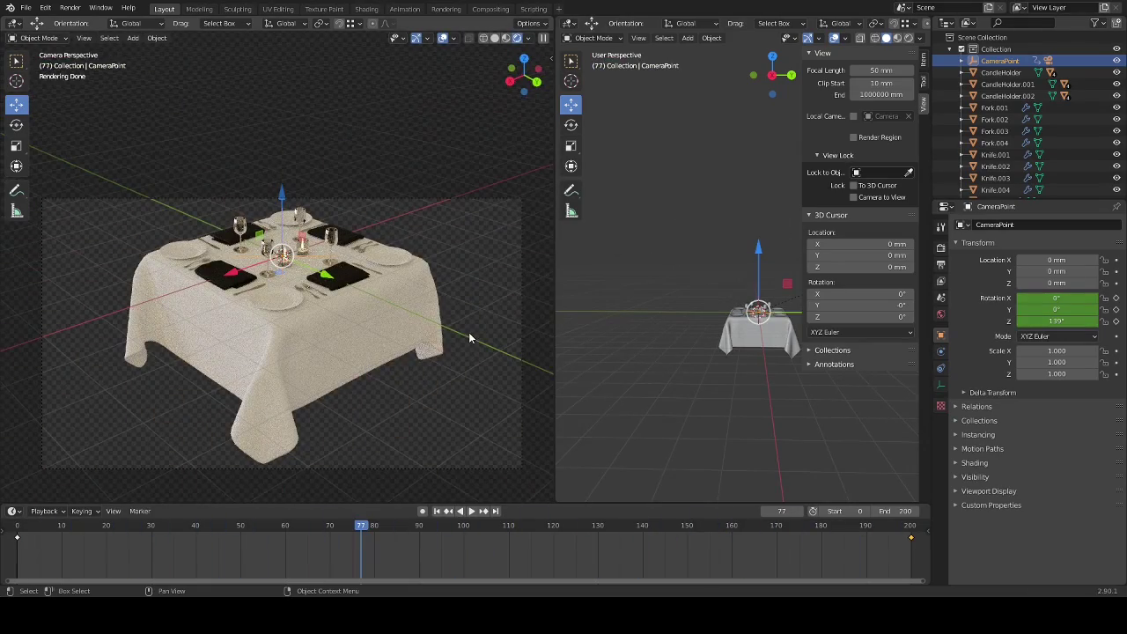
pyautogui.click(70, 7)
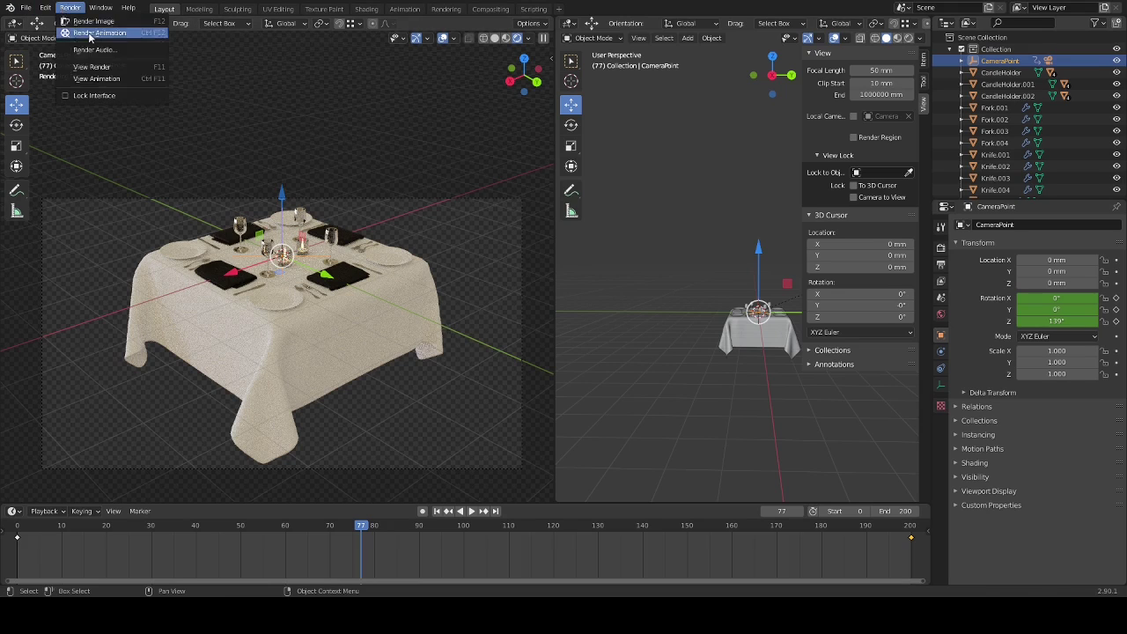
pyautogui.click(96, 36)
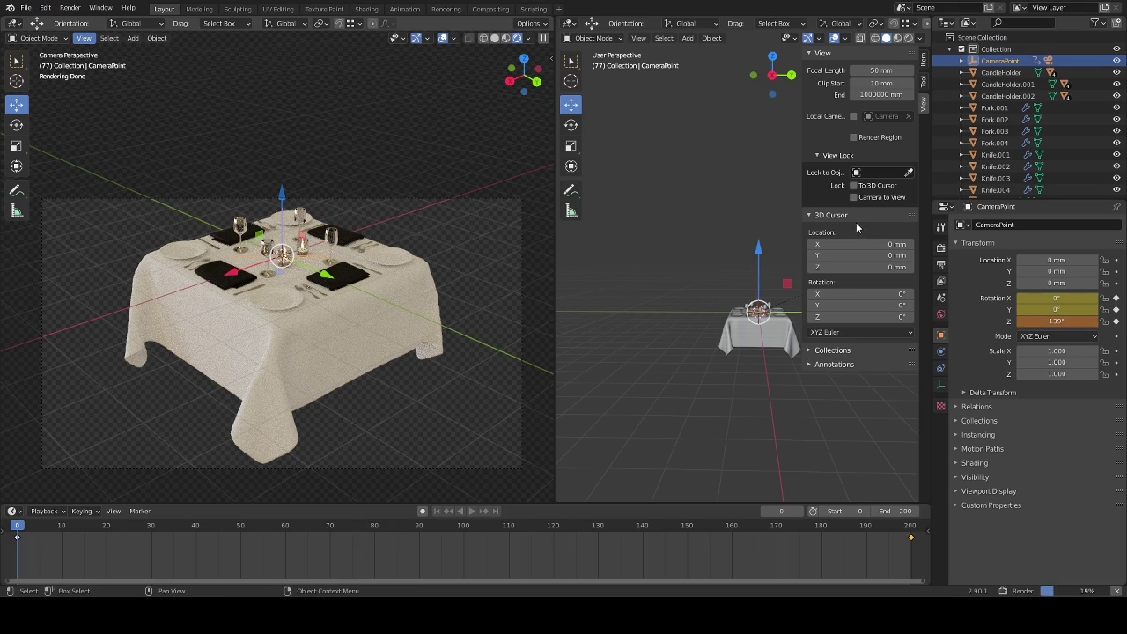
# - Show the render visibility toggles in the object list and exclude the Table object from rendering
pyautogui.scroll(-6, 1030, 132)
pyautogui.click(1095, 23)
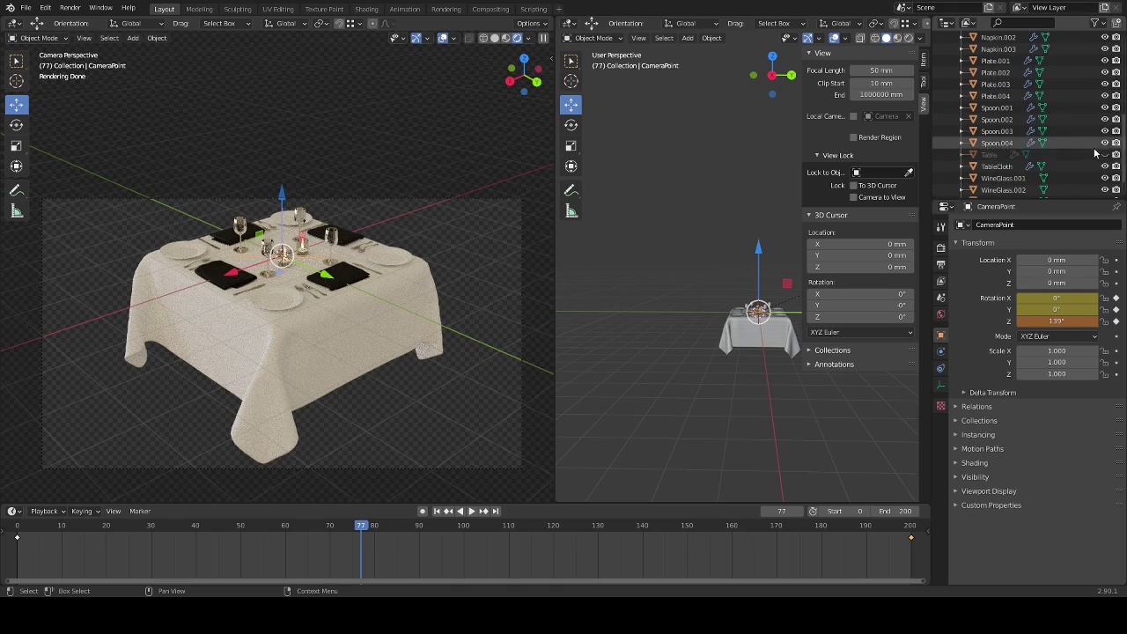
pyautogui.click(70, 7)
# - Set the render output path to the FancyTable animation location and render the animation
pyautogui.click(941, 265)
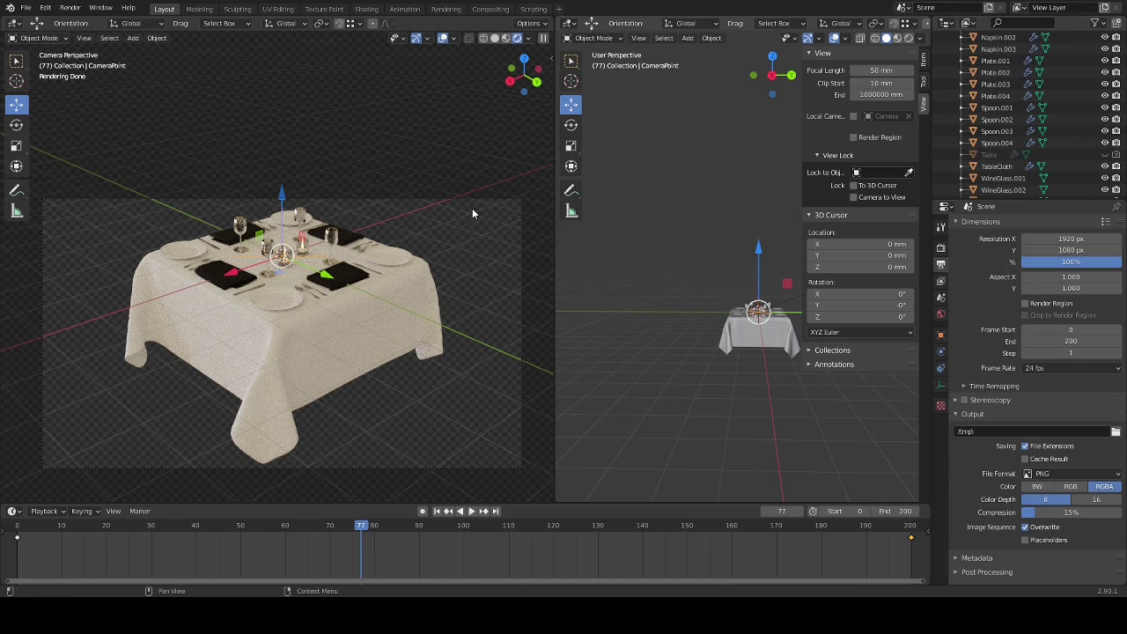
pyautogui.hotkey('ctrl', 'v')
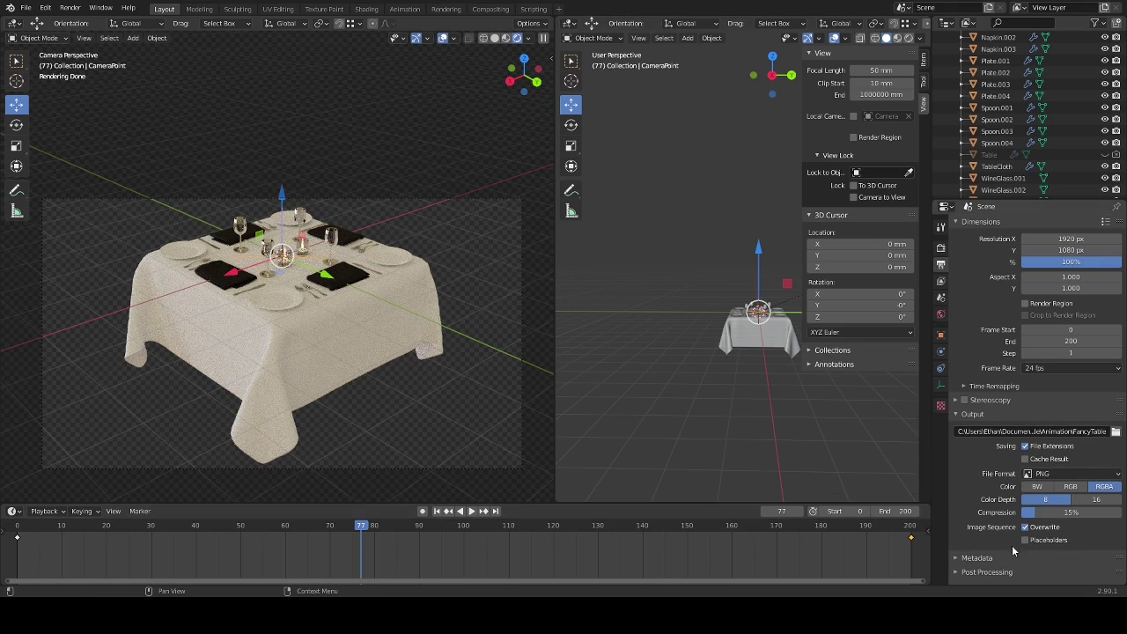
pyautogui.click(70, 8)
pyautogui.click(101, 38)
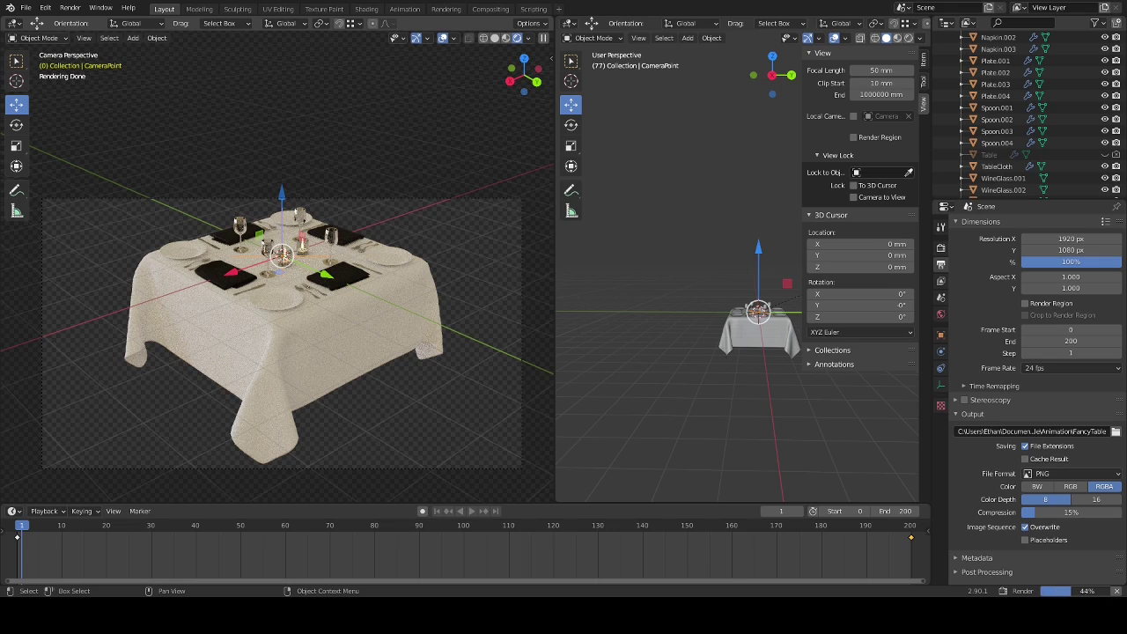
# - Stop the animation render, then test-render frame 77 and enable adaptive sampling for Cycles
pyautogui.press('Escape')
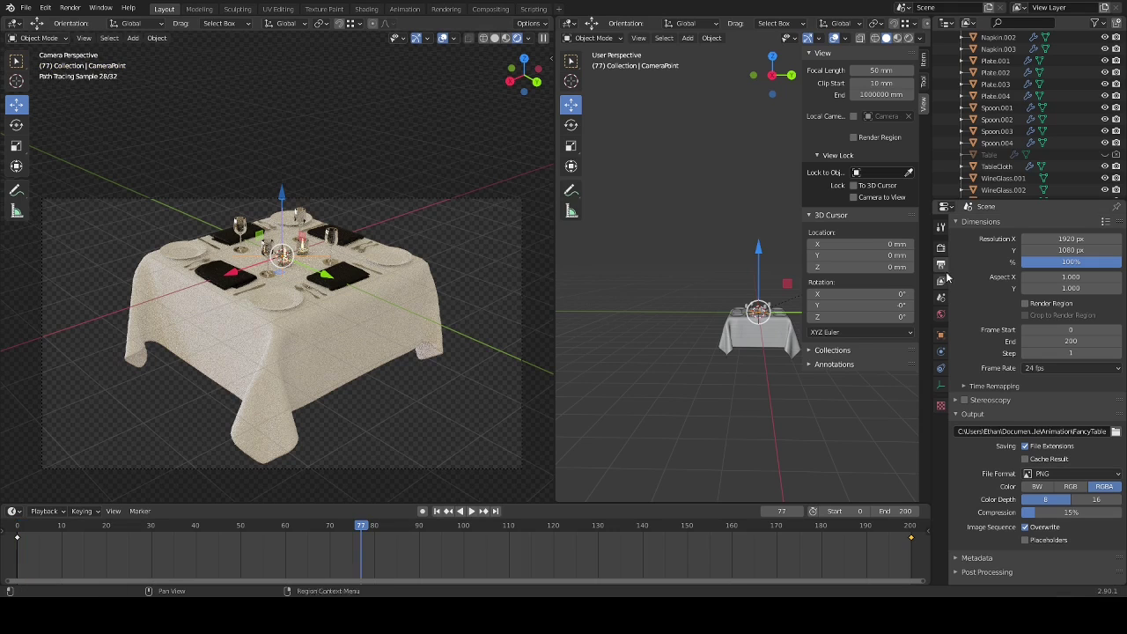
pyautogui.scroll(1, 940, 280)
pyautogui.press('F12')
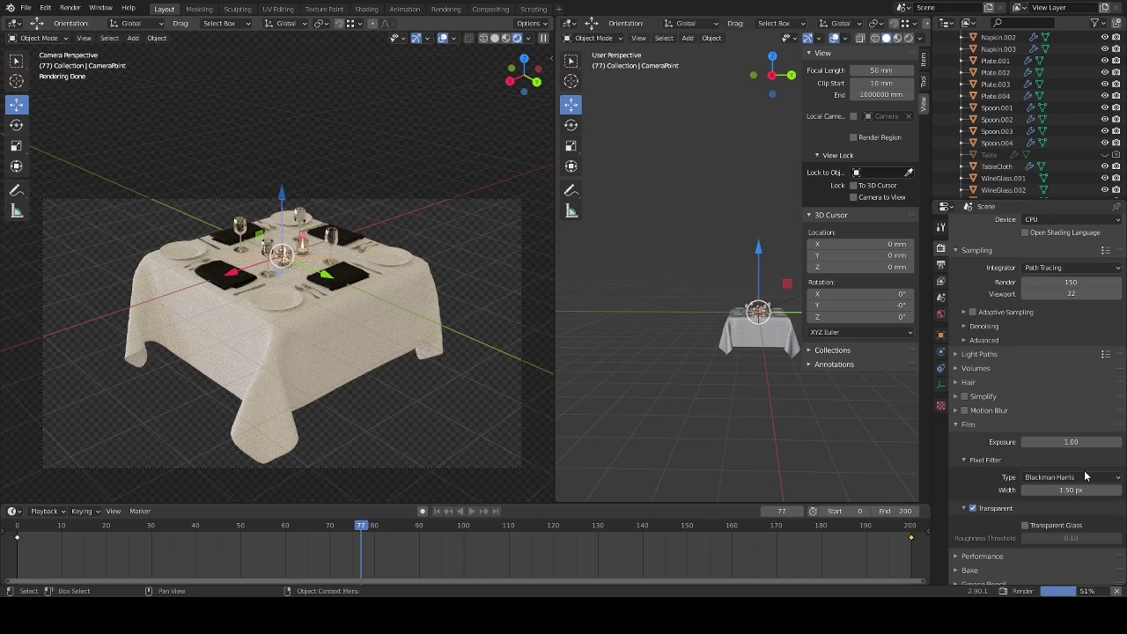
pyautogui.click(971, 312)
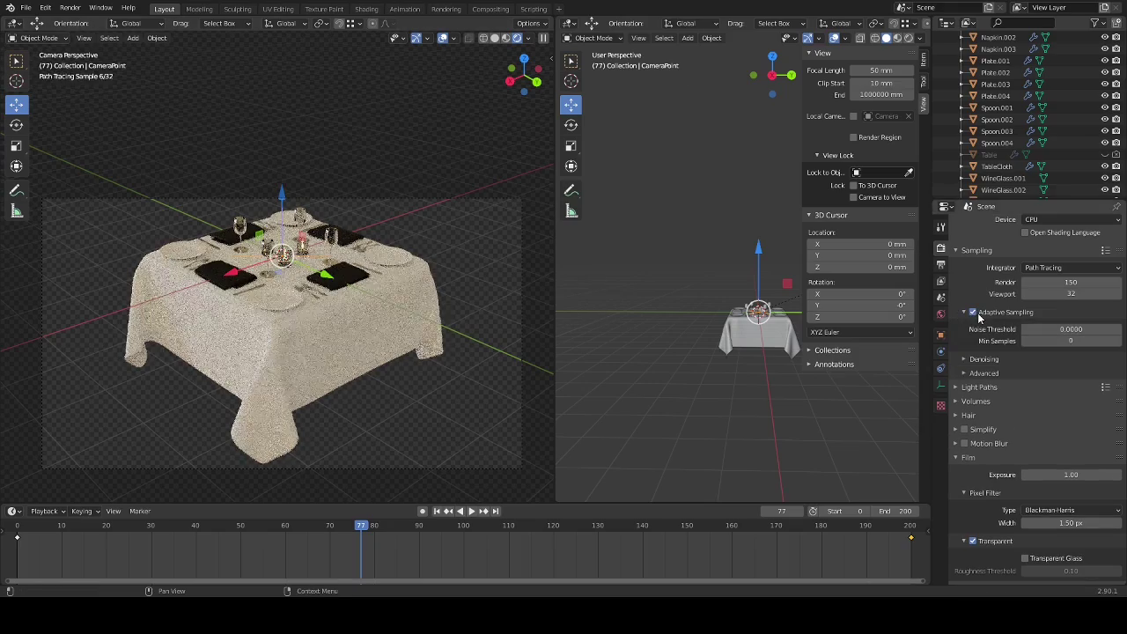
# - Merge the split 3D viewports back into one large camera view of the table
pyautogui.press('z')
pyautogui.press('KP_Decimal')
pyautogui.scroll(3, 664, 290)
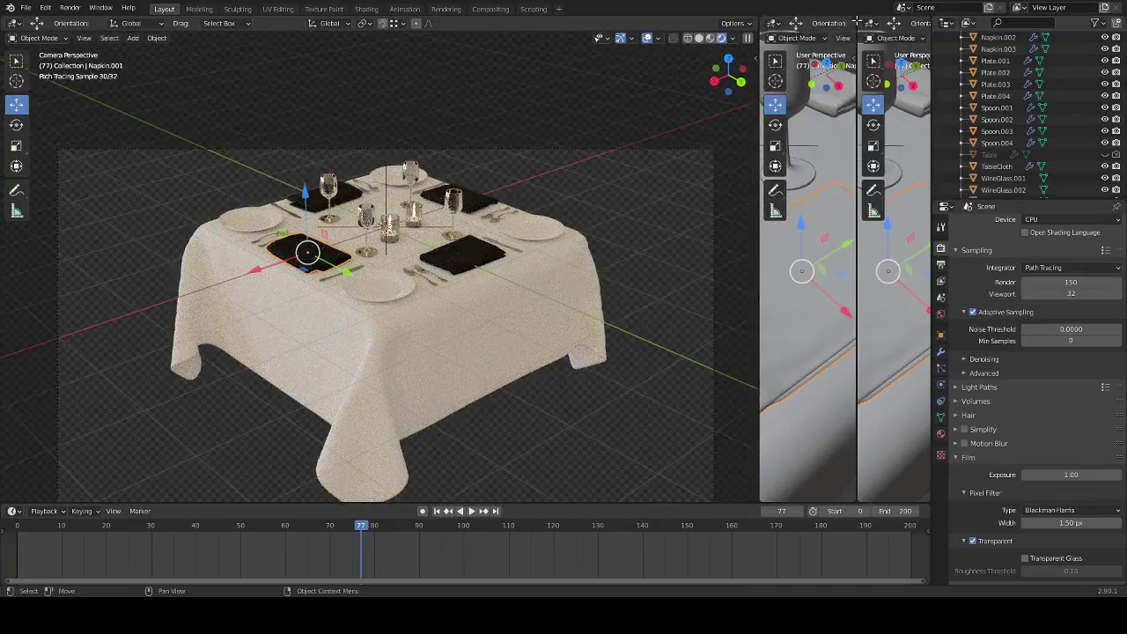
pyautogui.moveTo(856, 19); pyautogui.dragTo(762, 264)
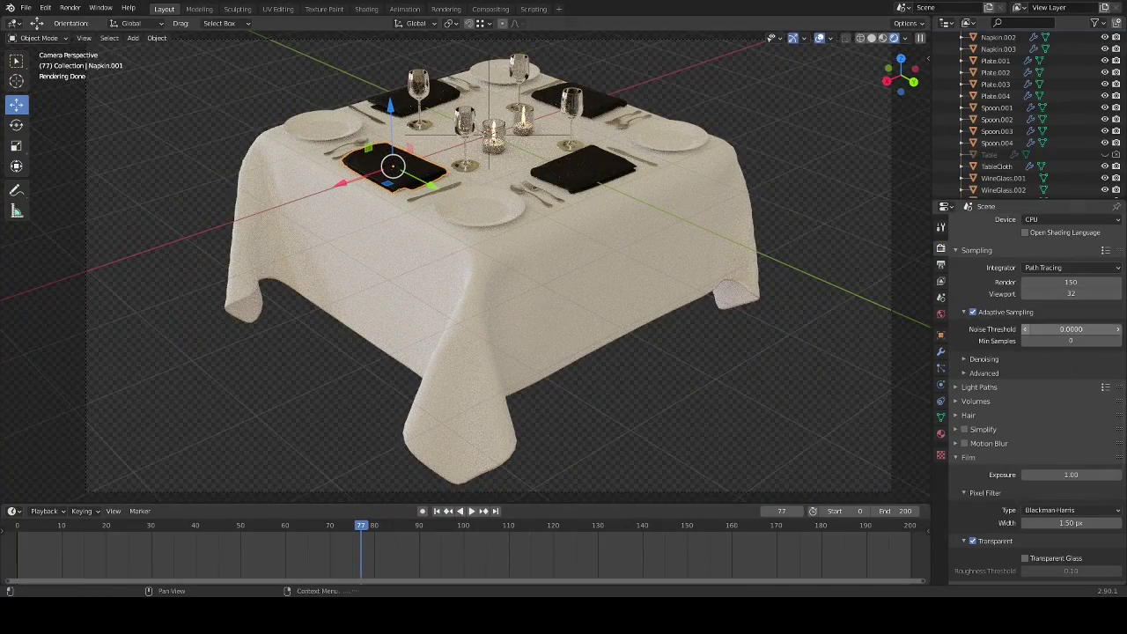
# - Enable render denoising with OpenImageDenoise and render the current frame
pyautogui.click(984, 358)
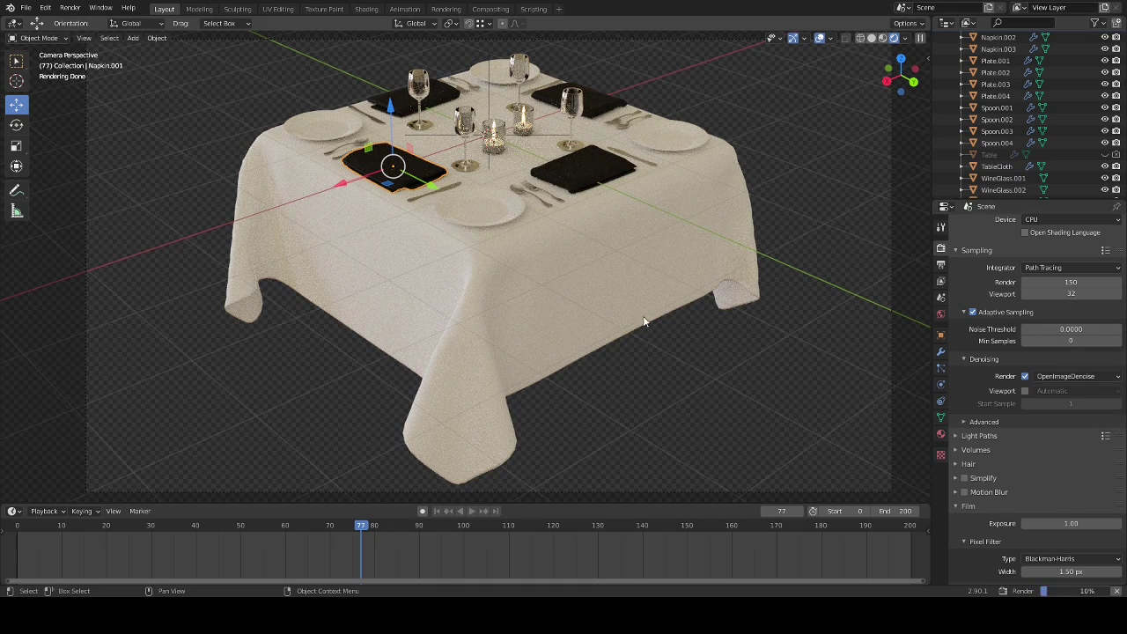
pyautogui.press('F2')
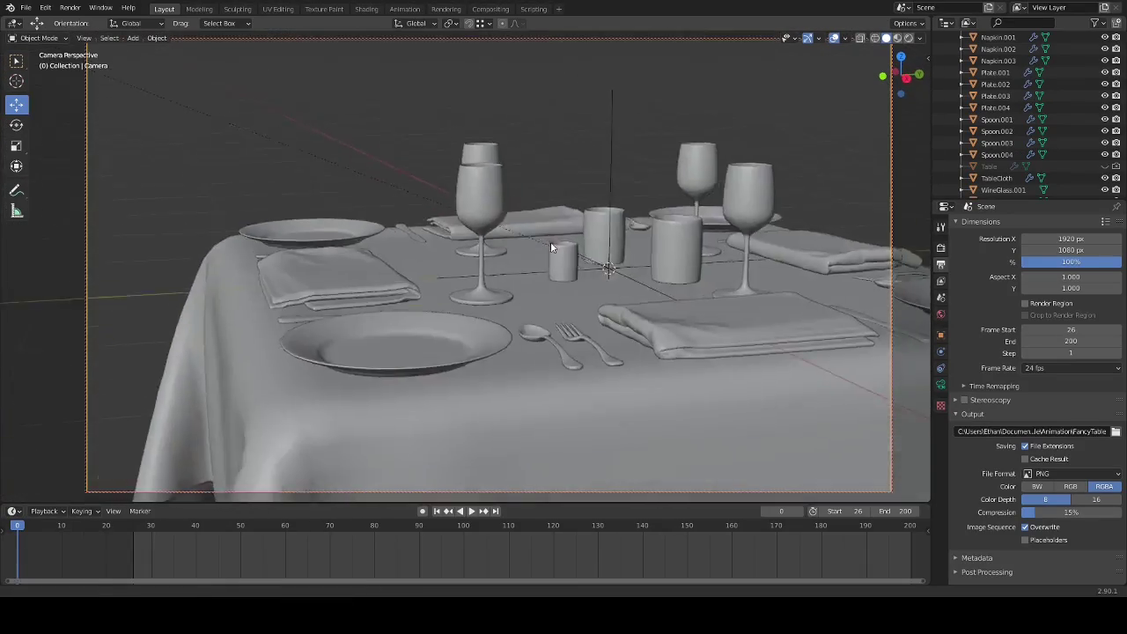
# - Frame the second camera low and close on the front wine glass and set its focal length to 25 mm
pyautogui.click(558, 274)
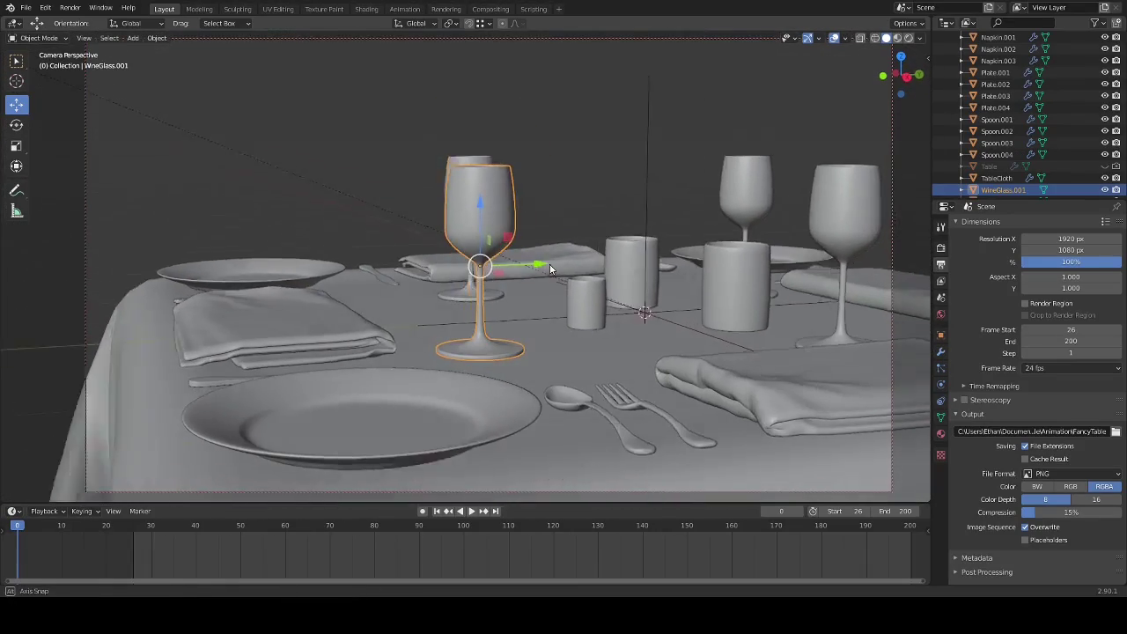
pyautogui.scroll(8, 1072, 154)
pyautogui.moveTo(1062, 279); pyautogui.dragTo(1012, 279)
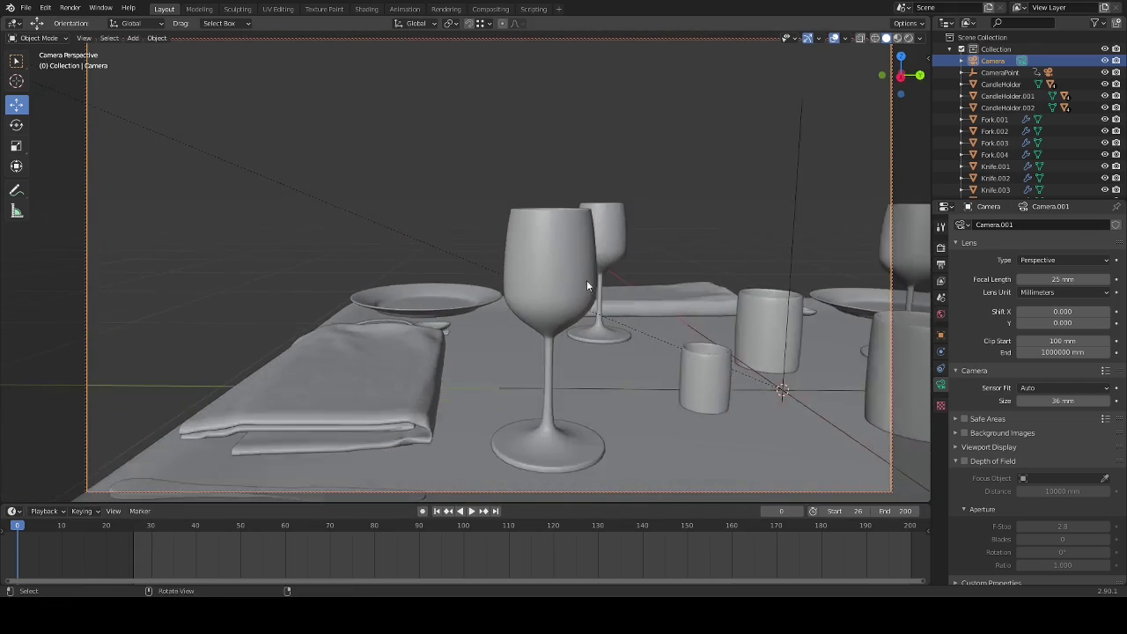
# - Duplicate the table with all its place settings into a row of tables behind the original
pyautogui.press('n')
pyautogui.press('KP_0')
pyautogui.press('a')
pyautogui.press('g')
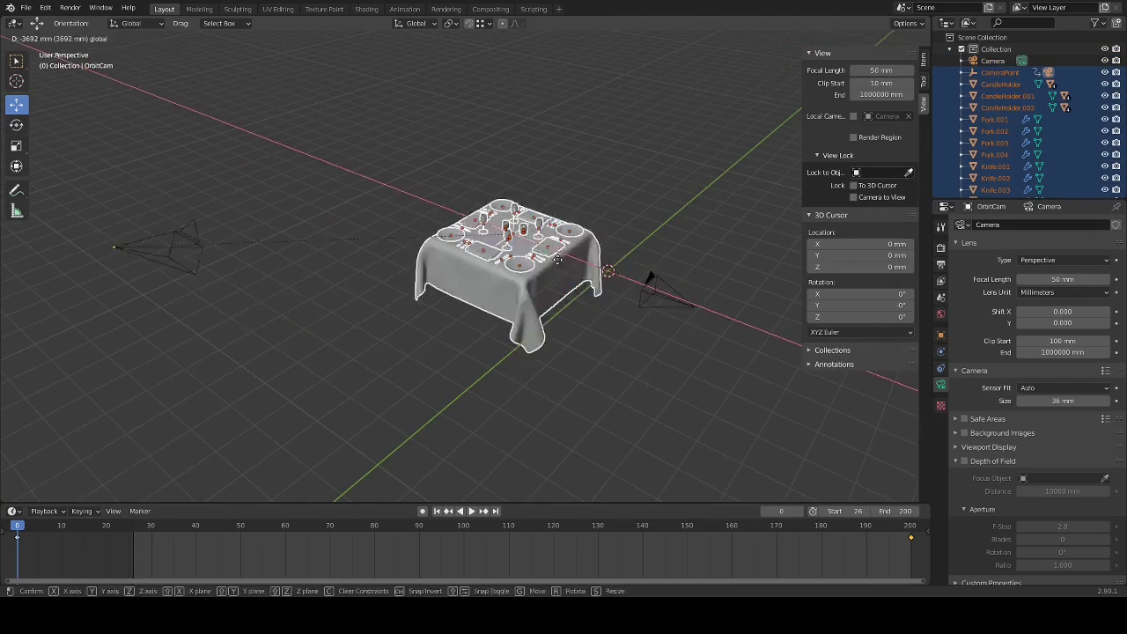
pyautogui.press('a')
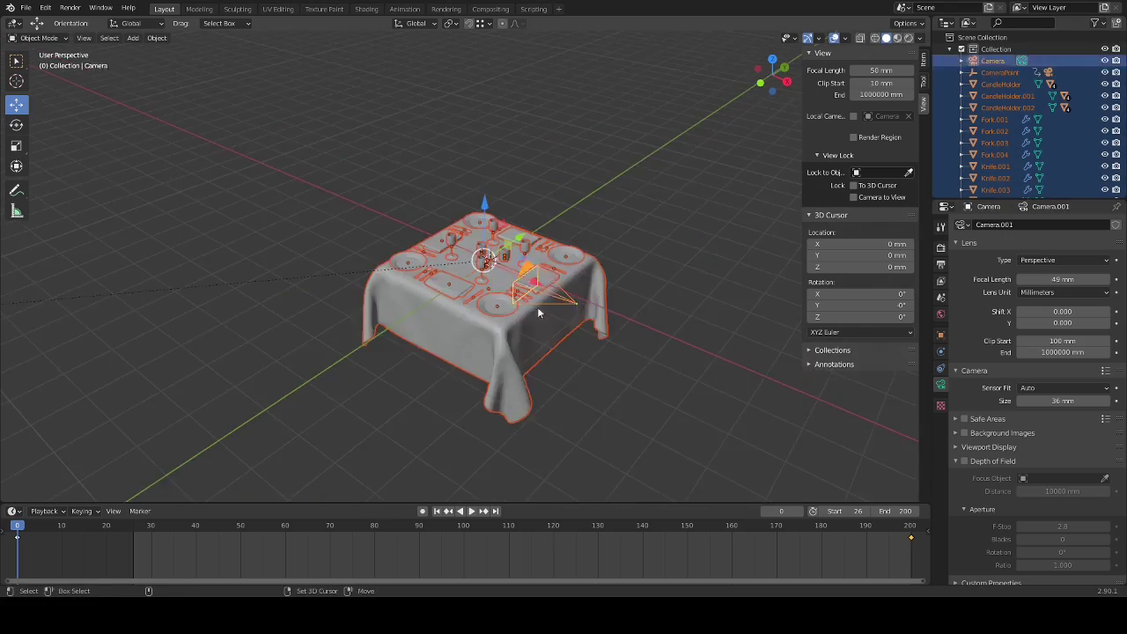
pyautogui.moveTo(537, 307); pyautogui.dragTo(628, 277, button='middle')
pyautogui.press('g')
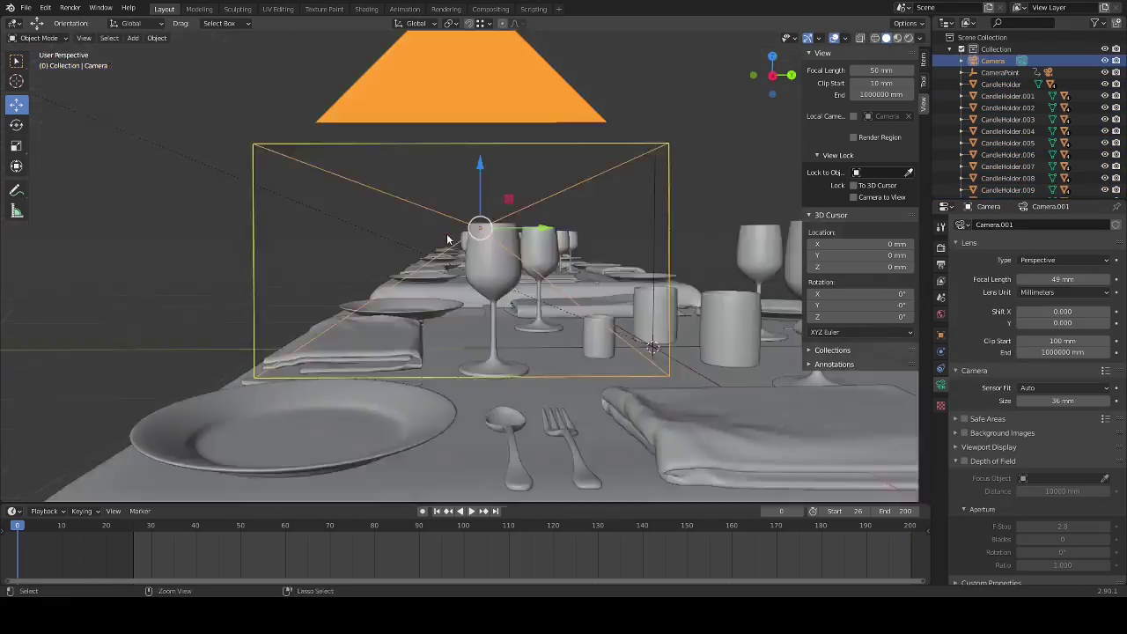
# - Try a 129 mm focal length with the camera re-aimed along the row of wine glasses, and undo the camera changes
pyautogui.scroll(3, 559, 271)
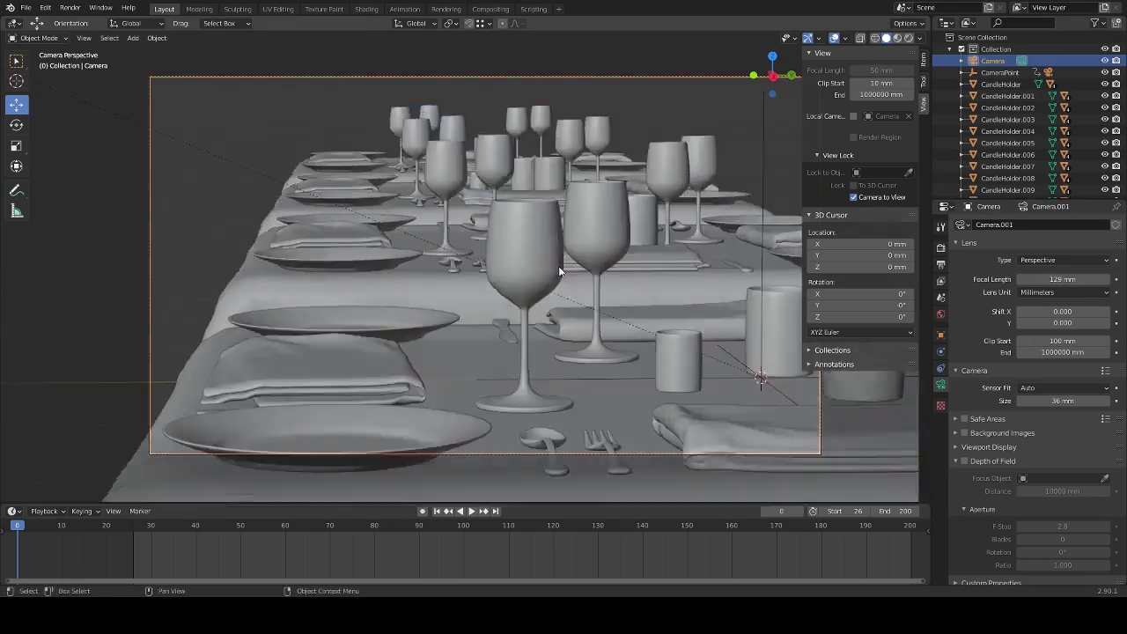
pyautogui.click(559, 271)
pyautogui.moveTo(559, 271); pyautogui.dragTo(534, 262, button='middle')
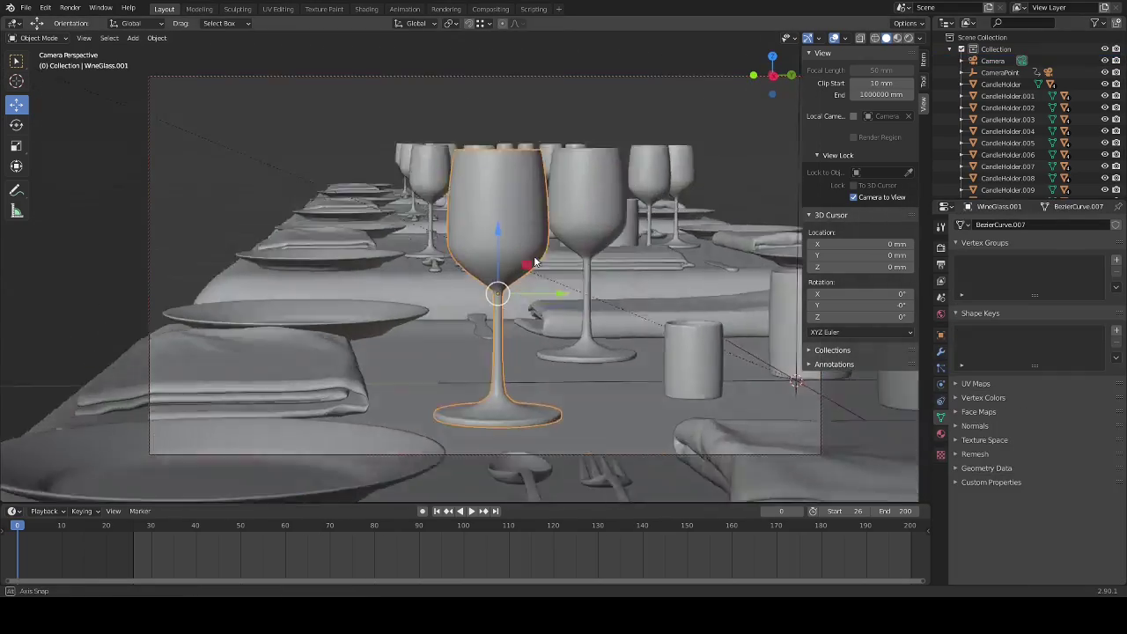
pyautogui.hotkey('ctrl', 'z')
pyautogui.hotkey('ctrl', 'z')
pyautogui.hotkey('ctrl', 'z')
pyautogui.hotkey('ctrl', 'z')
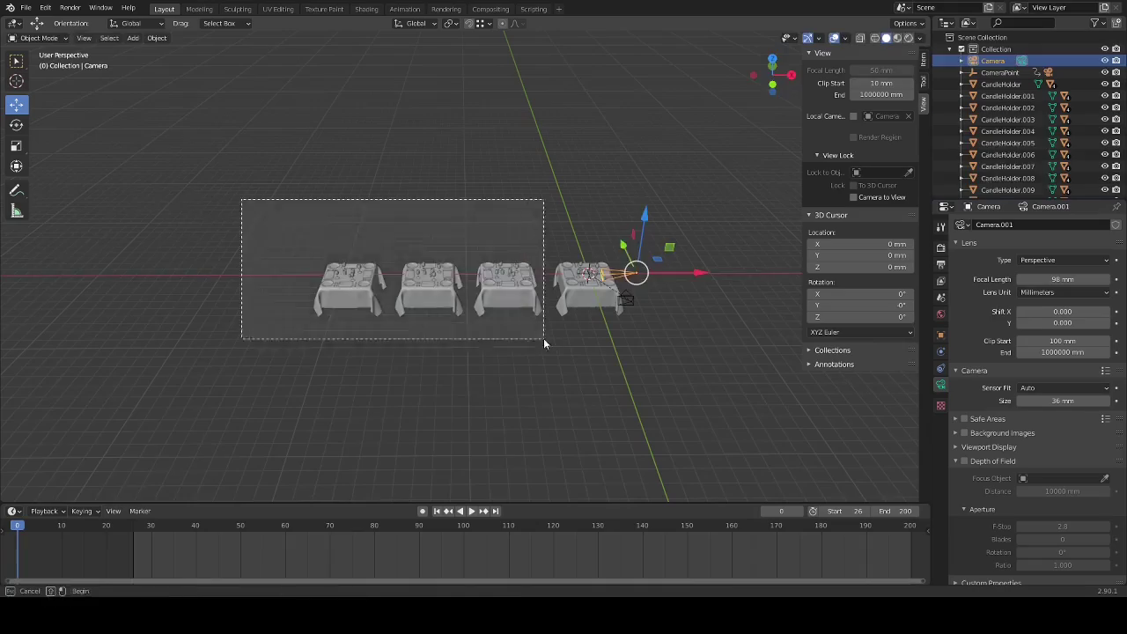
# - Move the three duplicated tables along the X axis and check the row through the camera
pyautogui.press('g')
pyautogui.press('x')
pyautogui.click(632, 279)
pyautogui.press('KP_0')
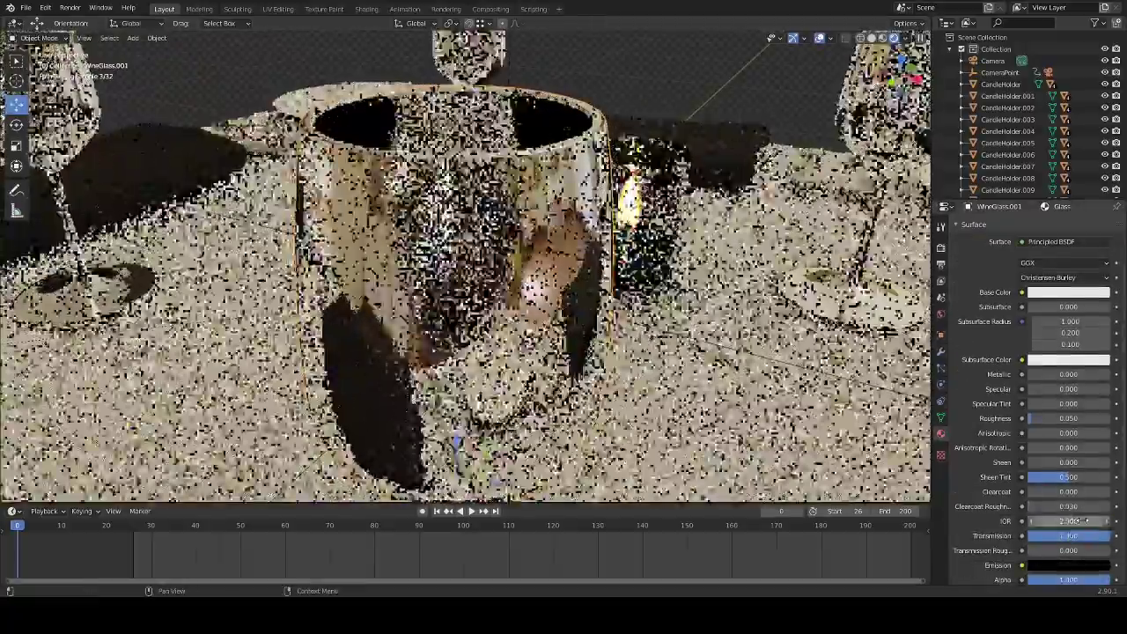
# - Set the IOR of the wine glass's Glass material to 1.0
pyautogui.doubleClick(1068, 520)
pyautogui.write('1.0')
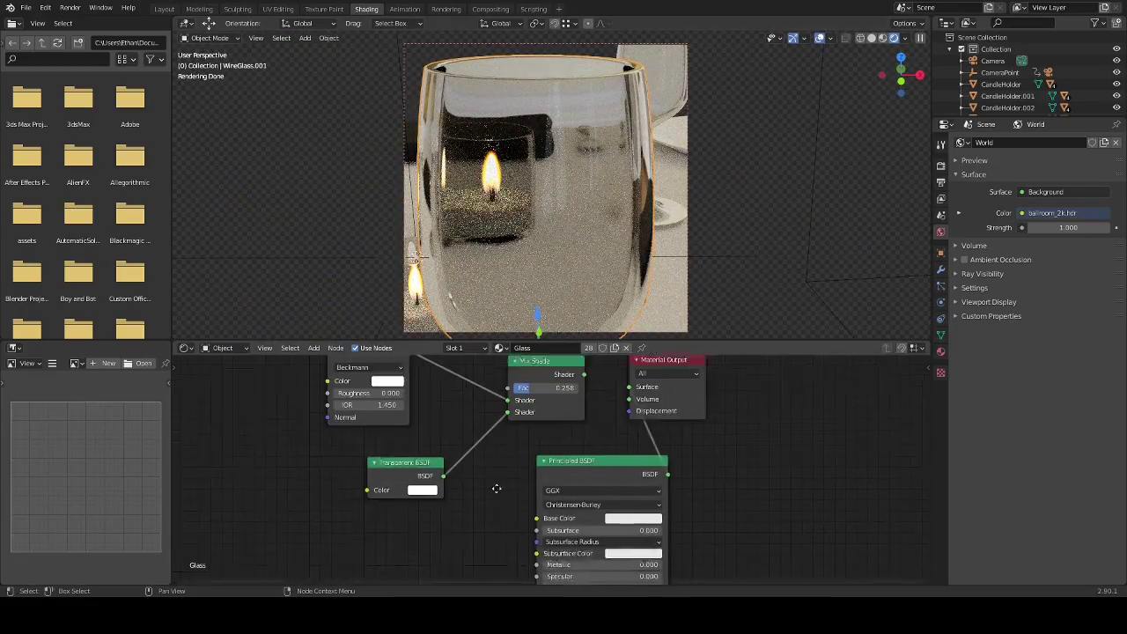
# - Try the Mix Shader as the Glass material's surface output and set its mix factor to 0.500
pyautogui.moveTo(587, 494); pyautogui.dragTo(598, 401)
pyautogui.moveTo(507, 396); pyautogui.dragTo(540, 398)
pyautogui.click(510, 396)
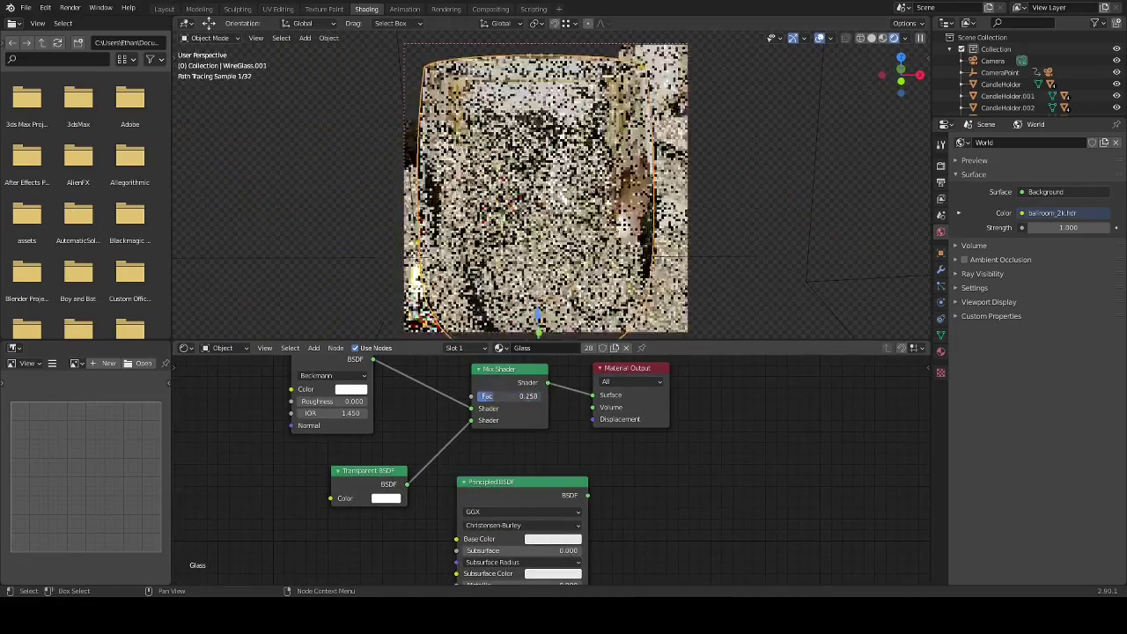
pyautogui.keyDown('shift'); pyautogui.scroll(-3, 669, 515); pyautogui.keyUp('shift')
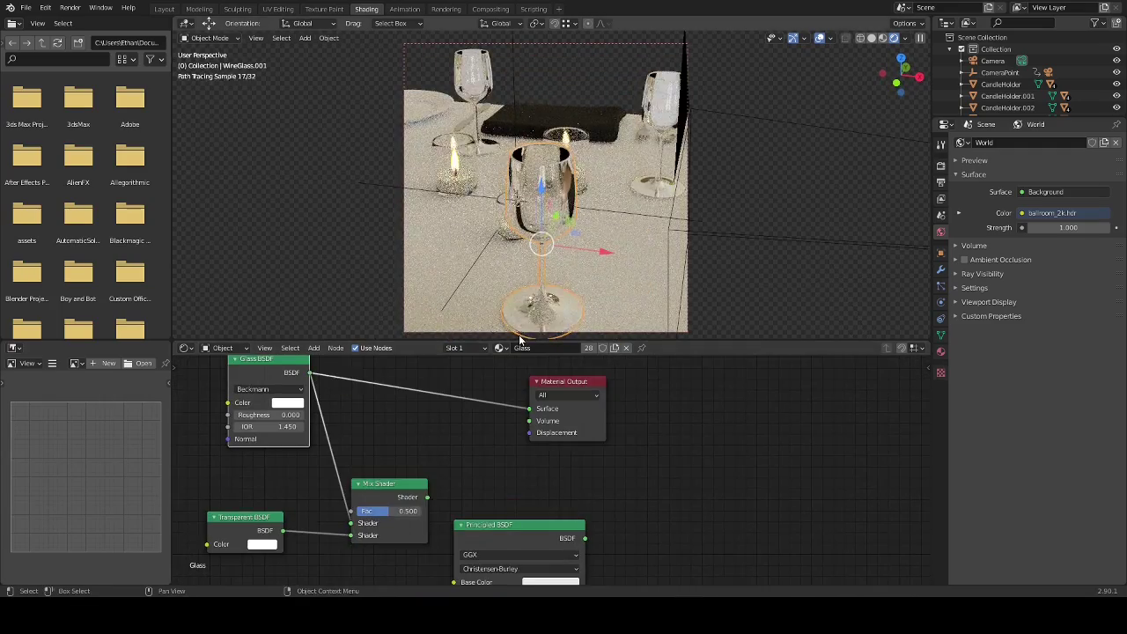
# - Examine the wine glass shading from several angles and preview the close-up camera view in rendered shading
pyautogui.moveTo(519, 340)
pyautogui.mouseDown(button='middle')
pyautogui.moveTo(518, 161)
pyautogui.moveTo(537, 202)
pyautogui.moveTo(572, 229)
pyautogui.moveTo(576, 182)
pyautogui.moveTo(708, 230)
pyautogui.moveTo(677, 207)
pyautogui.mouseUp(button='middle')
pyautogui.keyDown('shift'); pyautogui.scroll(-8, 566, 506); pyautogui.keyUp('shift')
pyautogui.keyDown('shift'); pyautogui.scroll(8, 657, 549); pyautogui.keyUp('shift')
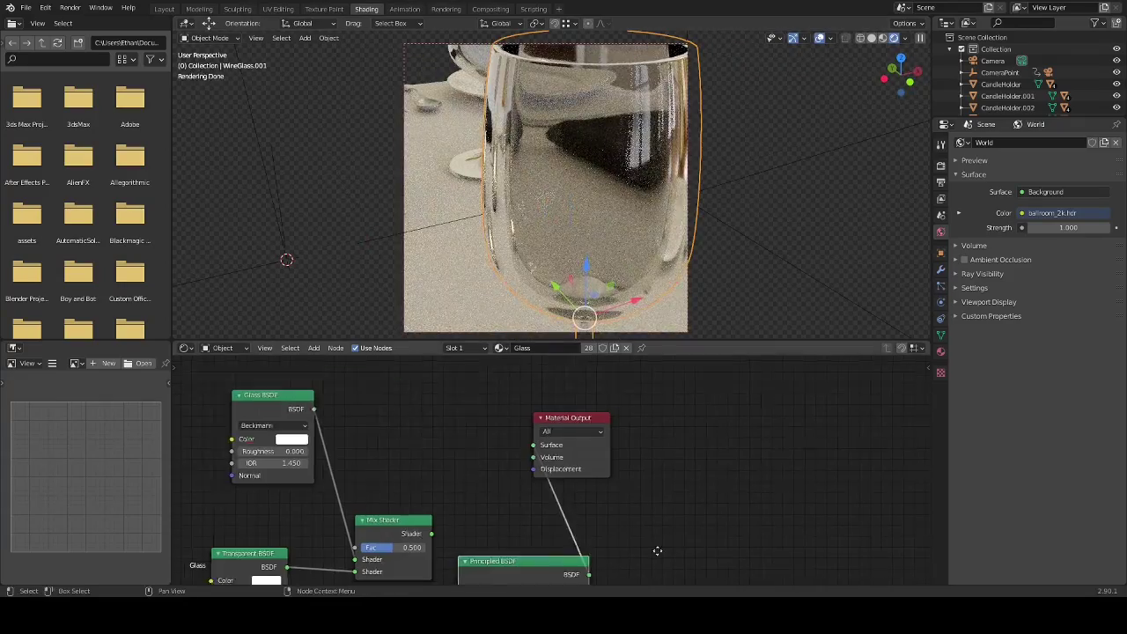
pyautogui.moveTo(748, 300)
pyautogui.mouseDown(button='middle')
pyautogui.moveTo(760, 291)
pyautogui.moveTo(554, 176)
pyautogui.moveTo(638, 250)
pyautogui.mouseUp(button='middle')
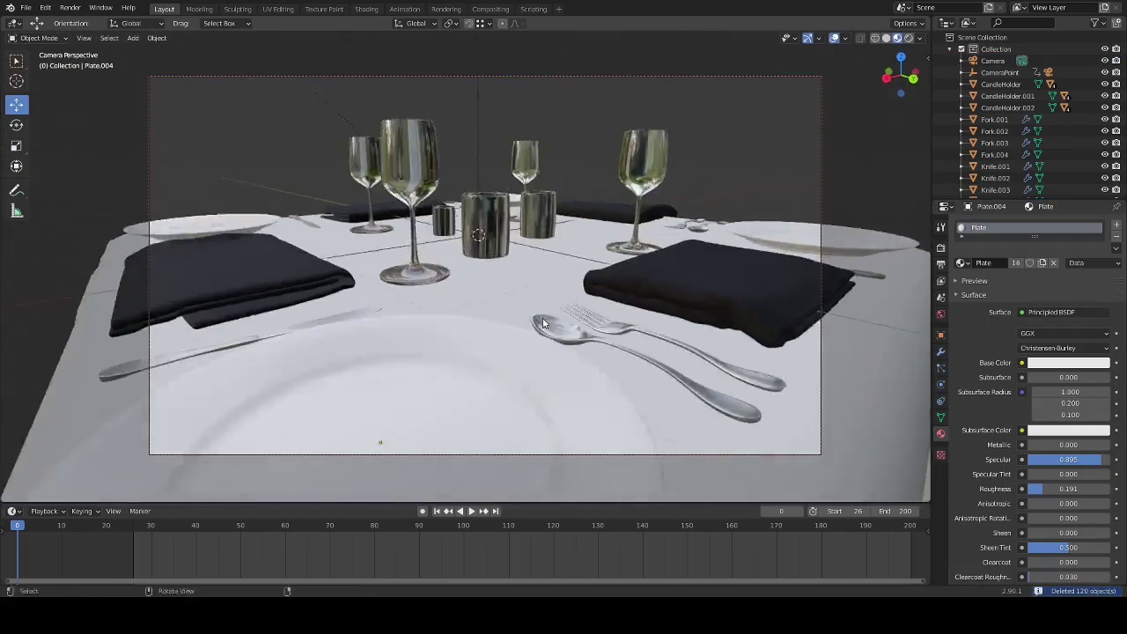
pyautogui.click(909, 37)
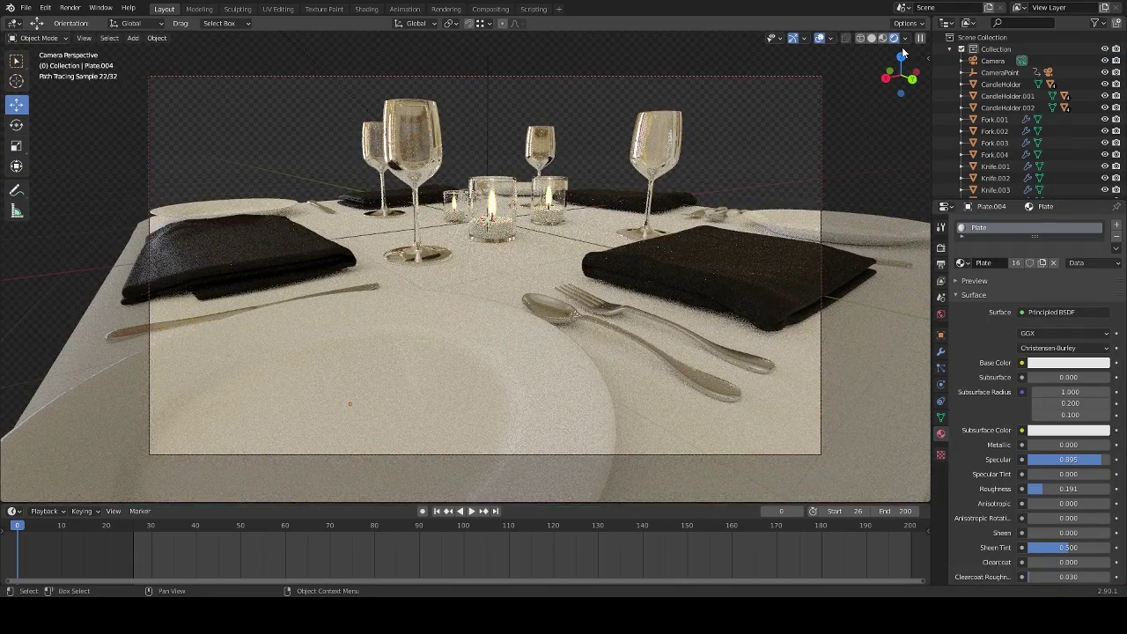